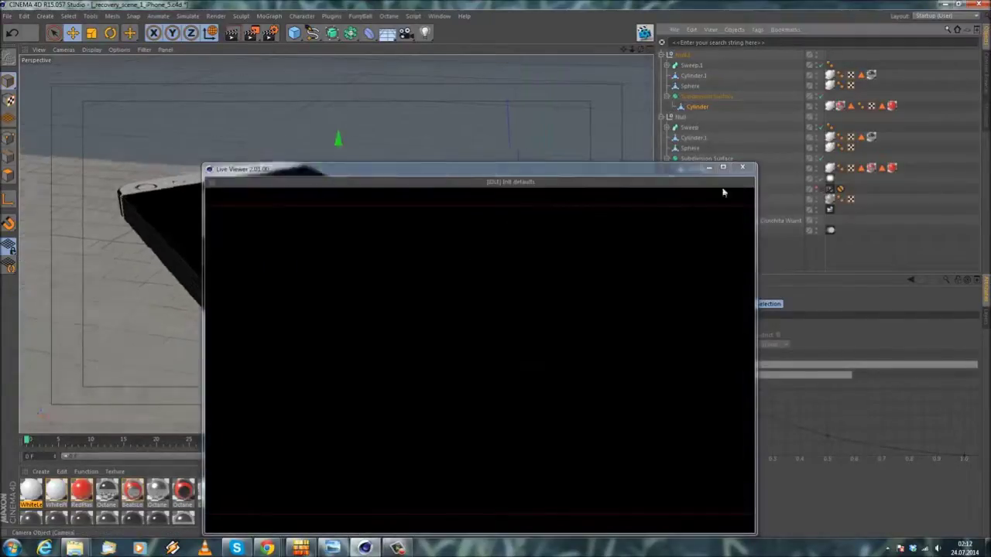
# Arrange the Octane render windows to check the live render of the phone and earphones, and close them.
pyautogui.moveTo(501, 175); pyautogui.dragTo(774, 176)
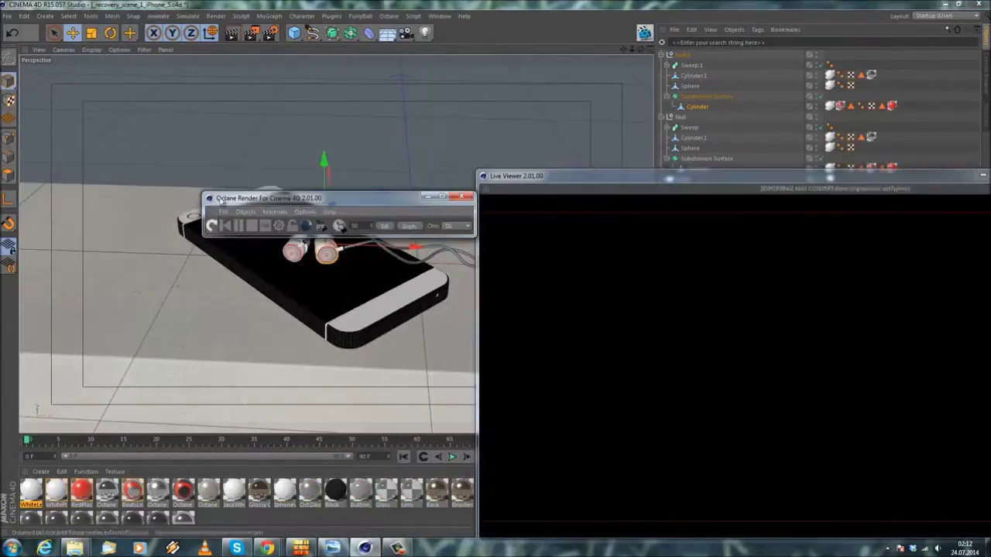
pyautogui.moveTo(354, 198); pyautogui.dragTo(909, 136)
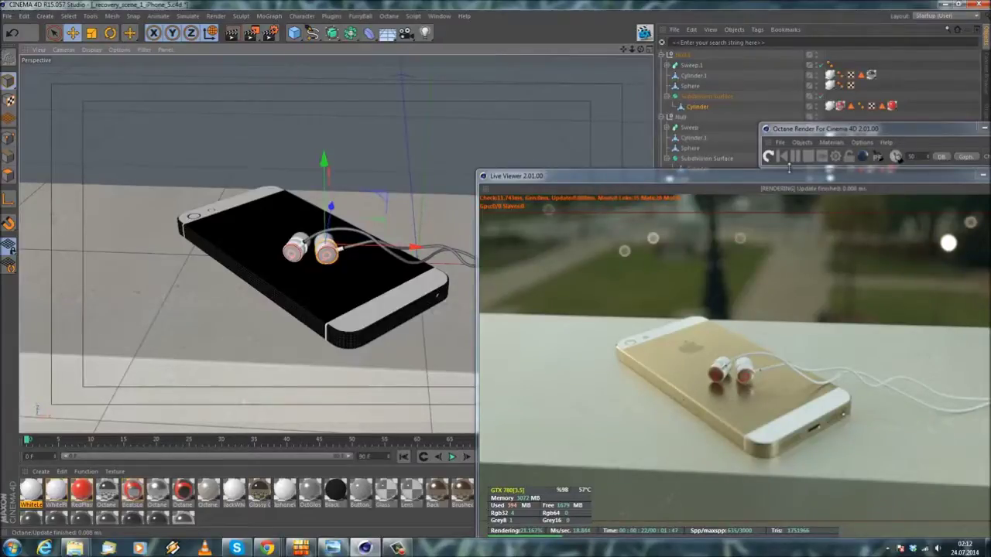
pyautogui.click(986, 176)
pyautogui.click(985, 129)
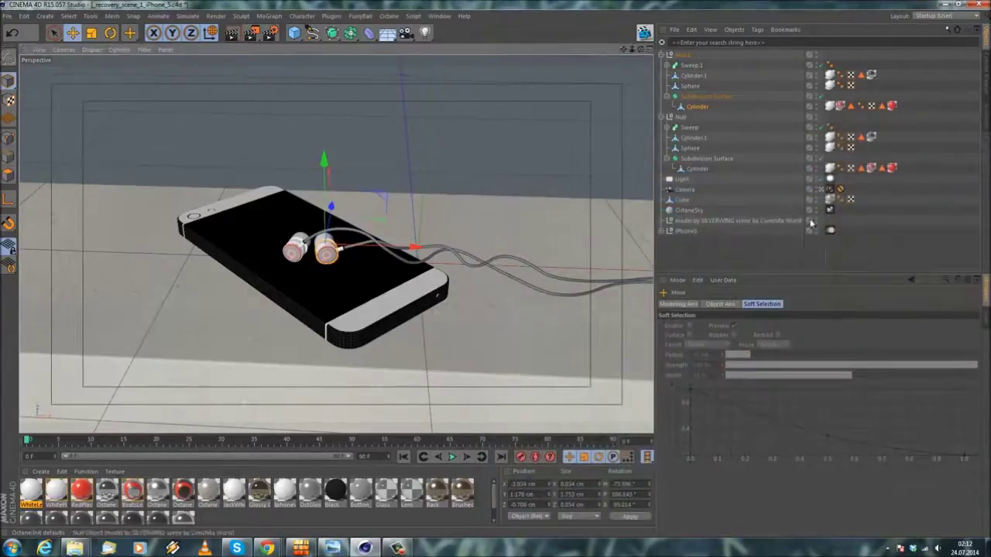
# Duplicate the RedPlastic material and rename the copy RedPlasticCable.
pyautogui.click(85, 495)
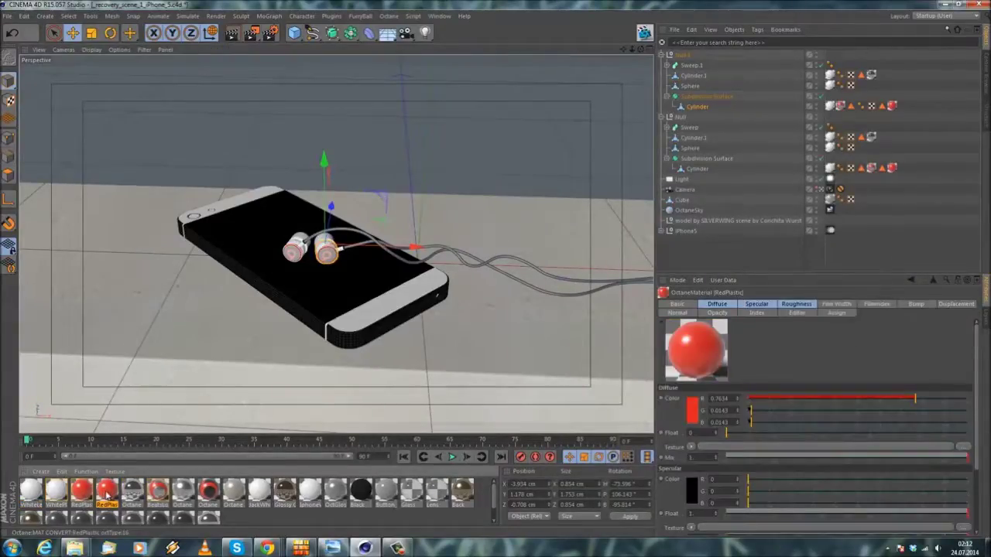
pyautogui.doubleClick(107, 493)
pyautogui.click(195, 158)
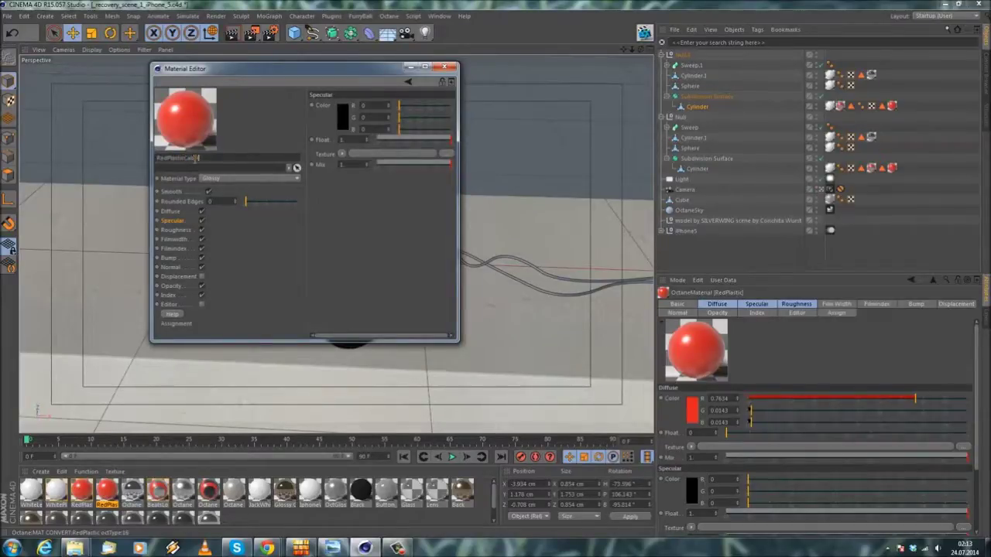
# Set RedPlasticCable's diffuse color to a brighter red with R 1, G 0.038, B 0.038, and adjust its roughness float.
pyautogui.click(170, 211)
pyautogui.click(342, 118)
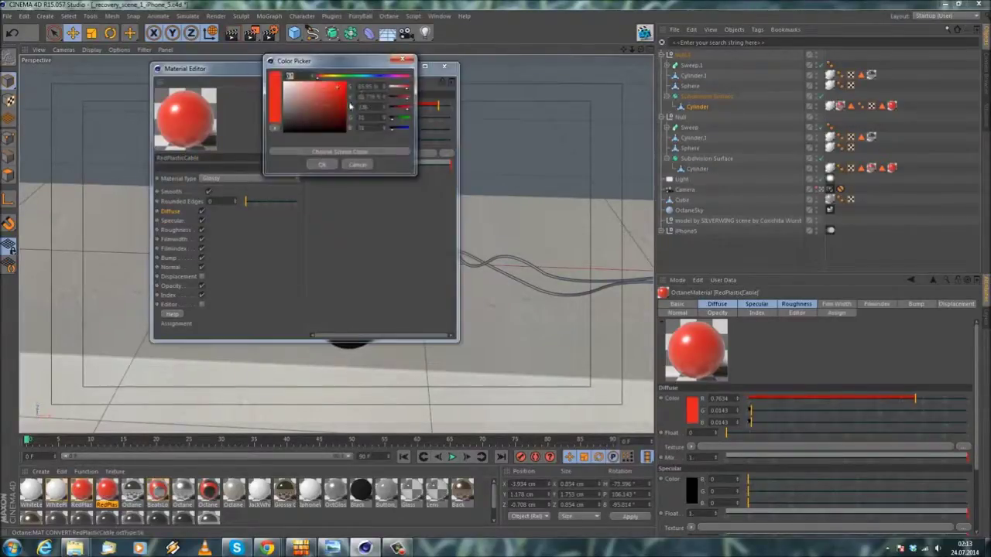
pyautogui.moveTo(408, 93); pyautogui.dragTo(405, 92)
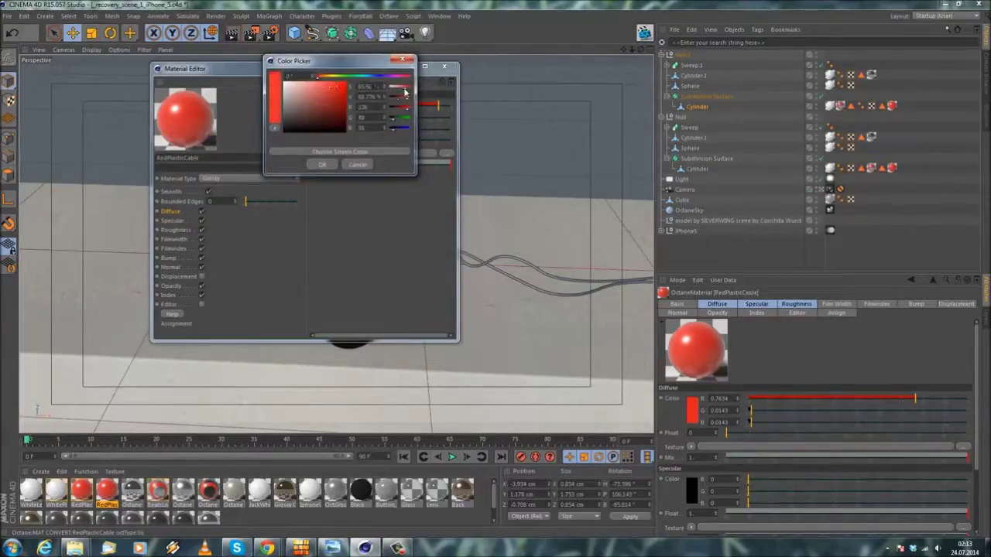
pyautogui.click(323, 164)
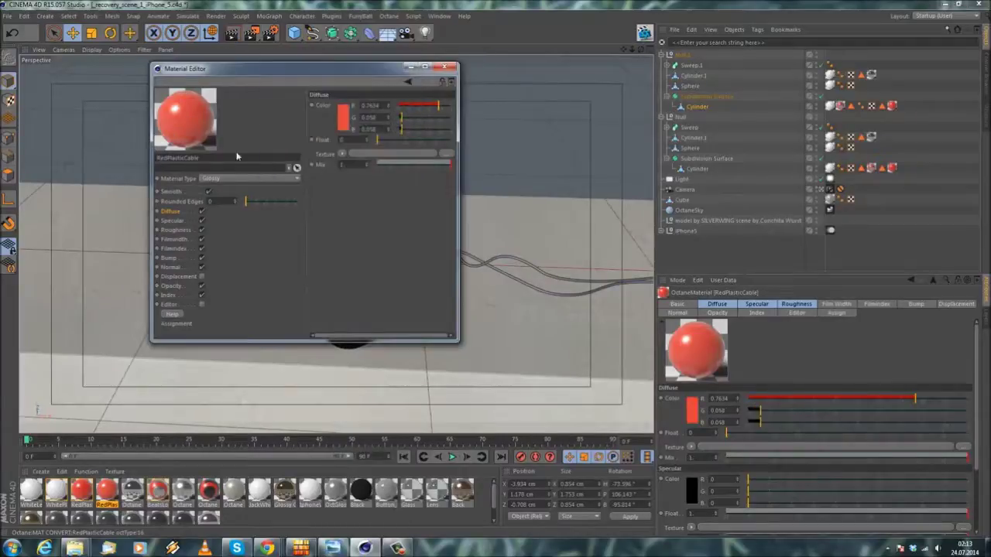
pyautogui.click(340, 118)
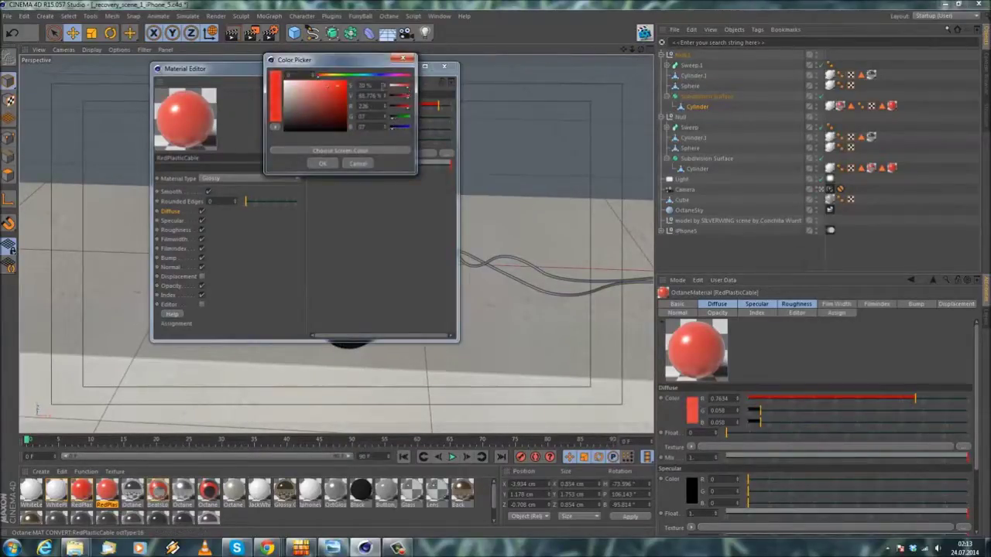
pyautogui.moveTo(338, 90); pyautogui.dragTo(337, 85)
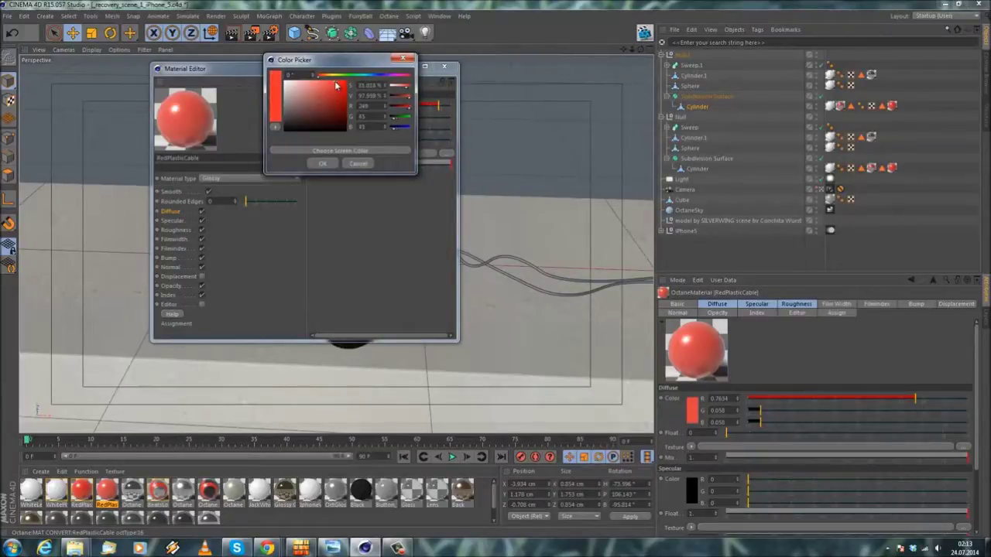
pyautogui.click(323, 163)
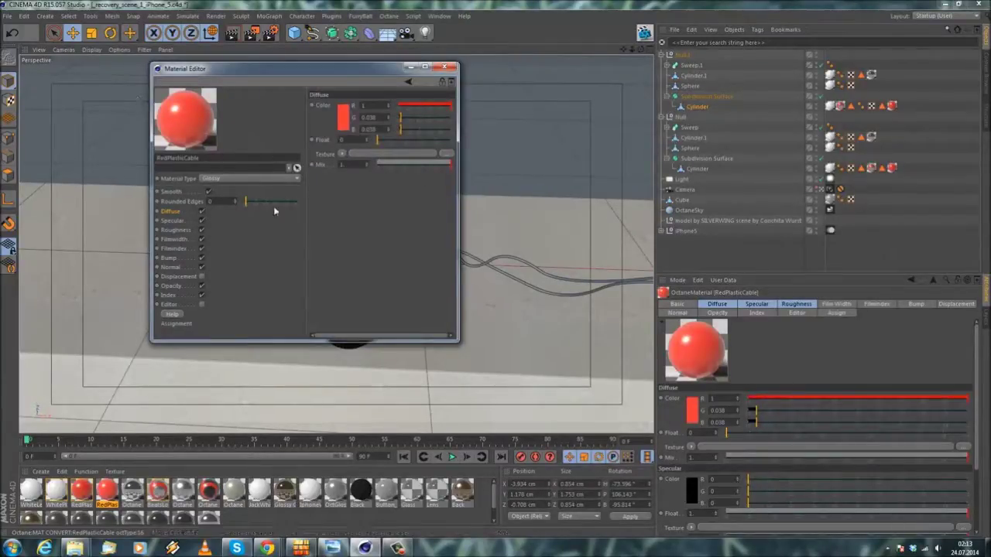
pyautogui.click(164, 230)
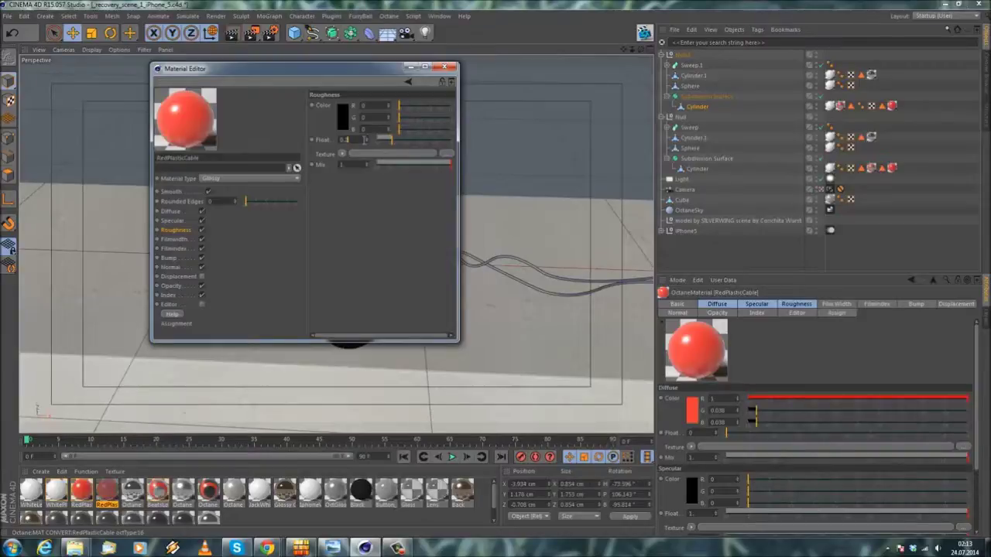
pyautogui.click(444, 67)
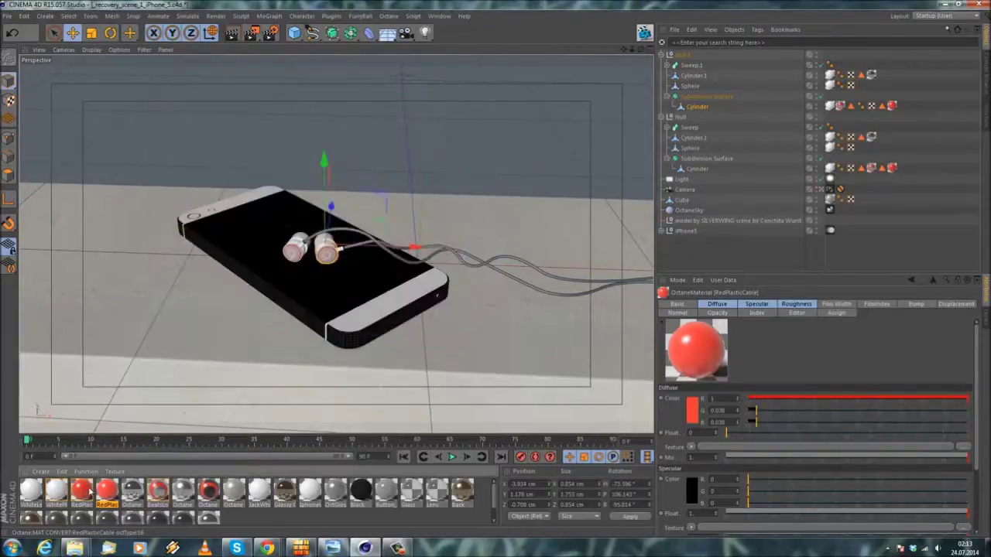
# Apply the RedPlasticCable material to both earphone cables, Sweep.1 and Sweep.
pyautogui.moveTo(111, 495); pyautogui.dragTo(696, 68)
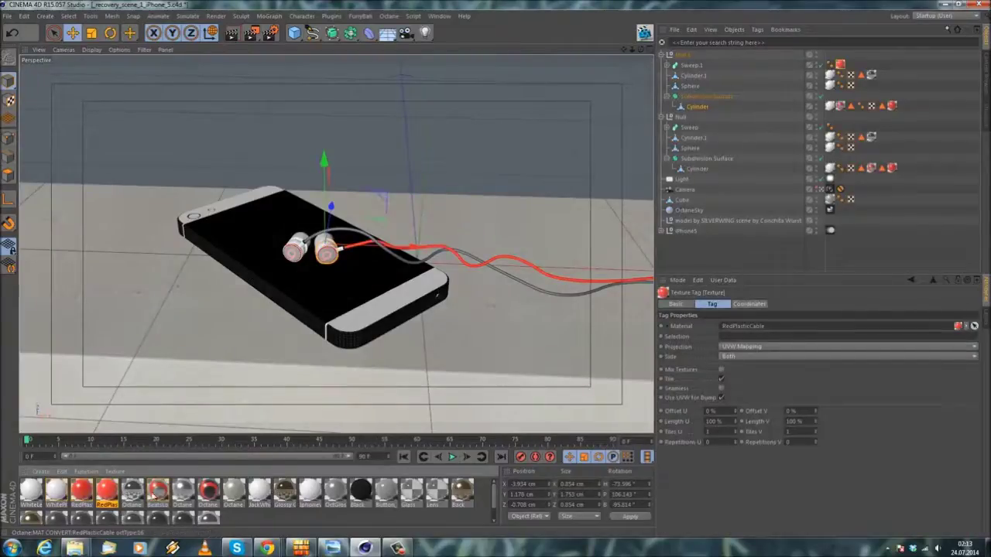
pyautogui.moveTo(672, 118); pyautogui.dragTo(685, 129)
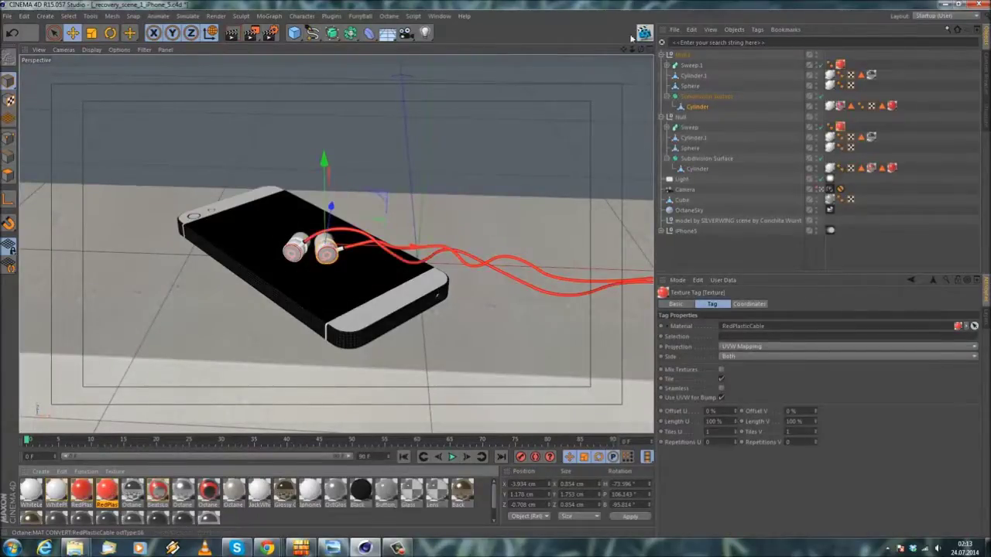
pyautogui.press('Delete')
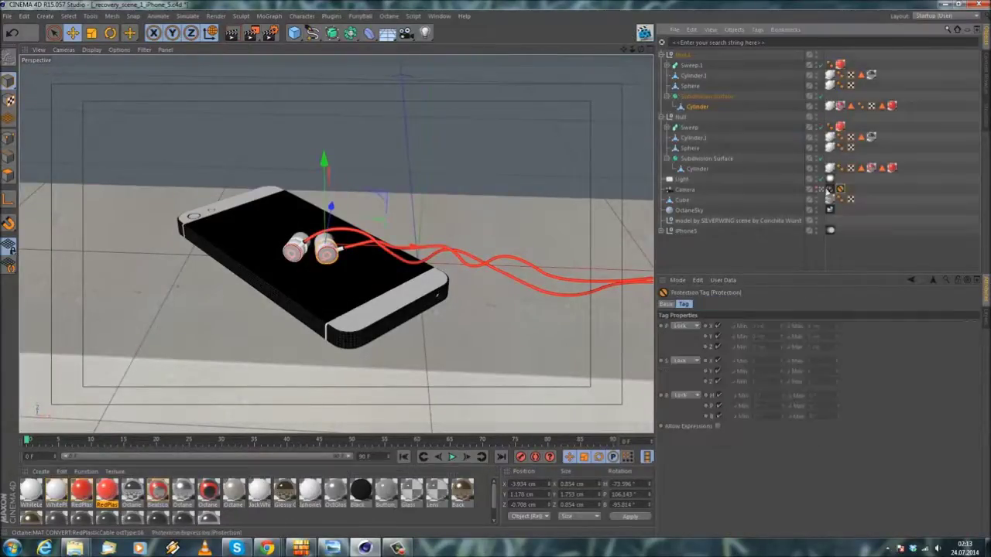
pyautogui.click(312, 167)
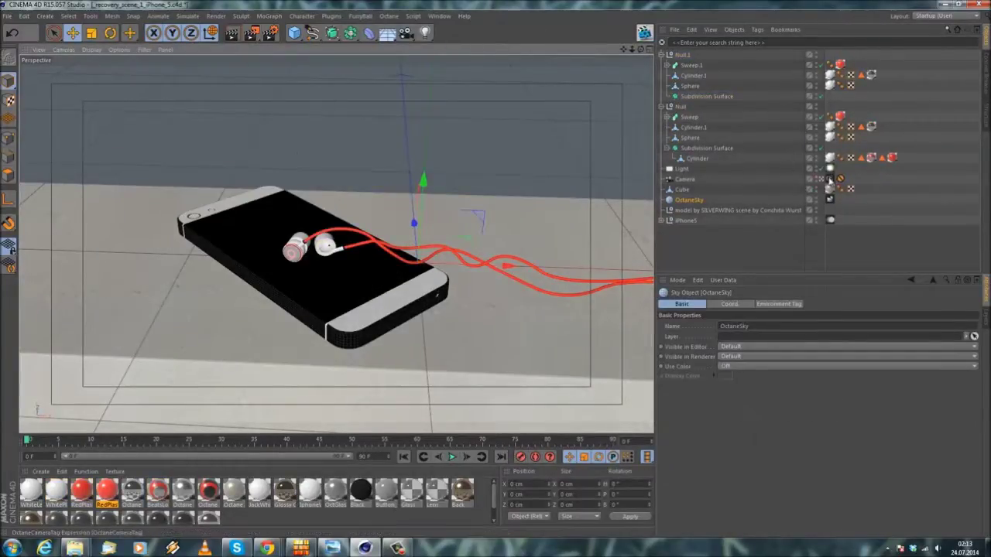
pyautogui.click(683, 179)
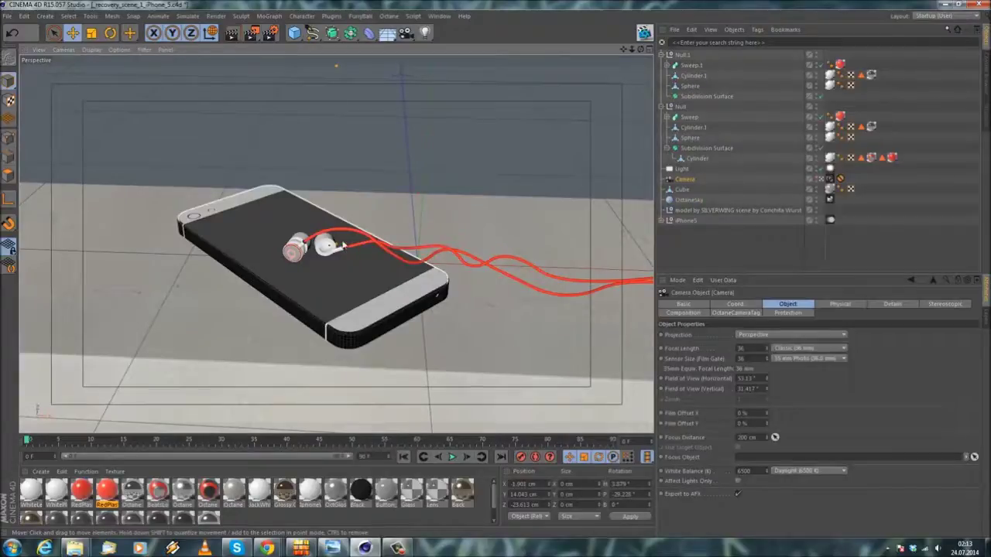
pyautogui.click(842, 179)
pyautogui.press('Delete')
pyautogui.scroll(4, 230, 211)
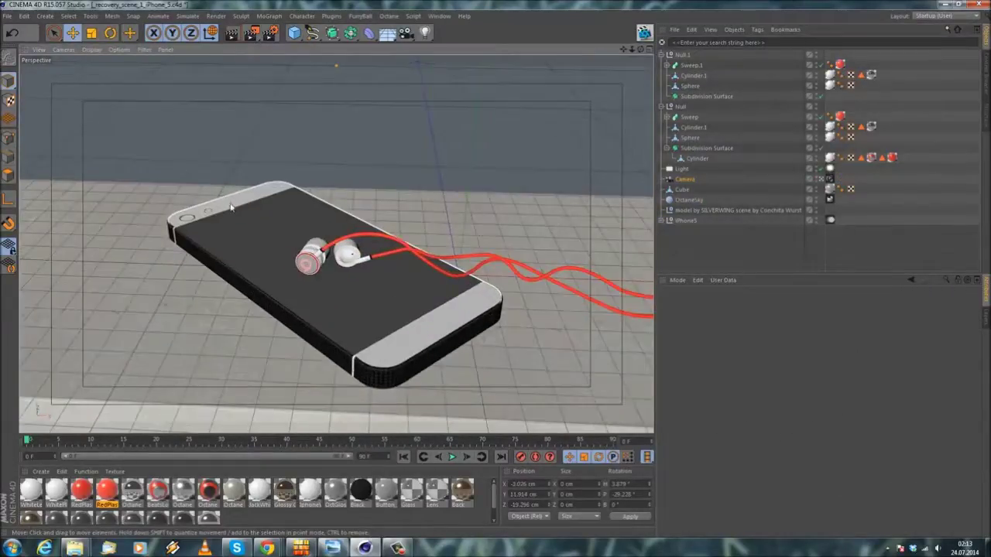
pyautogui.click(13, 33)
pyautogui.click(12, 33)
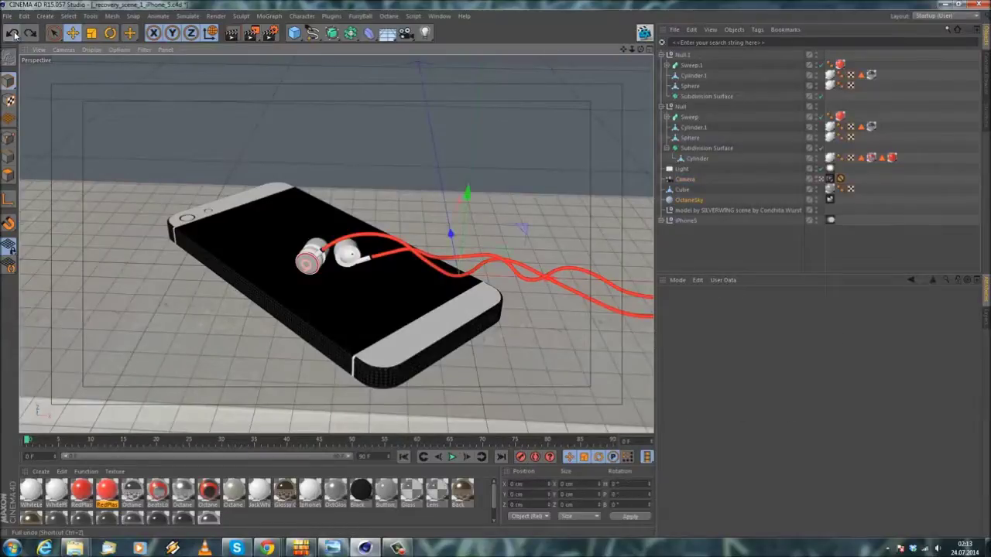
pyautogui.click(14, 36)
pyautogui.click(15, 36)
# Delete the Protection tag from the Camera object to unlock its movement.
pyautogui.click(842, 206)
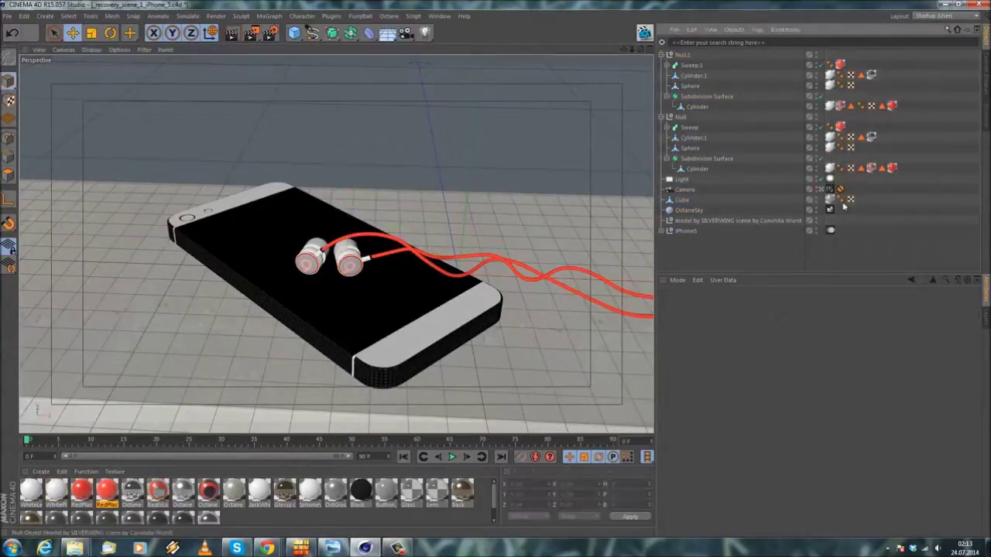
pyautogui.click(841, 191)
pyautogui.press('Delete')
# Reframe the scene through the Camera for a slightly lower angle on the phone and earphones.
pyautogui.click(684, 191)
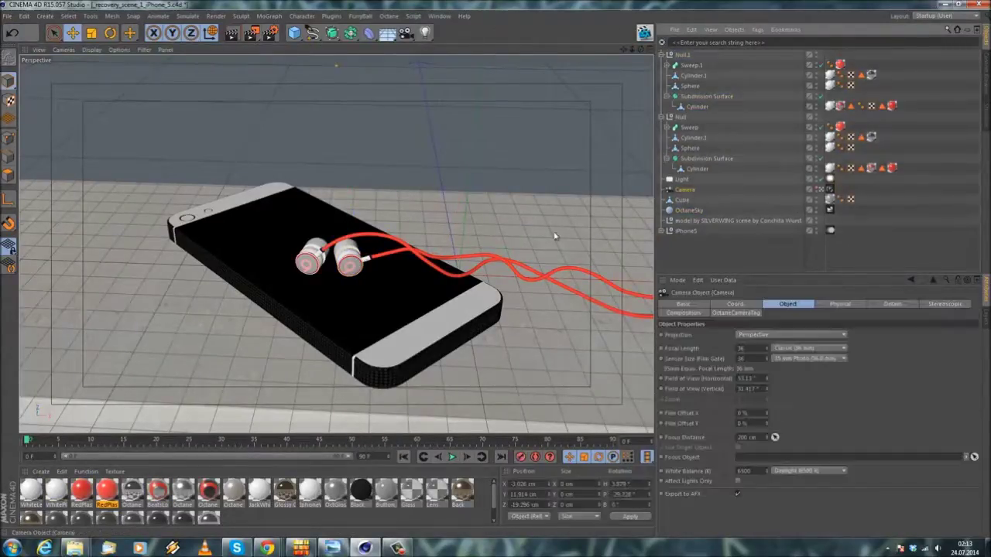
pyautogui.scroll(2, 356, 316)
pyautogui.scroll(-3, 352, 301)
pyautogui.keyDown('alt'); pyautogui.moveTo(348, 305); pyautogui.dragTo(343, 298); pyautogui.keyUp('alt')
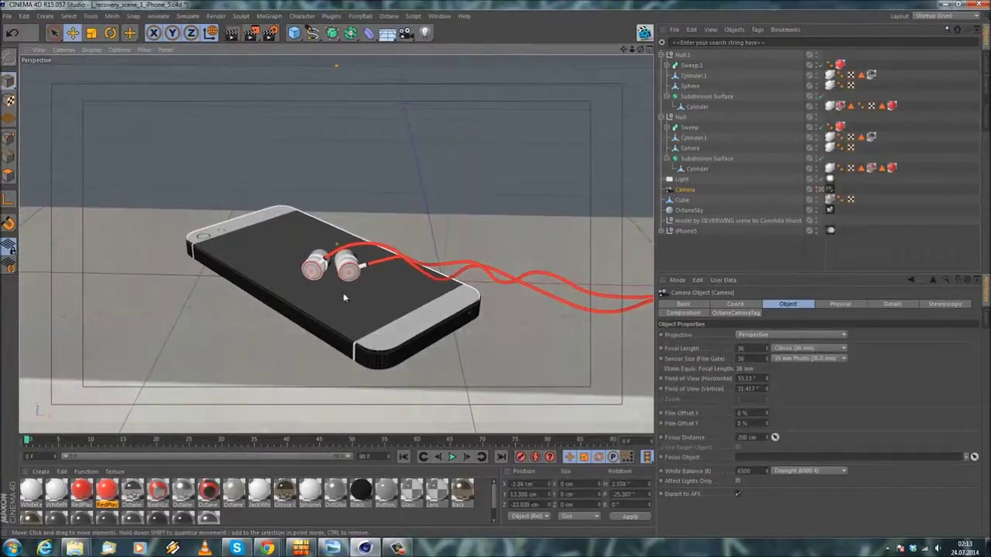
pyautogui.keyDown('alt'); pyautogui.moveTo(343, 298); pyautogui.dragTo(340, 282, button='middle'); pyautogui.keyUp('alt')
pyautogui.moveTo(339, 283)
pyautogui.keyDown('alt'); pyautogui.mouseDown()
pyautogui.moveTo(326, 276)
pyautogui.moveTo(332, 287)
pyautogui.mouseUp(); pyautogui.keyUp('alt')
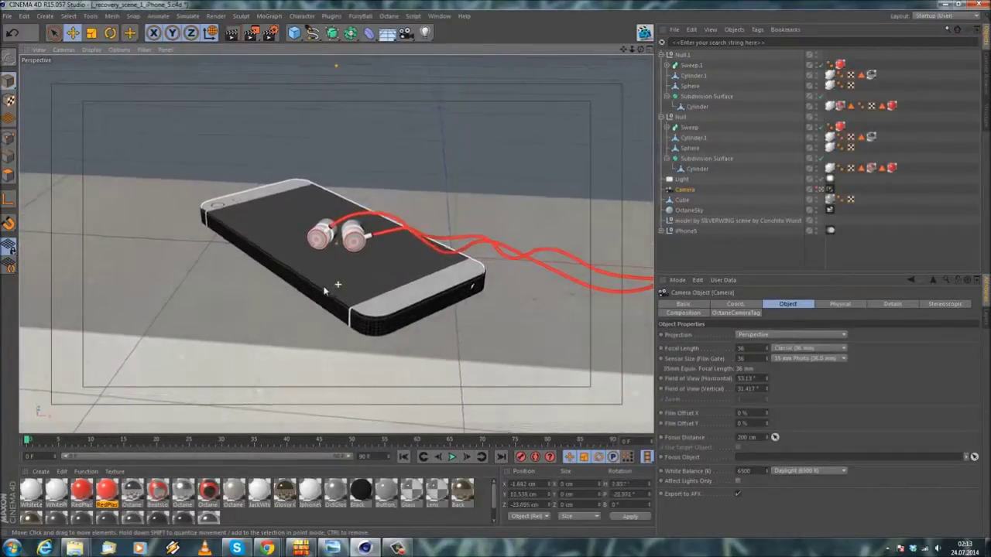
# Preview the red cables in the Octane Live Viewer and move the camera slightly closer to the phone.
pyautogui.click(643, 33)
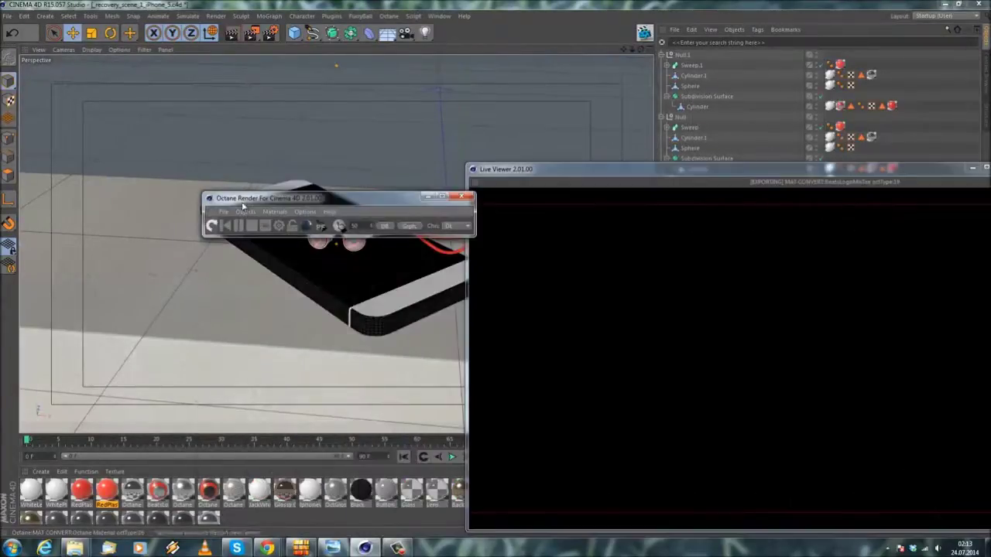
pyautogui.moveTo(242, 205); pyautogui.dragTo(773, 127)
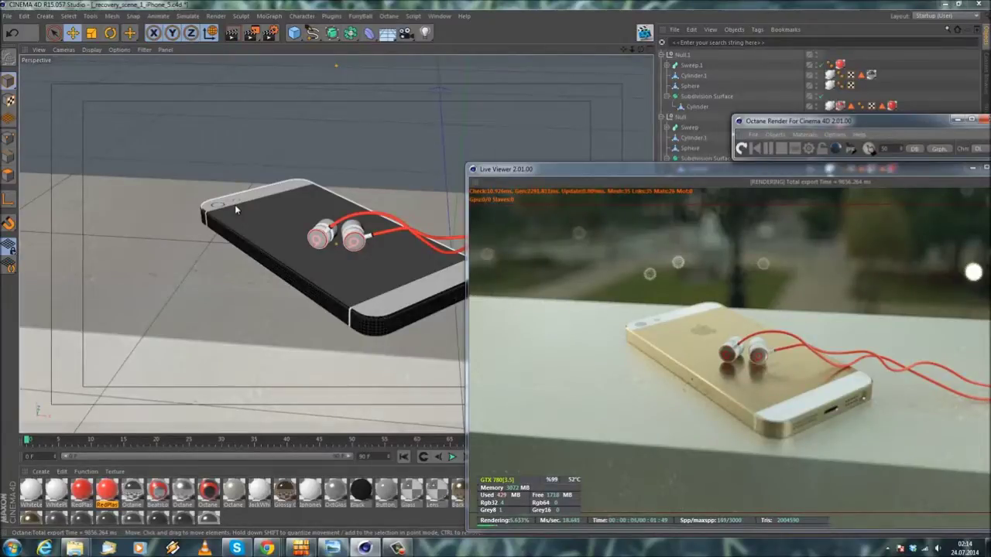
pyautogui.scroll(1, 254, 198)
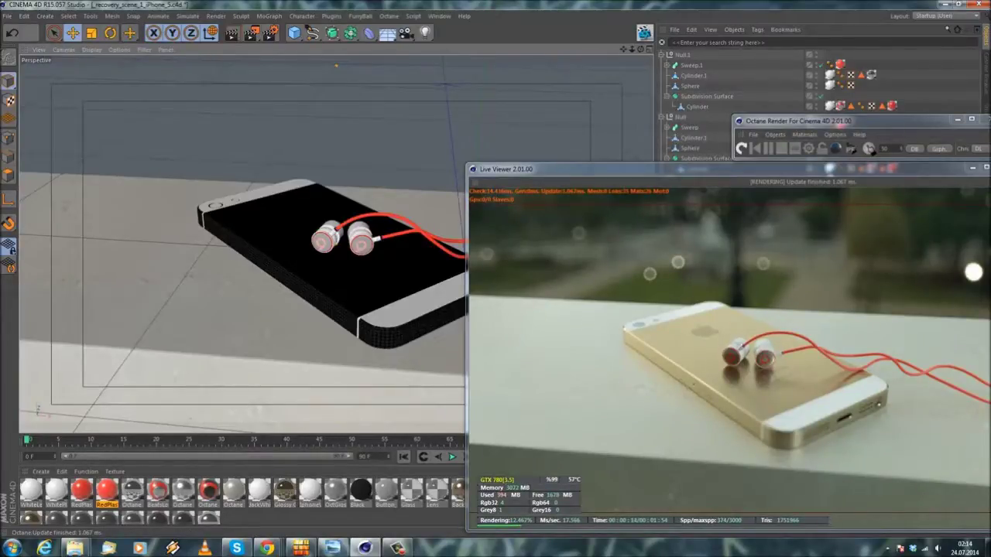
pyautogui.click(973, 168)
pyautogui.click(984, 120)
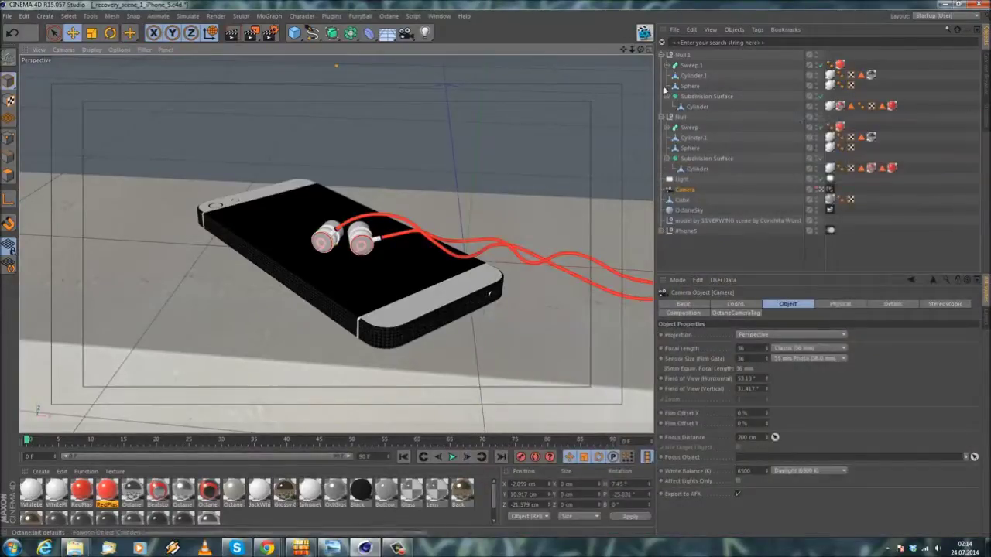
# Select both earphone groups, Null.1 and Null, and move them along negative X and slightly back along Z.
pyautogui.click(682, 55)
pyautogui.click(670, 55)
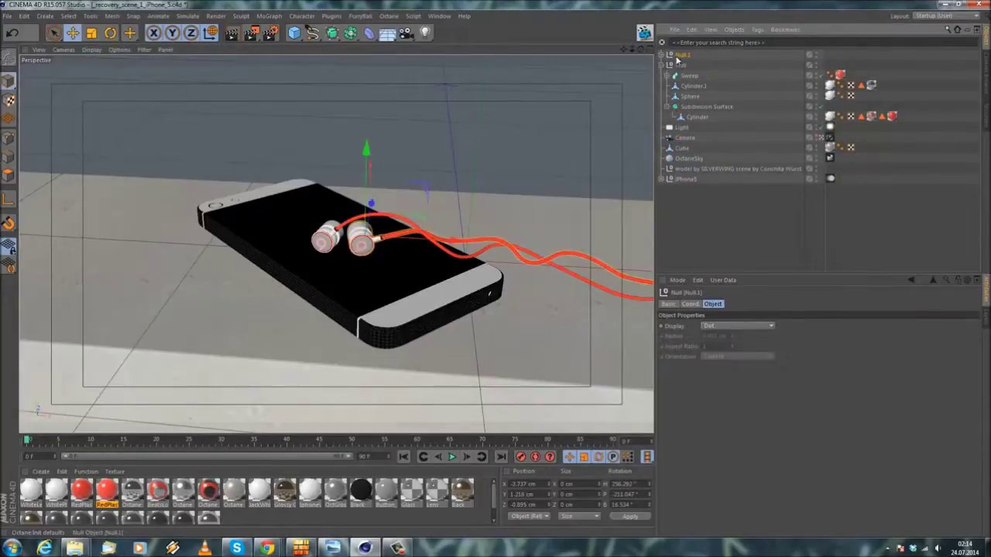
pyautogui.keyDown('ctrl'); pyautogui.click(681, 65); pyautogui.keyUp('ctrl')
pyautogui.moveTo(427, 243); pyautogui.dragTo(399, 237)
pyautogui.moveTo(337, 216); pyautogui.dragTo(341, 210)
pyautogui.moveTo(417, 238); pyautogui.dragTo(410, 236)
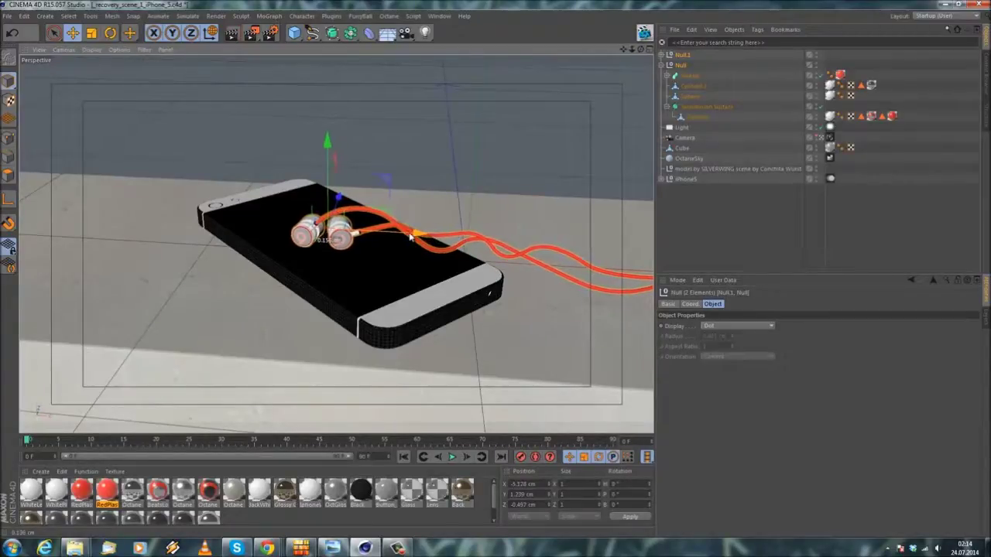
# Render the repositioned earphones in the Octane Live Viewer and save the scene.
pyautogui.click(644, 33)
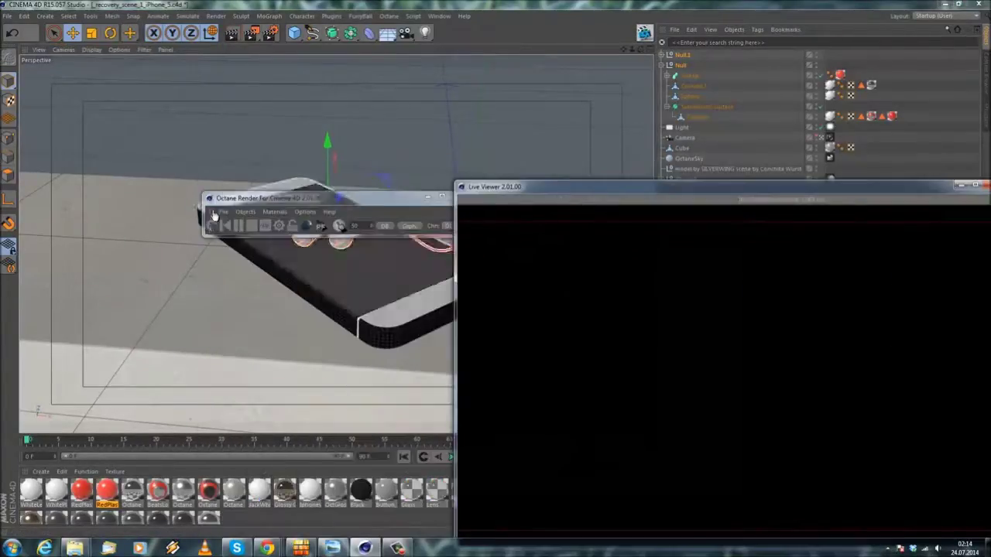
pyautogui.moveTo(255, 198); pyautogui.dragTo(789, 131)
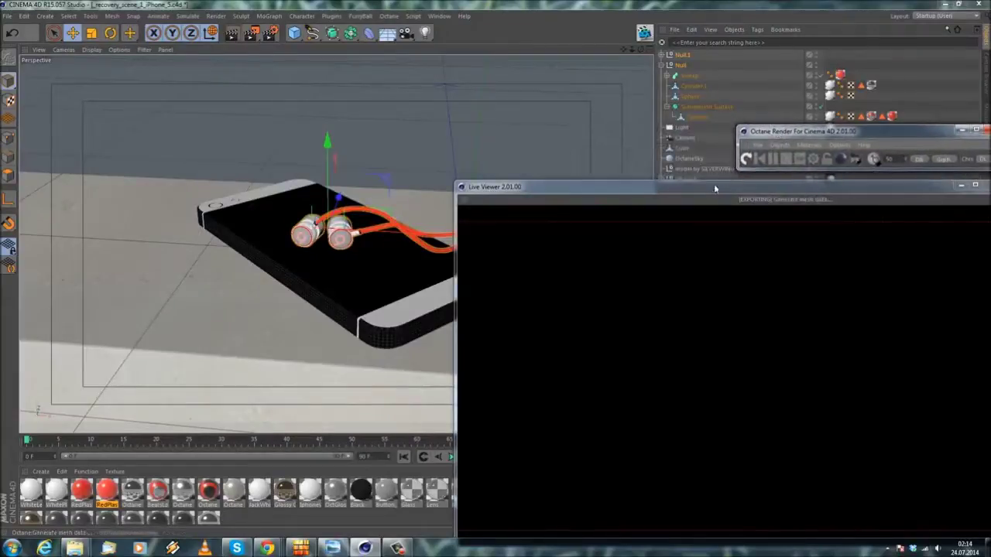
pyautogui.moveTo(714, 186)
pyautogui.mouseDown()
pyautogui.moveTo(673, 178)
pyautogui.moveTo(702, 180)
pyautogui.mouseUp()
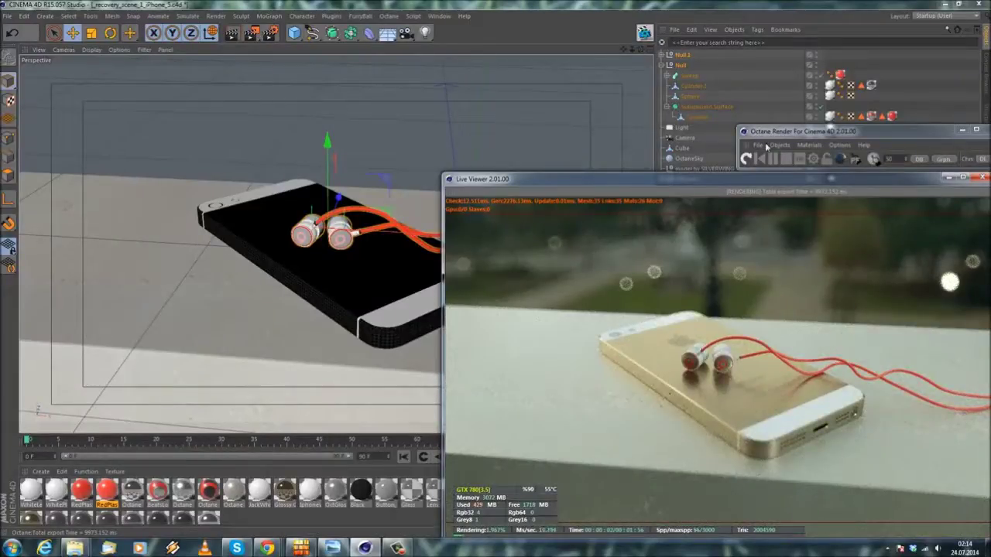
pyautogui.click(7, 15)
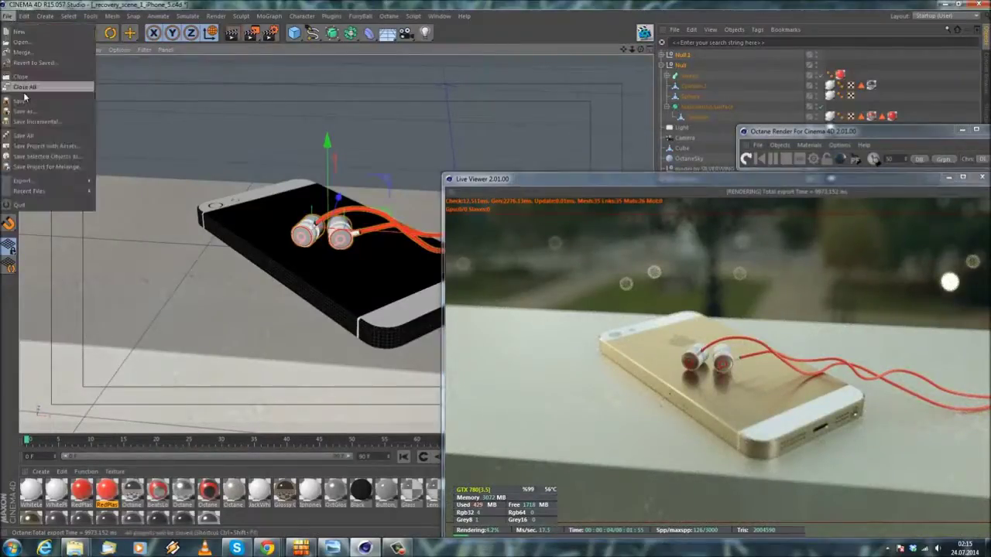
pyautogui.click(31, 85)
# Add an Octane ObjectTag to both earphone groups, nudge them slightly along Z and restart the live render.
pyautogui.rightClick(679, 61)
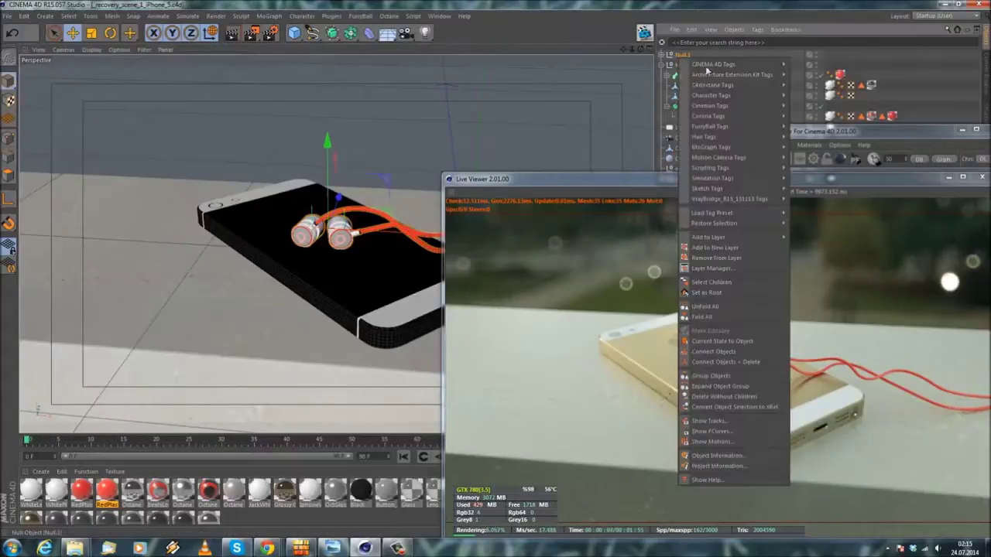
pyautogui.moveTo(727, 84)
pyautogui.click(825, 116)
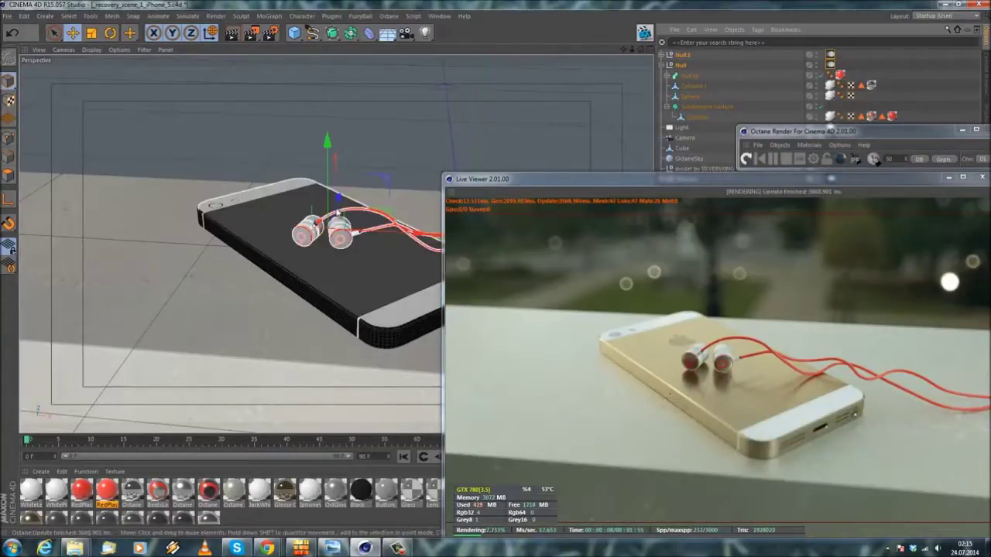
pyautogui.moveTo(339, 203); pyautogui.dragTo(335, 209)
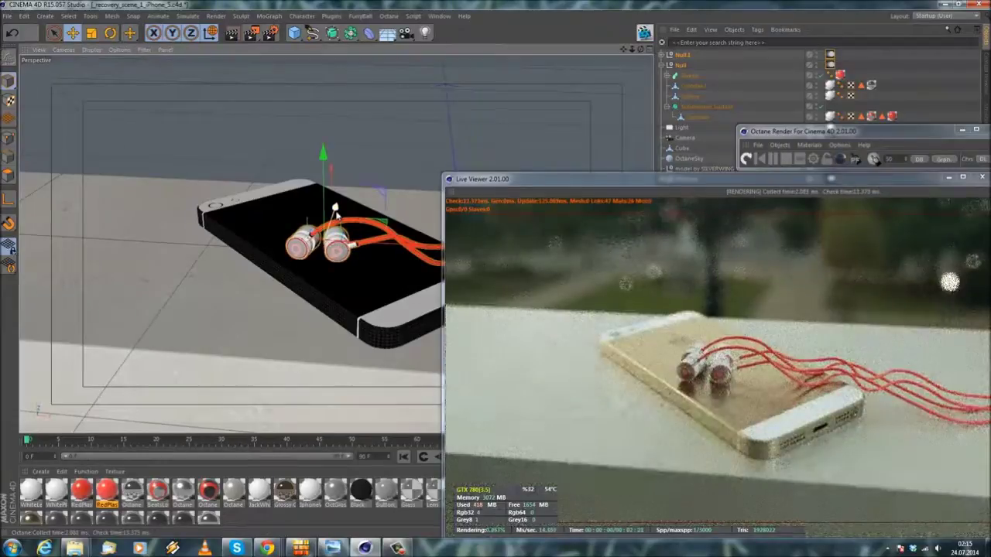
pyautogui.click(746, 160)
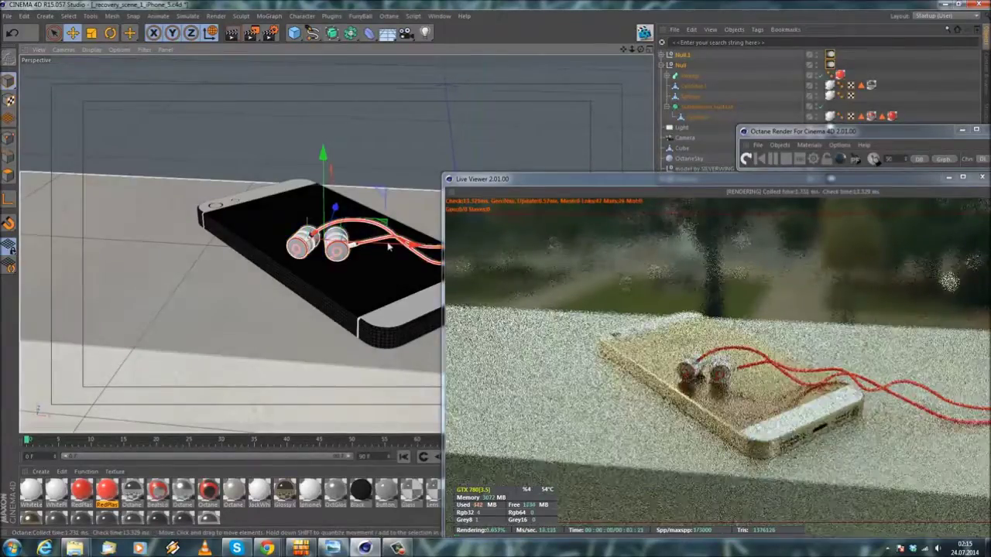
# Reposition both earphone groups along X and Z on the phone's back while checking the live render.
pyautogui.moveTo(391, 248); pyautogui.dragTo(379, 247)
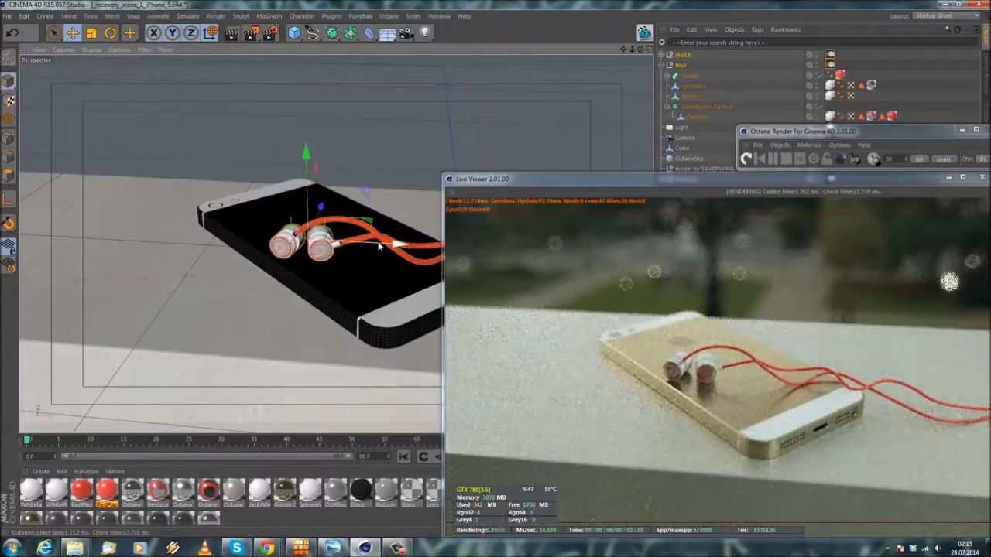
pyautogui.moveTo(325, 219); pyautogui.dragTo(326, 196)
pyautogui.click(336, 206)
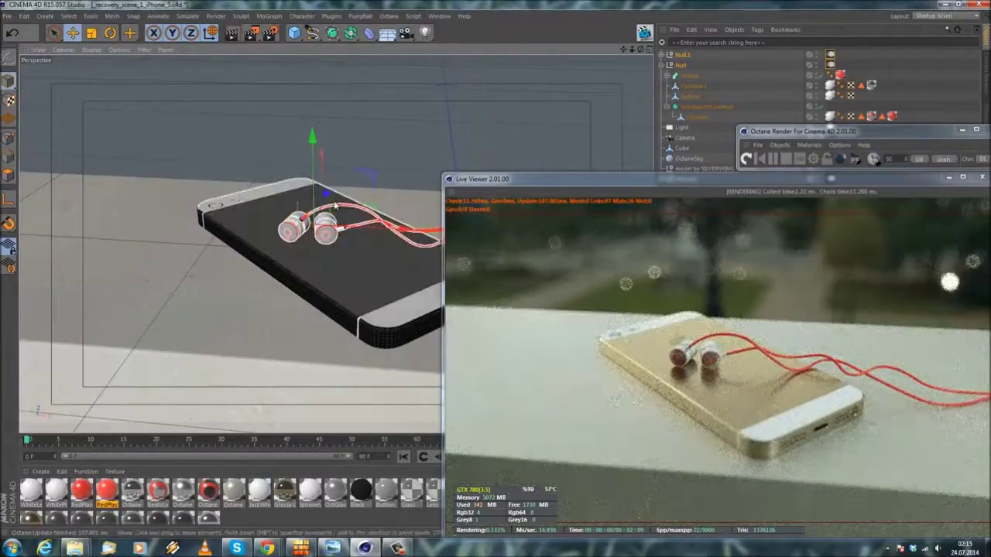
pyautogui.moveTo(324, 203); pyautogui.dragTo(329, 186)
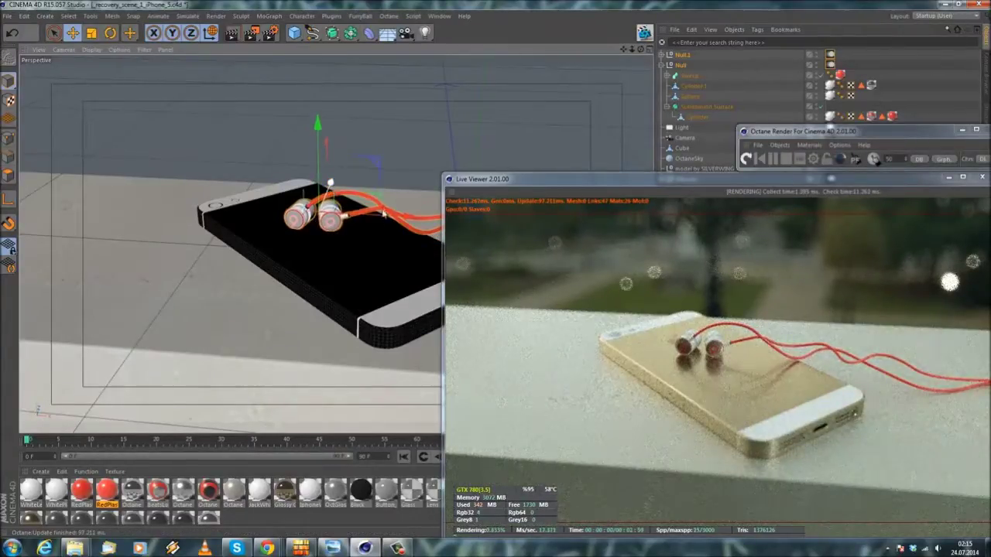
pyautogui.moveTo(334, 192); pyautogui.dragTo(330, 212)
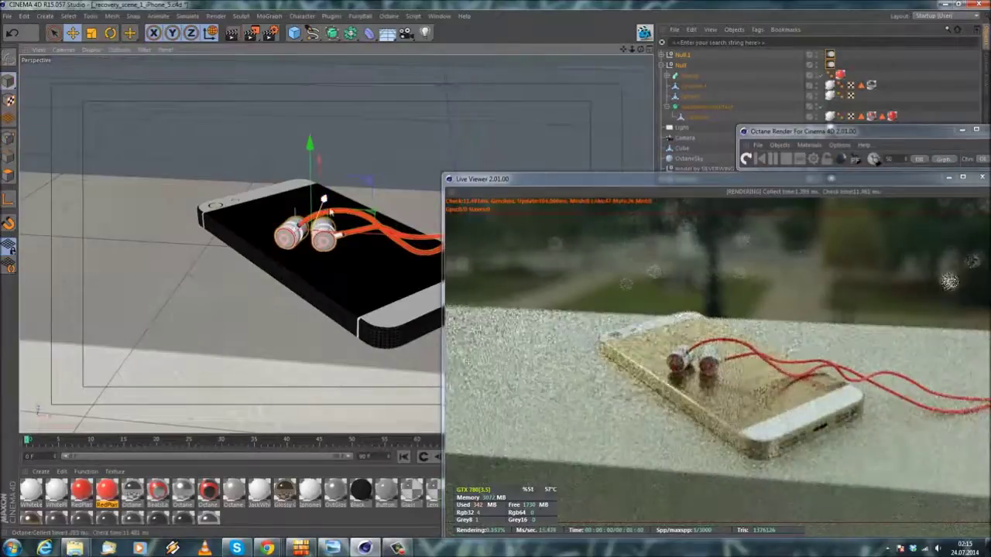
pyautogui.moveTo(379, 235); pyautogui.dragTo(356, 234)
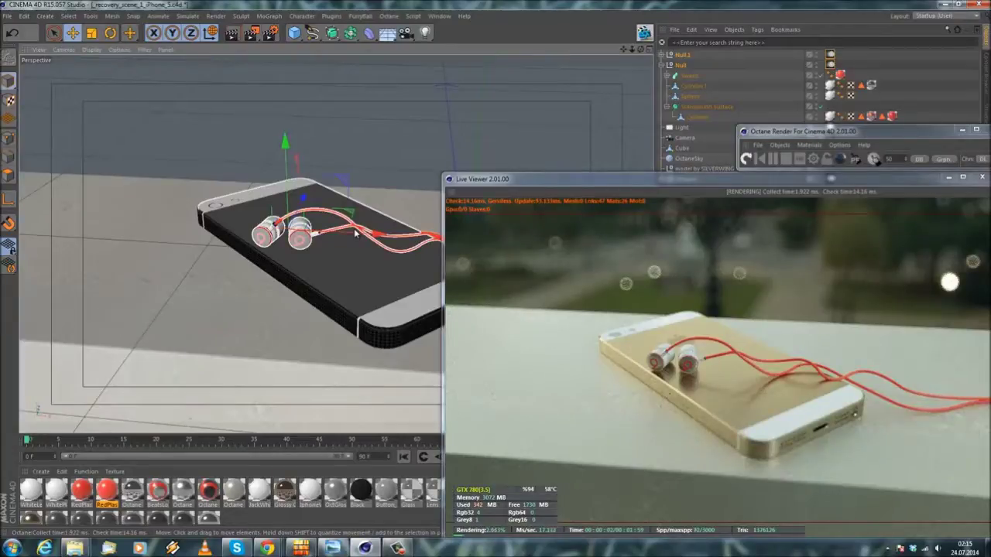
pyautogui.moveTo(362, 235); pyautogui.dragTo(406, 232)
pyautogui.moveTo(336, 211); pyautogui.dragTo(338, 206)
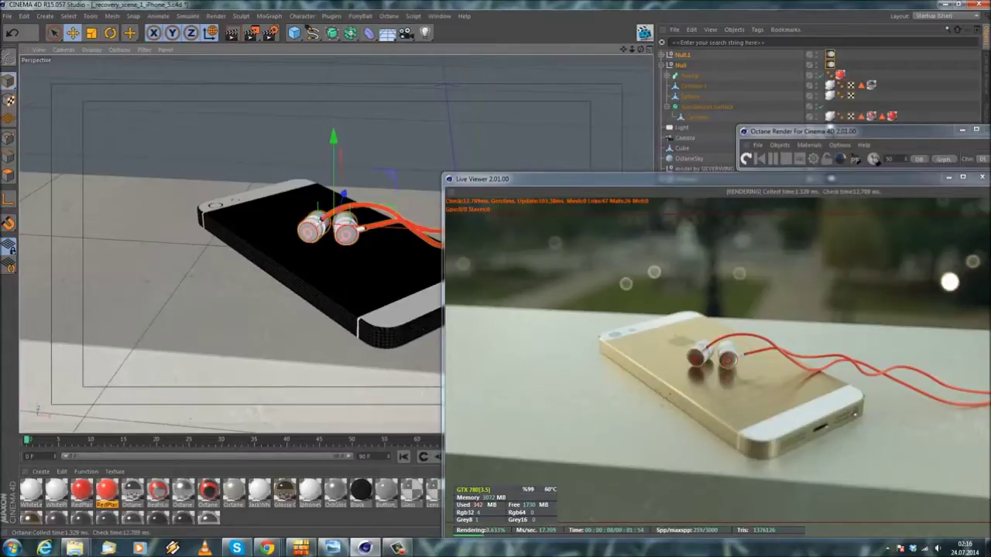
# Close the Live Viewer and the Octane render window, and save the scene.
pyautogui.click(985, 182)
pyautogui.click(978, 179)
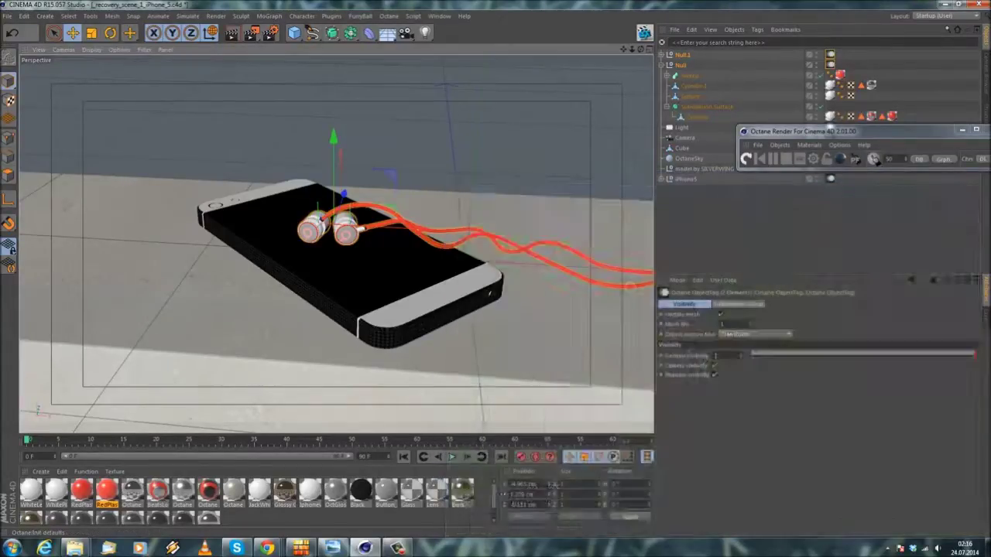
pyautogui.click(977, 130)
pyautogui.click(6, 16)
pyautogui.click(17, 100)
# Leave the camera view and duplicate the area light standing behind the phone.
pyautogui.click(822, 138)
pyautogui.scroll(-10, 481, 128)
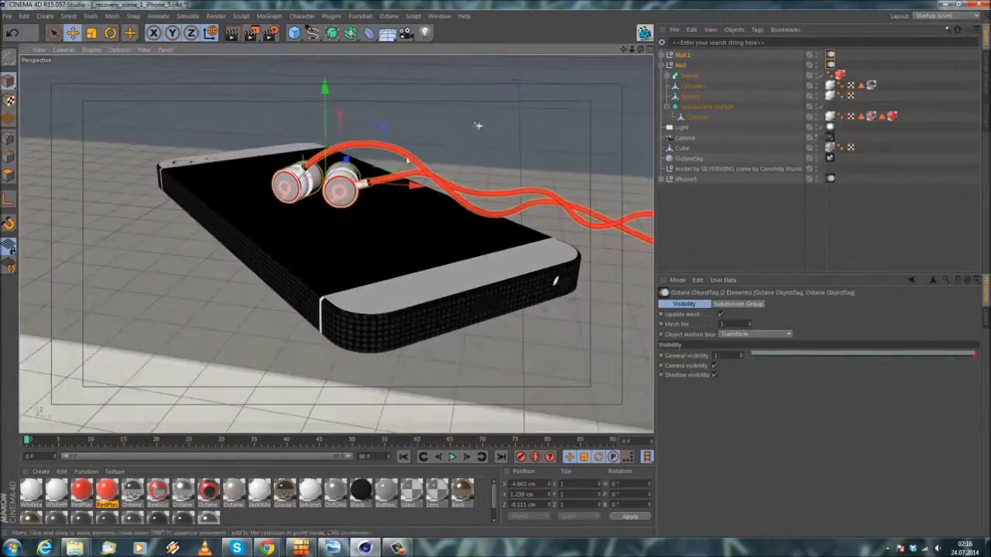
pyautogui.scroll(-5, 390, 174)
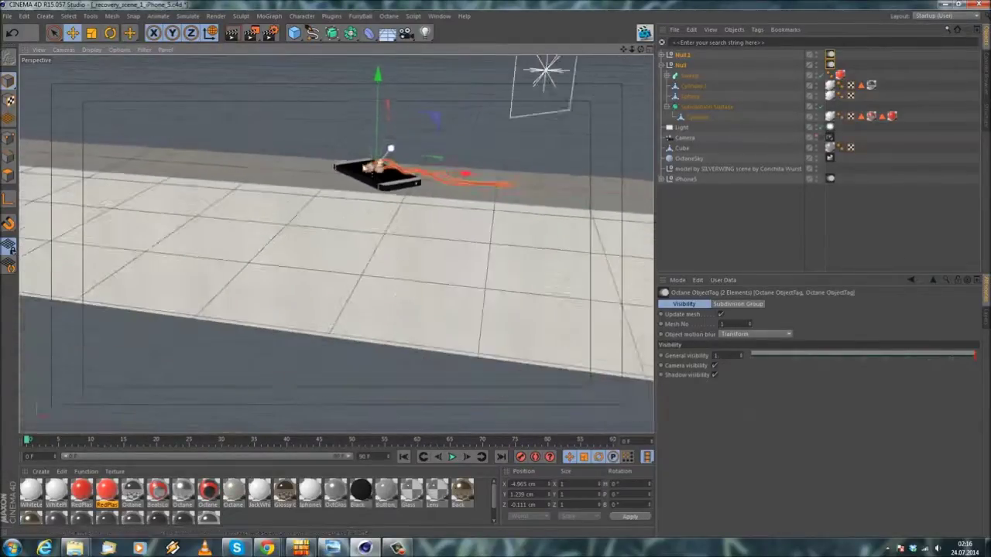
pyautogui.keyDown('alt'); pyautogui.moveTo(347, 170); pyautogui.dragTo(469, 152); pyautogui.keyUp('alt')
pyautogui.keyDown('alt'); pyautogui.moveTo(468, 152); pyautogui.dragTo(407, 248, button='middle'); pyautogui.keyUp('alt')
pyautogui.scroll(3, 432, 222)
pyautogui.keyDown('alt'); pyautogui.moveTo(455, 215); pyautogui.dragTo(518, 225); pyautogui.keyUp('alt')
pyautogui.click(681, 127)
pyautogui.keyDown('ctrl'); pyautogui.moveTo(683, 127); pyautogui.dragTo(684, 134); pyautogui.keyUp('ctrl')
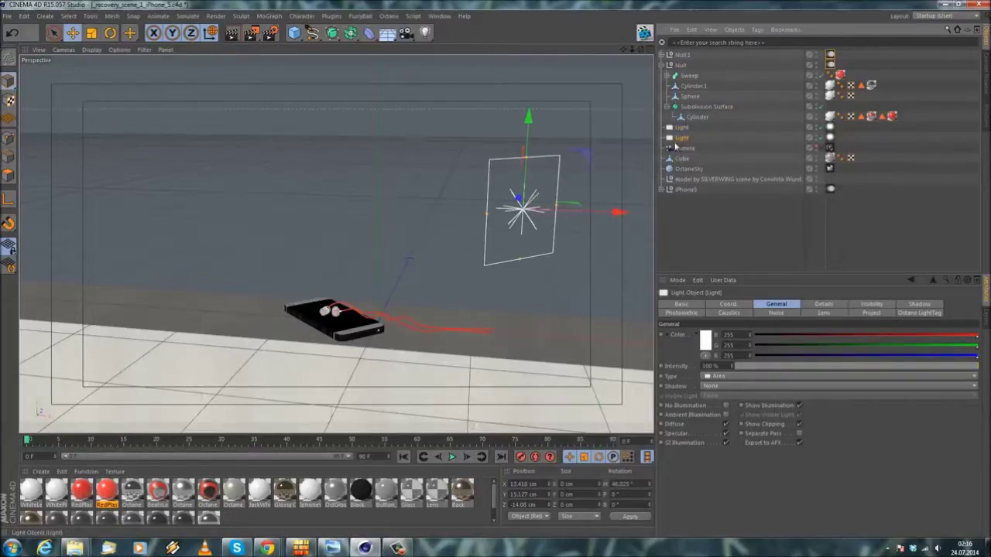
# Shift the duplicated light along negative X beside the original and rename it Light1.
pyautogui.moveTo(566, 215); pyautogui.dragTo(484, 221)
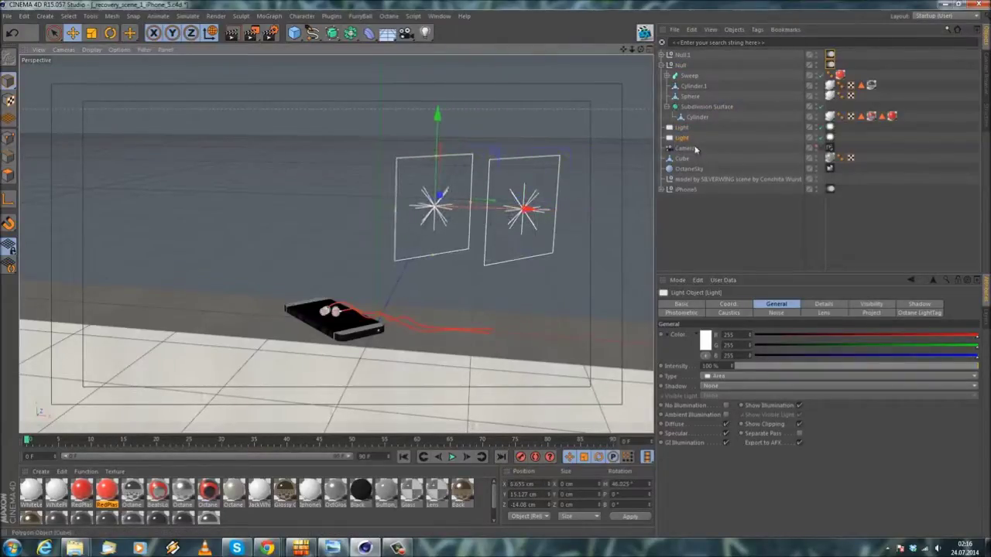
pyautogui.doubleClick(683, 138)
pyautogui.write('1')
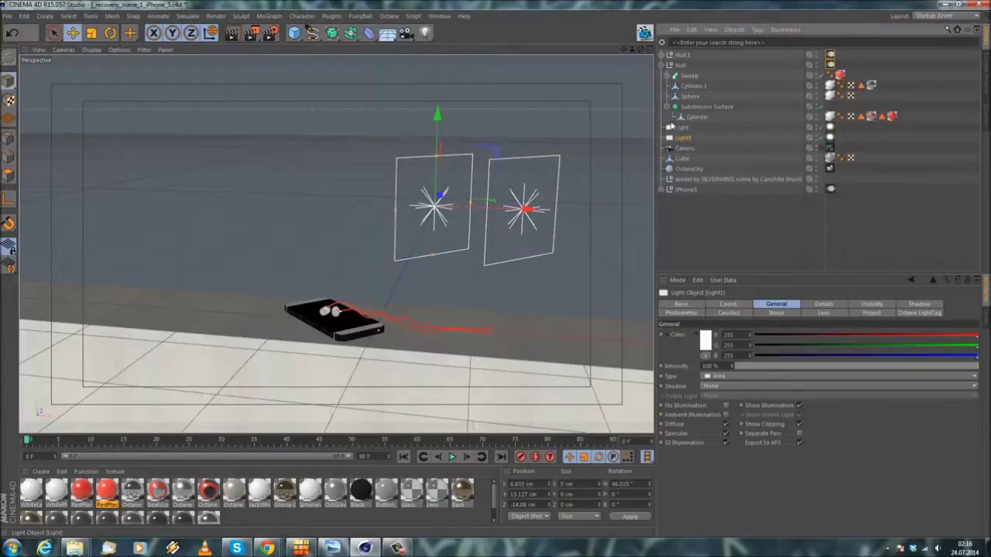
# Move Light1 to the opposite side of the phone and rotate its heading by -90° to face the phone.
pyautogui.moveTo(475, 206); pyautogui.dragTo(317, 193)
pyautogui.scroll(-1, 316, 193)
pyautogui.keyDown('alt'); pyautogui.moveTo(372, 270); pyautogui.dragTo(419, 218); pyautogui.keyUp('alt')
pyautogui.press('r')
pyautogui.keyDown('shift'); pyautogui.moveTo(438, 314); pyautogui.dragTo(372, 309); pyautogui.keyUp('shift')
pyautogui.click(70, 32)
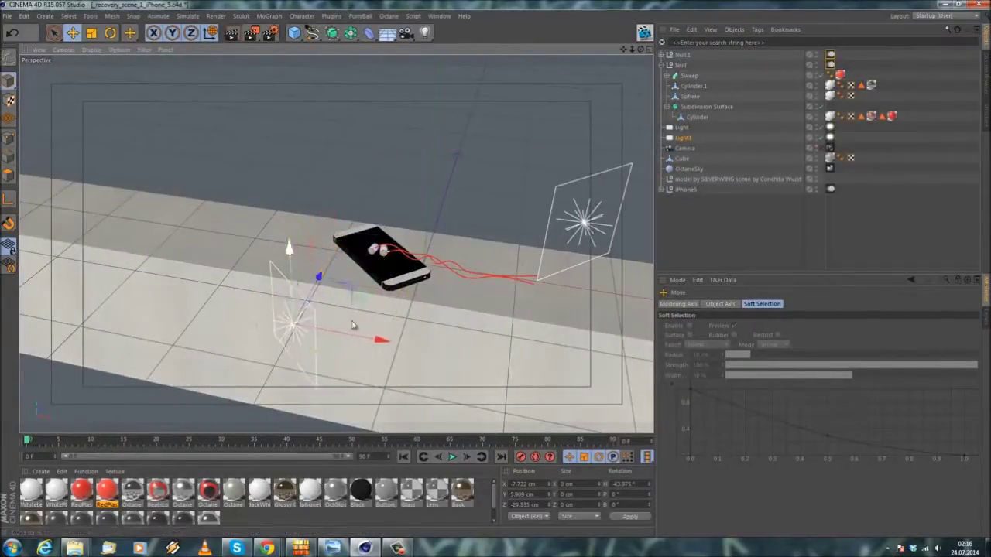
# Place Light1 at about X -17.7, Y 2.2, Z -17.5 cm and return to the Camera view.
pyautogui.moveTo(377, 341); pyautogui.dragTo(346, 293)
pyautogui.moveTo(281, 266); pyautogui.dragTo(264, 243)
pyautogui.keyDown('alt'); pyautogui.moveTo(332, 274); pyautogui.dragTo(329, 174); pyautogui.keyUp('alt')
pyautogui.keyDown('alt'); pyautogui.moveTo(333, 176); pyautogui.dragTo(389, 195); pyautogui.keyUp('alt')
pyautogui.click(822, 148)
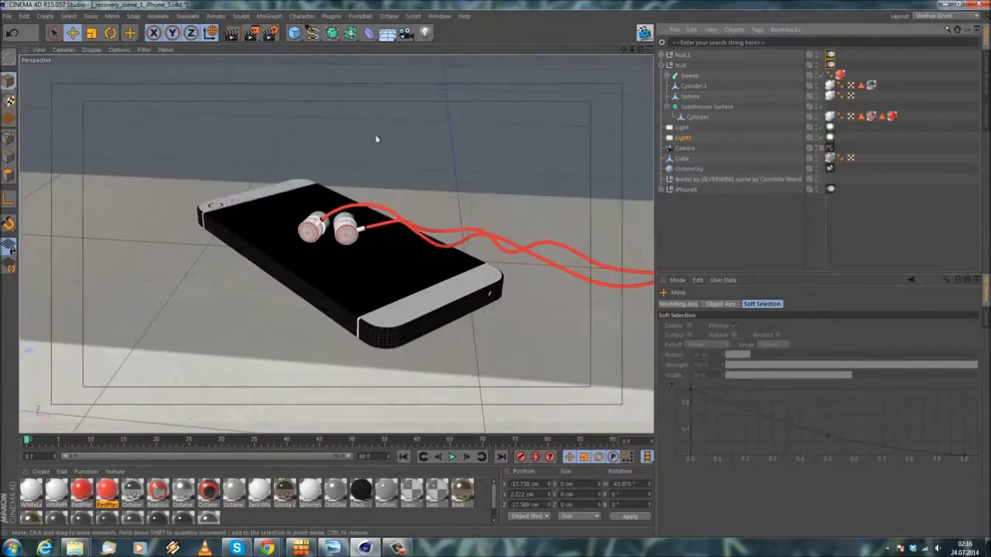
# Start a live Octane render of the scene with Light1 and arrange the render windows clear of the object list.
pyautogui.click(644, 32)
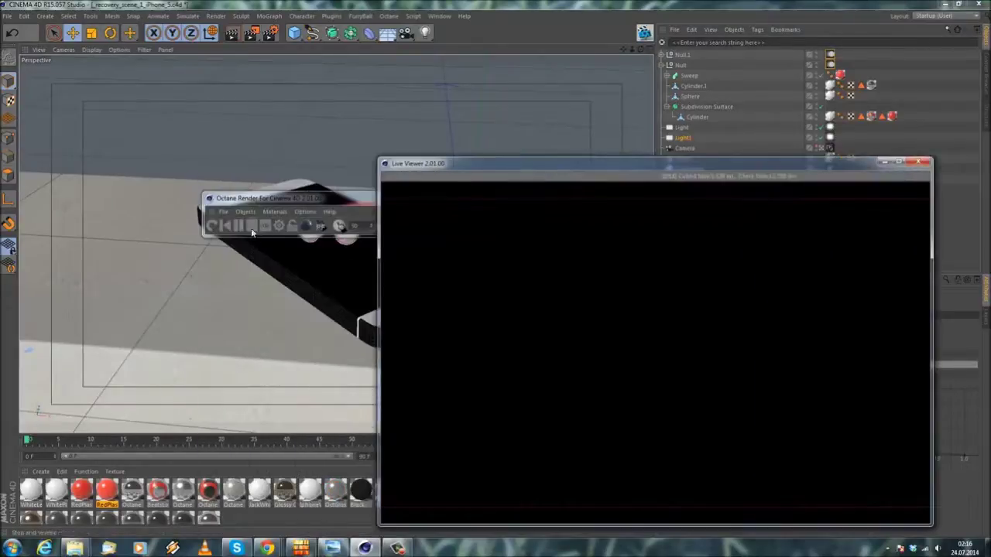
pyautogui.moveTo(238, 200); pyautogui.dragTo(535, 62)
pyautogui.moveTo(616, 180); pyautogui.dragTo(458, 114)
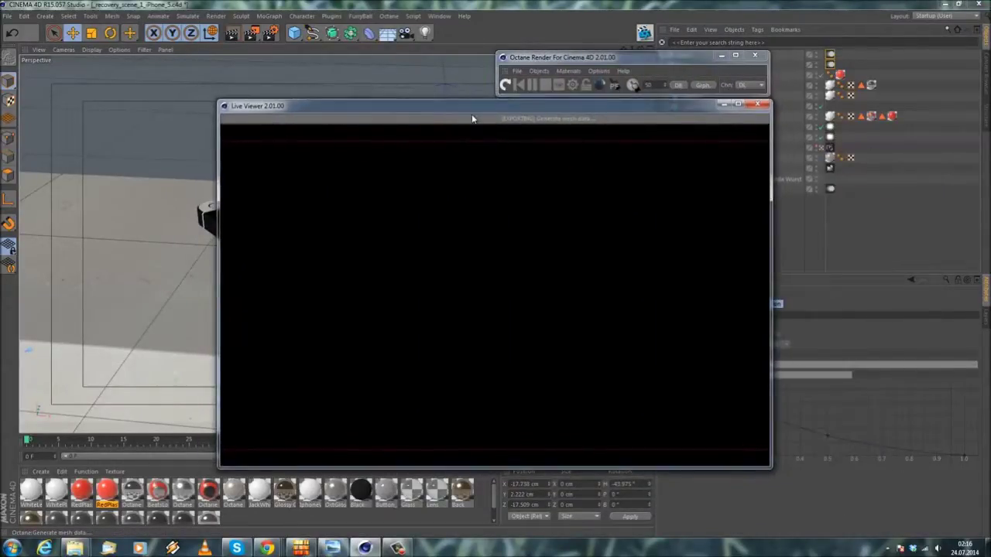
pyautogui.moveTo(574, 59); pyautogui.dragTo(481, 70)
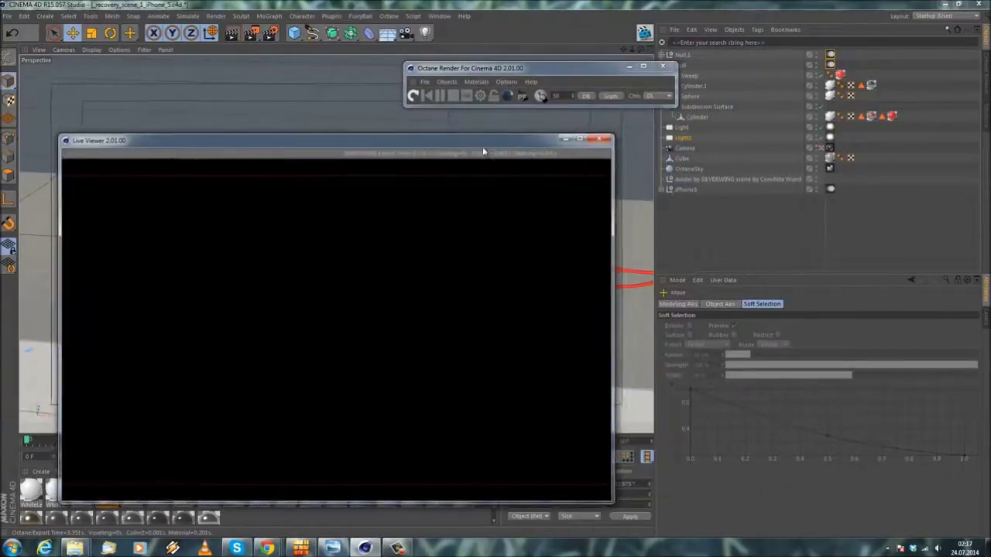
pyautogui.moveTo(593, 74); pyautogui.dragTo(534, 101)
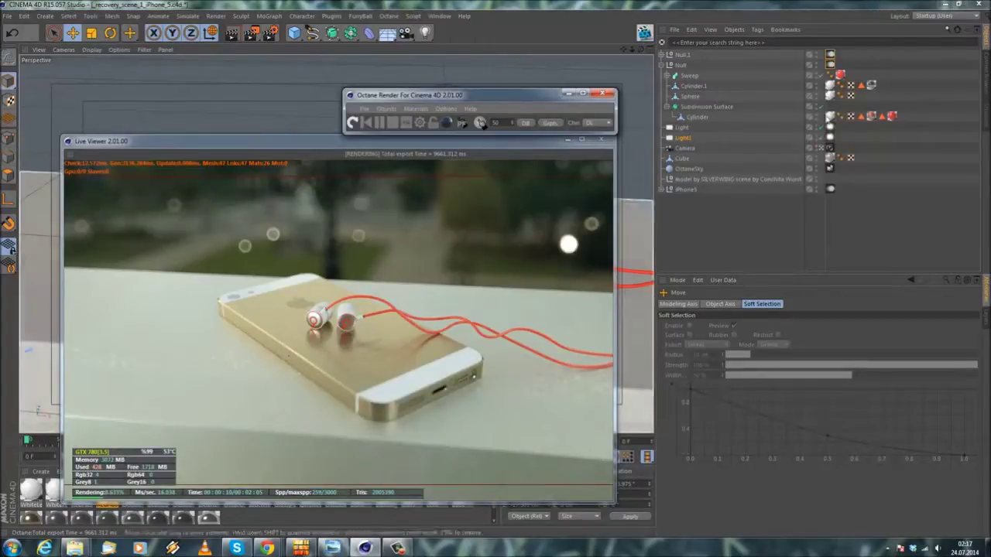
# Set Light1's Octane power to 1 and adjust its P.Y position to 3.222 cm.
pyautogui.click(830, 138)
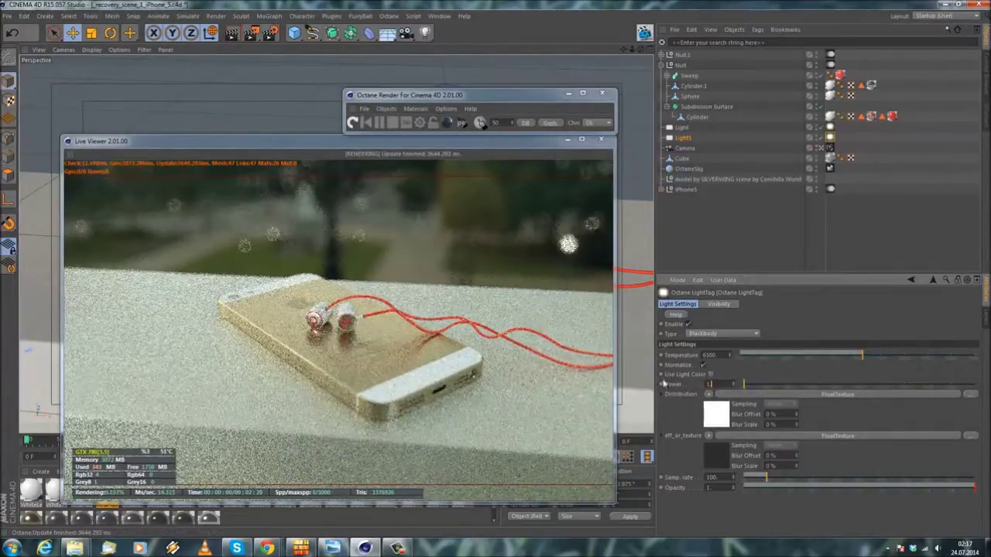
pyautogui.click(684, 138)
pyautogui.click(722, 305)
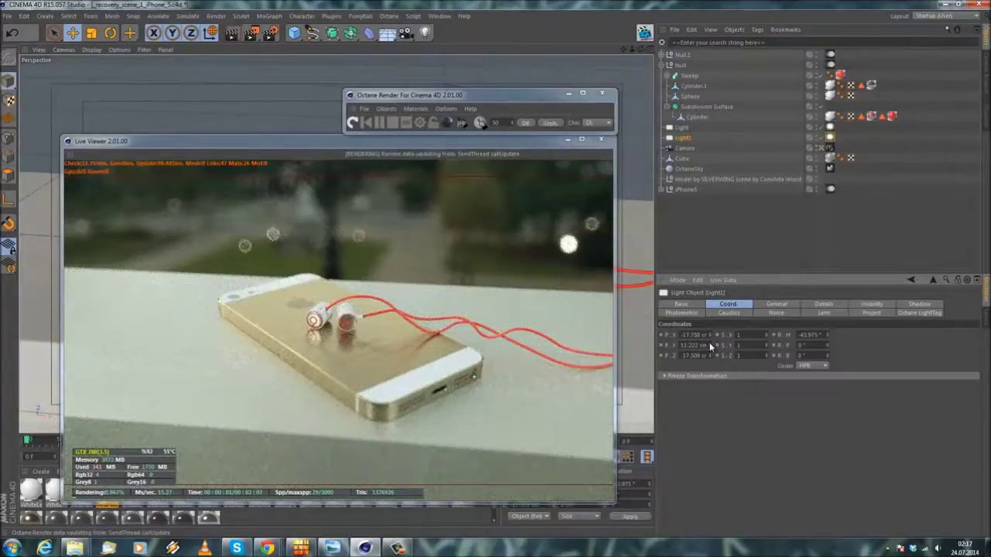
pyautogui.moveTo(710, 346); pyautogui.dragTo(710, 343)
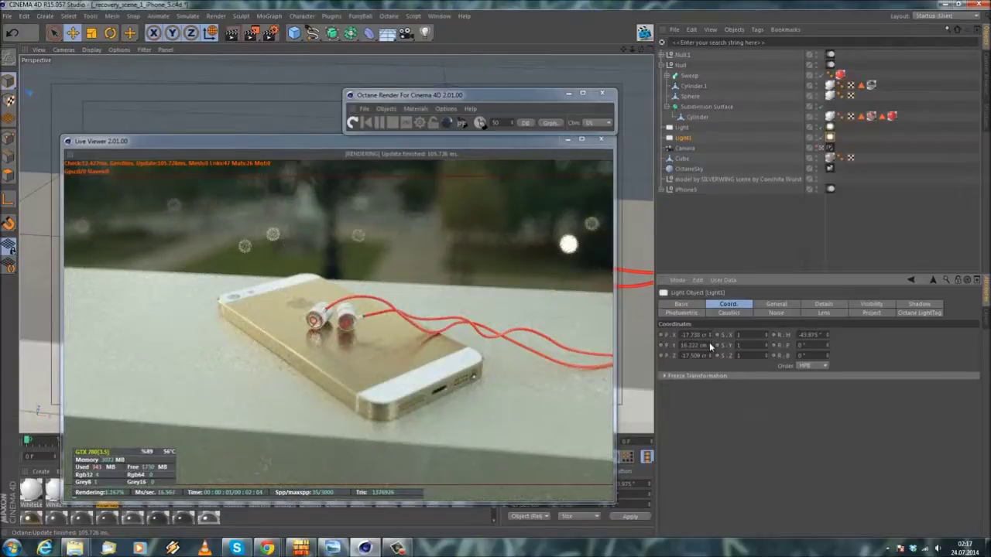
pyautogui.click(711, 350)
pyautogui.click(709, 346)
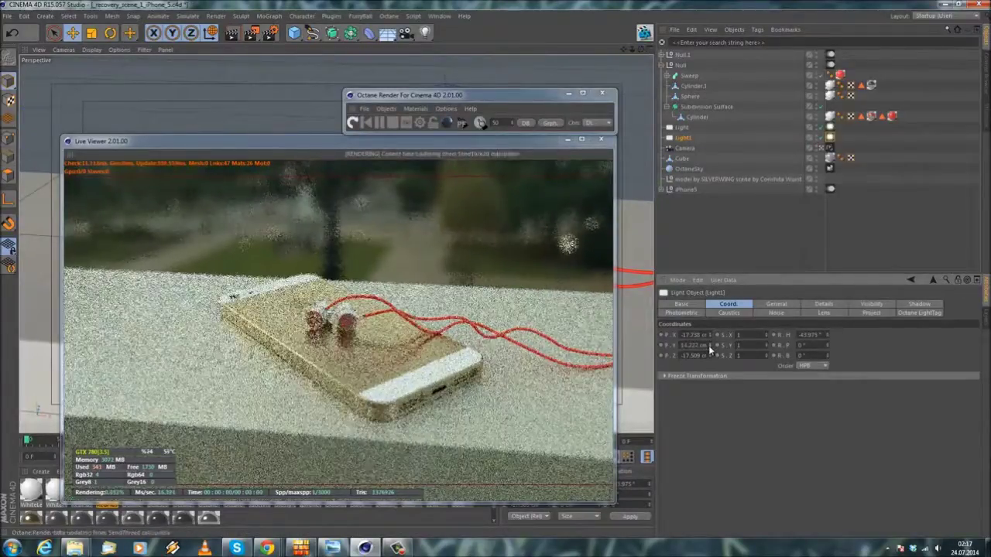
pyautogui.click(708, 346)
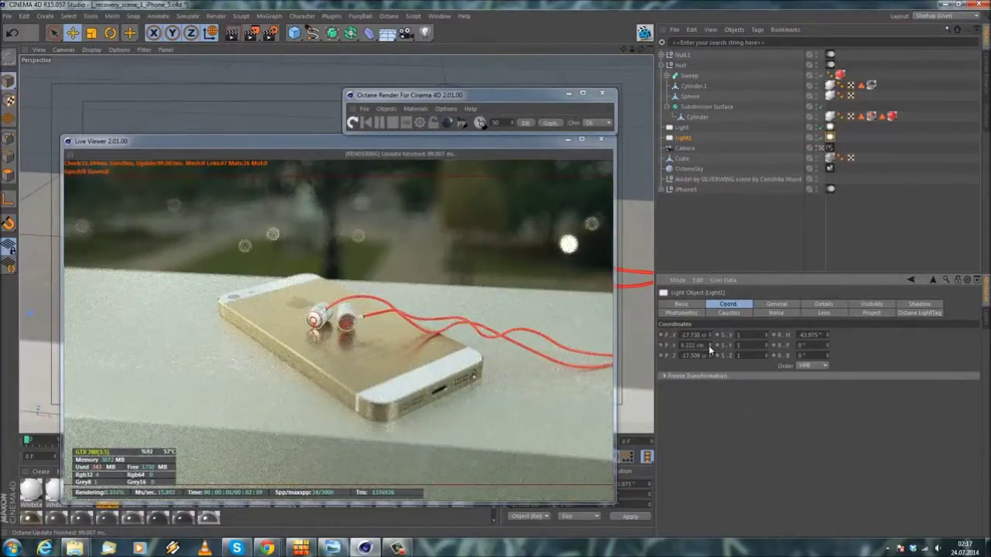
pyautogui.click(708, 346)
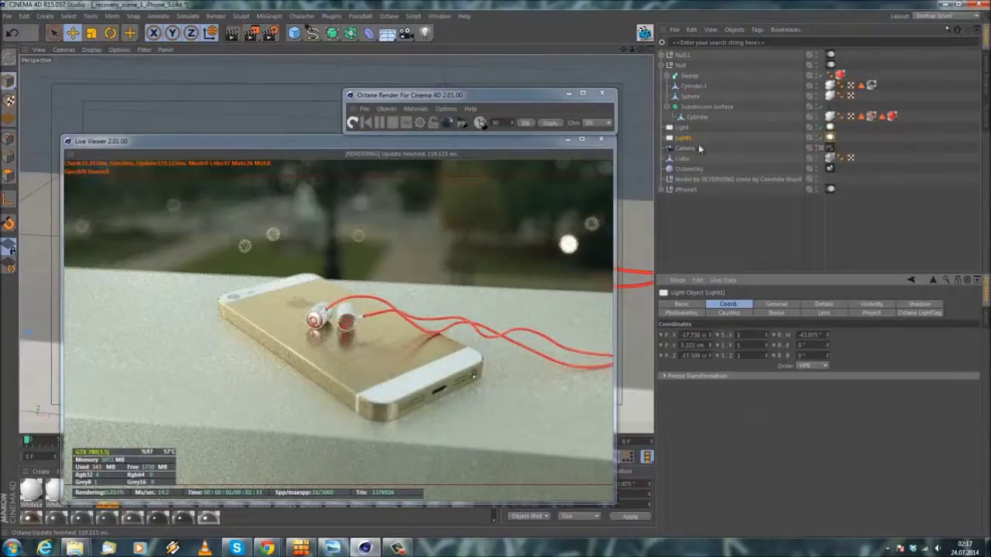
# Set Light1's Octane power to 0.5 and switch the light off and on to compare its effect in the render.
pyautogui.click(830, 137)
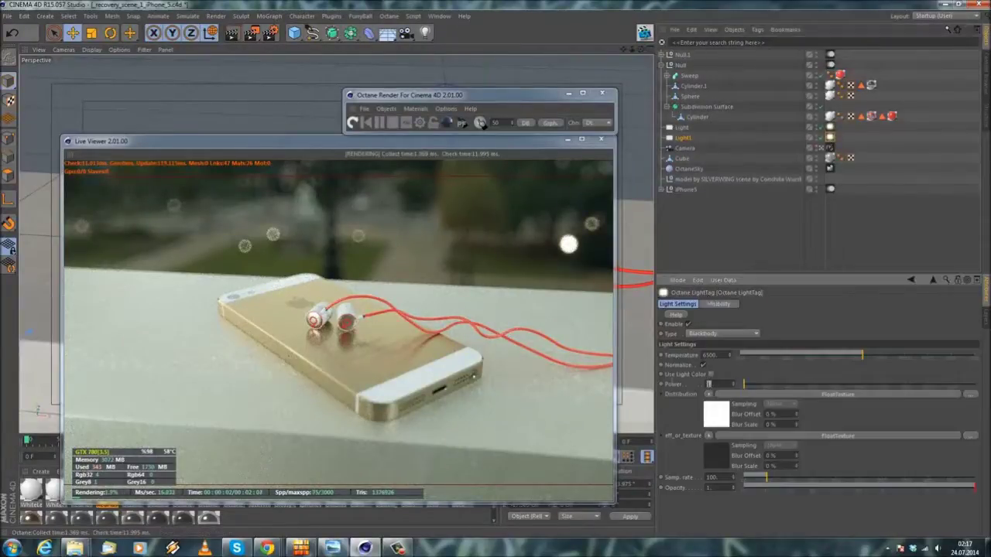
pyautogui.press('Return')
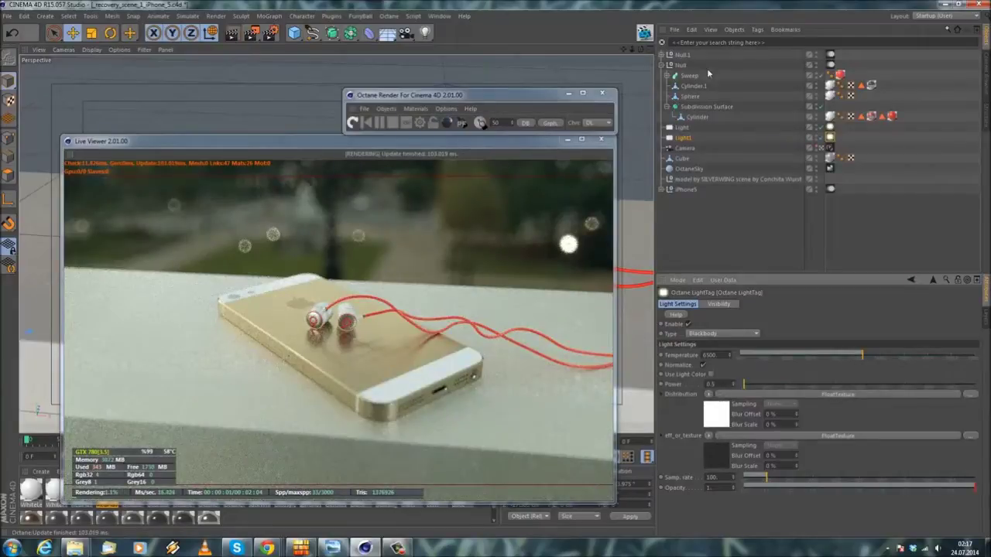
pyautogui.click(822, 139)
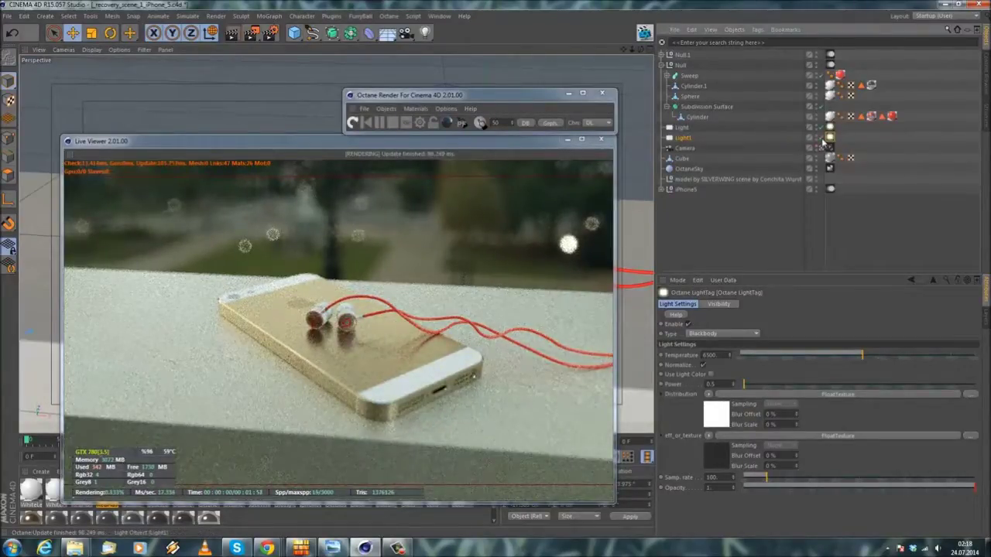
pyautogui.click(822, 139)
pyautogui.click(823, 139)
pyautogui.click(823, 140)
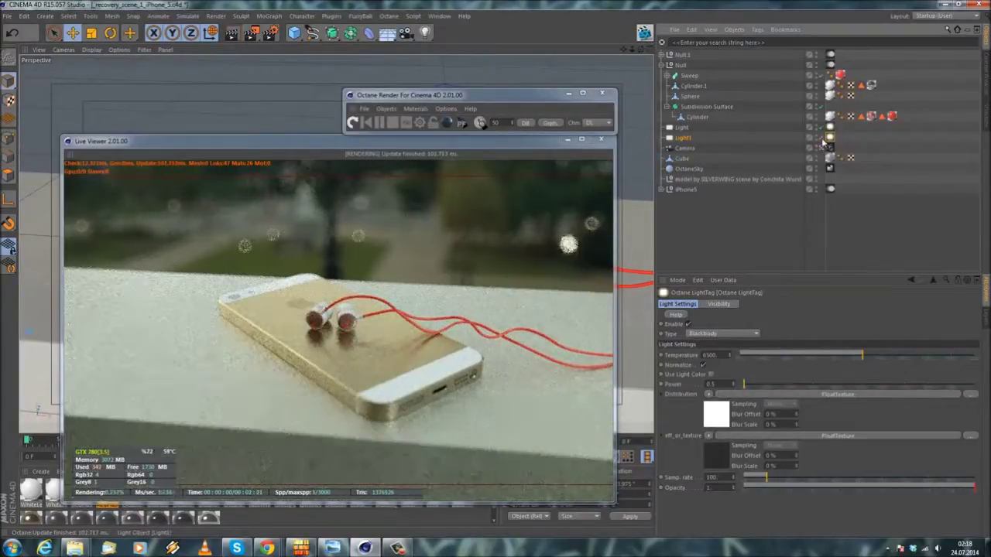
pyautogui.click(822, 140)
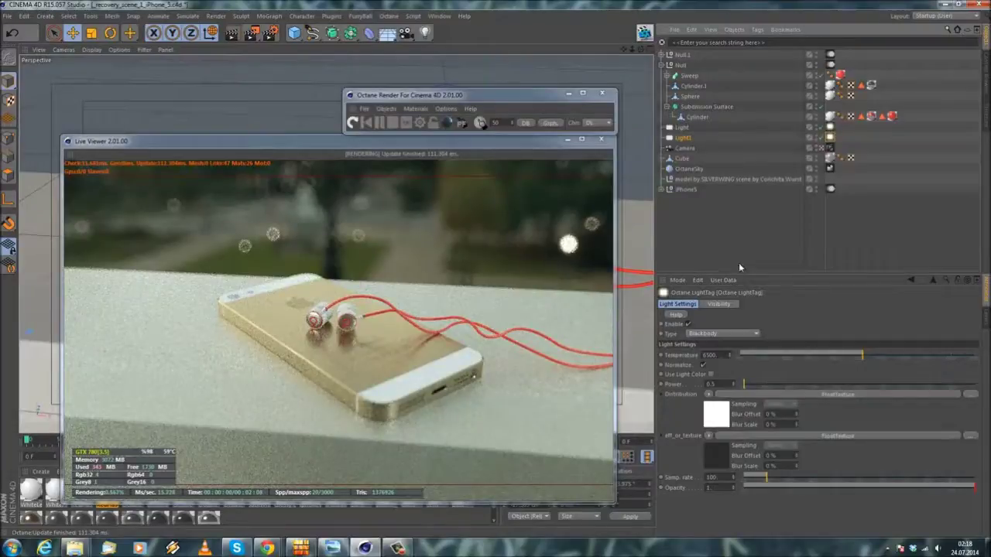
# Show Light1's coordinates, and close the Live Viewer and the Octane render window.
pyautogui.click(722, 140)
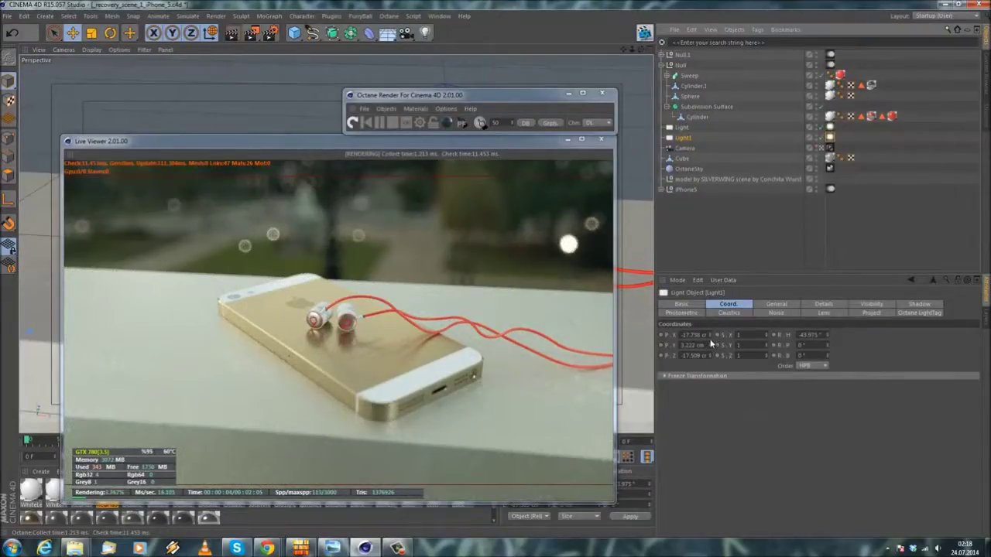
pyautogui.click(599, 140)
pyautogui.click(602, 92)
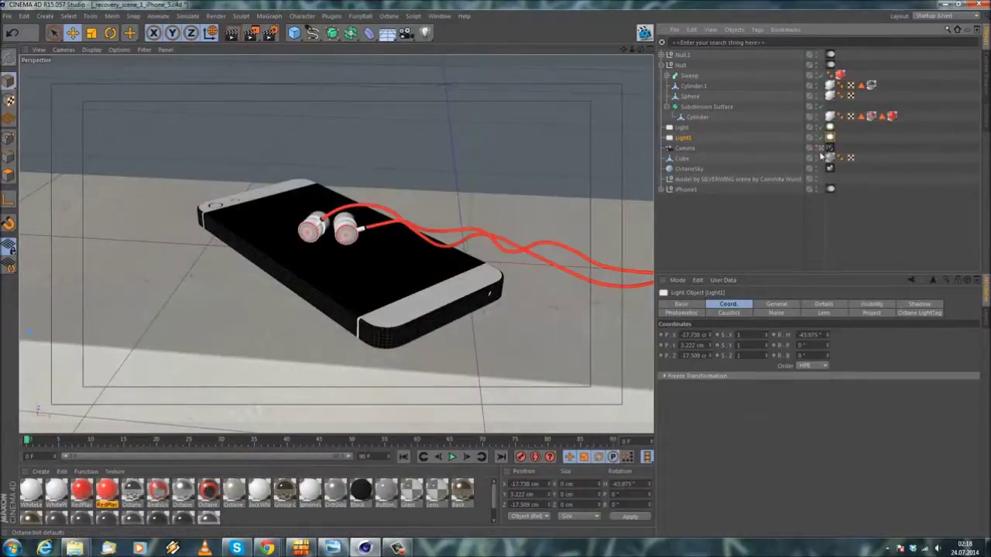
# Leave the camera view, add a 40 by 40 cm plane and rotate it upright to P 90° and B -40°.
pyautogui.click(822, 149)
pyautogui.scroll(-4, 396, 174)
pyautogui.moveTo(294, 34); pyautogui.dragTo(389, 67)
pyautogui.press('r')
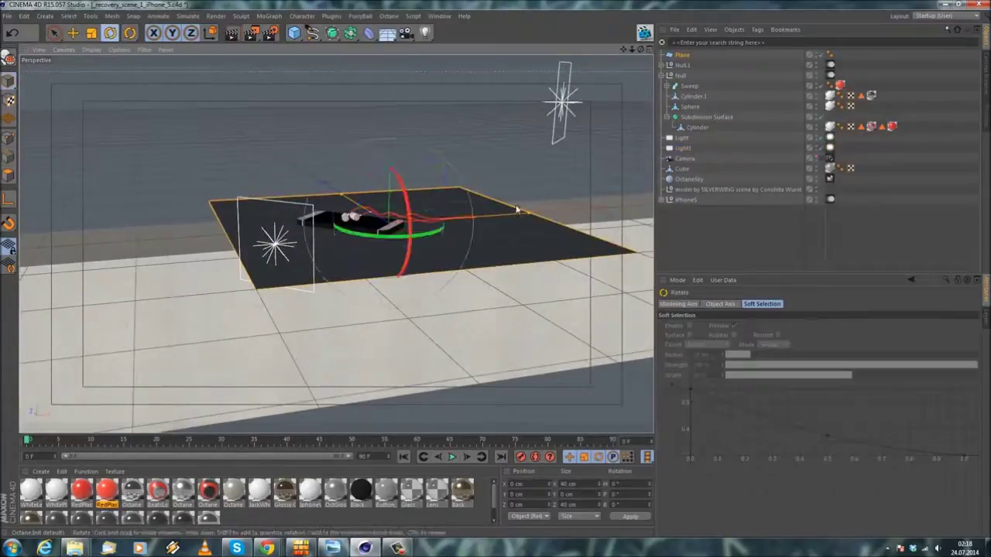
pyautogui.moveTo(409, 207); pyautogui.dragTo(409, 295)
pyautogui.keyDown('shift'); pyautogui.moveTo(340, 235); pyautogui.dragTo(332, 298); pyautogui.keyUp('shift')
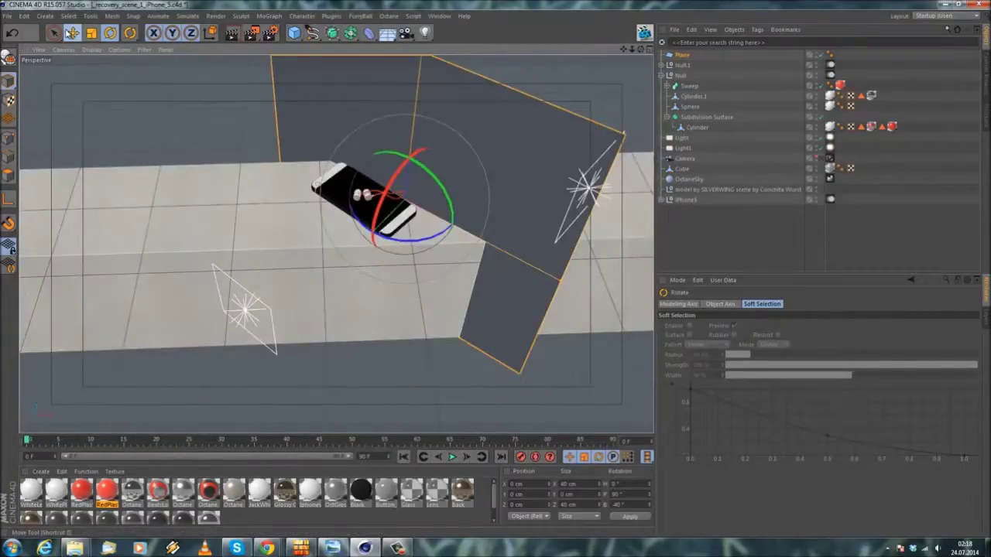
# Move the upright plane next to Light1, to about X -16.111 cm, Y -17.538 cm and Z -16.15 cm.
pyautogui.click(73, 33)
pyautogui.moveTo(427, 205); pyautogui.dragTo(329, 138)
pyautogui.moveTo(363, 199); pyautogui.dragTo(374, 337)
pyautogui.moveTo(339, 355); pyautogui.dragTo(339, 344)
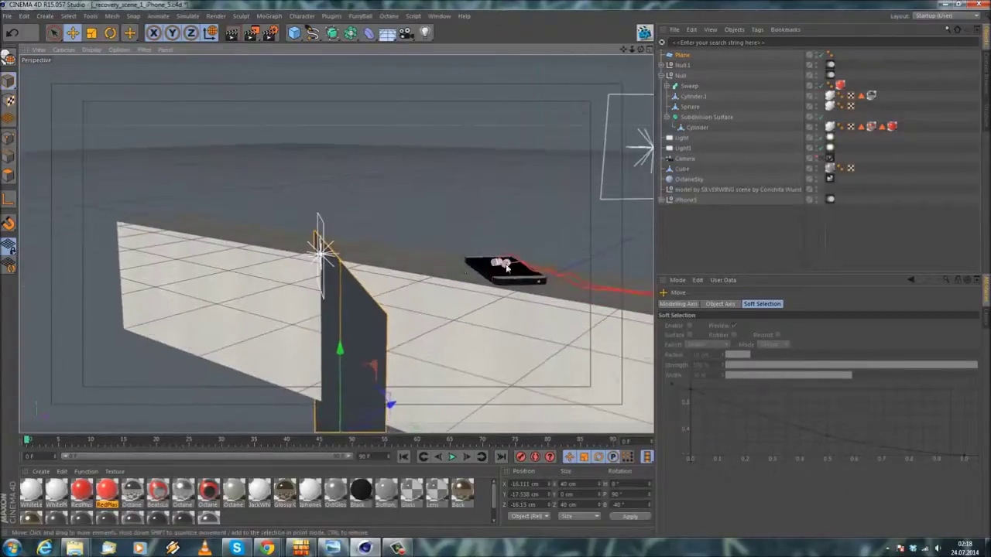
# Return to the scene camera, run a live Octane render with the plane, and arrange the render windows clear of the object list.
pyautogui.click(821, 160)
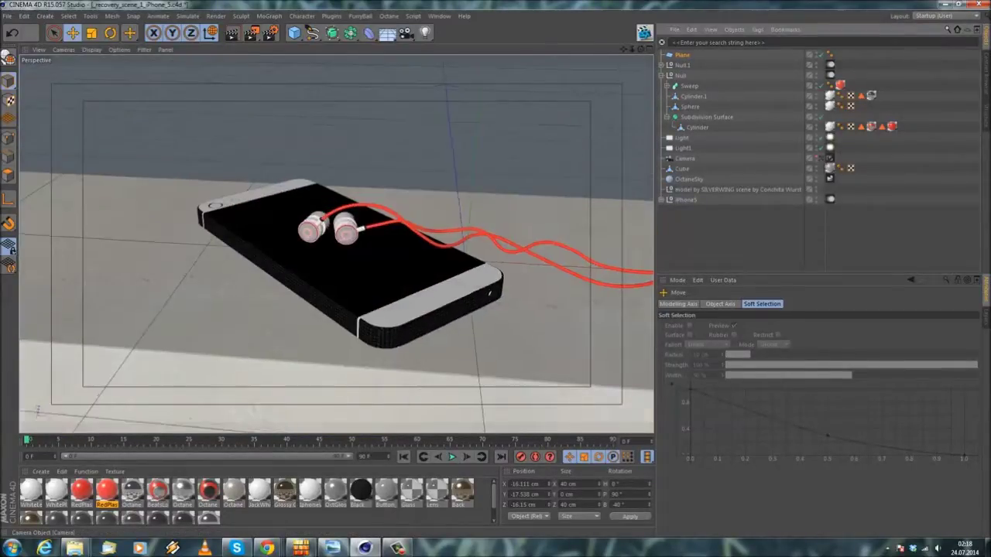
pyautogui.click(645, 34)
pyautogui.moveTo(348, 175); pyautogui.dragTo(537, 177)
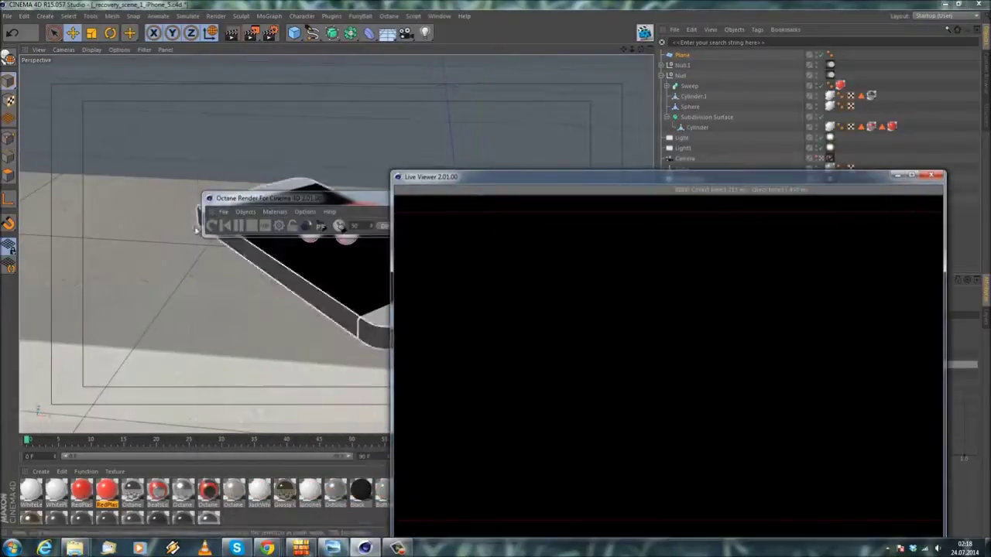
pyautogui.moveTo(284, 197); pyautogui.dragTo(718, 130)
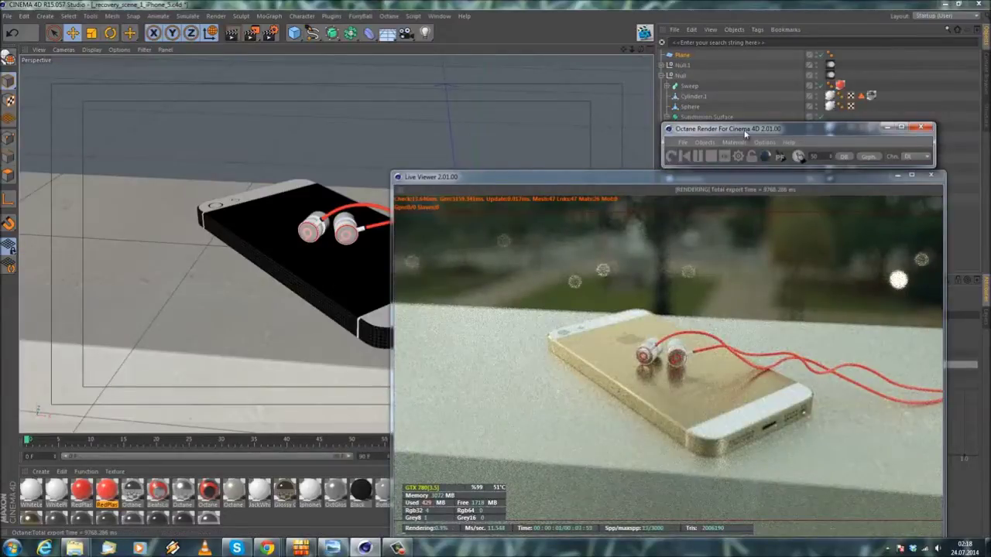
pyautogui.moveTo(747, 129); pyautogui.dragTo(496, 104)
pyautogui.moveTo(571, 180); pyautogui.dragTo(325, 160)
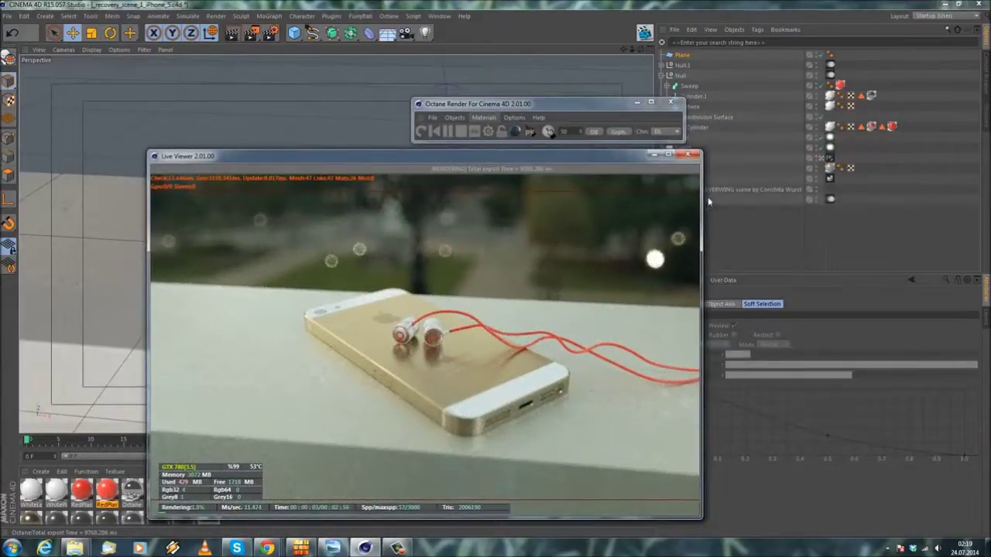
pyautogui.moveTo(583, 155); pyautogui.dragTo(496, 154)
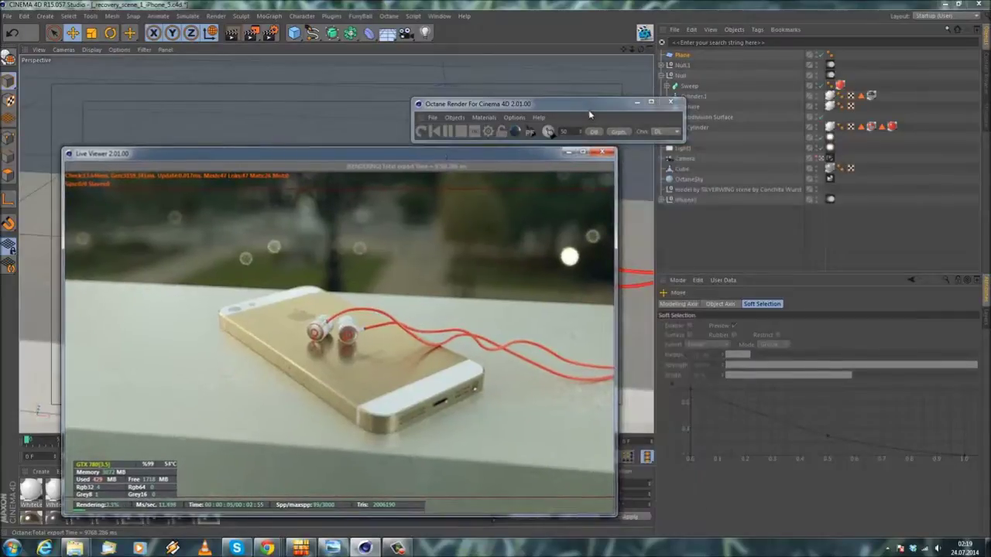
pyautogui.moveTo(637, 108); pyautogui.dragTo(567, 108)
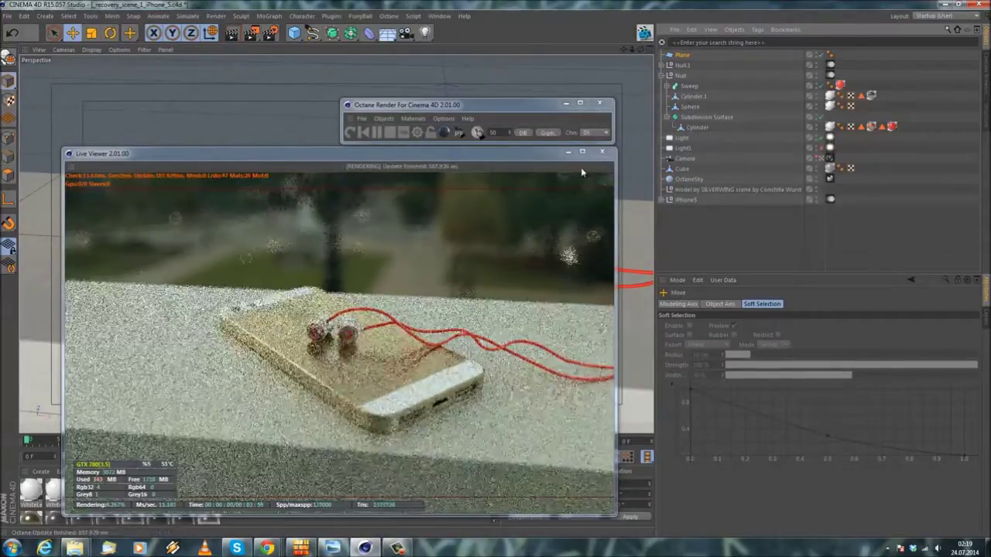
# Switch Light1 off and on to compare its effect with the plane in place, and close the render windows.
pyautogui.click(821, 151)
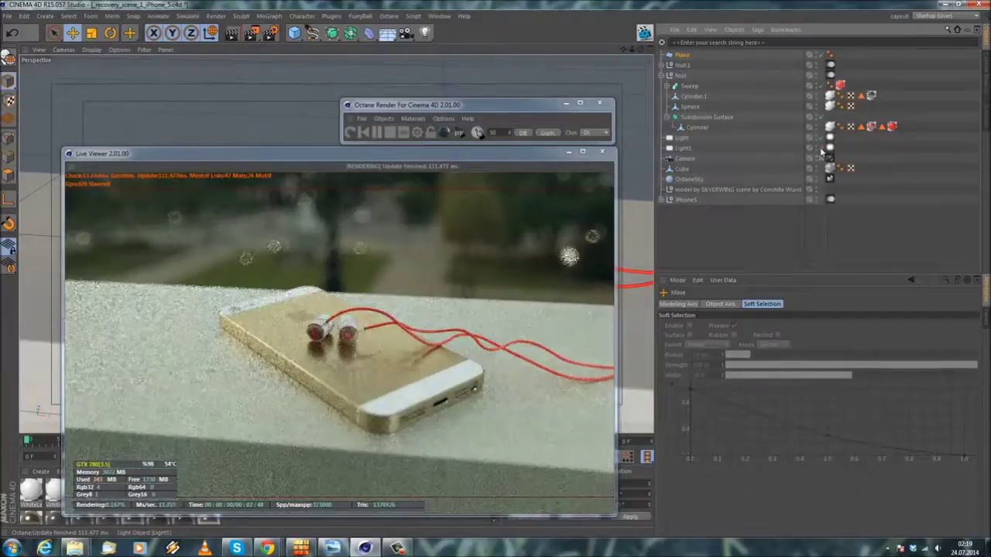
pyautogui.click(821, 151)
pyautogui.click(822, 150)
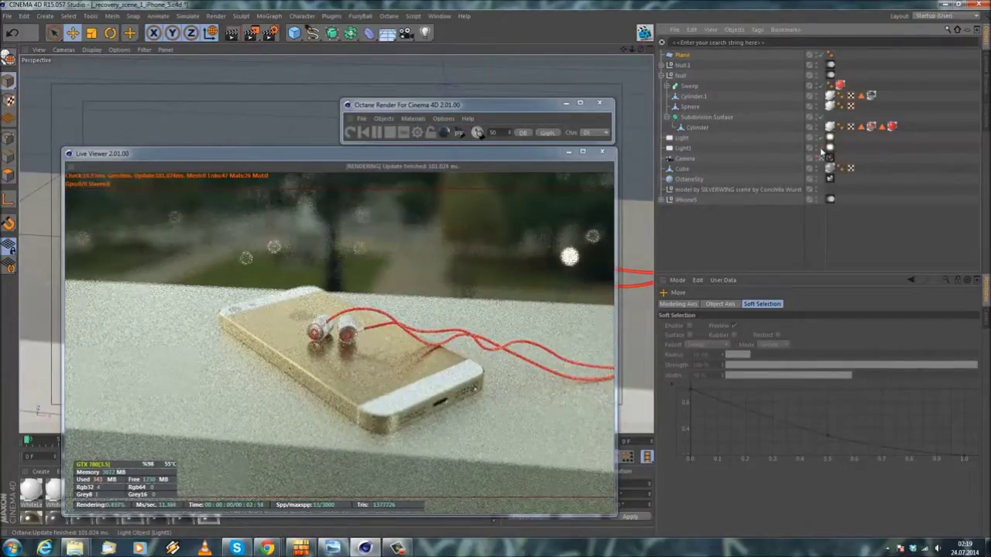
pyautogui.click(821, 150)
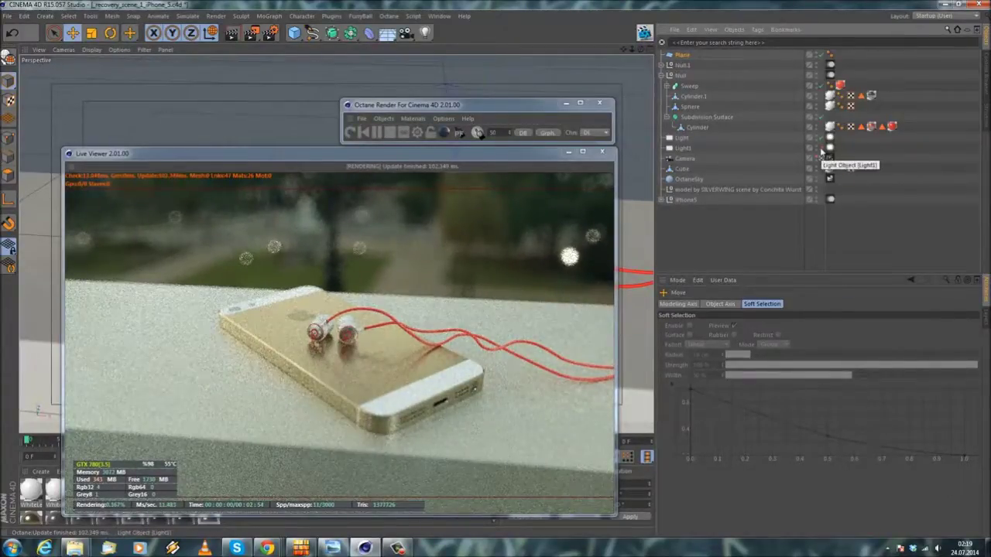
pyautogui.click(602, 152)
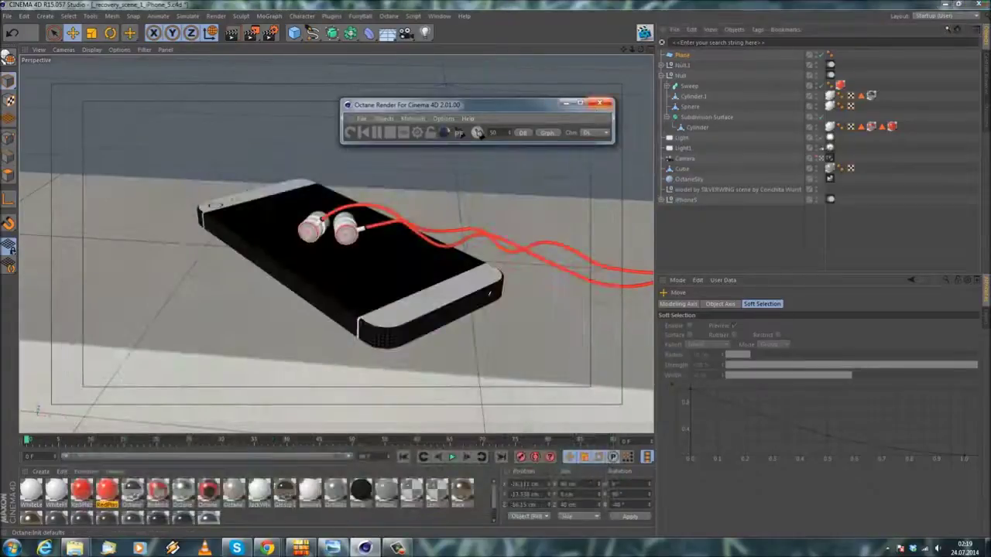
pyautogui.click(599, 103)
# Raise the plane to about Y -16.028 cm, and start a new live Octane render through the scene camera.
pyautogui.keyDown('alt'); pyautogui.moveTo(389, 302); pyautogui.dragTo(369, 230); pyautogui.keyUp('alt')
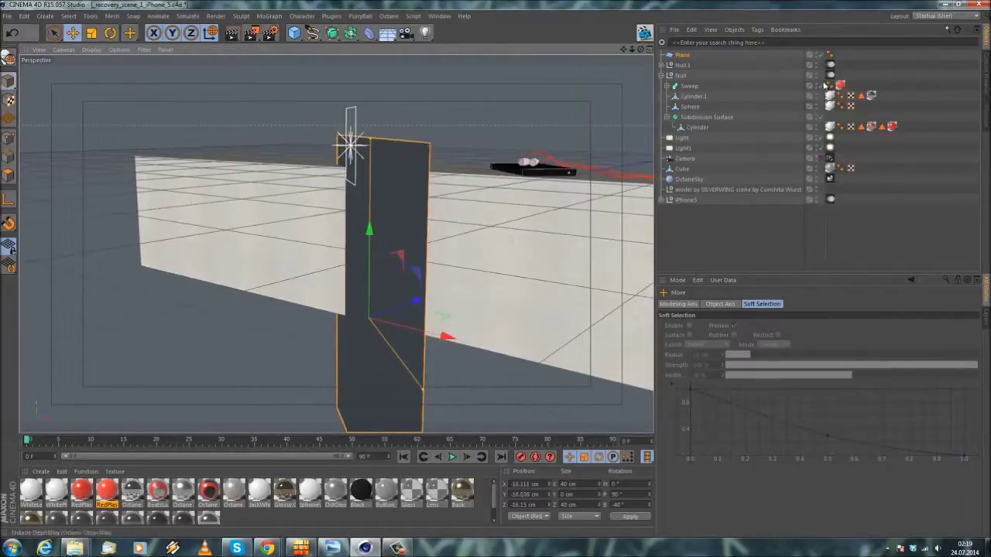
pyautogui.click(821, 159)
pyautogui.click(644, 32)
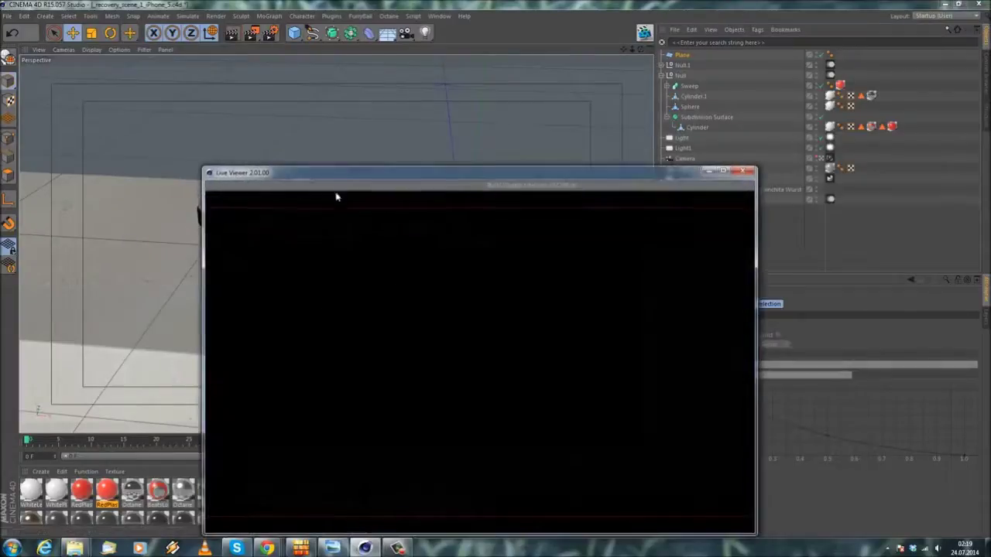
pyautogui.moveTo(349, 179); pyautogui.dragTo(492, 171)
pyautogui.click(216, 225)
# Arrange the Octane toolbar window and the Live Viewer so the light switches in the object list are reachable.
pyautogui.moveTo(277, 200); pyautogui.dragTo(703, 122)
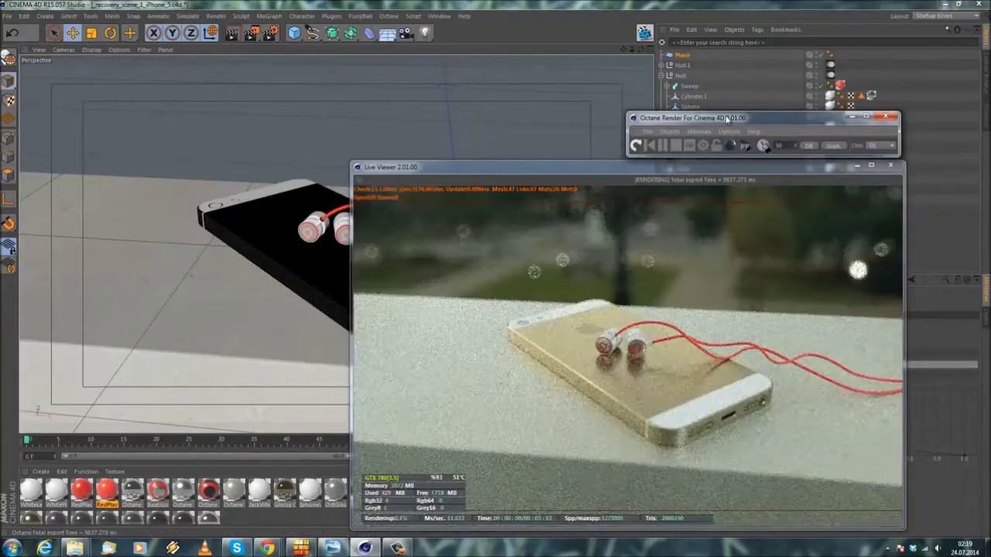
pyautogui.moveTo(724, 118); pyautogui.dragTo(520, 98)
pyautogui.moveTo(584, 178); pyautogui.dragTo(409, 162)
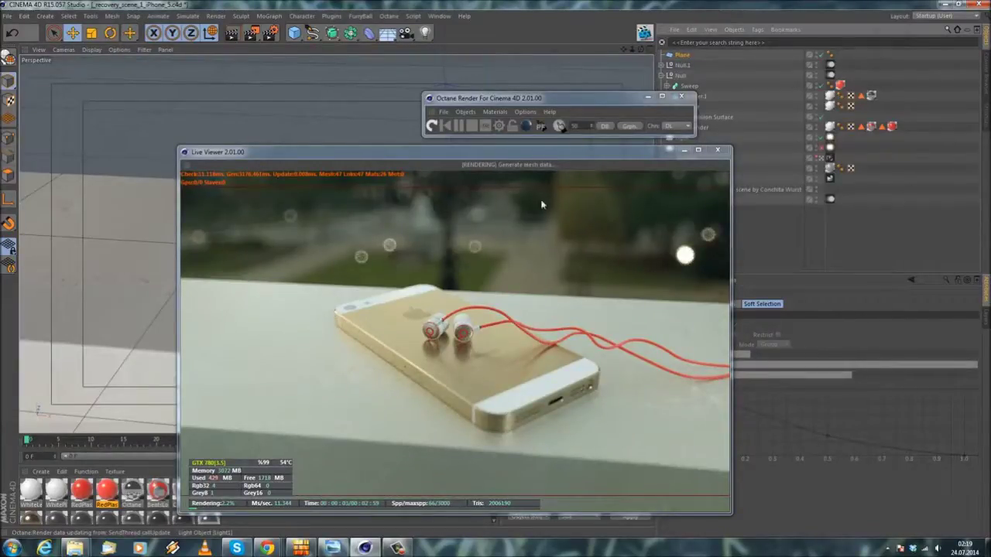
pyautogui.moveTo(516, 155); pyautogui.dragTo(482, 157)
pyautogui.moveTo(623, 155); pyautogui.dragTo(560, 147)
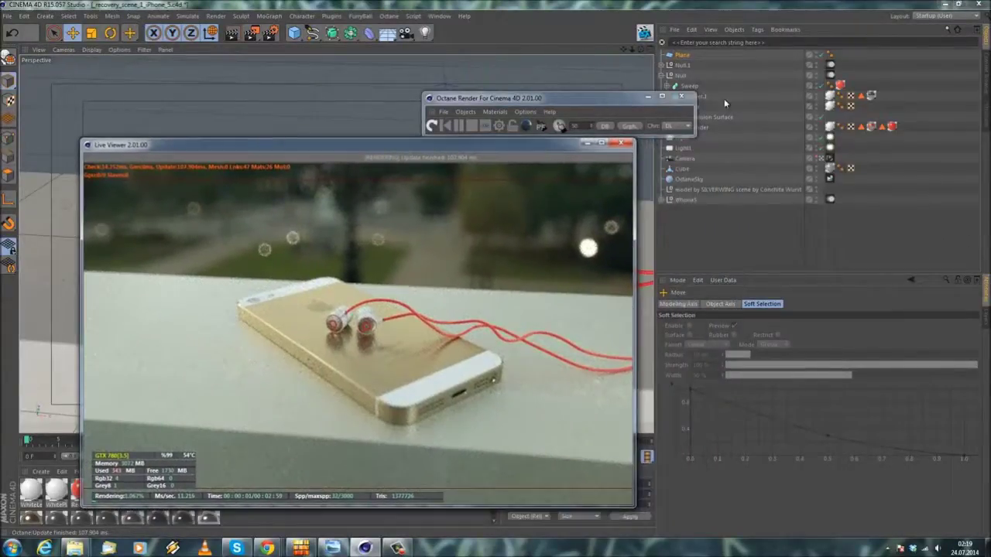
# Toggle Light1 repeatedly to compare the lighting with the raised plane, and close both Octane windows.
pyautogui.click(821, 150)
pyautogui.click(821, 150)
pyautogui.click(821, 149)
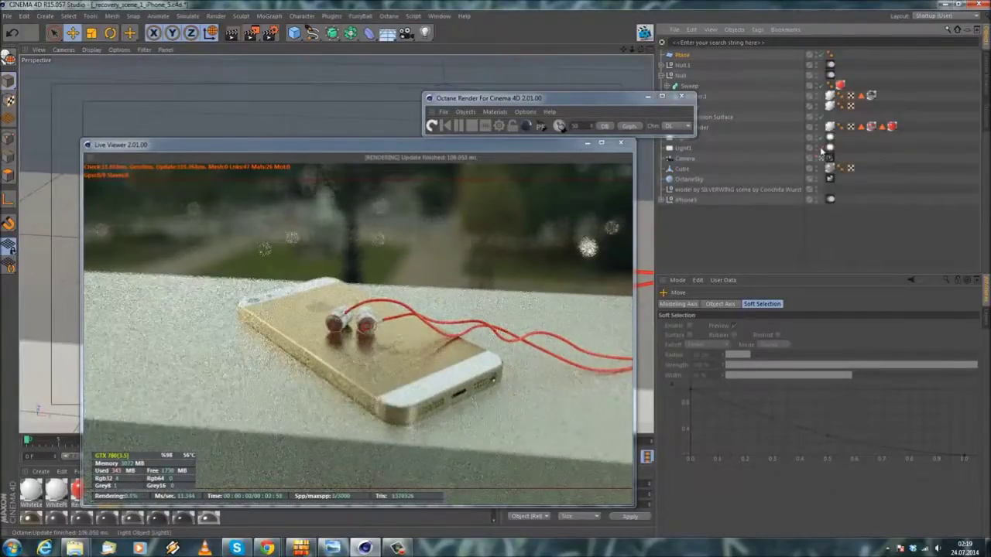
pyautogui.click(822, 149)
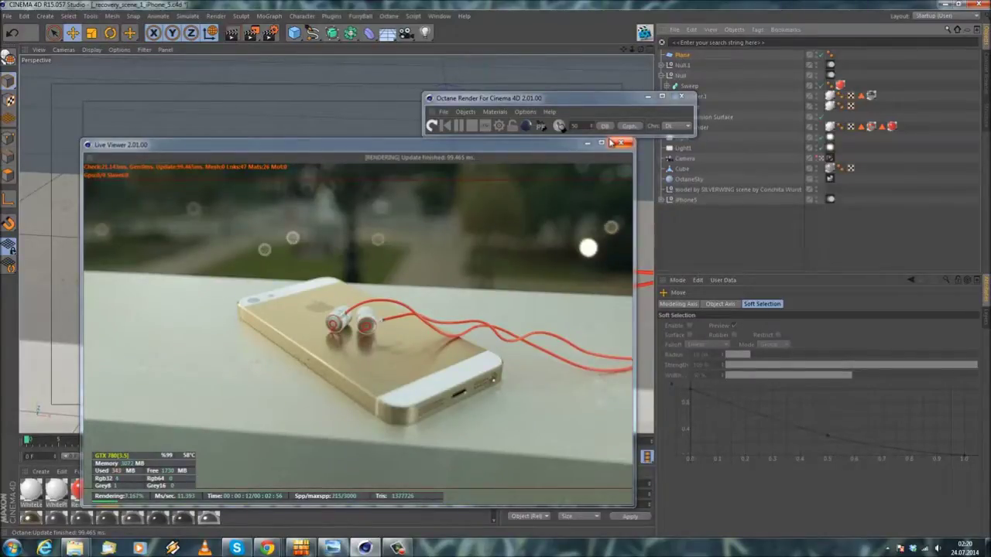
pyautogui.click(622, 142)
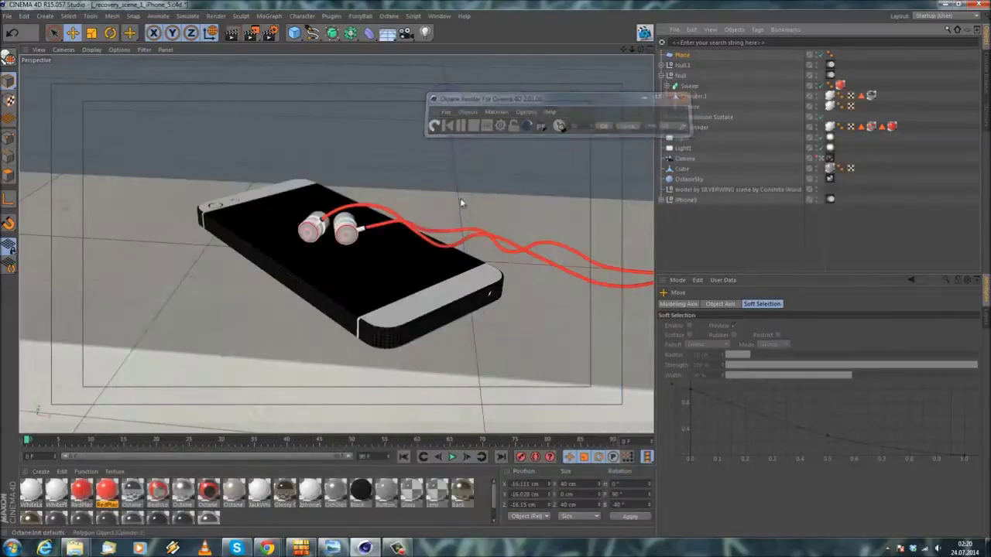
pyautogui.click(680, 97)
# Collapse the Null group and move the Null.1 earphone along the phone to about P.Z -0.631 cm.
pyautogui.click(662, 76)
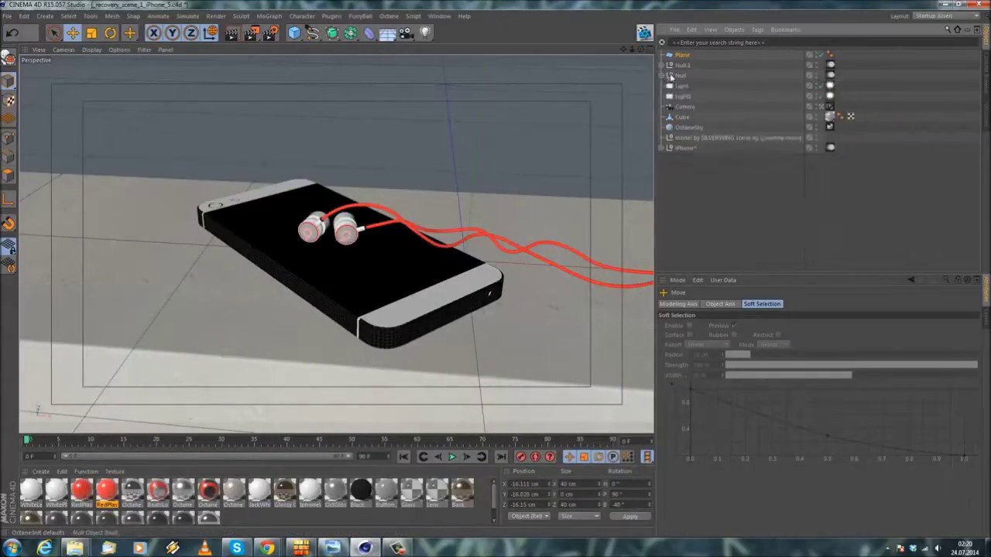
pyautogui.click(680, 75)
pyautogui.click(682, 65)
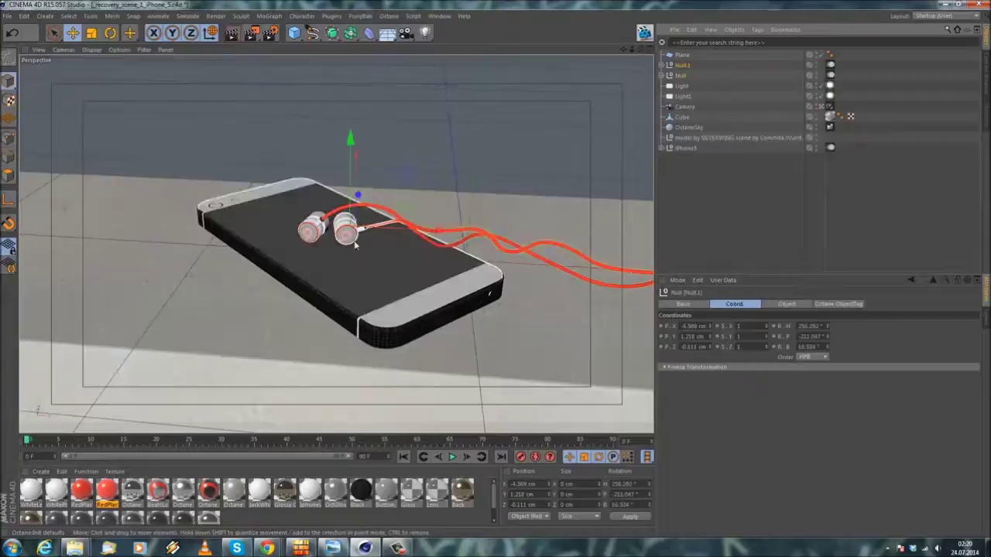
pyautogui.moveTo(355, 213); pyautogui.dragTo(355, 221)
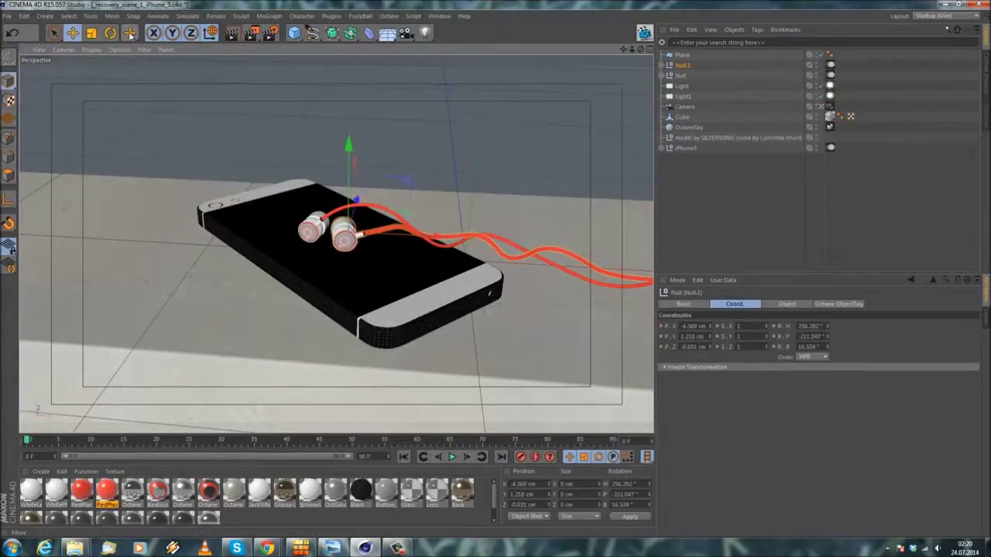
# Apply Center Axis to on the Null.1 earphone group.
pyautogui.press('r')
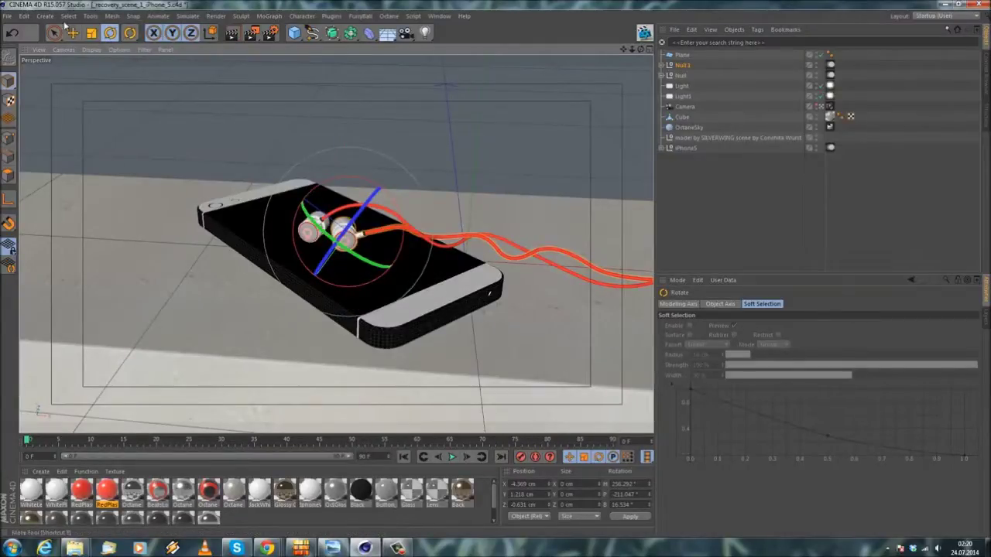
pyautogui.click(112, 15)
pyautogui.moveTo(140, 109)
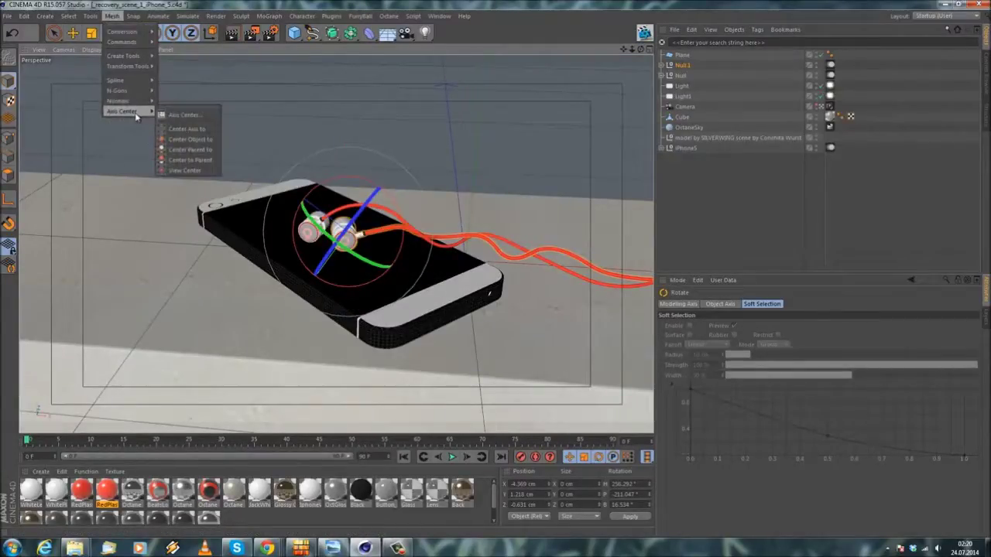
pyautogui.click(196, 133)
# Level Null.1's axis to about P -179° and B 0.1°, and rotate the earphone with its cable 15° to about H 250.9°.
pyautogui.click(8, 199)
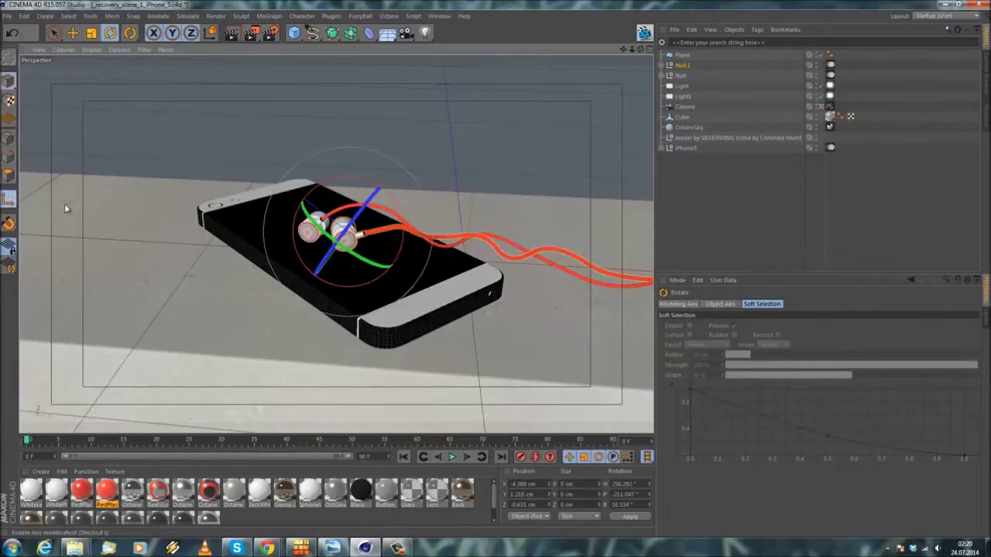
pyautogui.moveTo(338, 182); pyautogui.dragTo(297, 187)
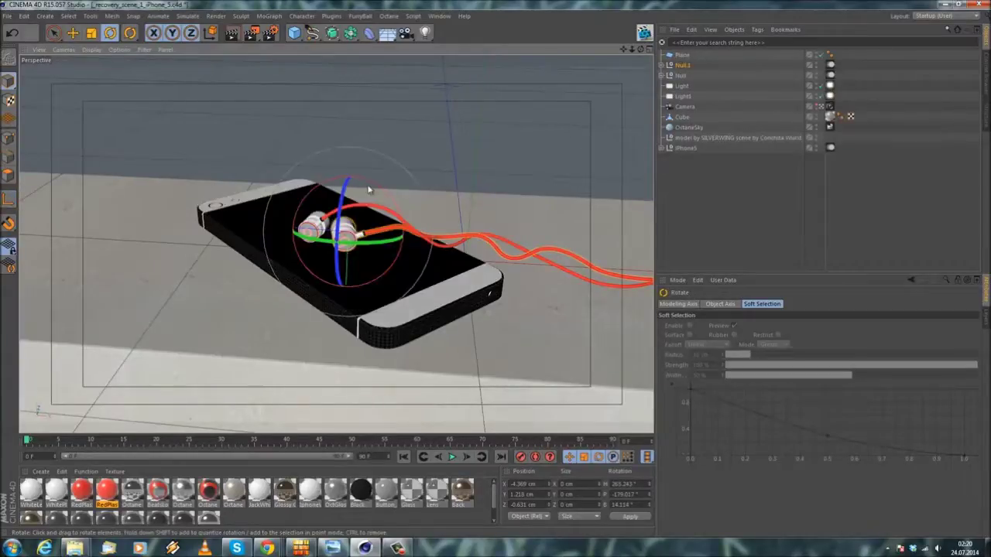
pyautogui.moveTo(342, 193); pyautogui.dragTo(338, 202)
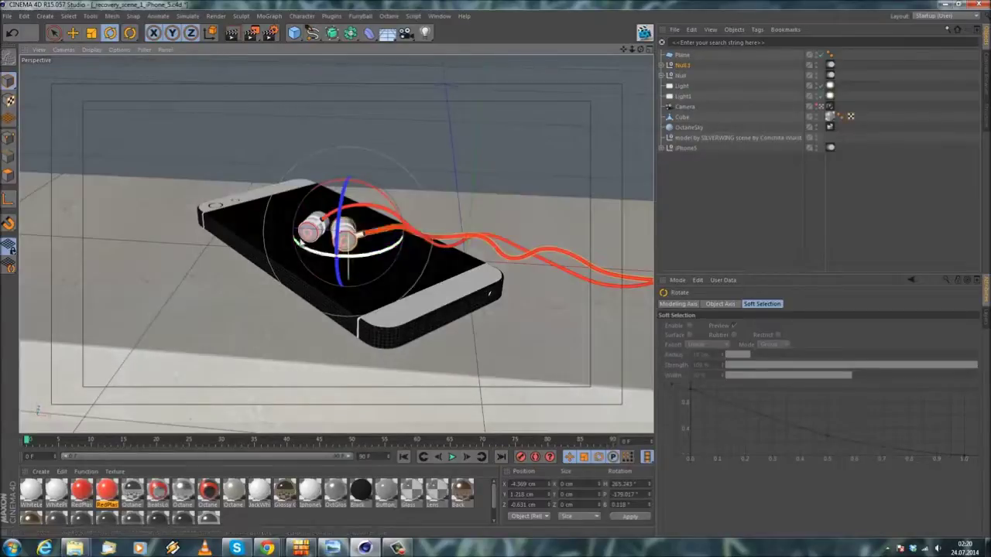
pyautogui.moveTo(303, 247); pyautogui.dragTo(293, 247)
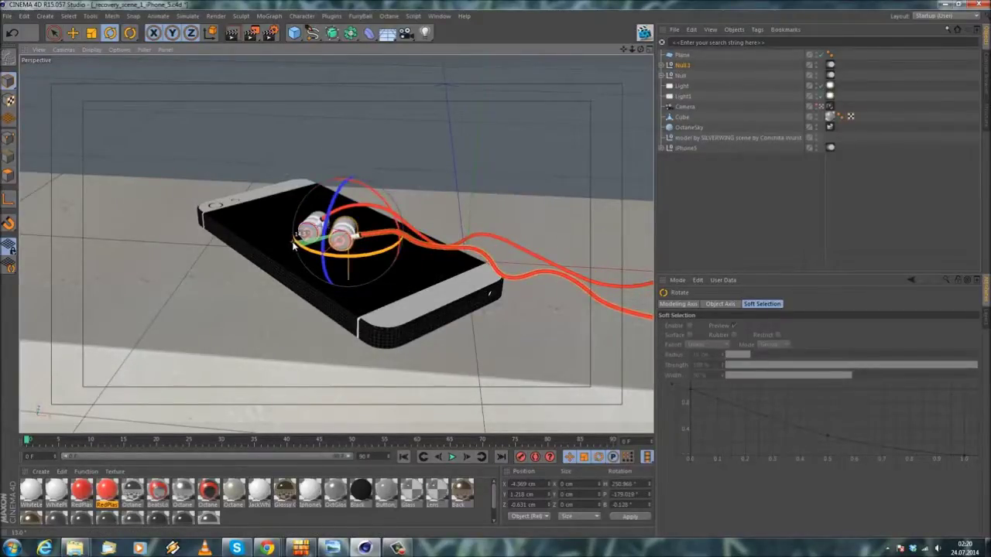
pyautogui.click(745, 228)
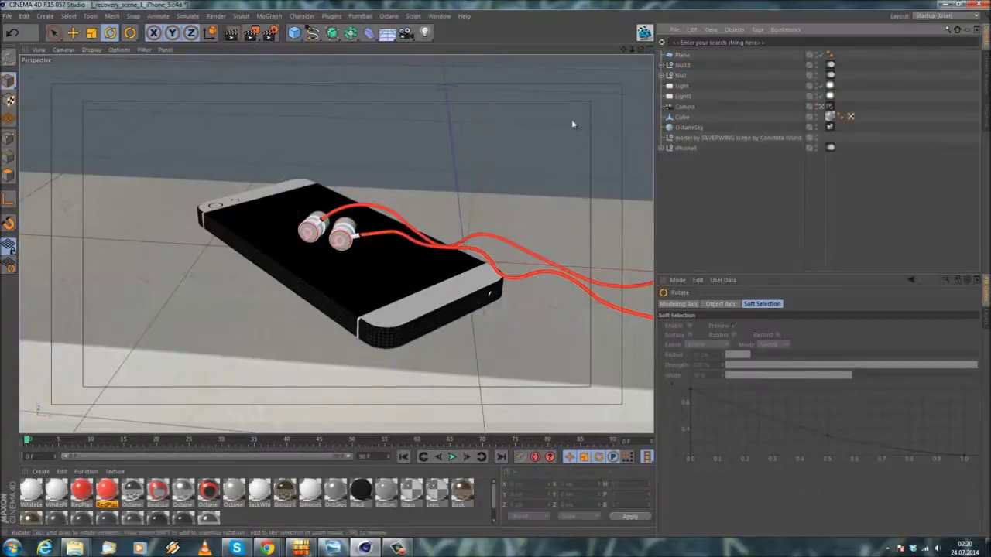
# Preview the repositioned earphone and cable in a live Octane render, and close the render windows.
pyautogui.click(645, 34)
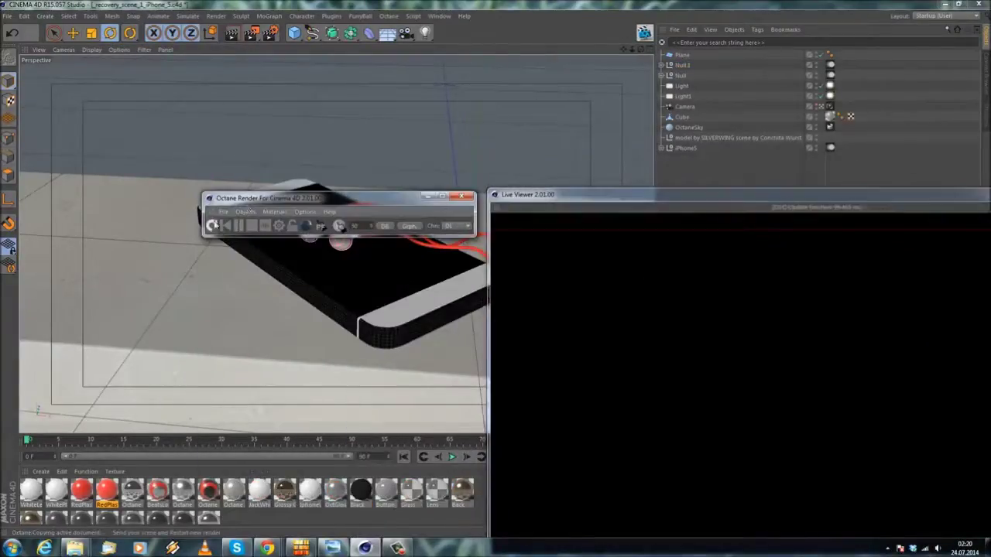
pyautogui.moveTo(364, 172); pyautogui.dragTo(796, 130)
pyautogui.moveTo(734, 196); pyautogui.dragTo(681, 176)
pyautogui.moveTo(834, 133); pyautogui.dragTo(813, 133)
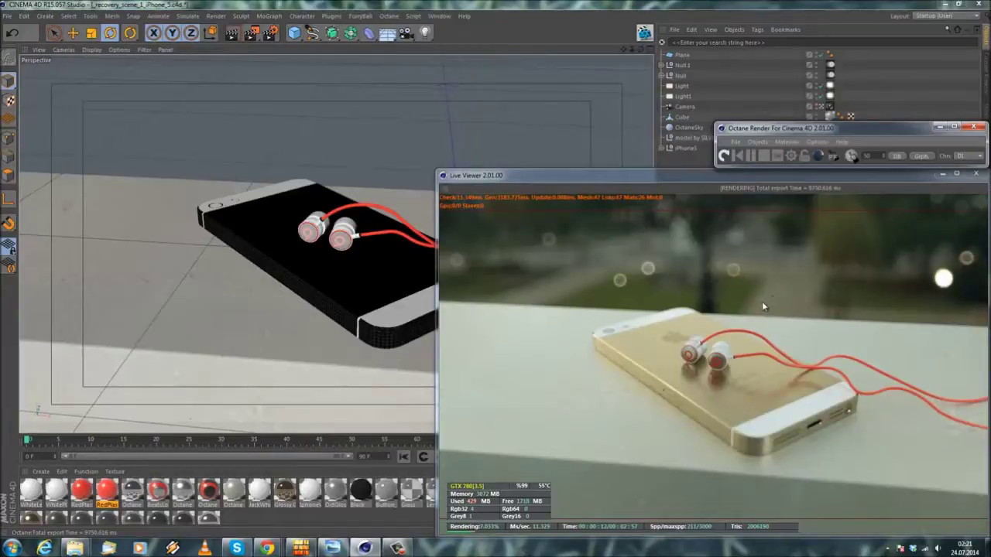
pyautogui.click(763, 303)
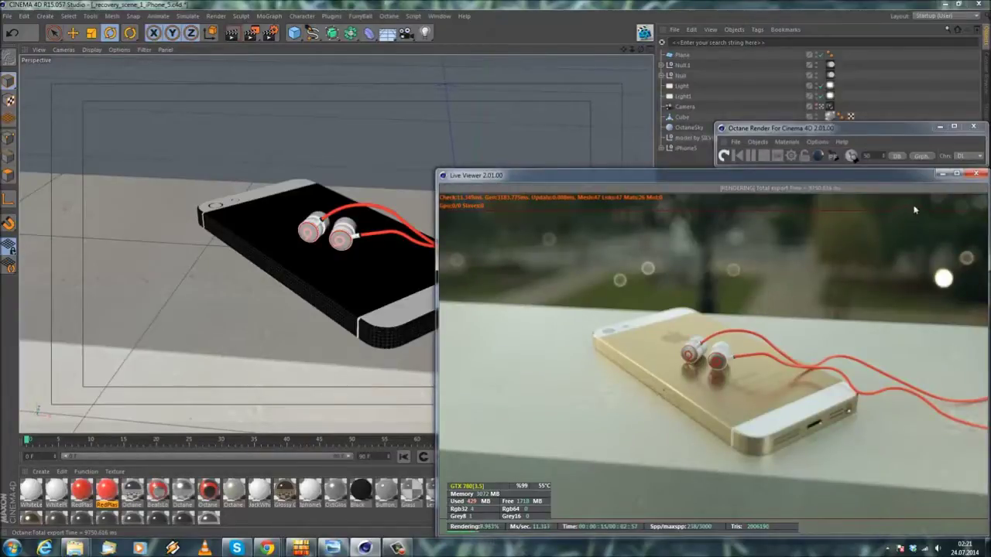
pyautogui.click(981, 175)
pyautogui.click(973, 126)
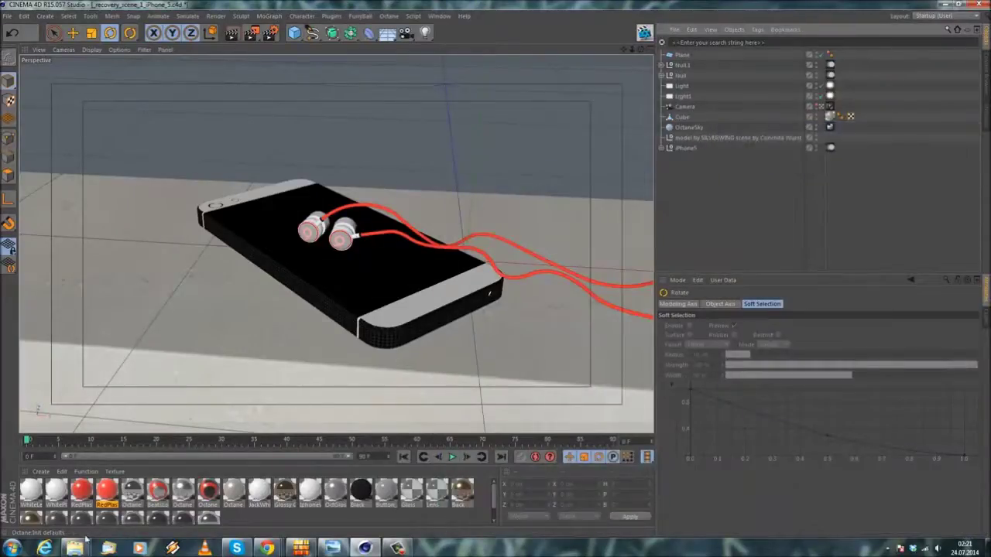
# Check which material is assigned to Cylinder.1 of the Null.1 earphone, and save the scene.
pyautogui.click(133, 491)
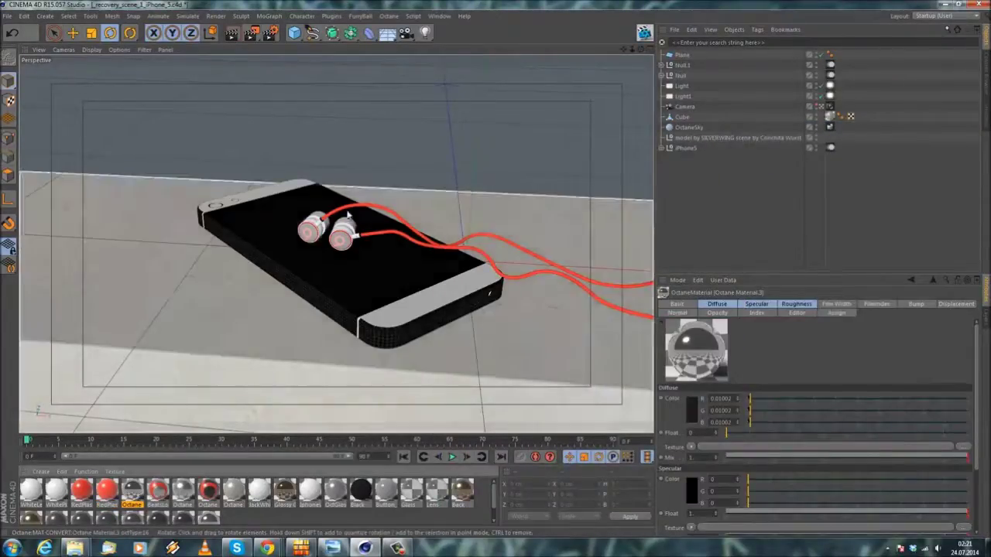
pyautogui.click(347, 242)
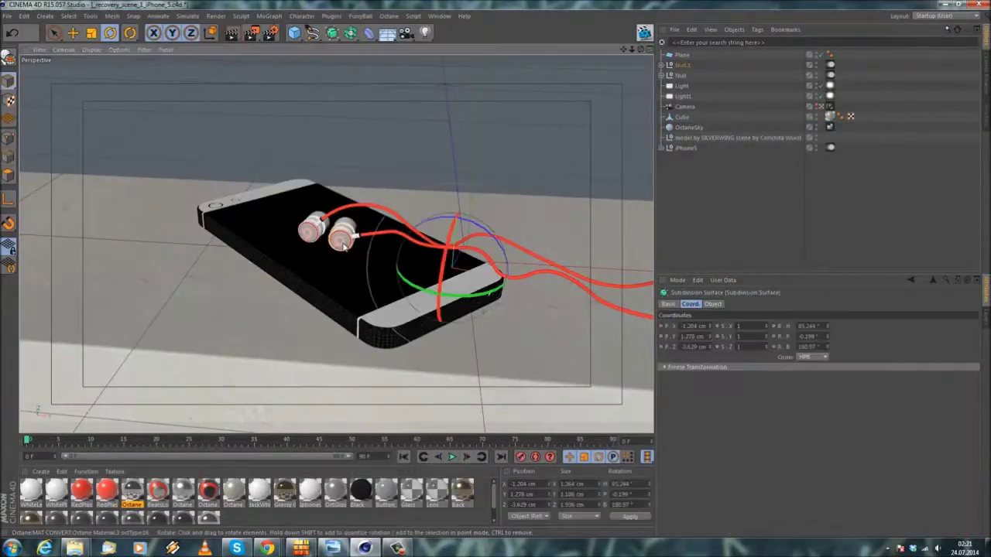
pyautogui.click(663, 65)
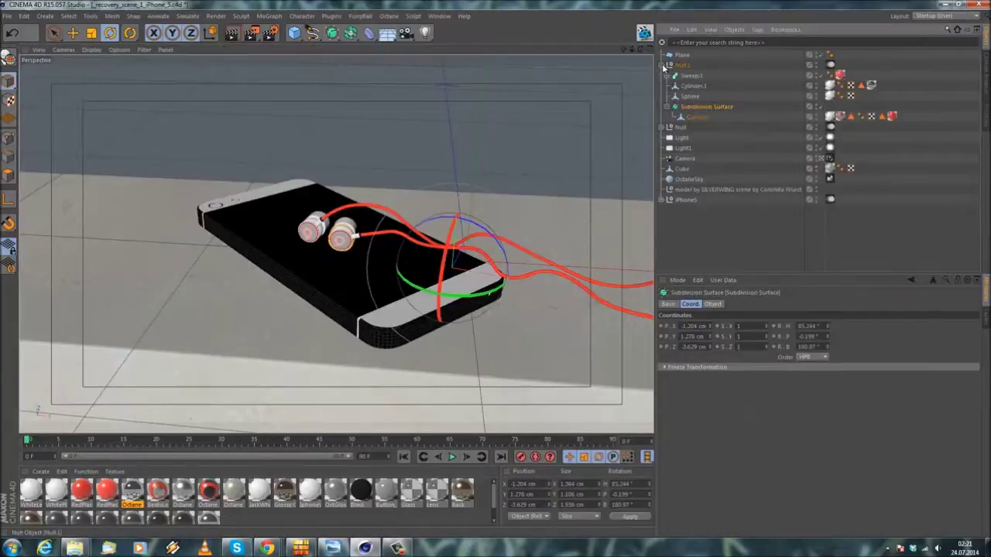
pyautogui.click(872, 85)
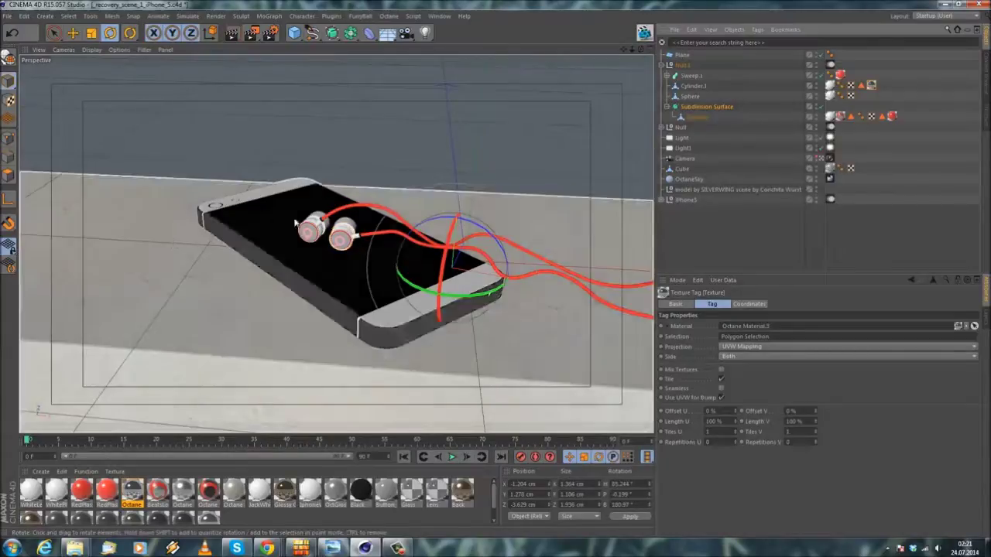
pyautogui.click(7, 17)
pyautogui.click(16, 102)
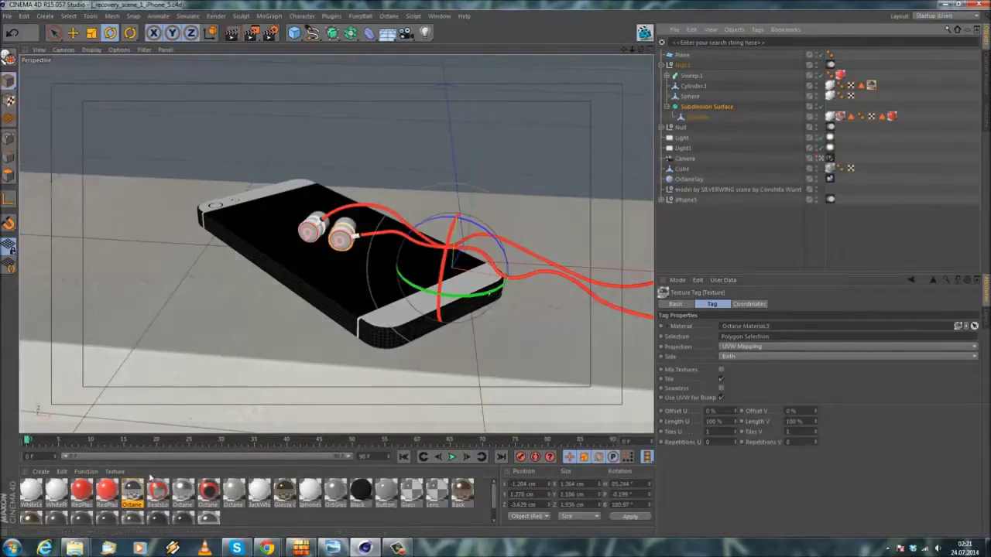
# Add an Octane ImageTexture to the bump channel of Octane Material.2, the second material in the Beats logo mix.
pyautogui.doubleClick(157, 490)
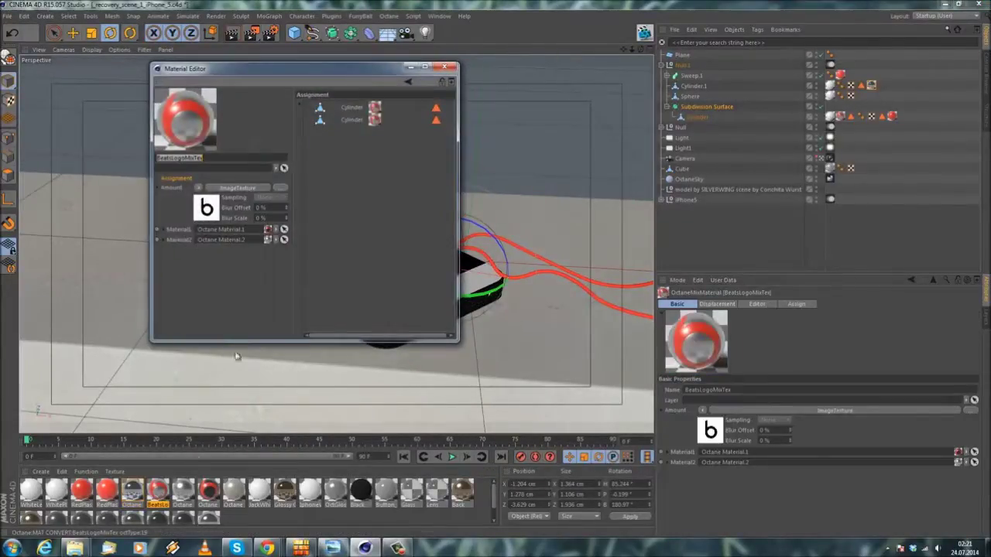
pyautogui.click(133, 491)
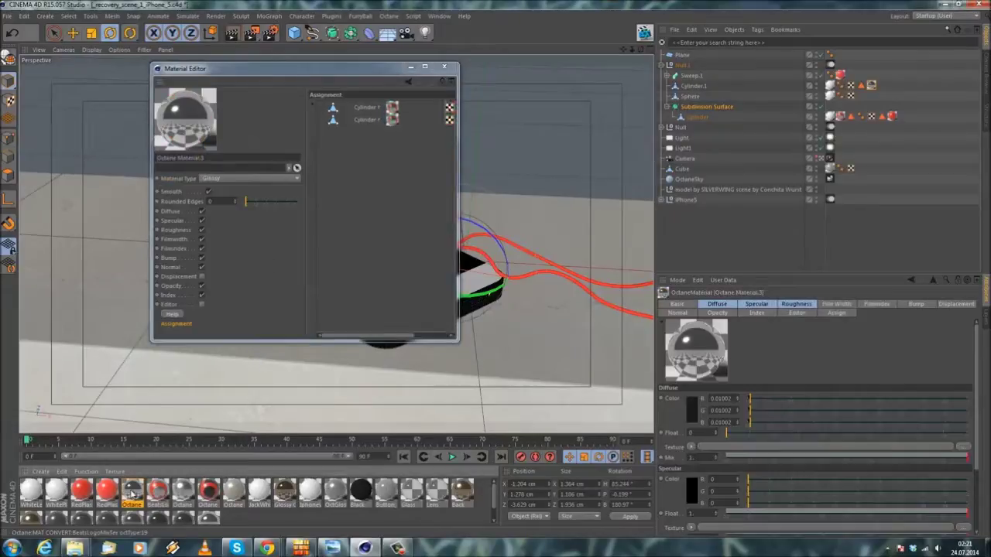
pyautogui.click(183, 492)
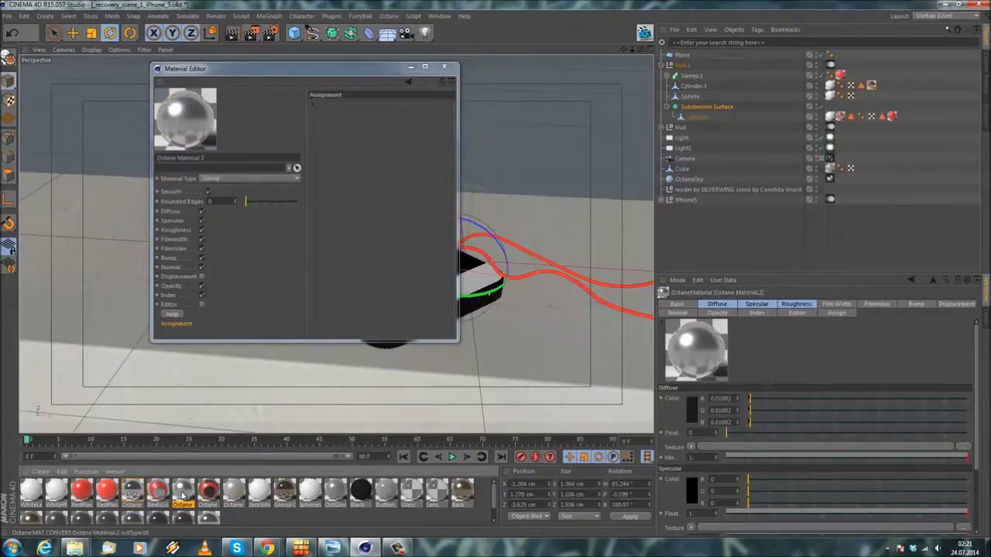
pyautogui.click(171, 260)
pyautogui.click(344, 154)
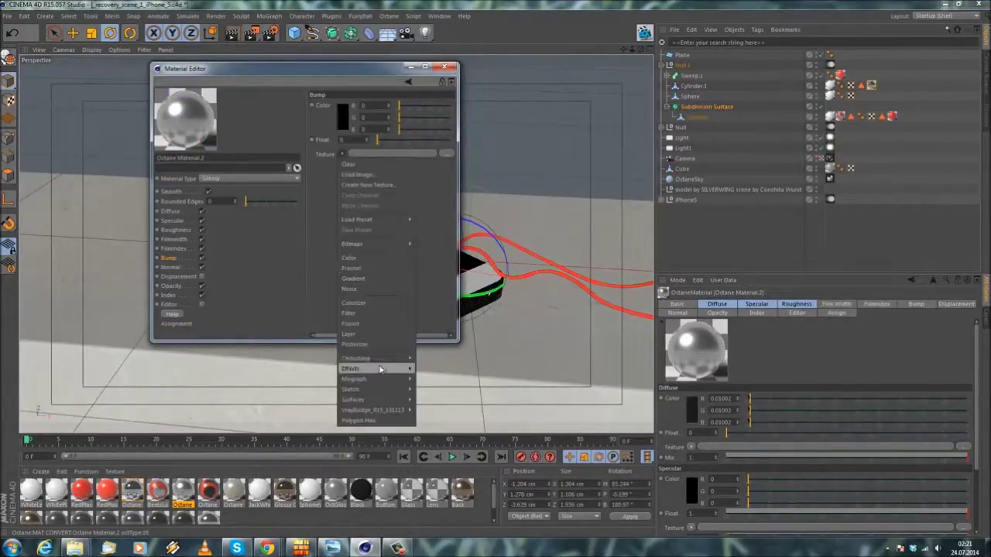
pyautogui.moveTo(379, 359)
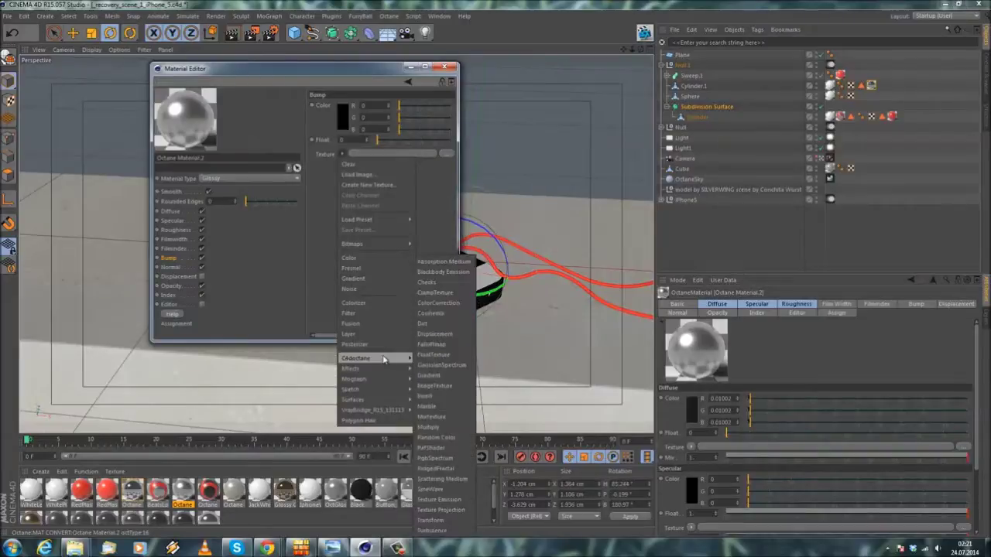
pyautogui.click(440, 389)
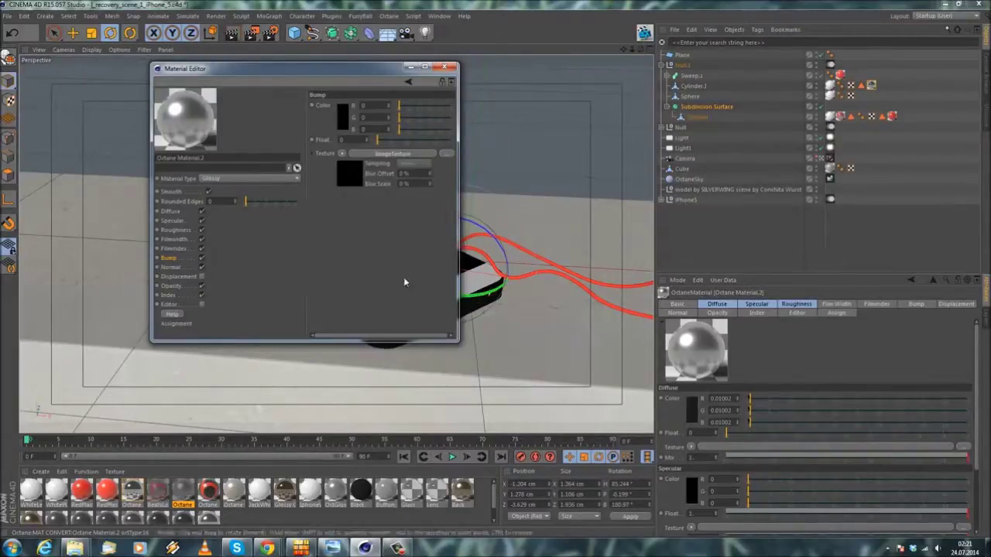
# Load brushedtex.jpg into the bump image texture and reduce its power to about 0.14.
pyautogui.click(391, 155)
pyautogui.moveTo(465, 169); pyautogui.dragTo(618, 171)
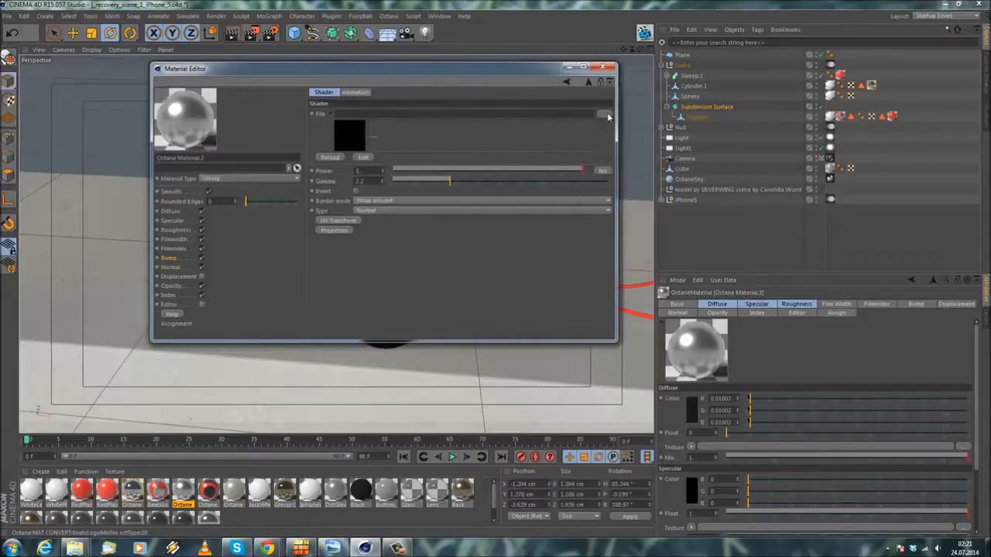
pyautogui.click(609, 118)
pyautogui.click(373, 164)
pyautogui.click(562, 339)
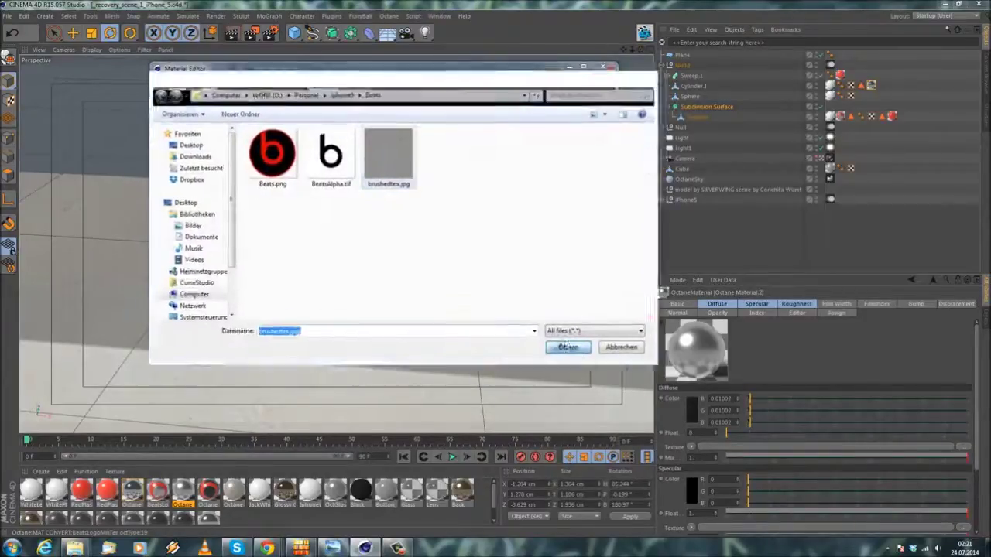
pyautogui.click(554, 311)
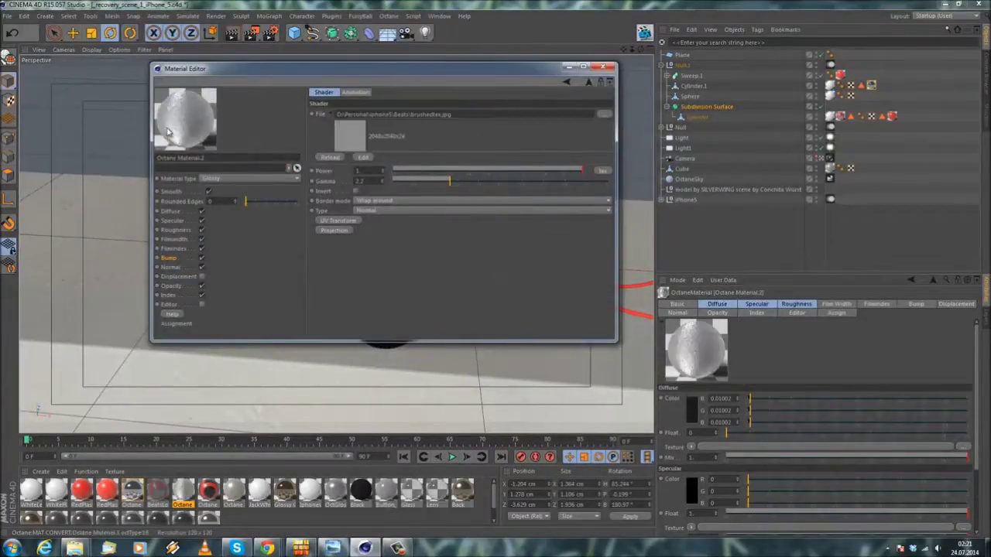
pyautogui.moveTo(438, 174)
pyautogui.mouseDown()
pyautogui.moveTo(404, 172)
pyautogui.moveTo(432, 172)
pyautogui.moveTo(420, 175)
pyautogui.mouseUp()
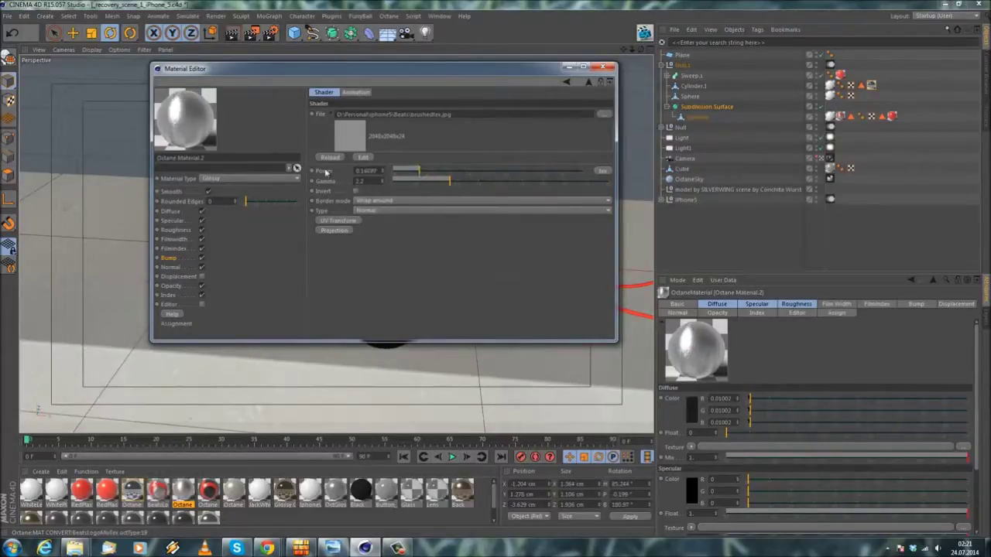
pyautogui.click(603, 67)
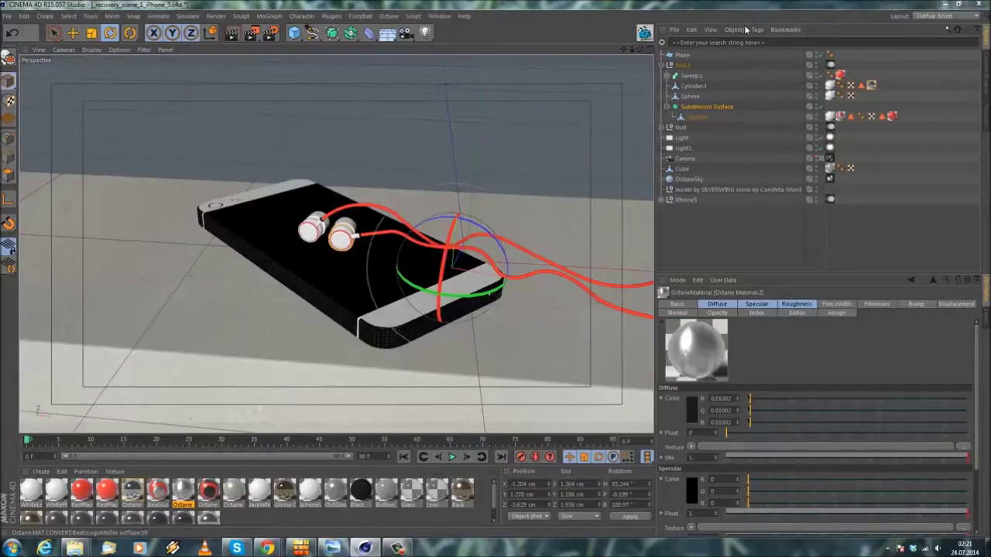
# Preview the brushed earphone material in a live Octane render, with the render windows arranged beside the phone view.
pyautogui.click(643, 33)
pyautogui.moveTo(486, 174); pyautogui.dragTo(636, 169)
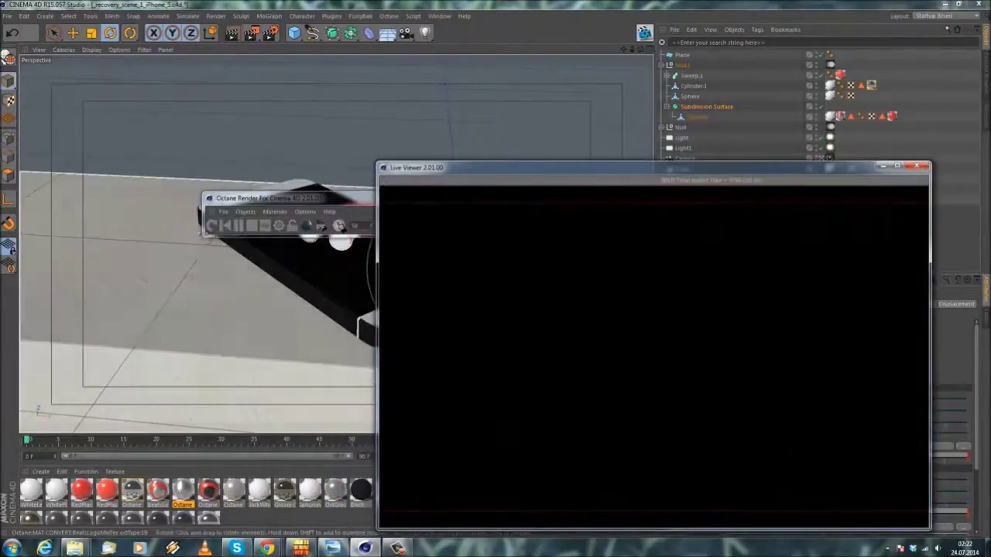
pyautogui.moveTo(230, 201); pyautogui.dragTo(689, 125)
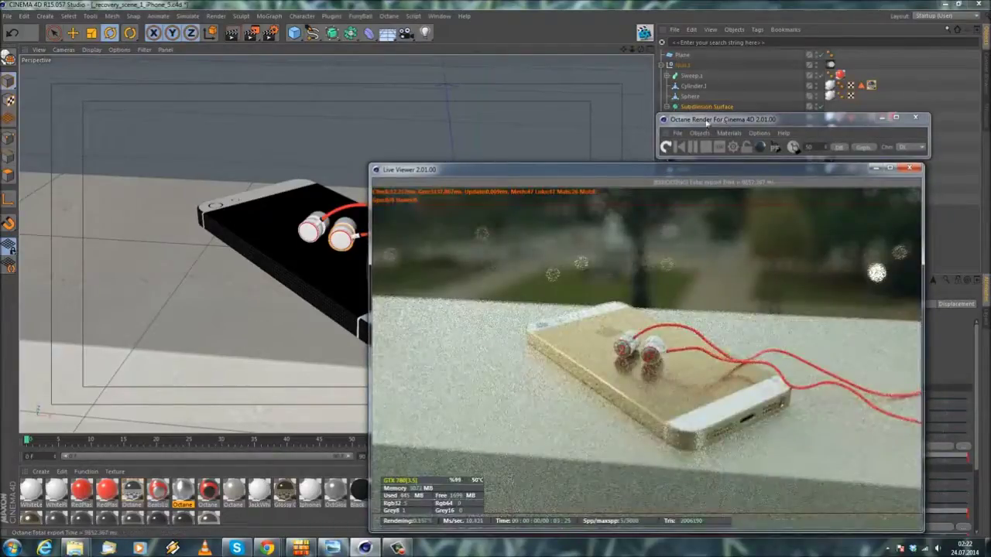
pyautogui.moveTo(707, 122); pyautogui.dragTo(686, 123)
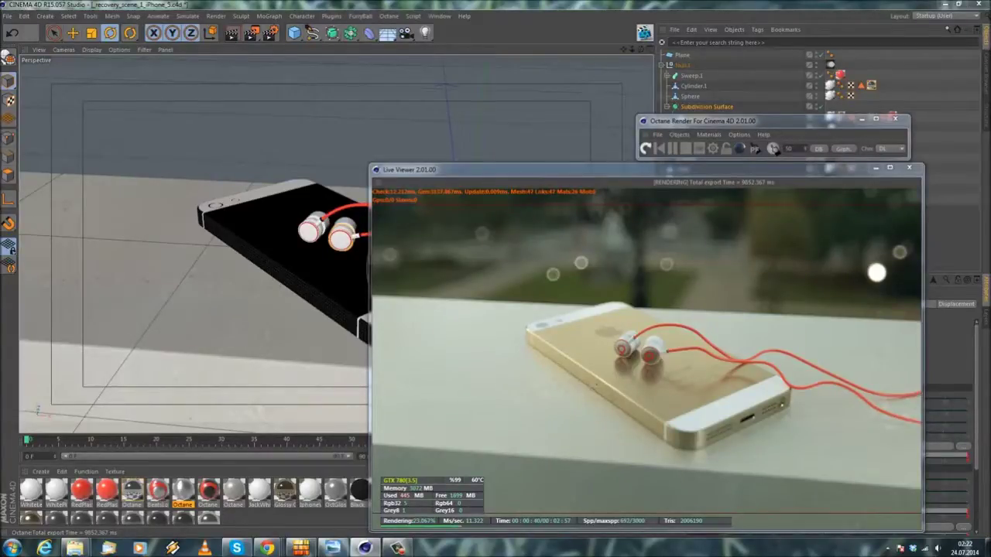
# Set the power of Octane Material.2's bump texture to 0.16.
pyautogui.moveTo(990, 132); pyautogui.dragTo(561, 142)
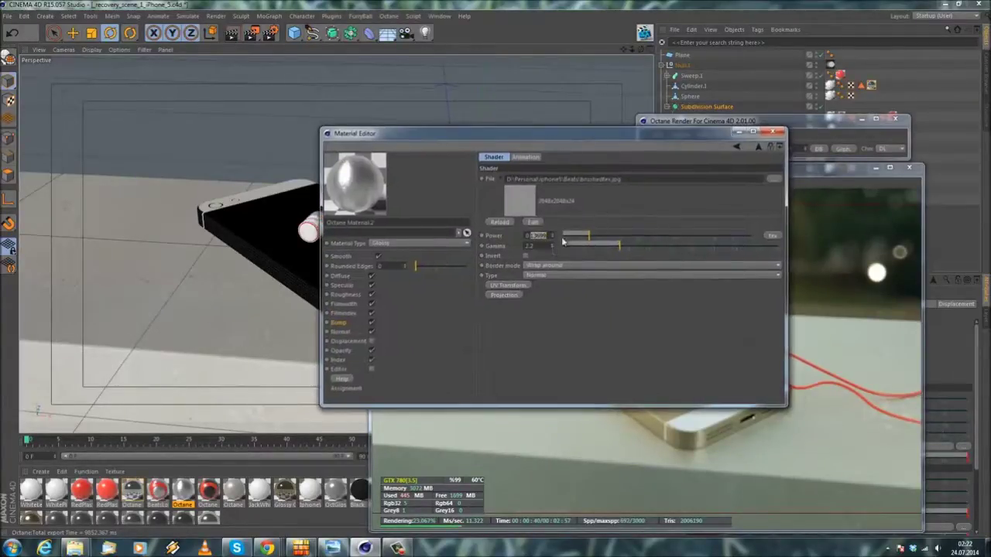
pyautogui.write('16')
pyautogui.press('Return')
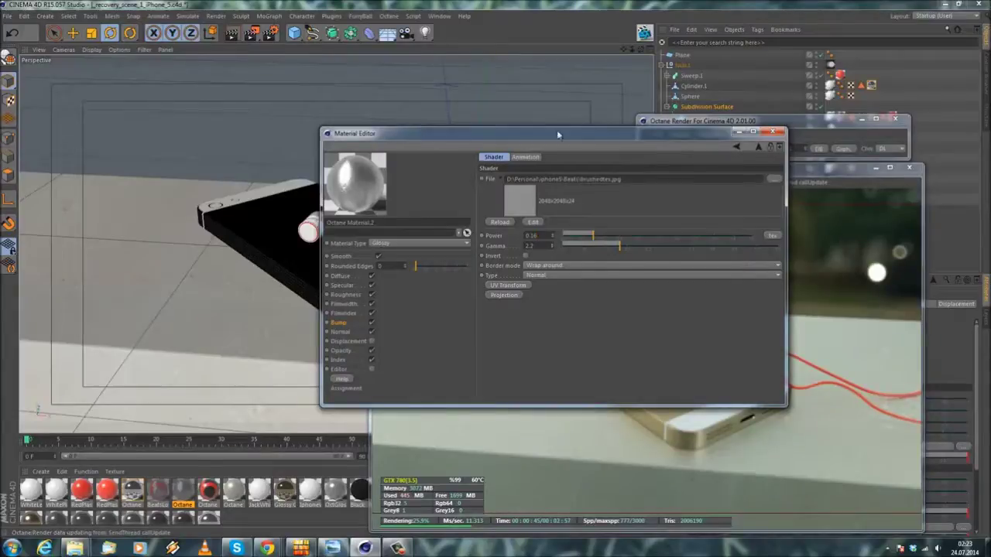
# Set the roughness float of Octane Material.2 to 0.25 and move the material editor clear of the live render.
pyautogui.moveTo(441, 133); pyautogui.dragTo(689, 155)
pyautogui.click(617, 313)
pyautogui.click(796, 224)
pyautogui.write('5')
pyautogui.press('Return')
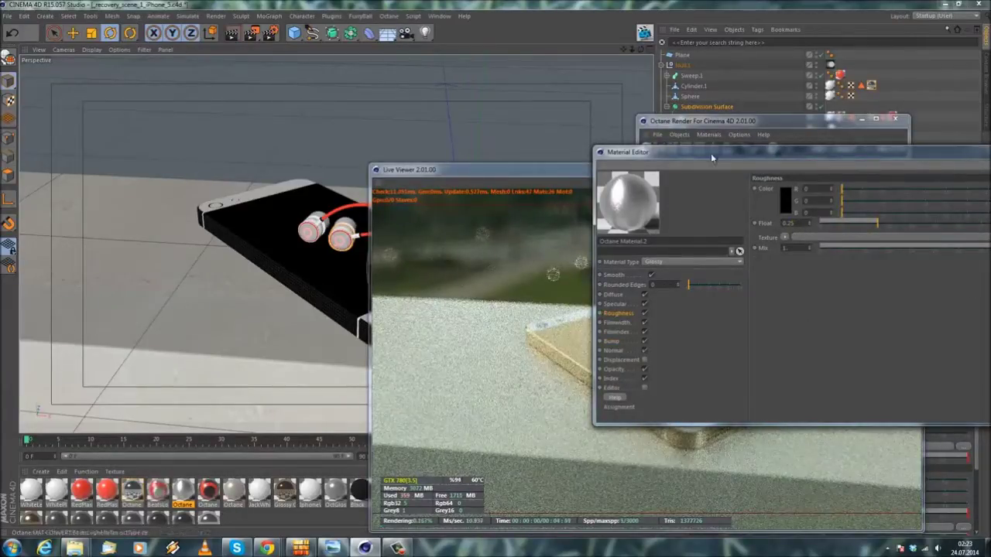
pyautogui.moveTo(711, 153); pyautogui.dragTo(990, 153)
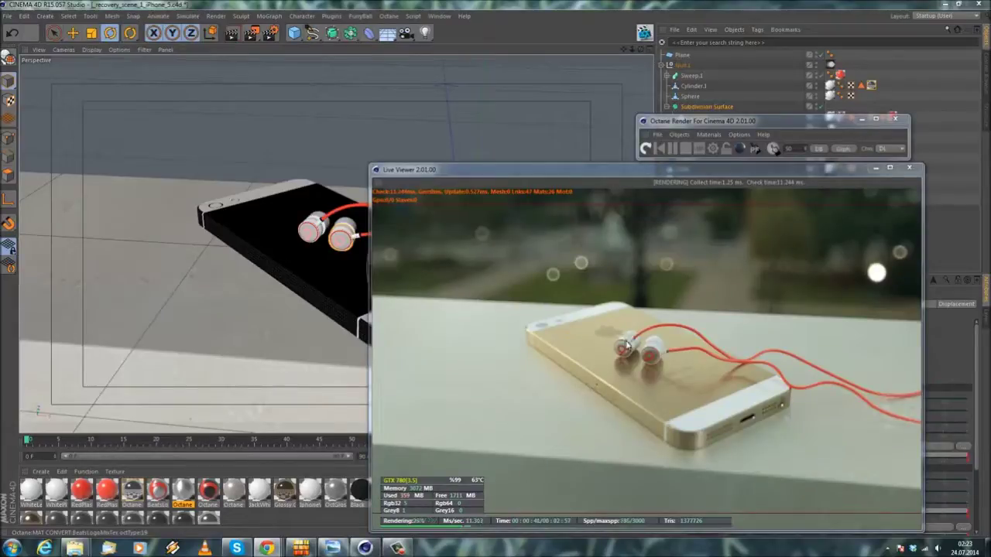
# Compare the live render with the iPhone5WithBeats.jpg reference image and orbit the camera slightly higher over the phone.
pyautogui.click(333, 547)
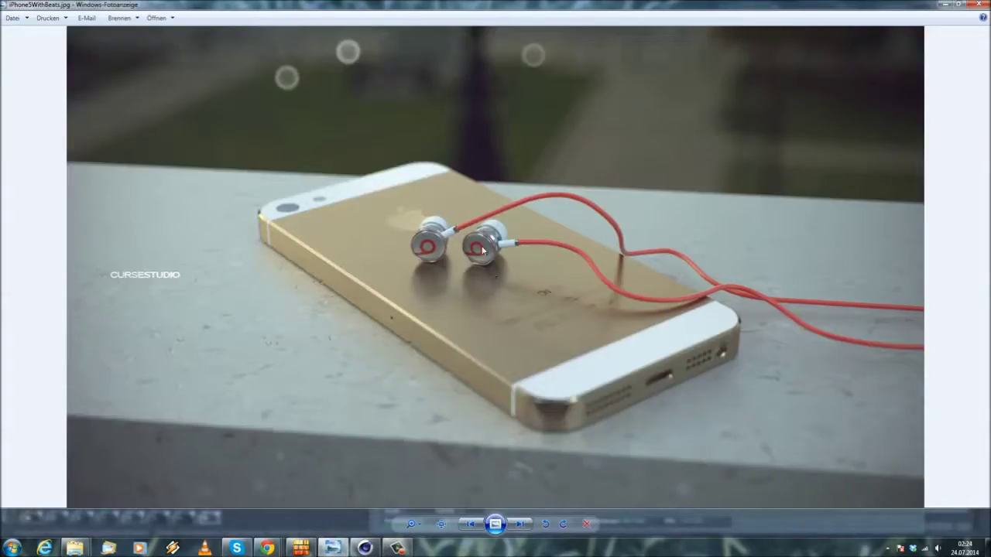
pyautogui.click(942, 4)
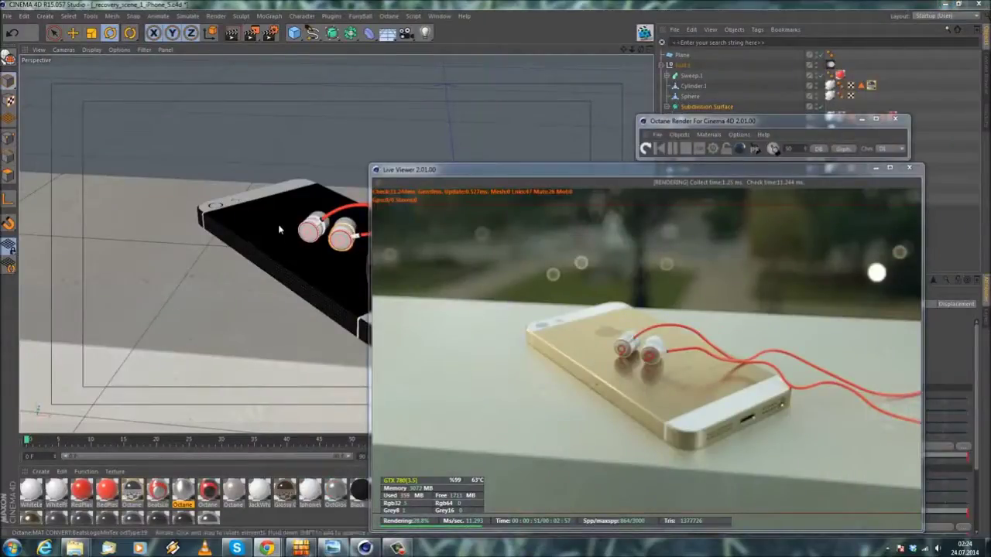
pyautogui.keyDown('alt'); pyautogui.moveTo(325, 161); pyautogui.dragTo(328, 168); pyautogui.keyUp('alt')
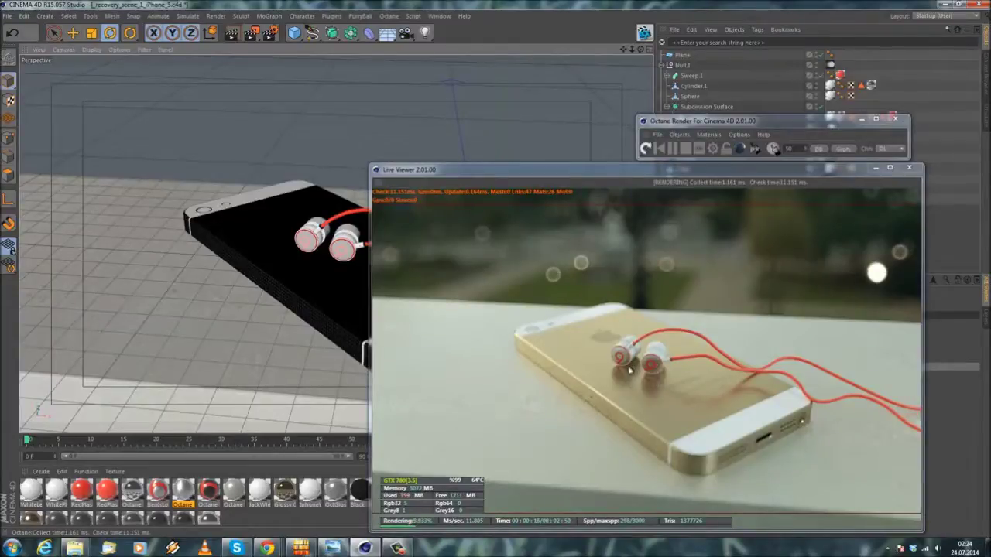
# Close the Octane render windows and save the scene.
pyautogui.click(911, 169)
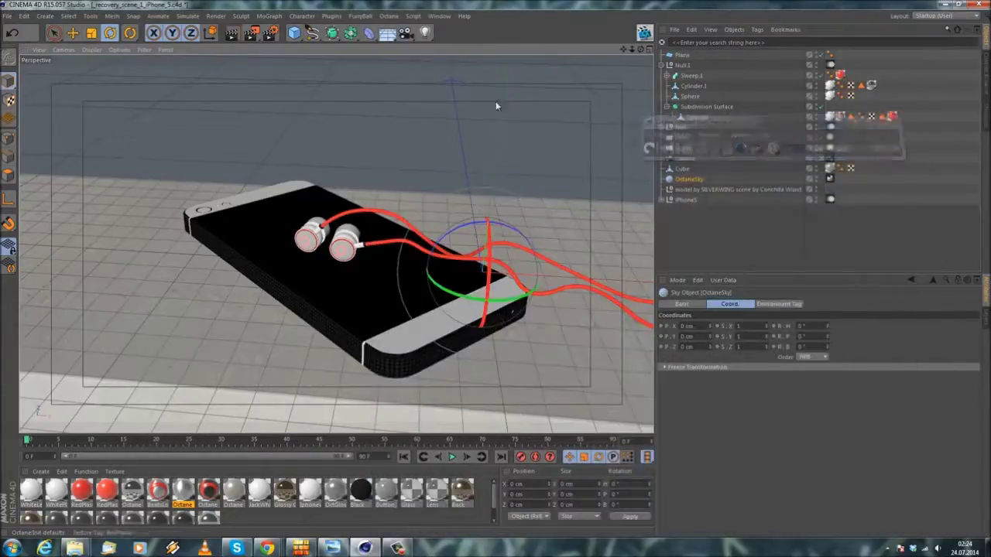
pyautogui.click(7, 16)
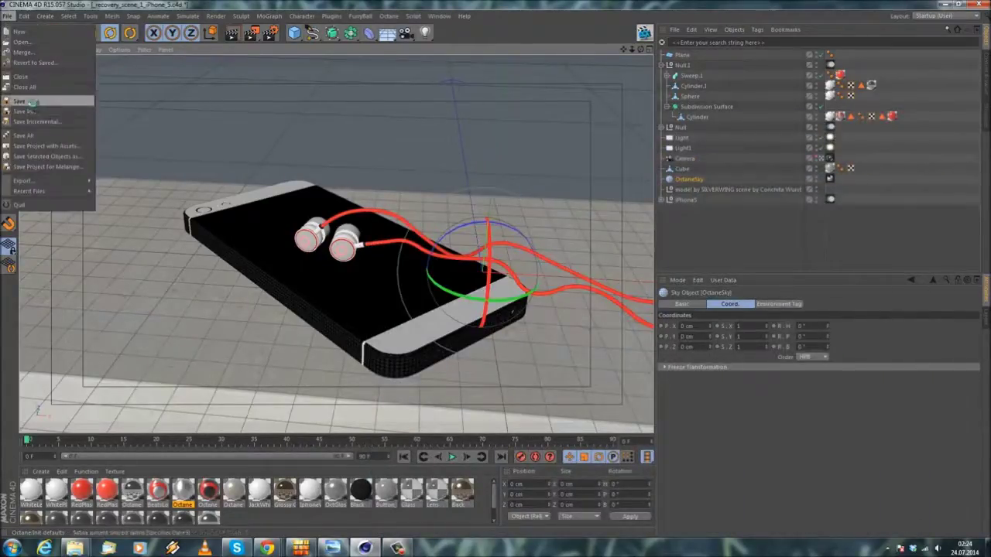
pyautogui.click(33, 101)
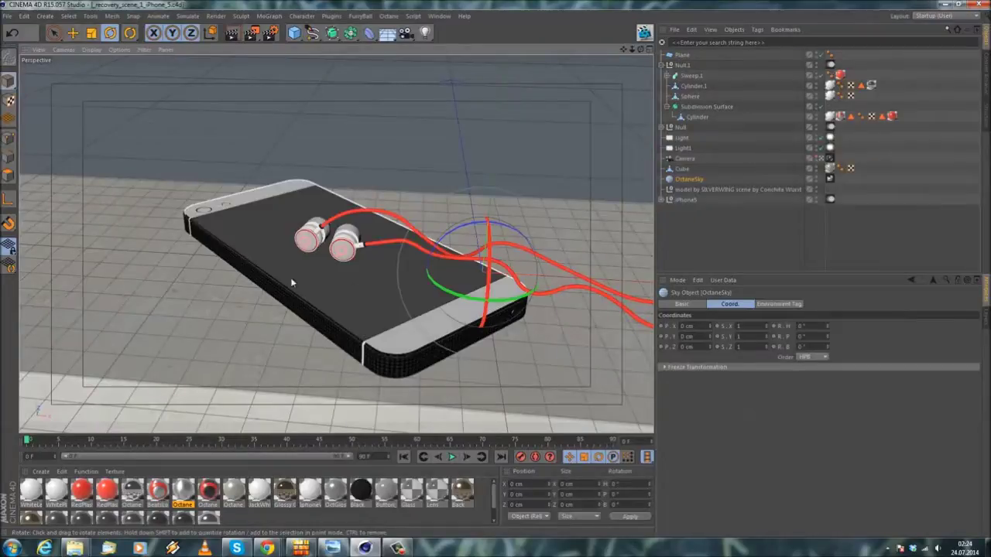
# Enlarge the material list to show both rows and display the BrushedGold material's settings.
pyautogui.click(285, 490)
pyautogui.moveTo(278, 435); pyautogui.dragTo(285, 417)
pyautogui.click(29, 503)
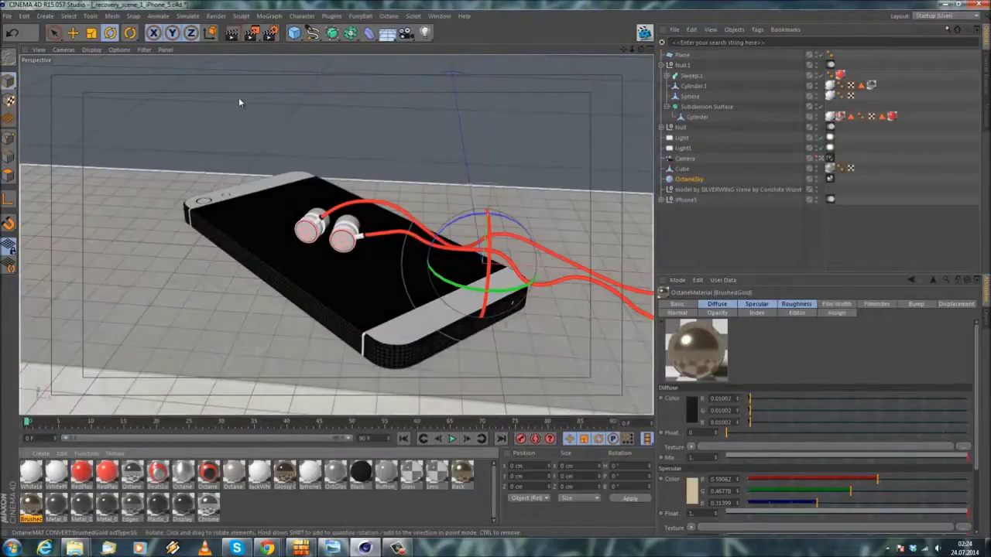
# Open the recent project FinalRender.c4d and show only its materials on Layer.
pyautogui.click(439, 16)
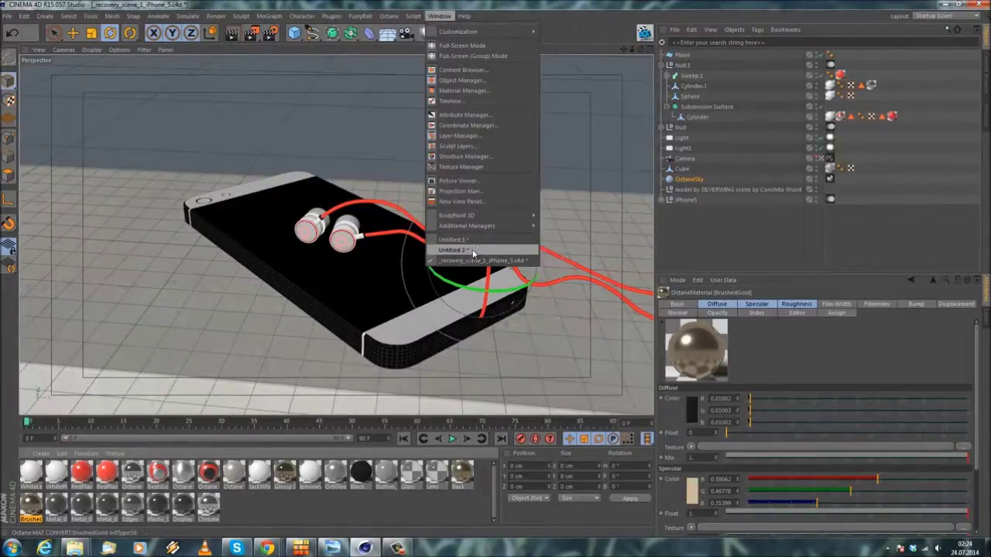
pyautogui.click(7, 16)
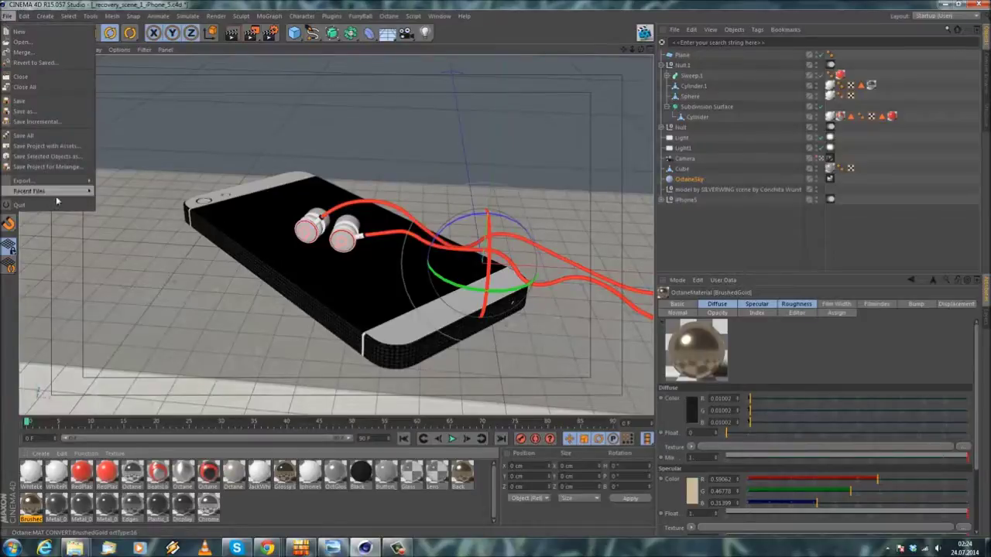
pyautogui.moveTo(61, 192)
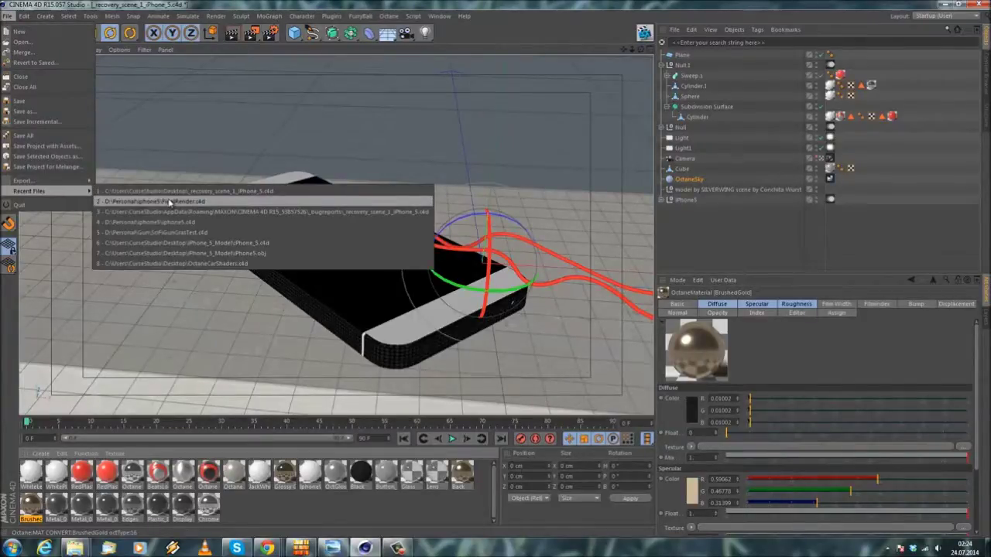
pyautogui.click(170, 202)
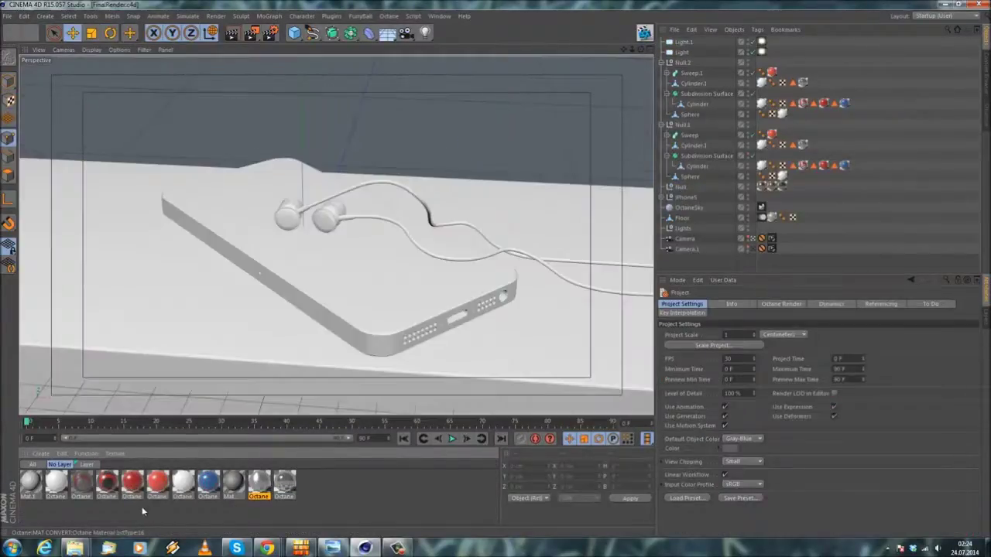
pyautogui.click(87, 465)
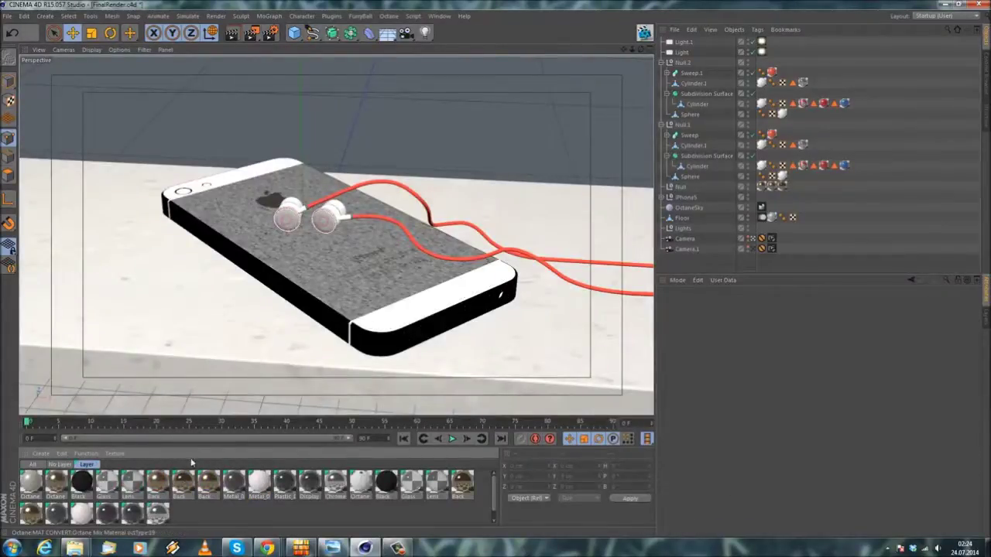
# Inspect the Bump texture of the first Back material and copy its ImageTexture channel.
pyautogui.click(158, 483)
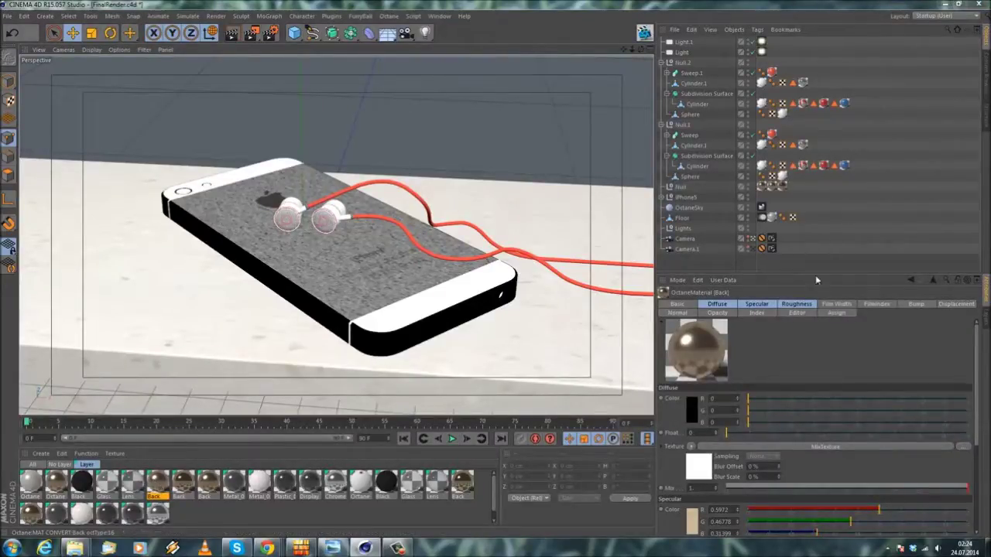
pyautogui.doubleClick(158, 483)
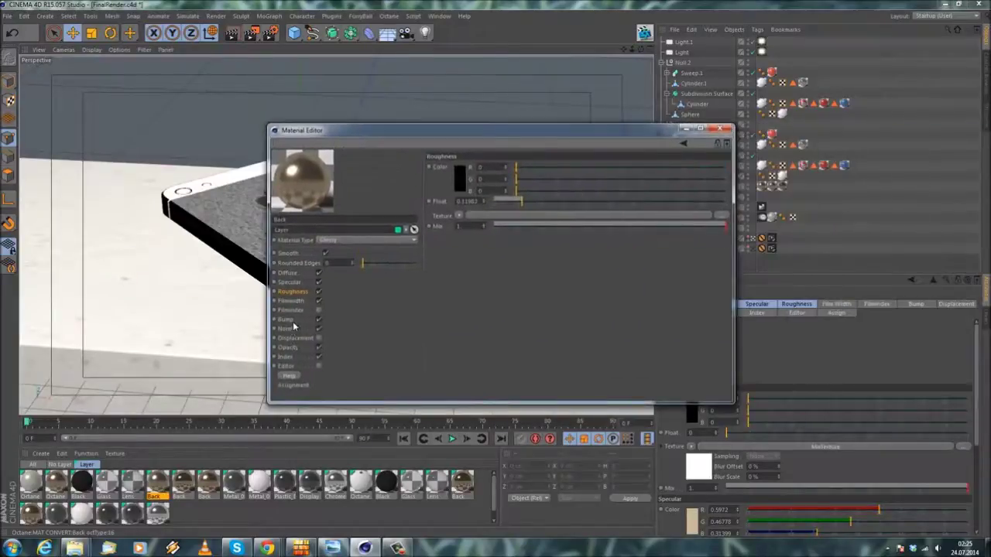
pyautogui.click(291, 320)
pyautogui.click(592, 215)
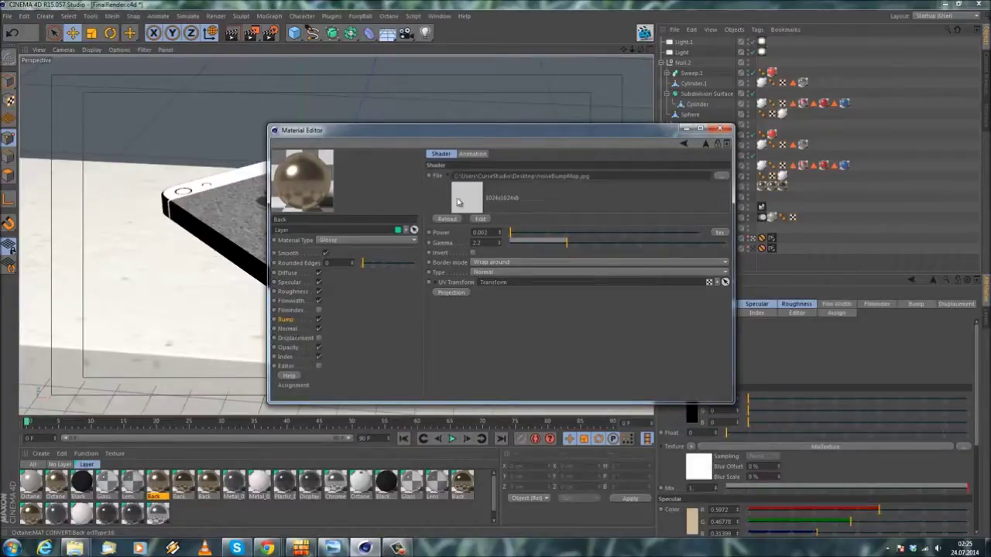
pyautogui.click(286, 319)
pyautogui.click(459, 215)
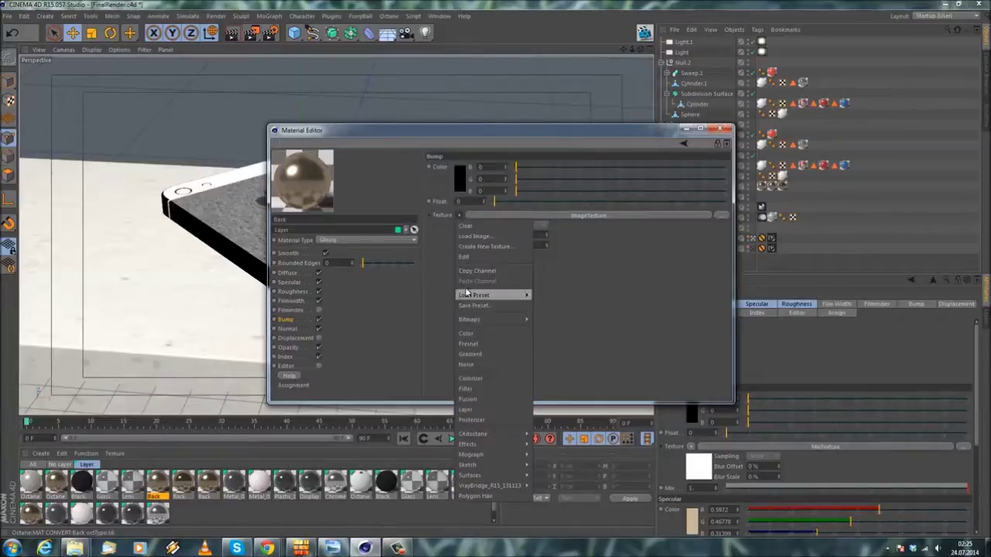
pyautogui.click(437, 245)
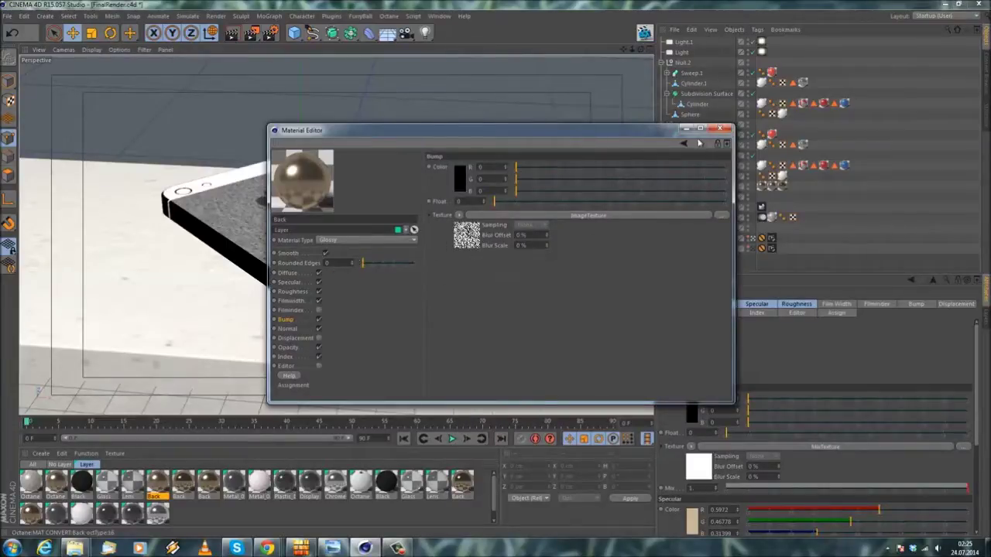
pyautogui.click(721, 129)
# Switch to the _recovery_scene_1_iPhone_5.c4d project and paste the copied channel into the BrushedGold material's Bump texture.
pyautogui.click(439, 16)
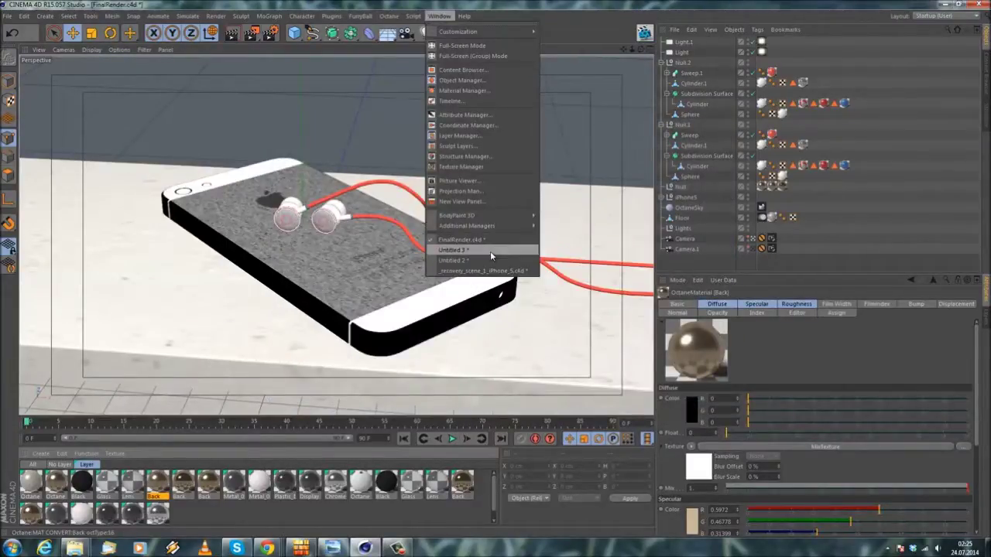
pyautogui.click(489, 271)
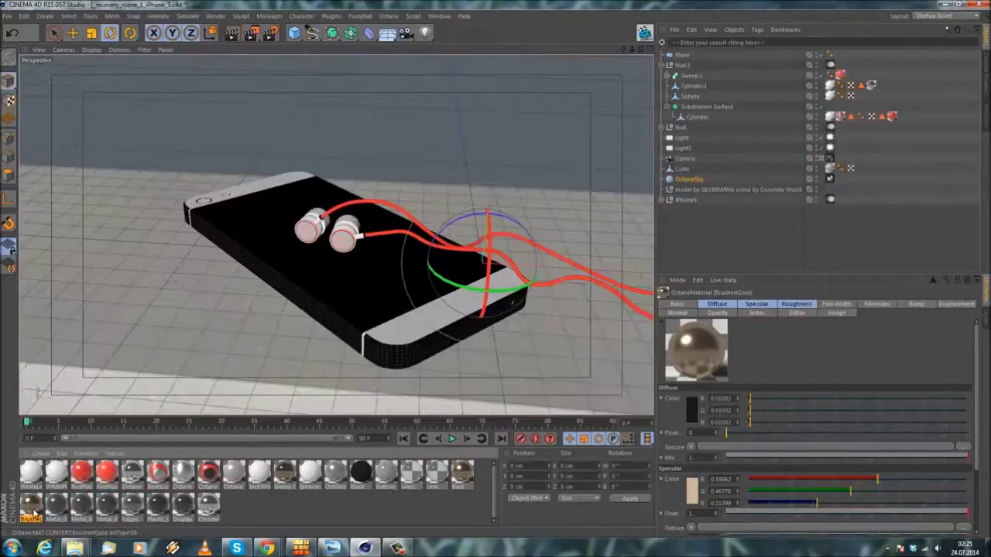
pyautogui.doubleClick(32, 509)
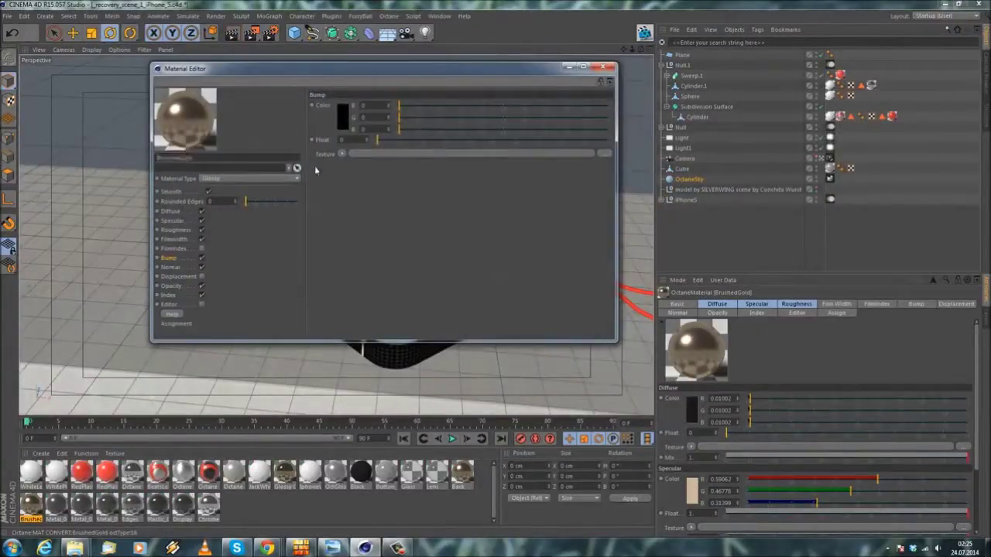
pyautogui.click(342, 153)
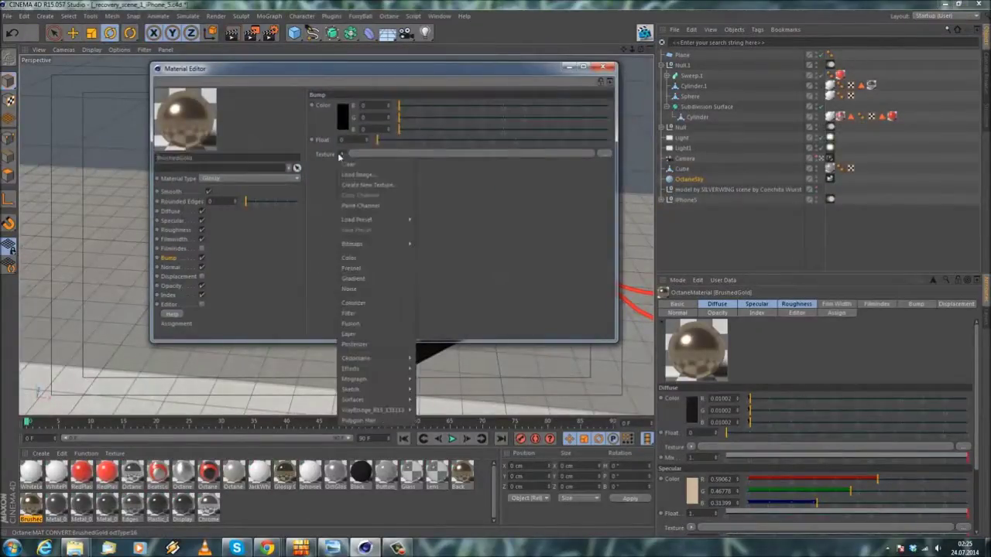
pyautogui.click(434, 152)
pyautogui.click(604, 67)
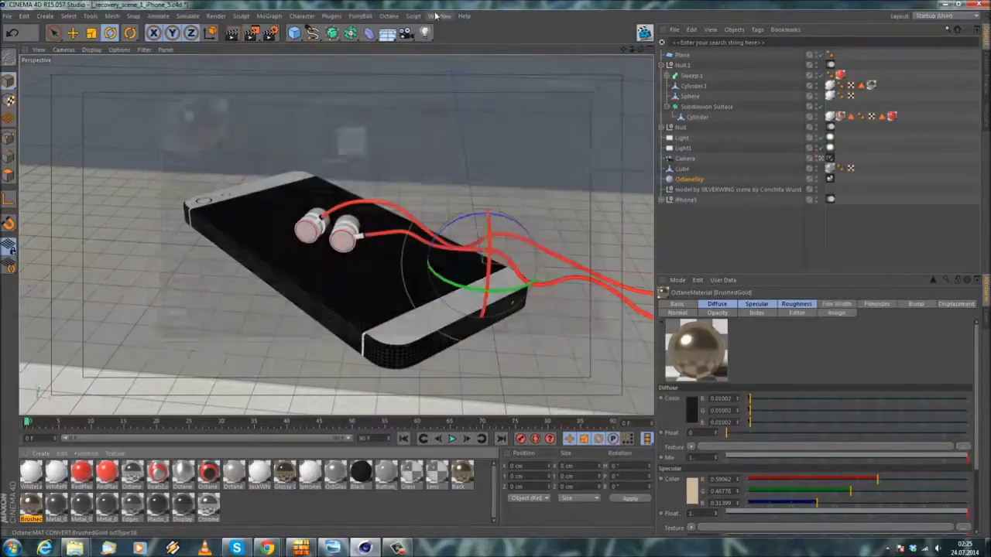
# Return to FinalRender.c4d and examine the material tag and projection settings on the iPhone's back parts in the iPhone5 hierarchy.
pyautogui.click(439, 16)
pyautogui.click(463, 240)
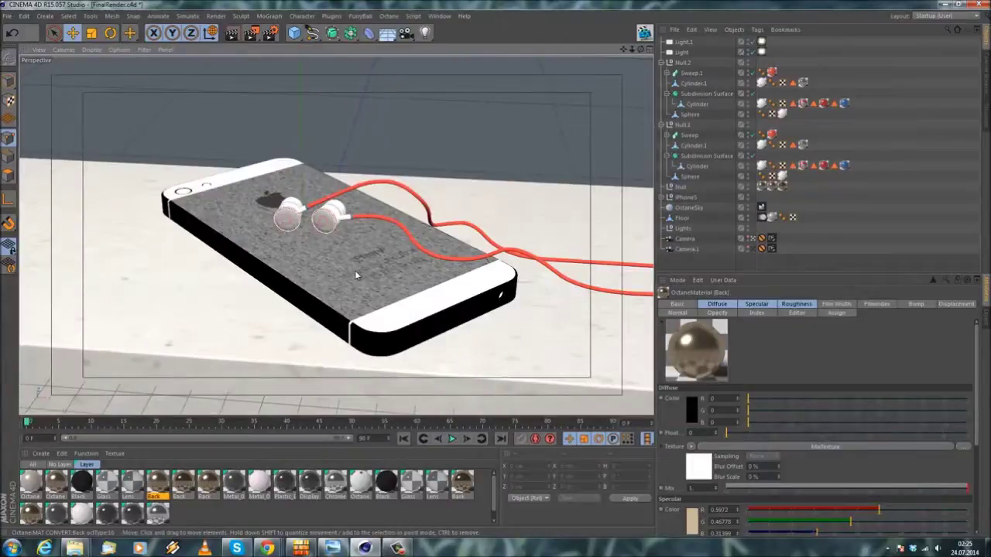
pyautogui.click(355, 271)
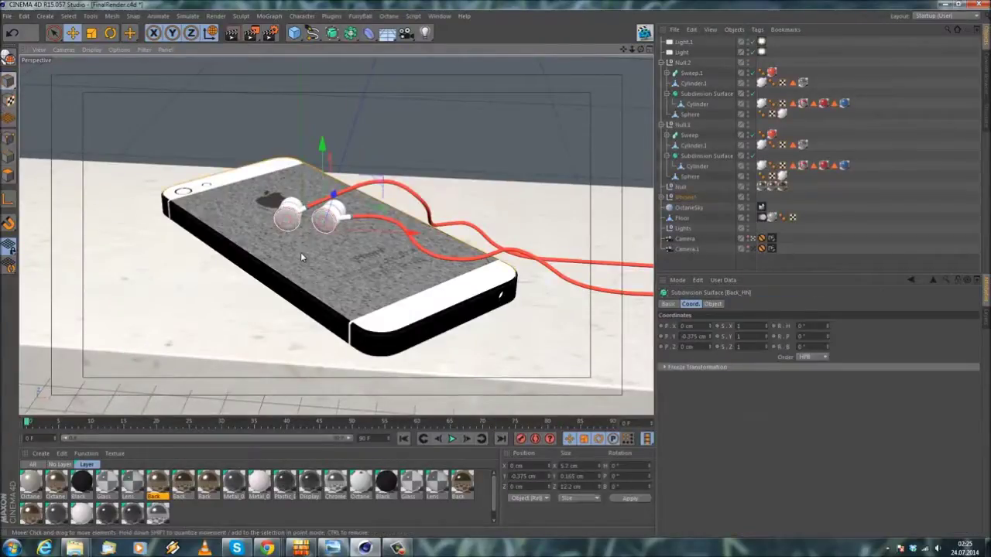
pyautogui.click(661, 197)
pyautogui.scroll(-4, 708, 214)
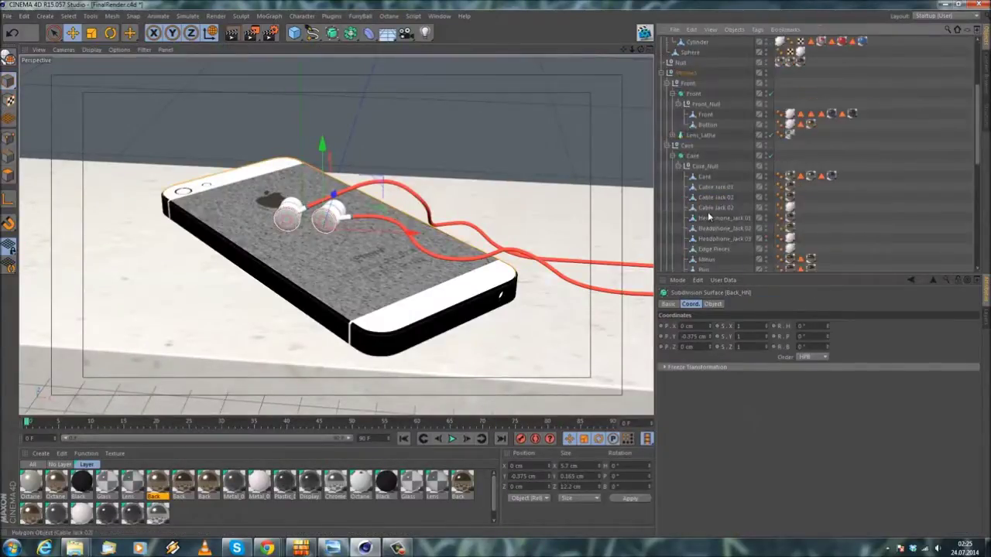
pyautogui.scroll(-6, 708, 213)
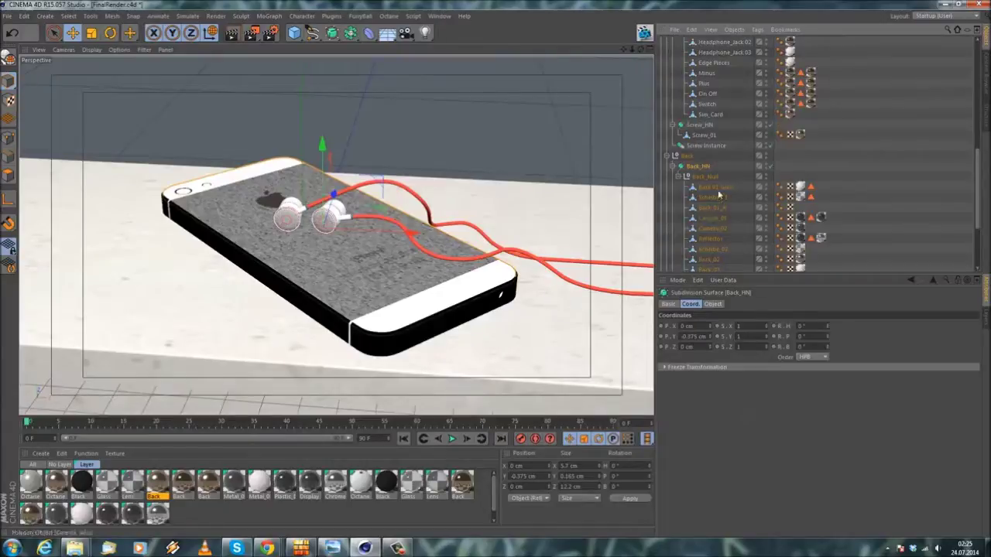
pyautogui.scroll(-3, 719, 195)
pyautogui.click(800, 198)
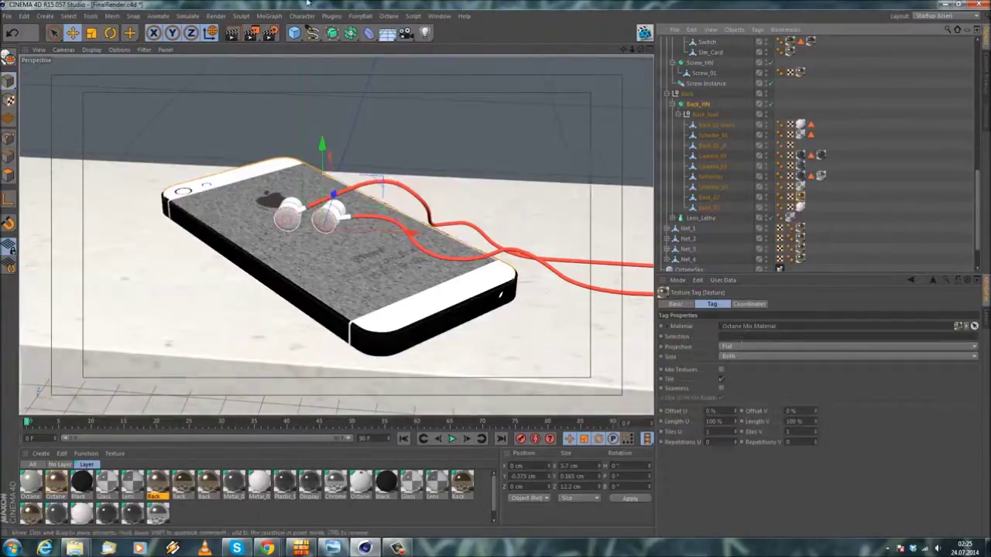
# Switch back to _recovery_scene_1_iPhone_5.c4d and check the image texture settings of the BrushedGold material's Bump channel.
pyautogui.click(438, 16)
pyautogui.click(453, 277)
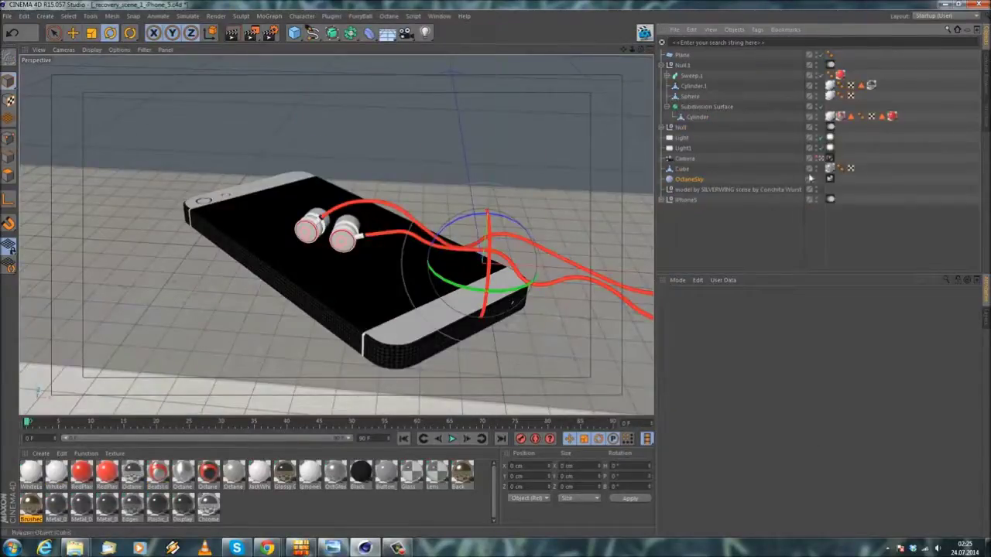
pyautogui.click(749, 238)
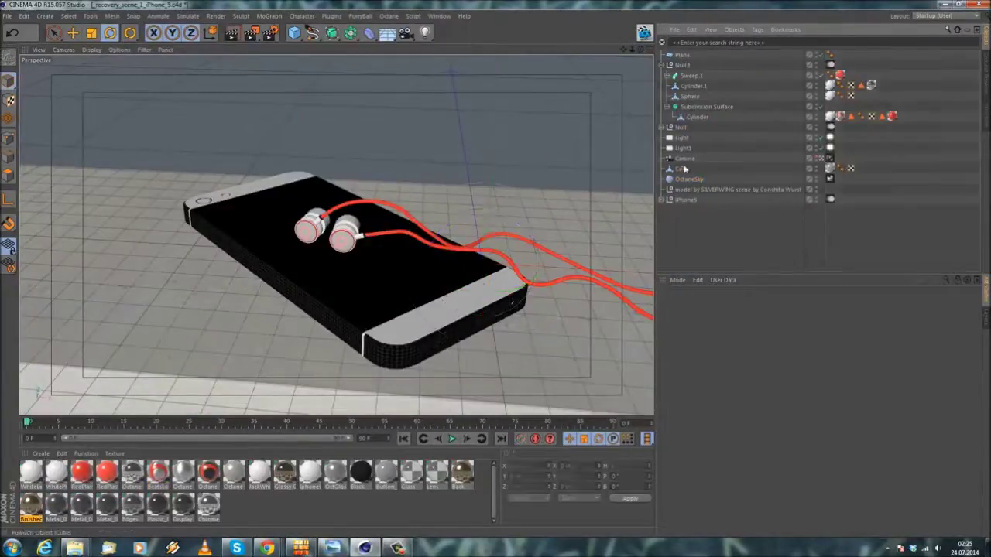
pyautogui.doubleClick(31, 507)
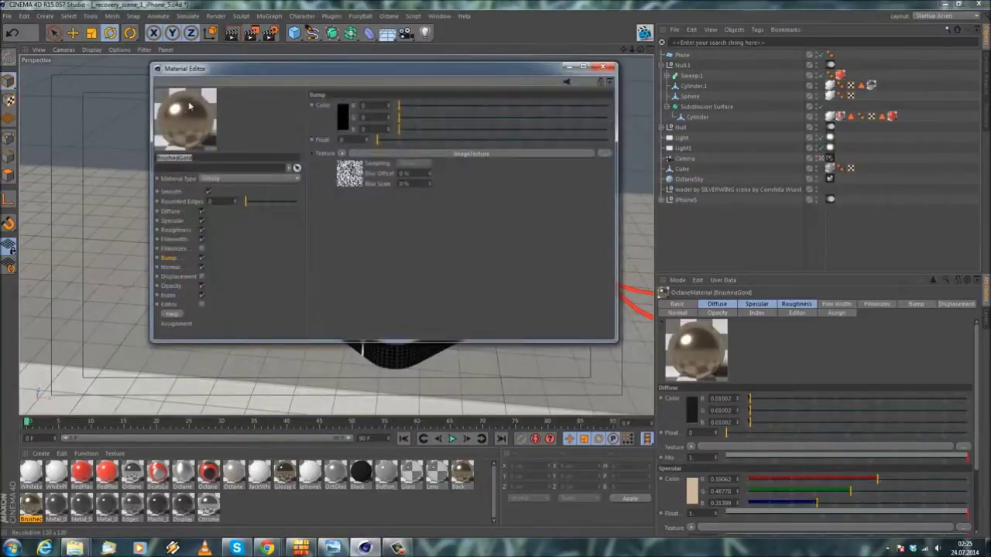
pyautogui.click(470, 154)
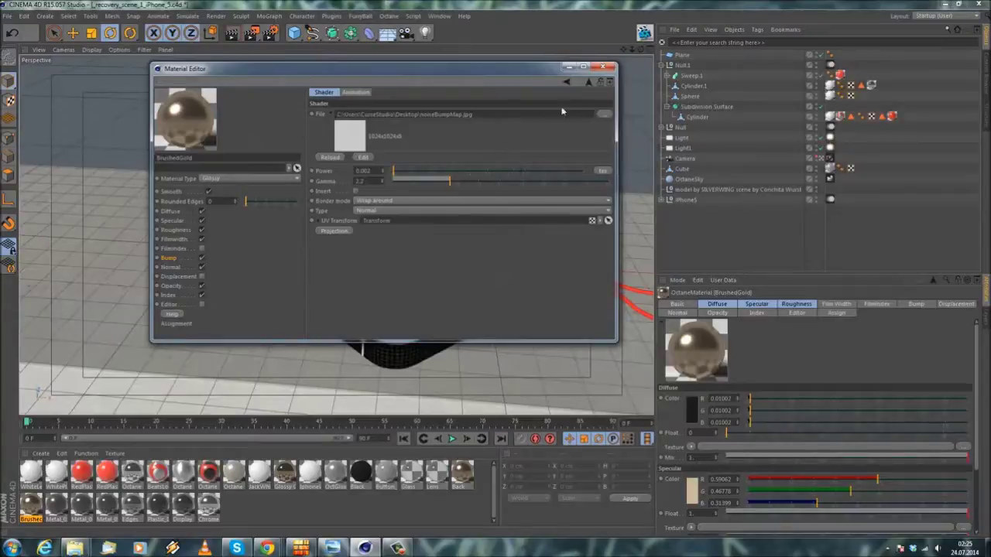
pyautogui.click(603, 66)
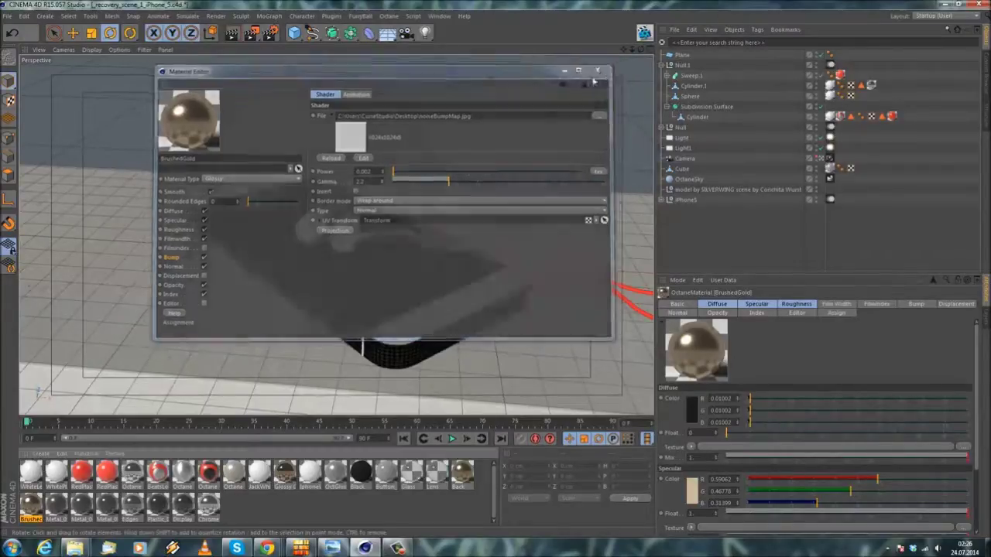
# Save the scene, preview it in the Octane Live Viewer, and close the render view.
pyautogui.click(644, 32)
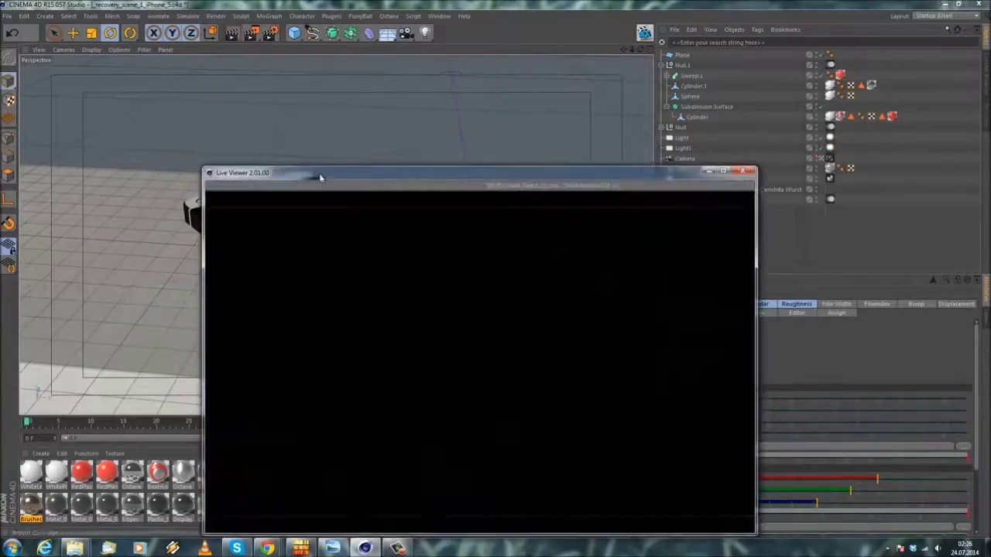
pyautogui.click(4, 15)
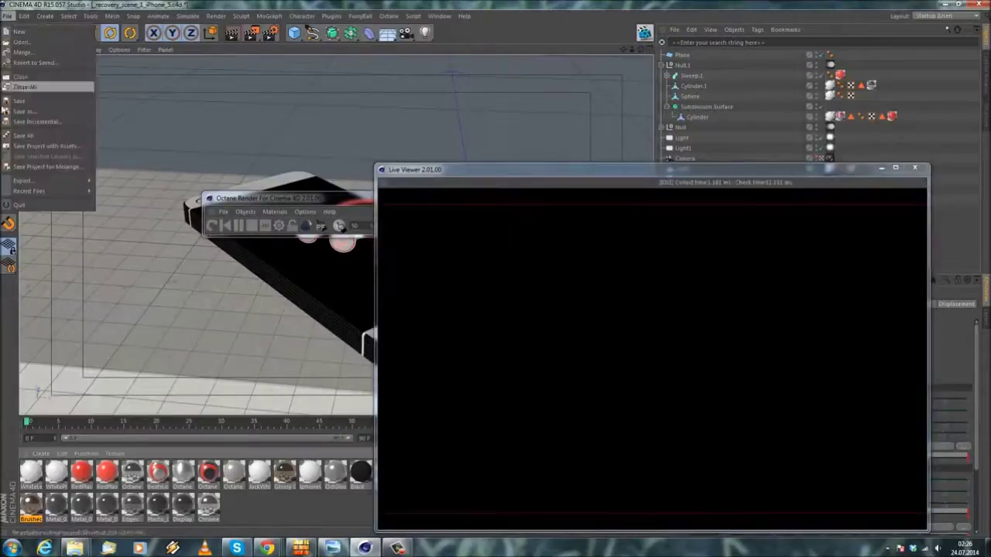
pyautogui.click(20, 102)
pyautogui.click(209, 232)
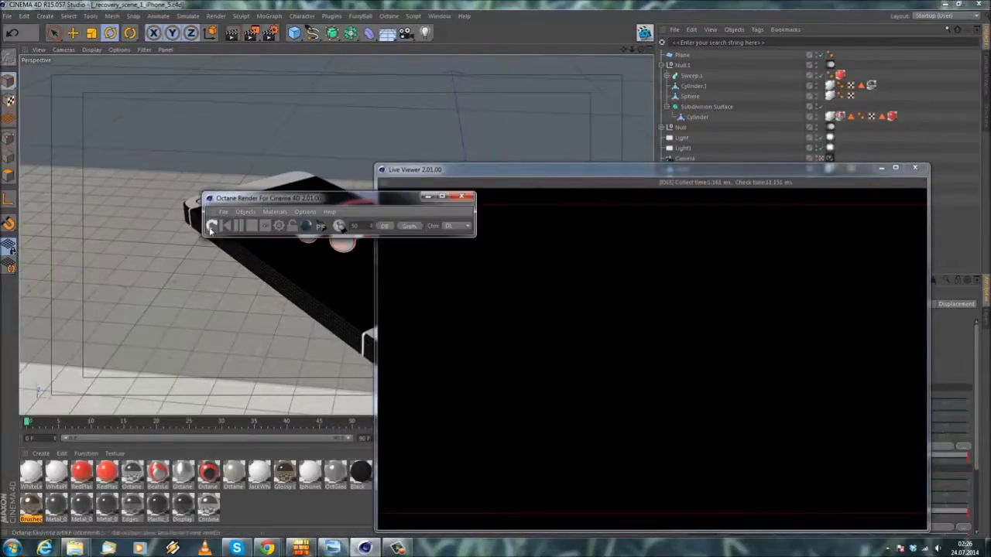
pyautogui.moveTo(250, 200); pyautogui.dragTo(700, 122)
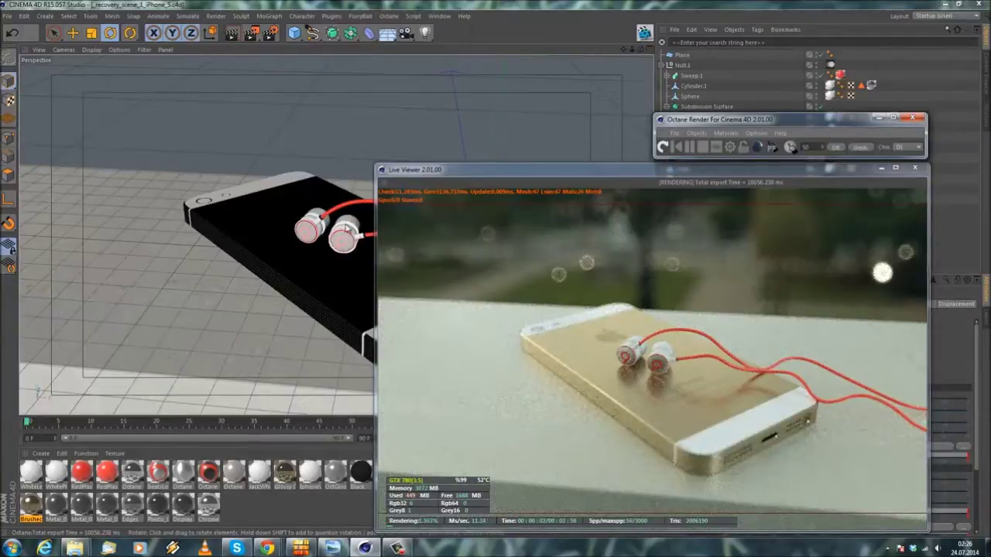
pyautogui.click(917, 170)
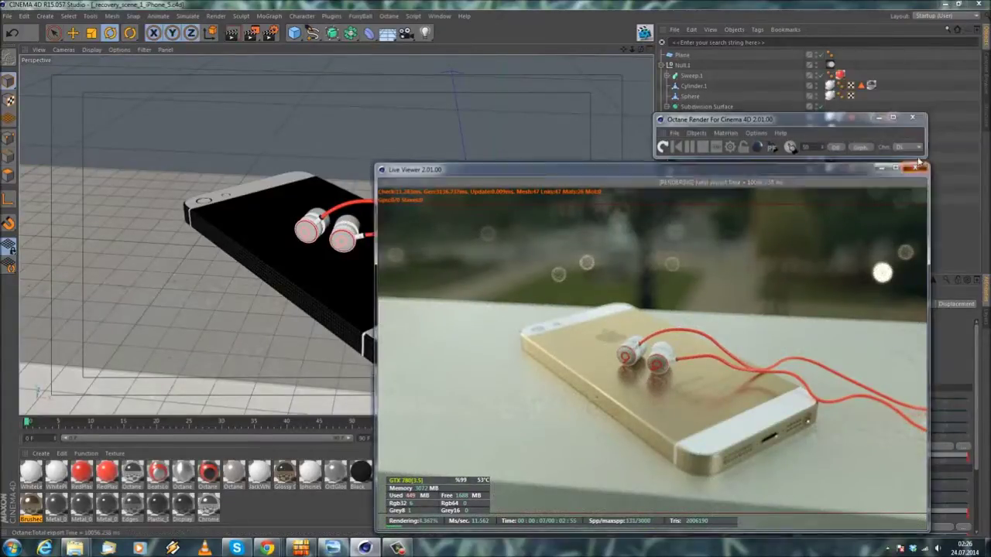
# Expand the Null earphone group, try replacing Cylinder.1's first material with Octane Material.3, and undo it.
pyautogui.click(346, 232)
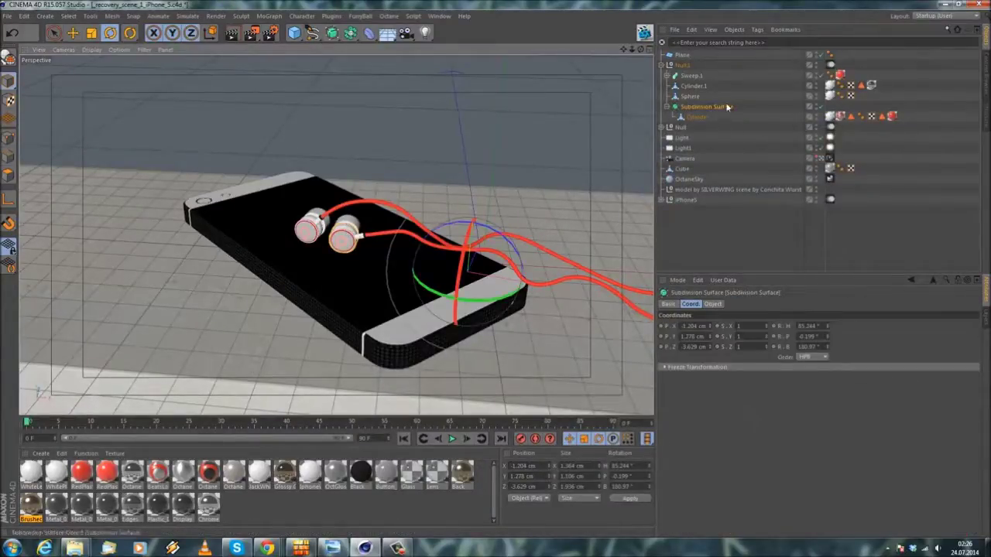
pyautogui.click(670, 127)
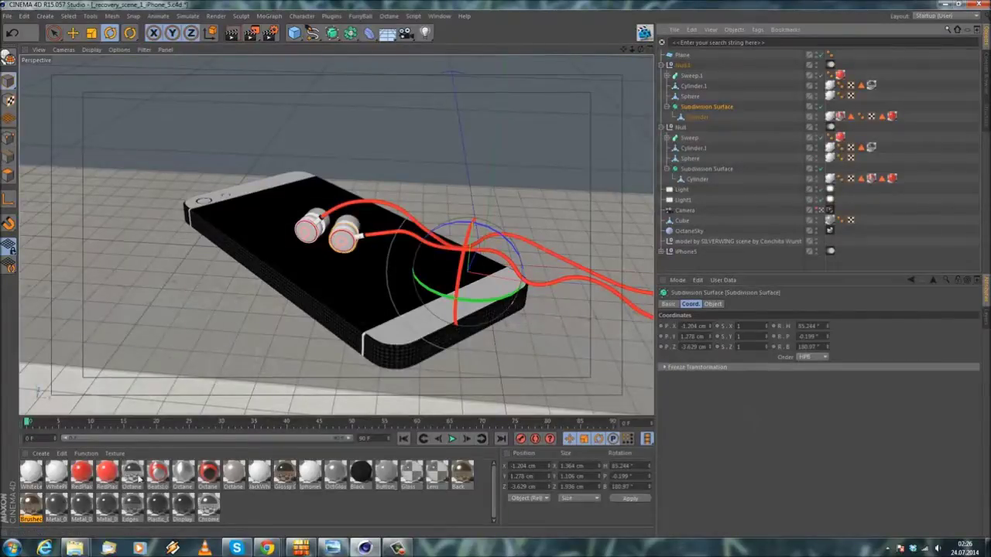
pyautogui.moveTo(133, 477); pyautogui.dragTo(836, 149)
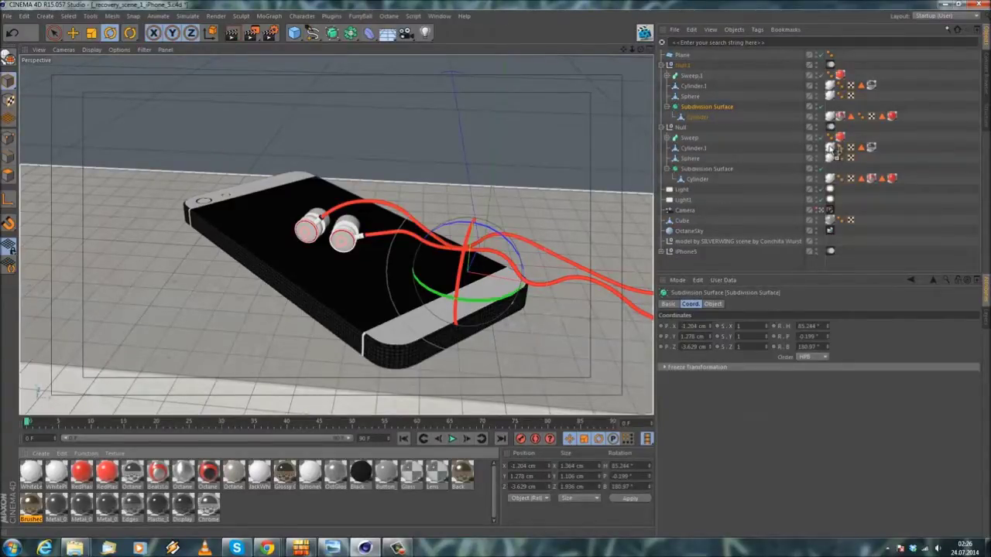
pyautogui.moveTo(830, 148); pyautogui.dragTo(830, 148)
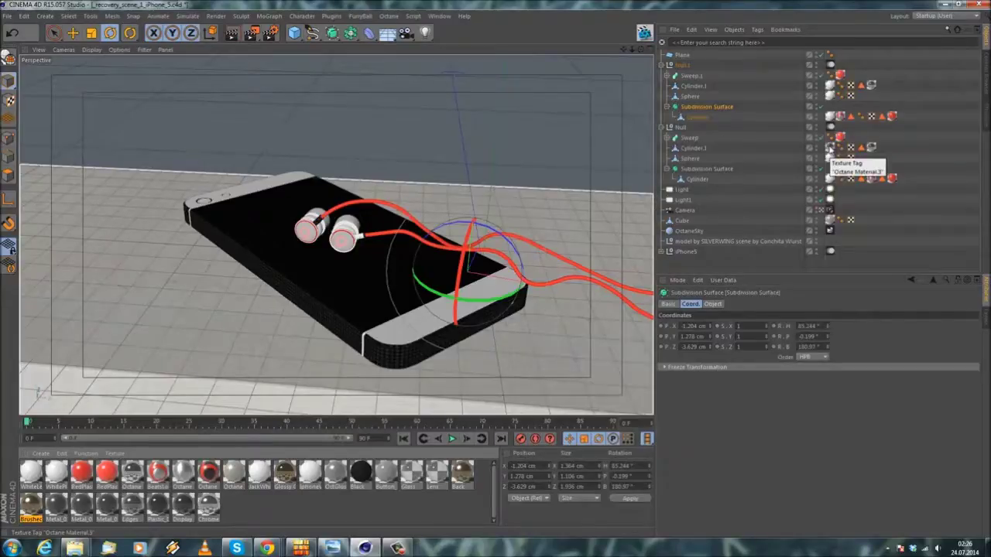
pyautogui.click(12, 34)
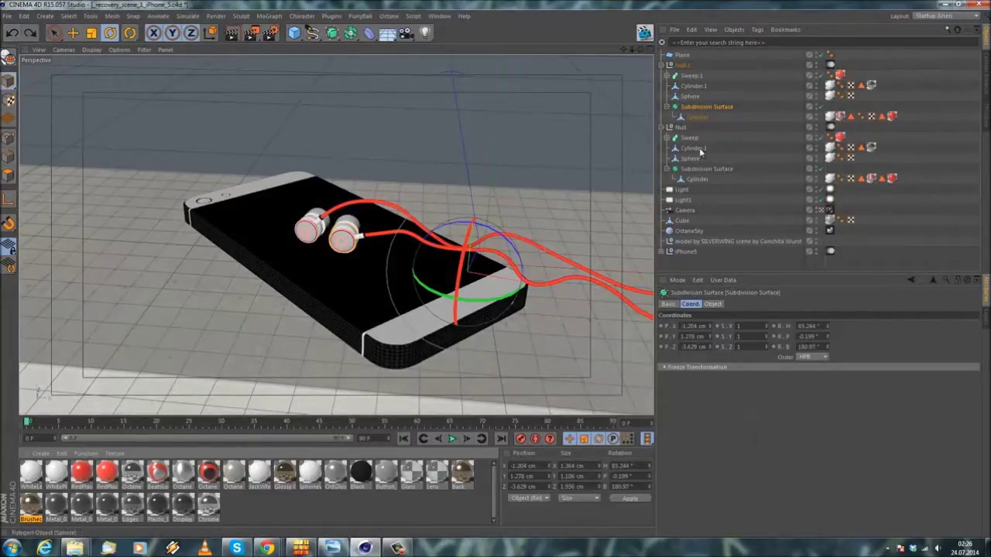
# Replace the first material with Octane Material.3 on the Cylinder under each earphone's Subdivision Surface.
pyautogui.moveTo(130, 476); pyautogui.dragTo(831, 179)
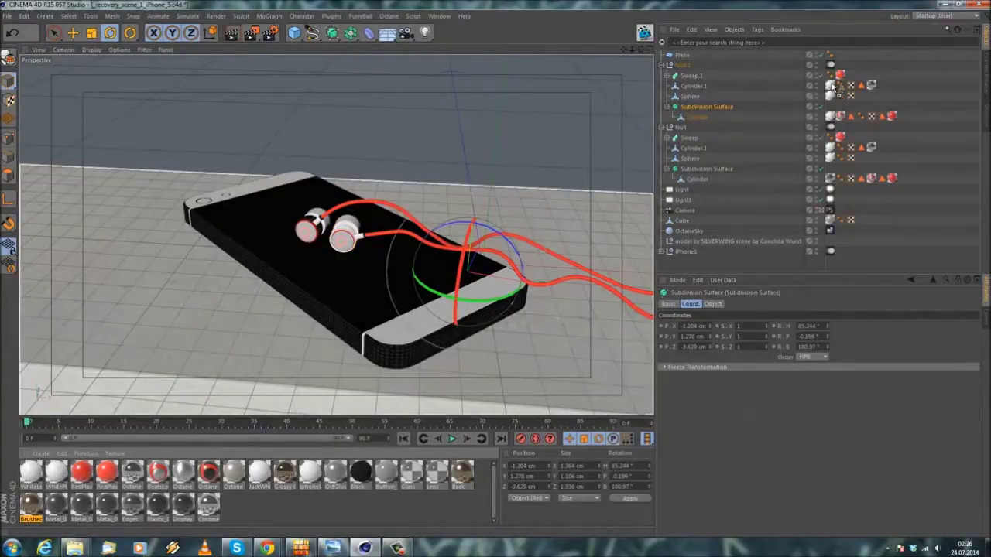
pyautogui.moveTo(833, 86); pyautogui.dragTo(830, 117)
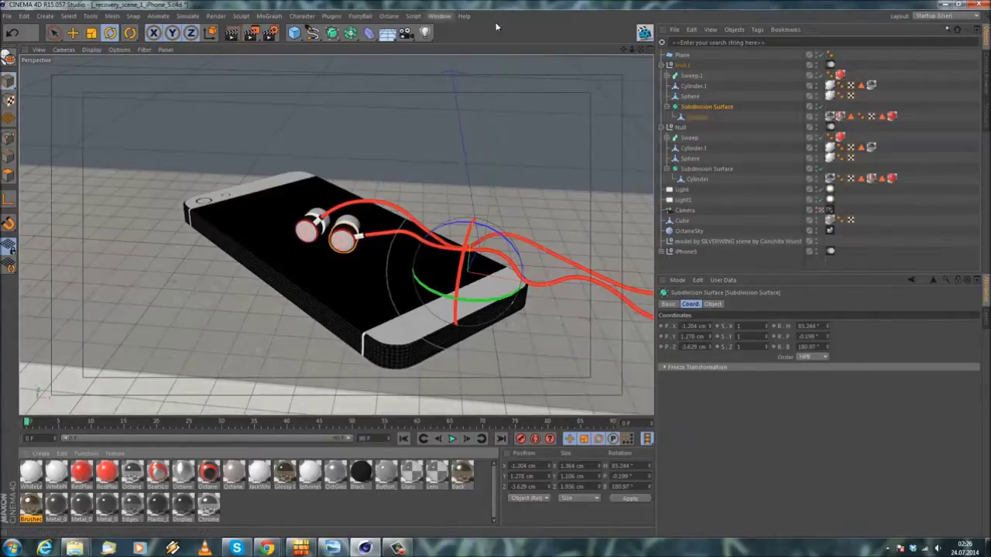
# Render the scene in the Octane Live Viewer and move both Octane windows clear of the object list.
pyautogui.click(645, 33)
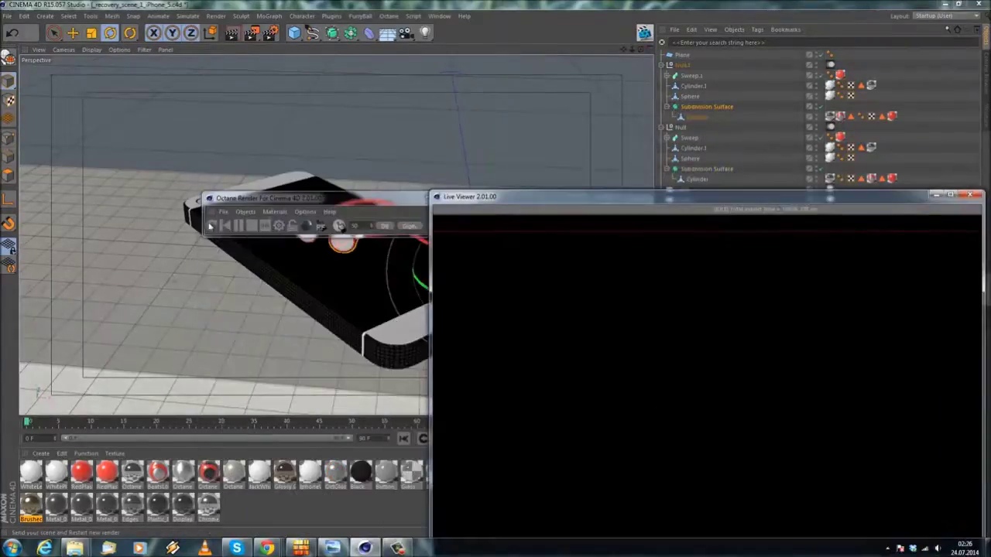
pyautogui.moveTo(269, 196); pyautogui.dragTo(735, 149)
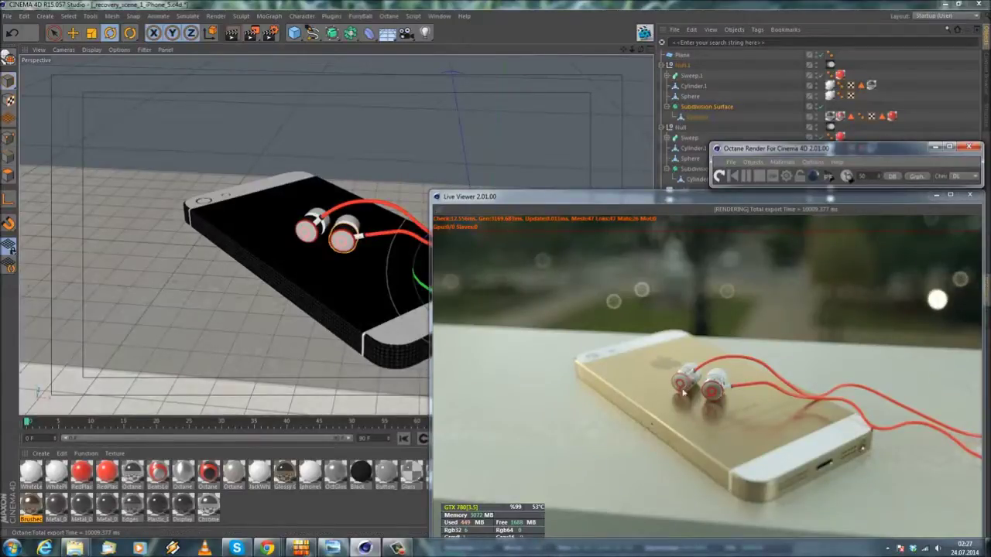
pyautogui.moveTo(542, 196); pyautogui.dragTo(178, 152)
pyautogui.moveTo(755, 155); pyautogui.dragTo(361, 94)
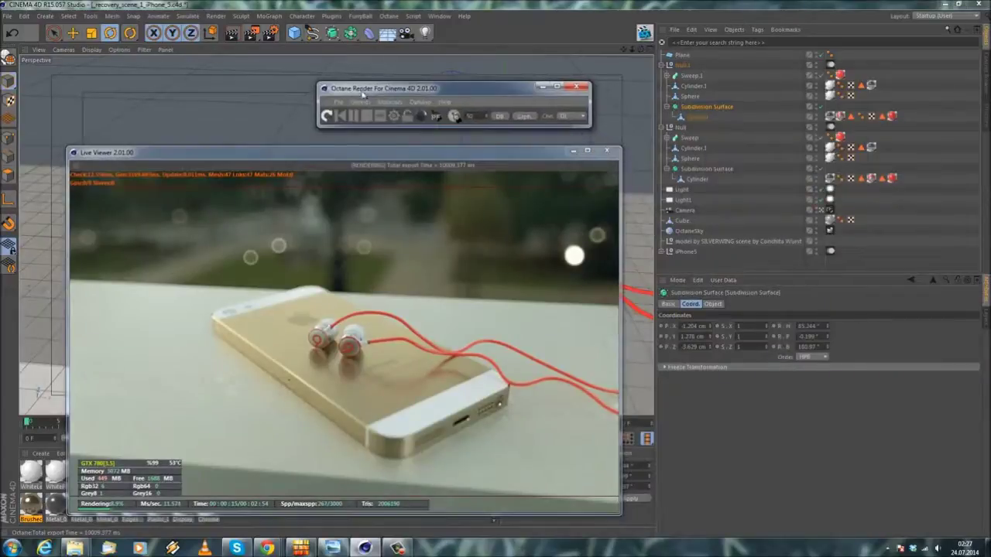
pyautogui.click(830, 200)
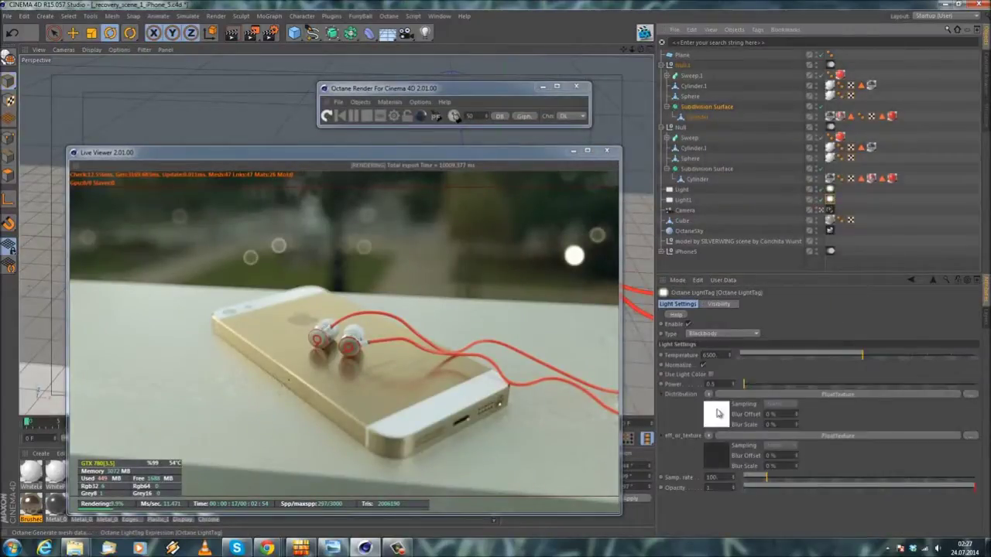
pyautogui.click(707, 435)
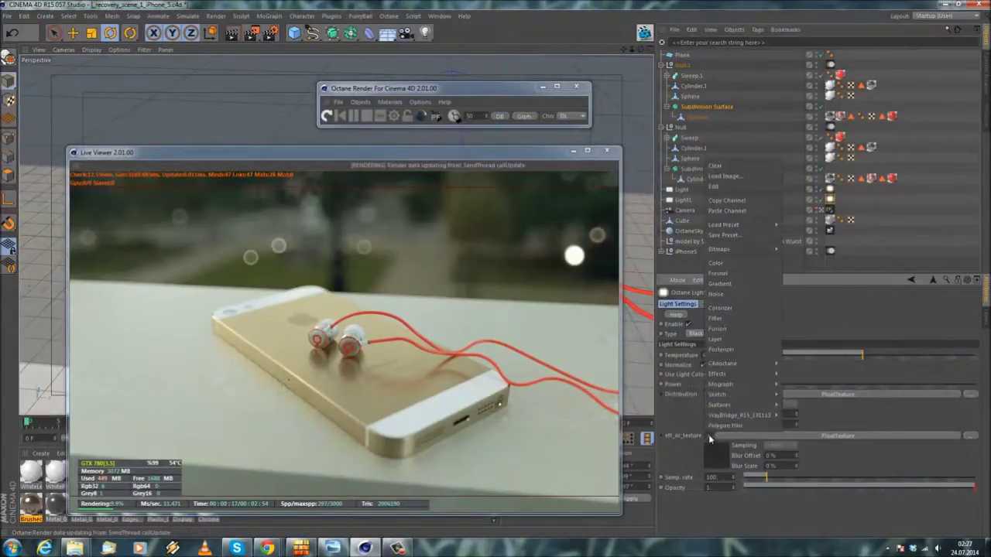
pyautogui.moveTo(736, 363)
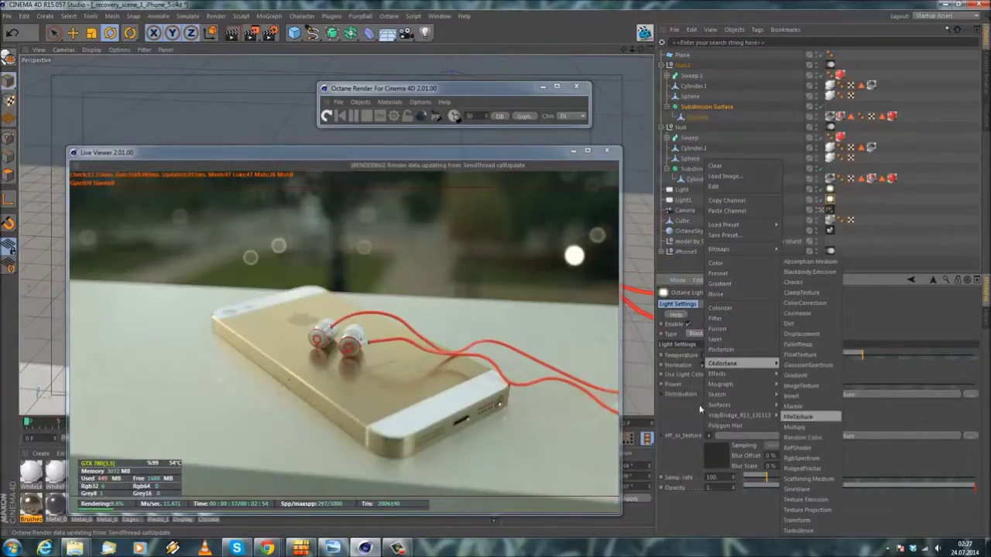
pyautogui.click(676, 424)
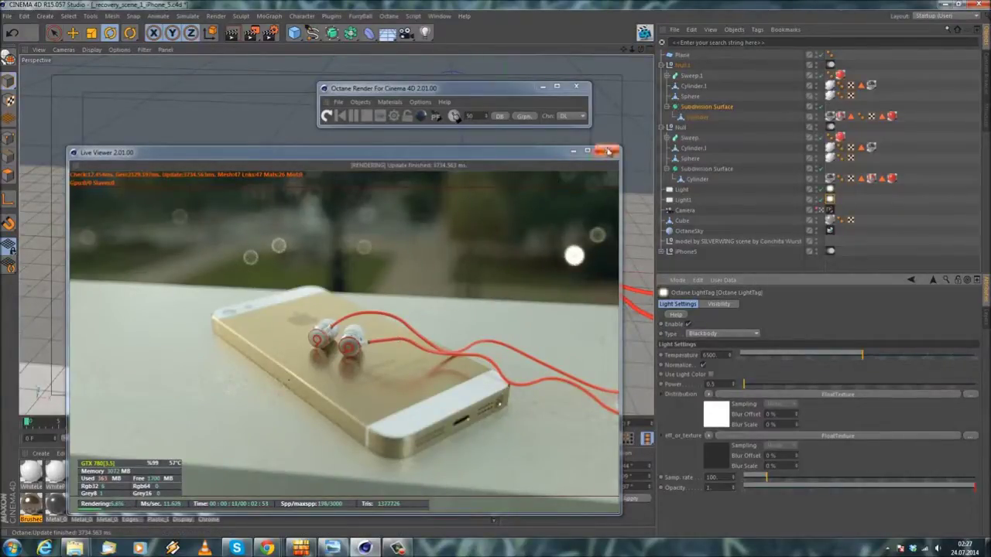
# In the Octane Settings, disable alpha shadows for the Pathtracing kernel and set maxsamples to 1000.
pyautogui.click(395, 116)
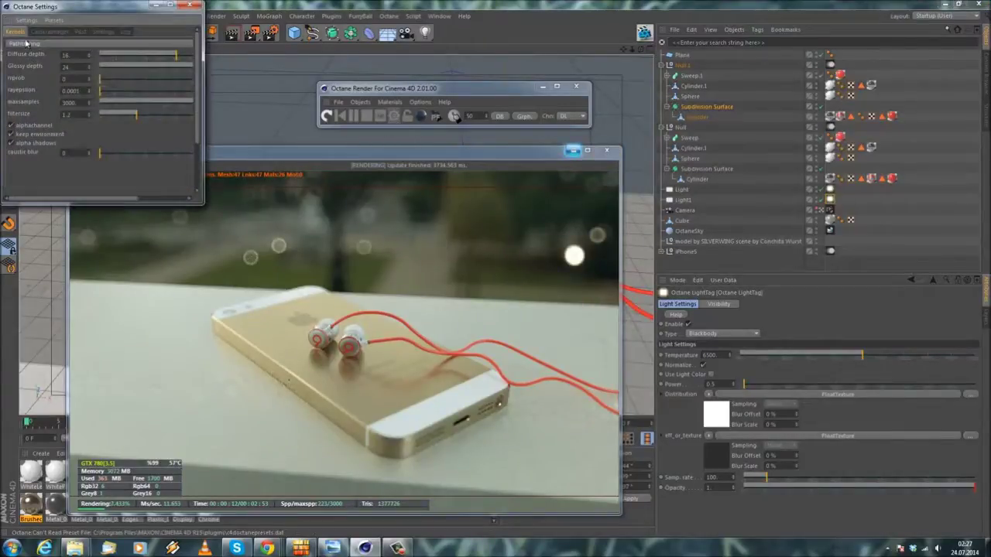
pyautogui.moveTo(219, 206); pyautogui.dragTo(271, 215)
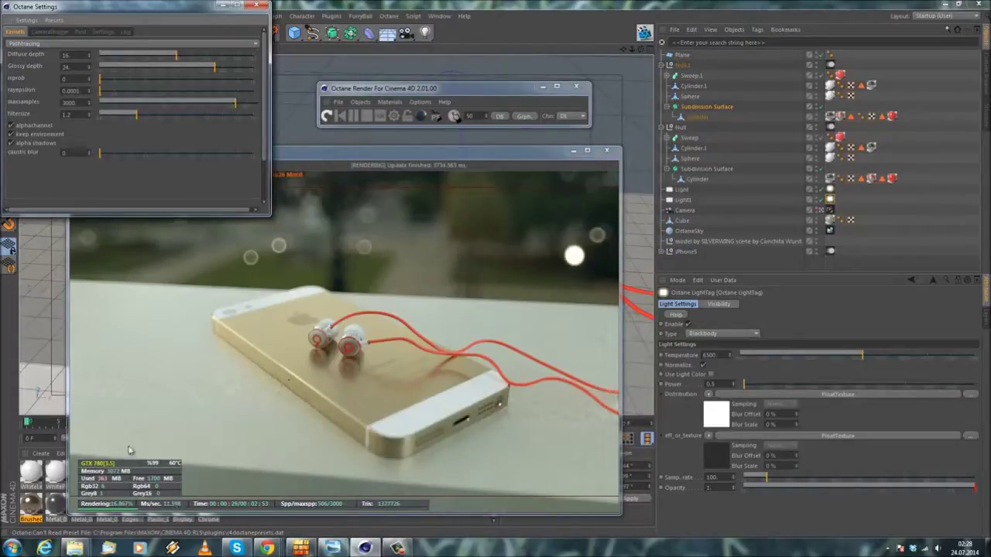
pyautogui.click(11, 143)
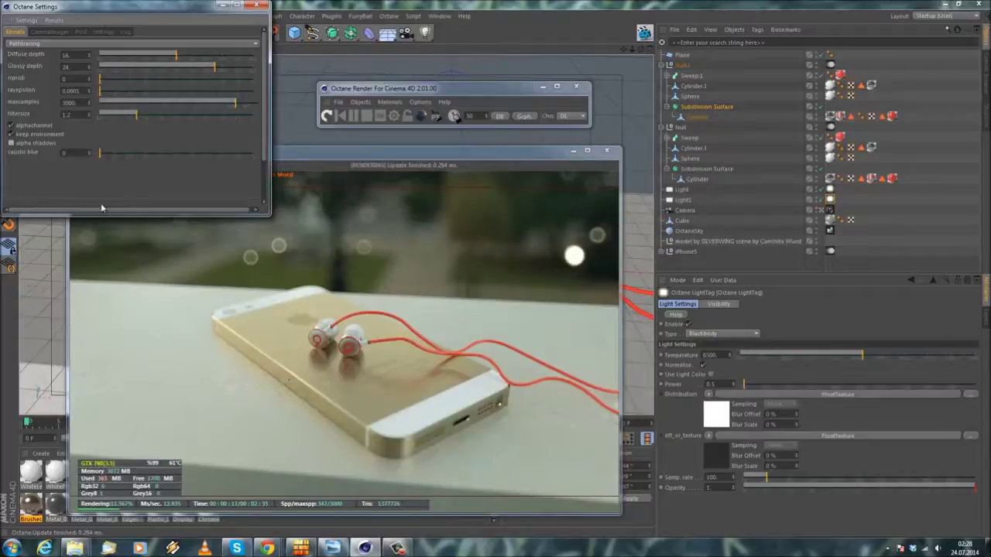
pyautogui.click(69, 102)
pyautogui.write('4')
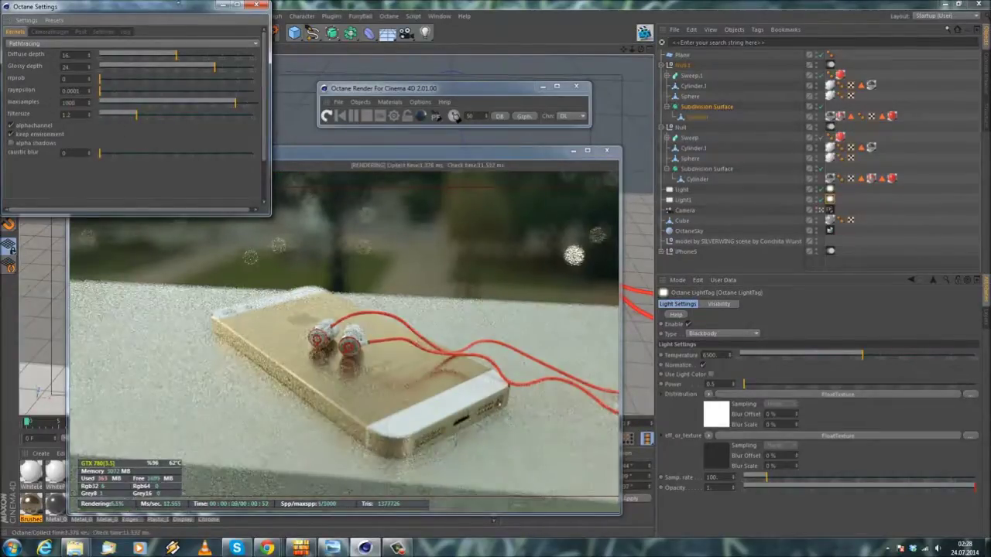
pyautogui.click(258, 5)
# Set the bump image texture's power to 0.09 in Octane Material.2, keeping the Live Viewer visible beside the editor.
pyautogui.moveTo(407, 152); pyautogui.dragTo(800, 182)
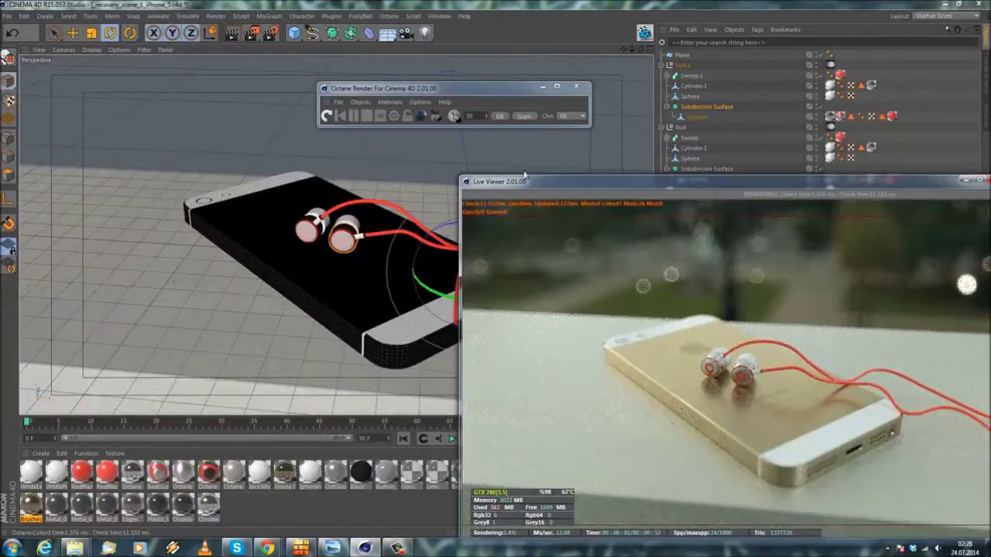
pyautogui.doubleClick(182, 472)
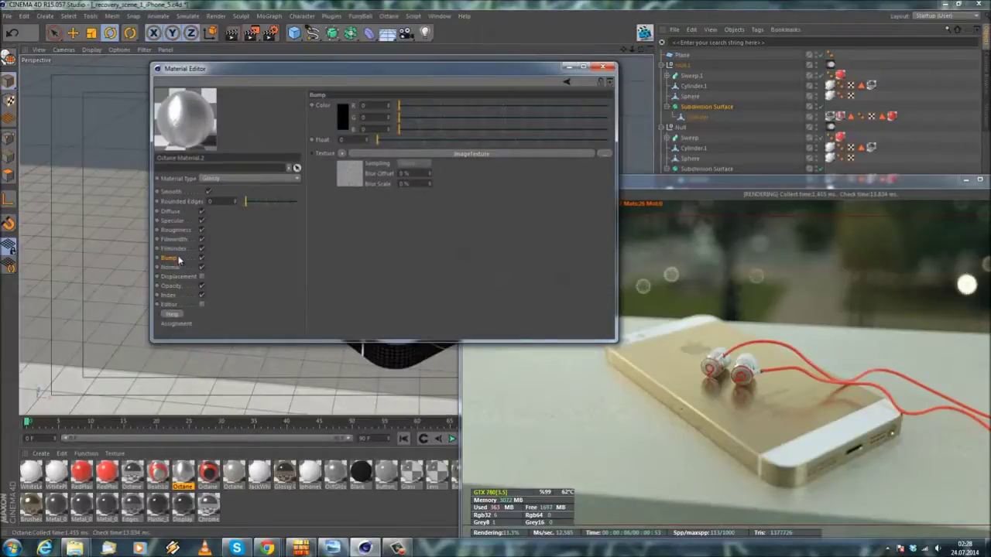
pyautogui.click(419, 154)
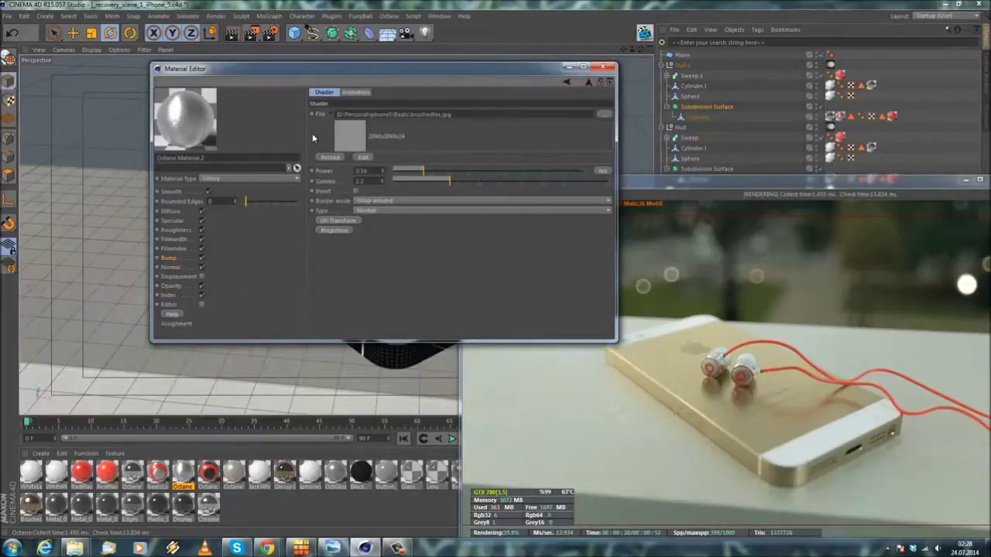
pyautogui.moveTo(388, 63); pyautogui.dragTo(340, 114)
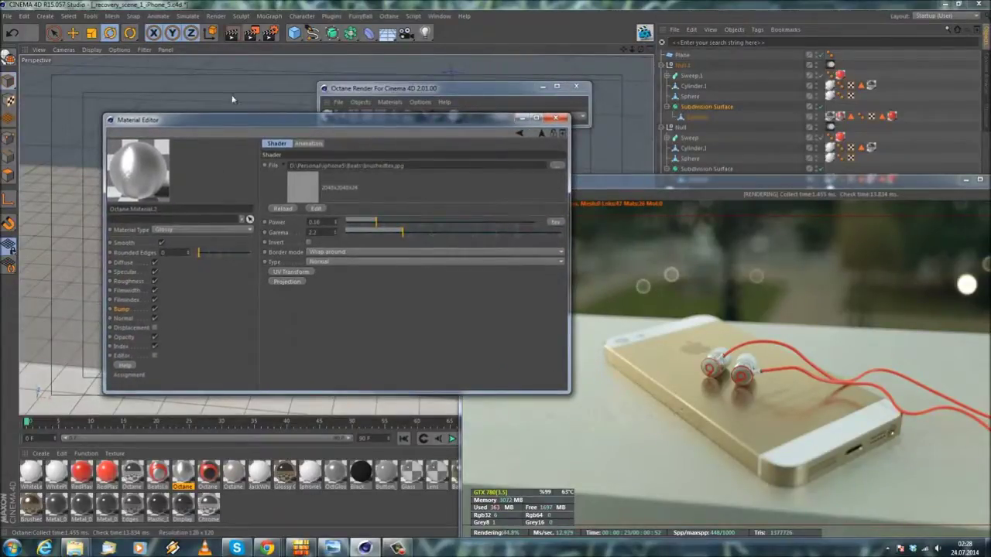
pyautogui.moveTo(219, 124)
pyautogui.mouseDown()
pyautogui.moveTo(230, 151)
pyautogui.moveTo(228, 142)
pyautogui.mouseUp()
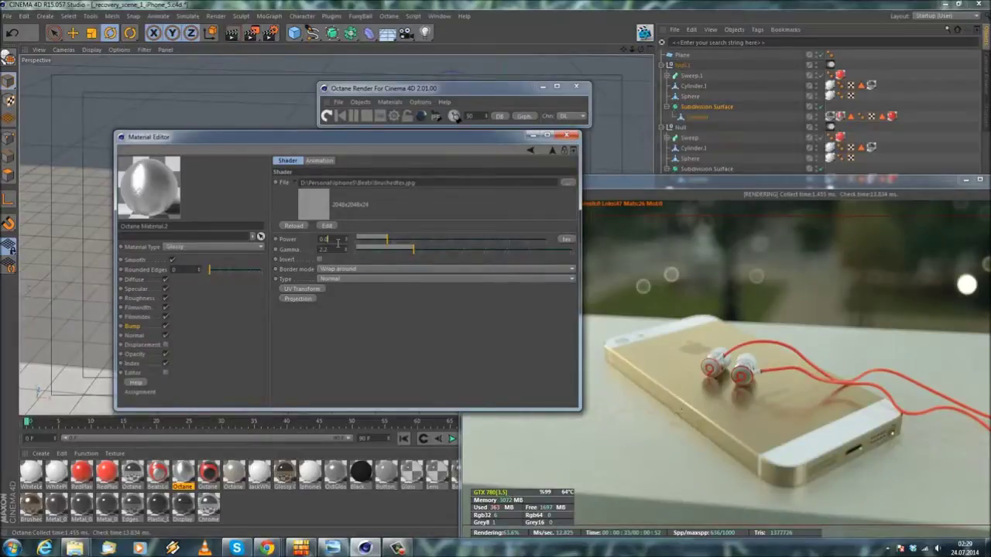
pyautogui.press('Return')
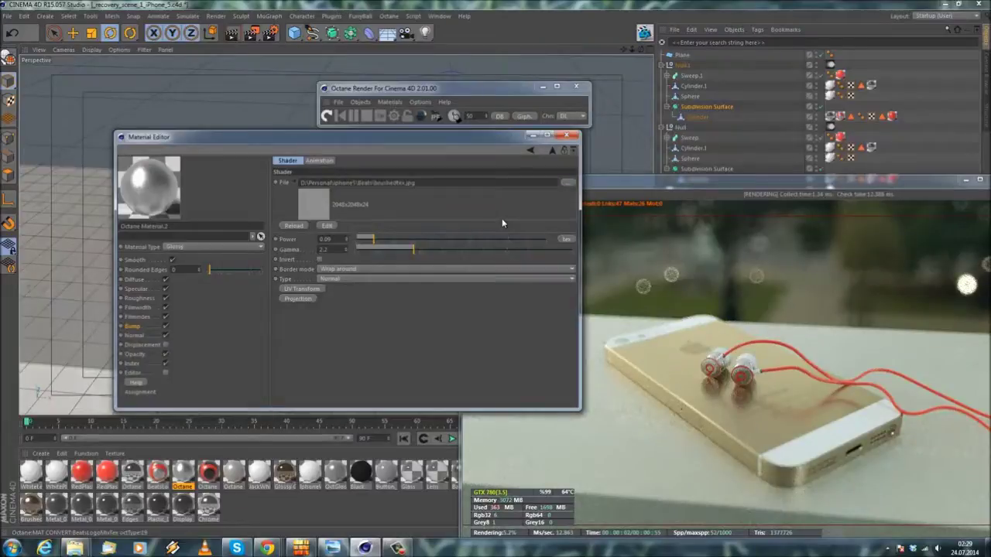
# Set the roughness float of Octane Material.2 to 0.3, and close the material editor and the Octane windows.
pyautogui.click(139, 299)
pyautogui.click(318, 208)
pyautogui.write('0.3')
pyautogui.press('Return')
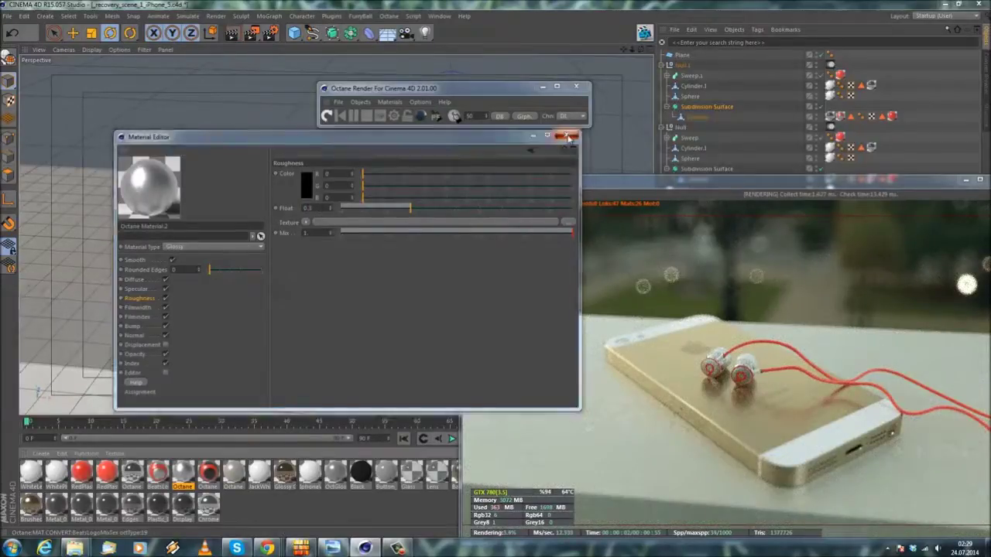
pyautogui.click(567, 136)
pyautogui.click(576, 87)
pyautogui.moveTo(702, 185); pyautogui.dragTo(291, 133)
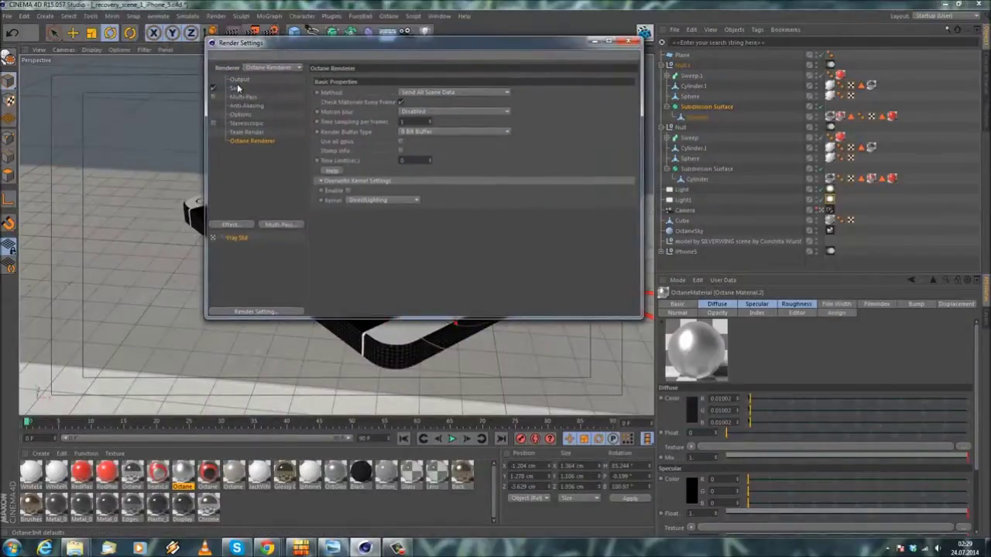
# Configure the render settings to save a 16 Bit/Channel TIFF (PSD Layers) image and use the Float(Tonemapped) render buffer.
pyautogui.click(236, 88)
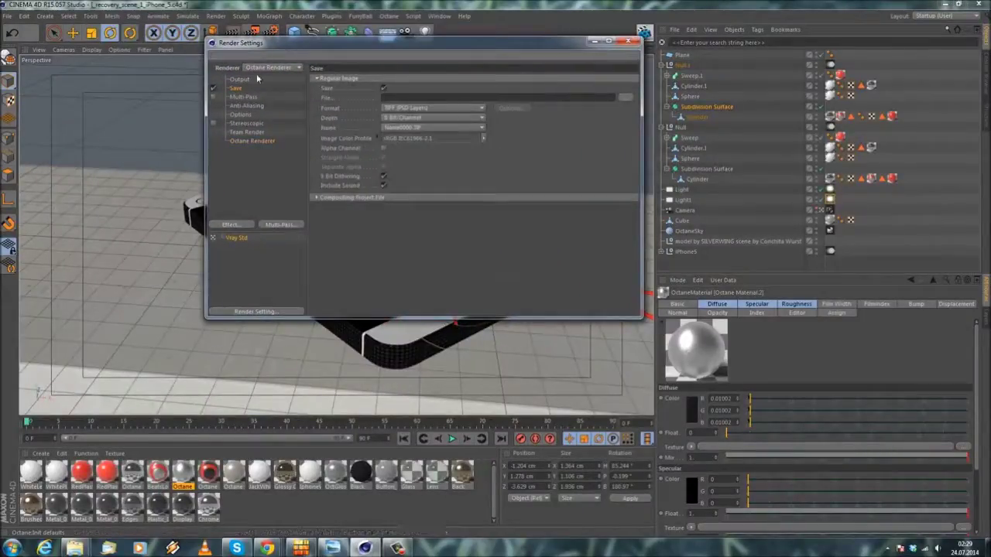
pyautogui.click(417, 109)
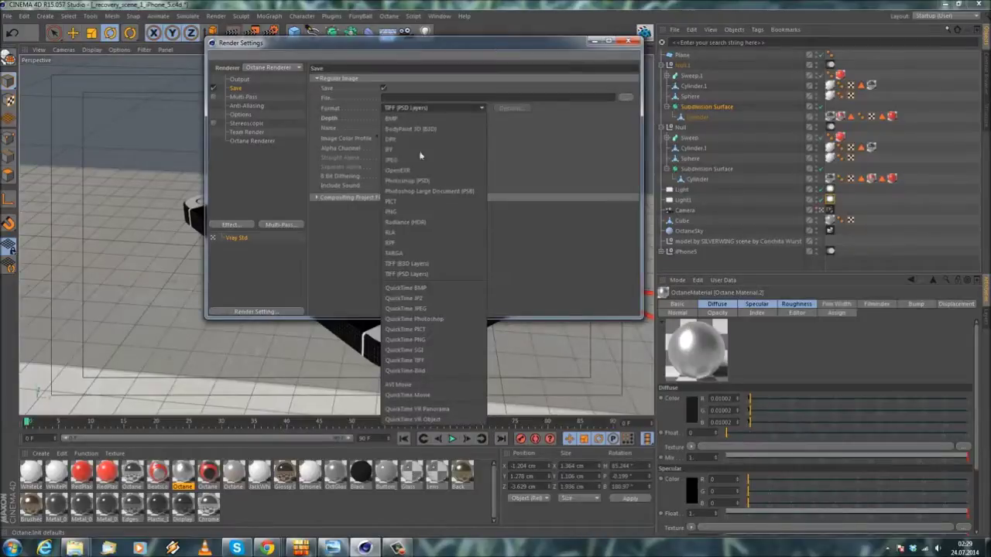
pyautogui.click(407, 274)
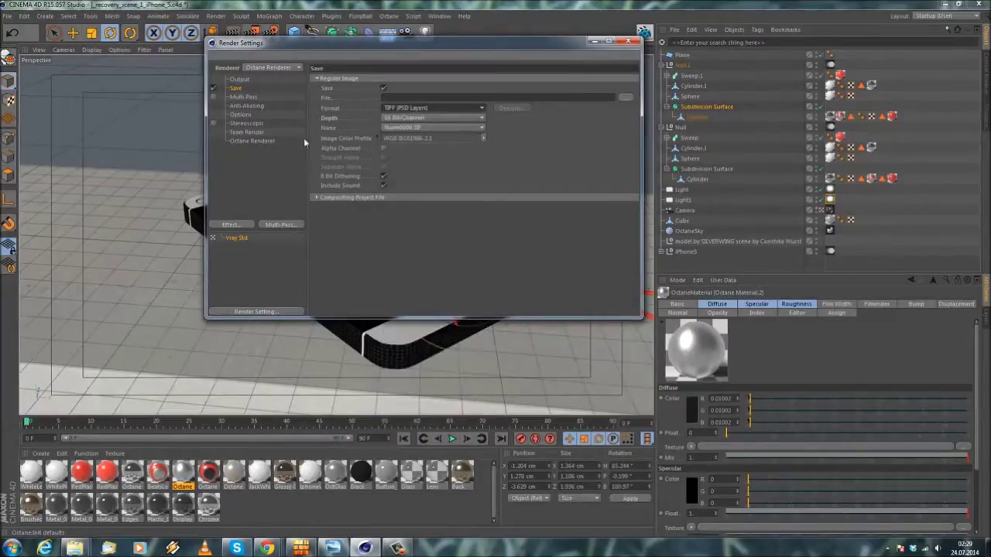
pyautogui.click(246, 141)
pyautogui.click(434, 133)
pyautogui.click(434, 153)
pyautogui.click(449, 133)
pyautogui.click(443, 154)
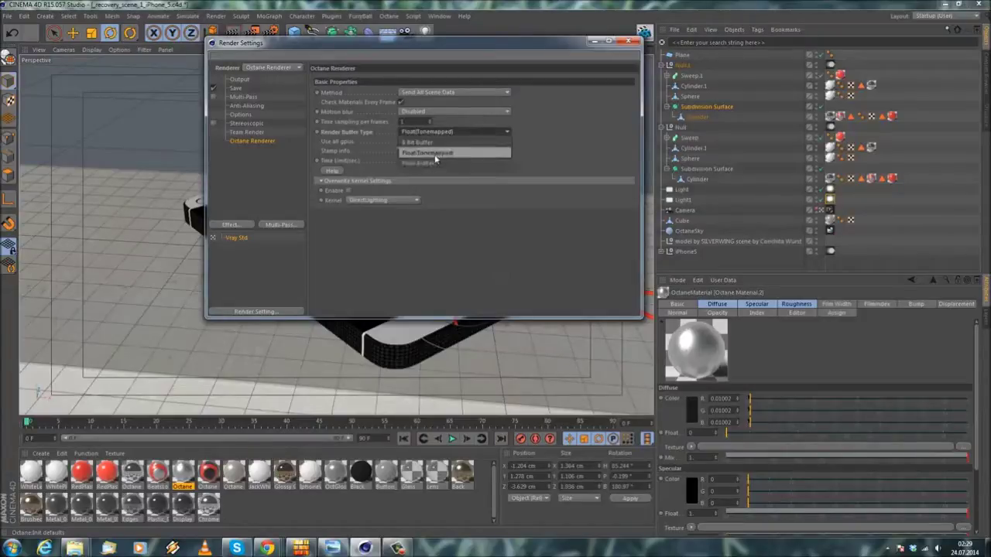
# Set the render's save file to iPhone5Tutorial on the Desktop and close the render settings.
pyautogui.click(239, 81)
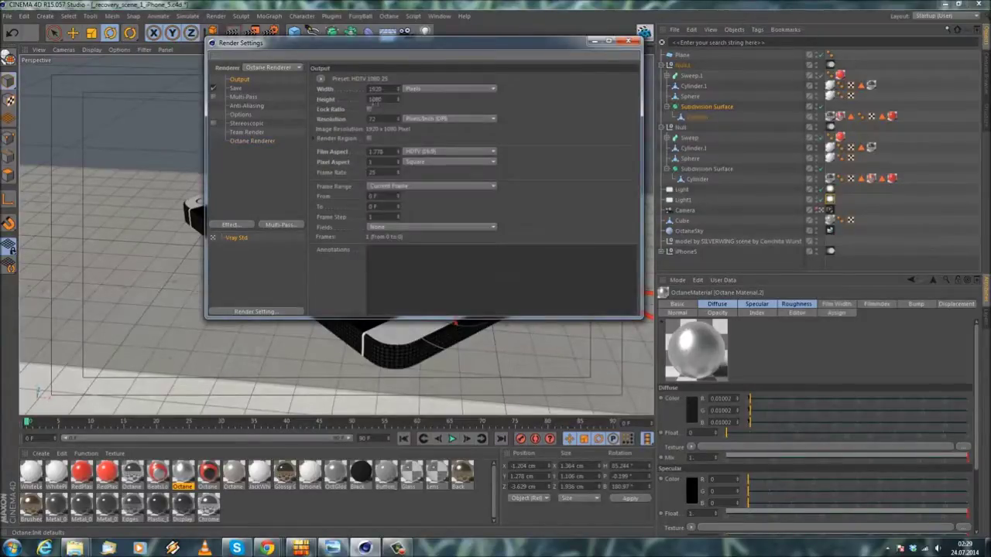
pyautogui.click(236, 88)
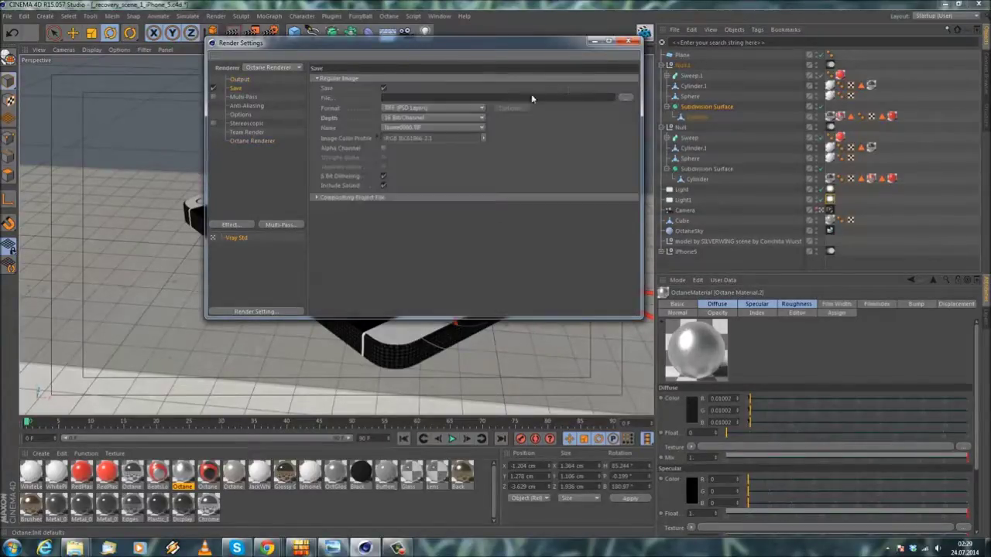
pyautogui.click(623, 99)
pyautogui.click(249, 121)
pyautogui.click(300, 276)
pyautogui.write('i')
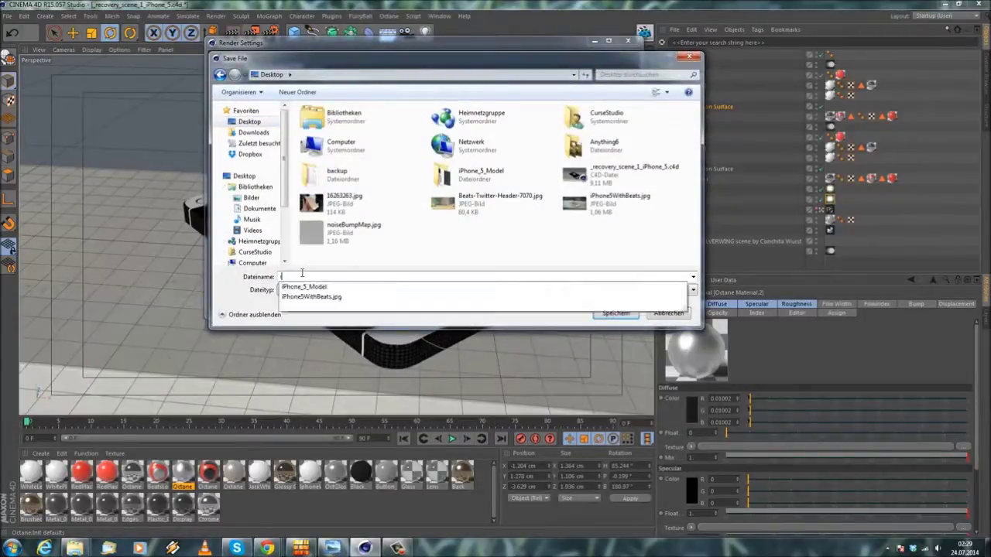
pyautogui.write('Phone5sTuto')
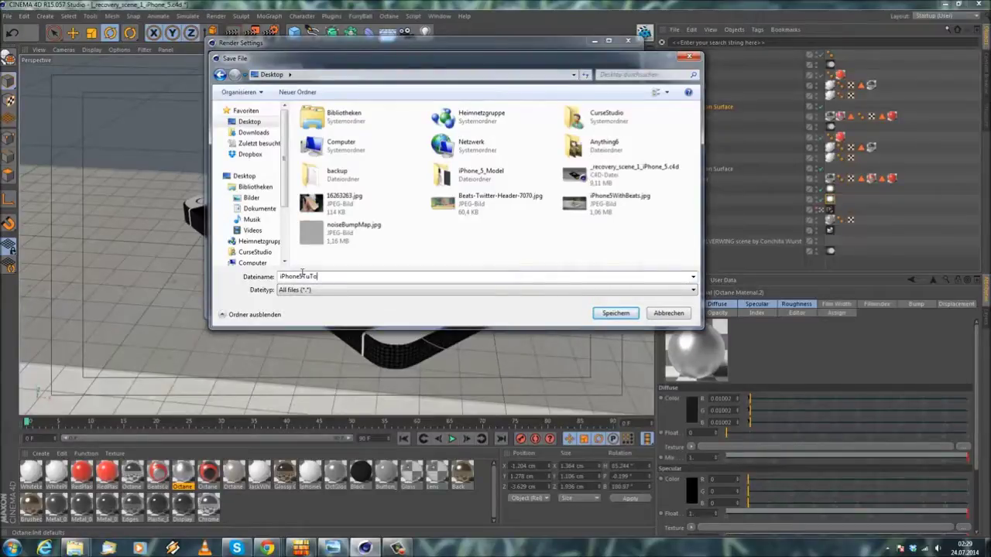
pyautogui.write('rial')
pyautogui.press('Return')
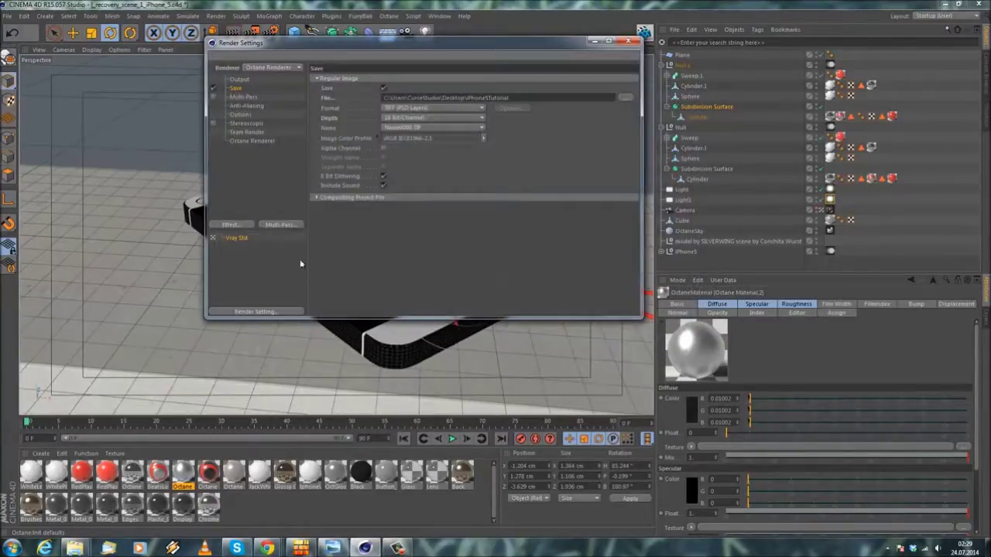
pyautogui.click(232, 140)
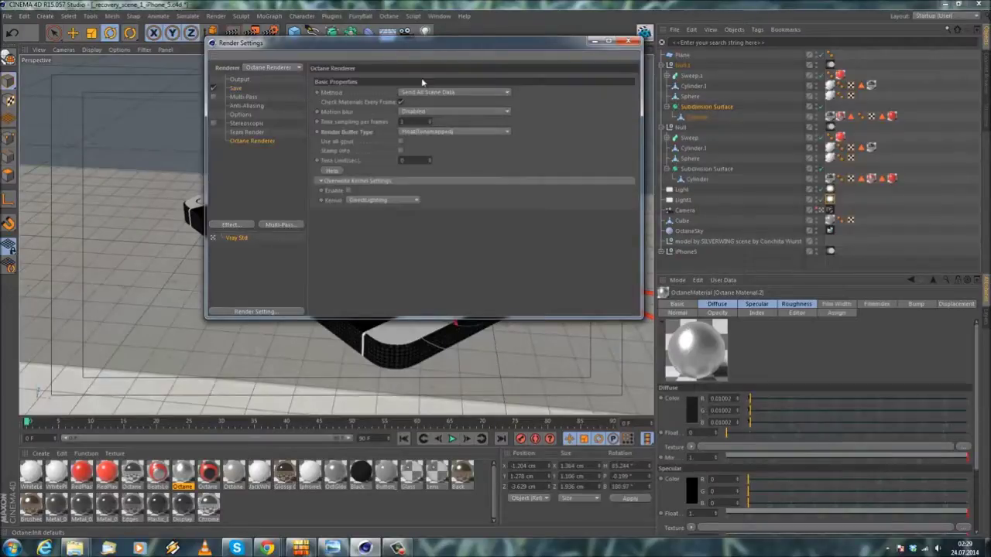
pyautogui.click(628, 42)
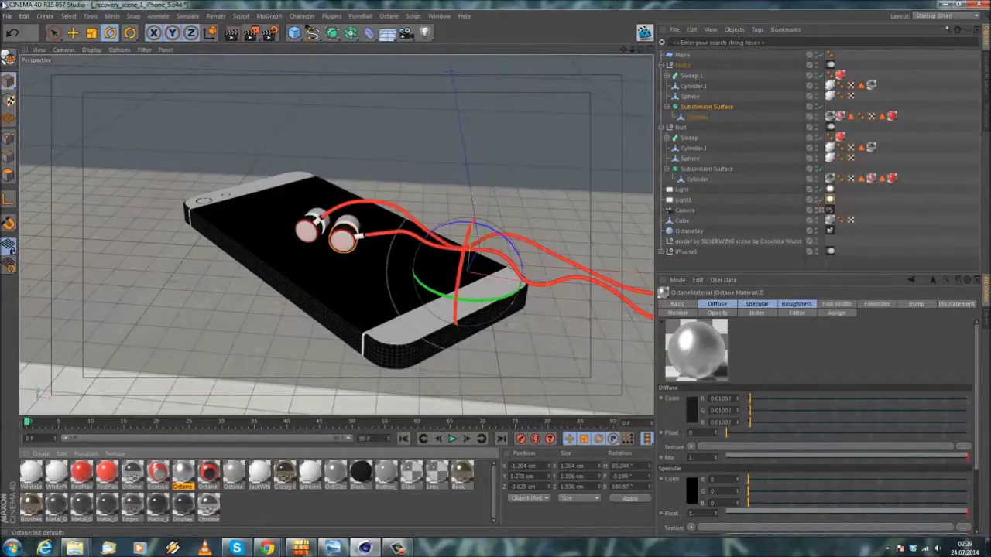
# Save the iPhone scene, and close the FinalRender.c4d project without saving its changes.
pyautogui.click(7, 16)
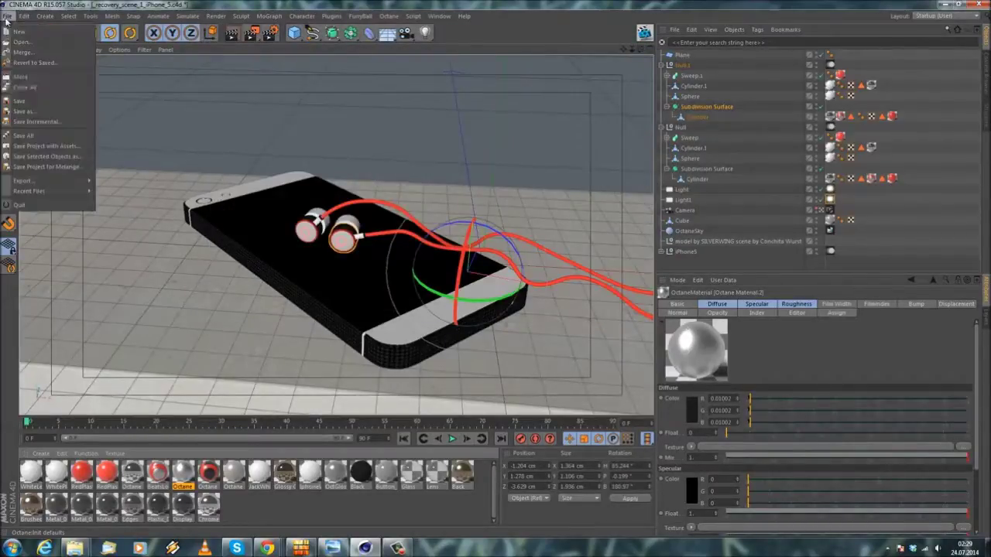
pyautogui.click(56, 106)
pyautogui.click(439, 15)
pyautogui.click(452, 240)
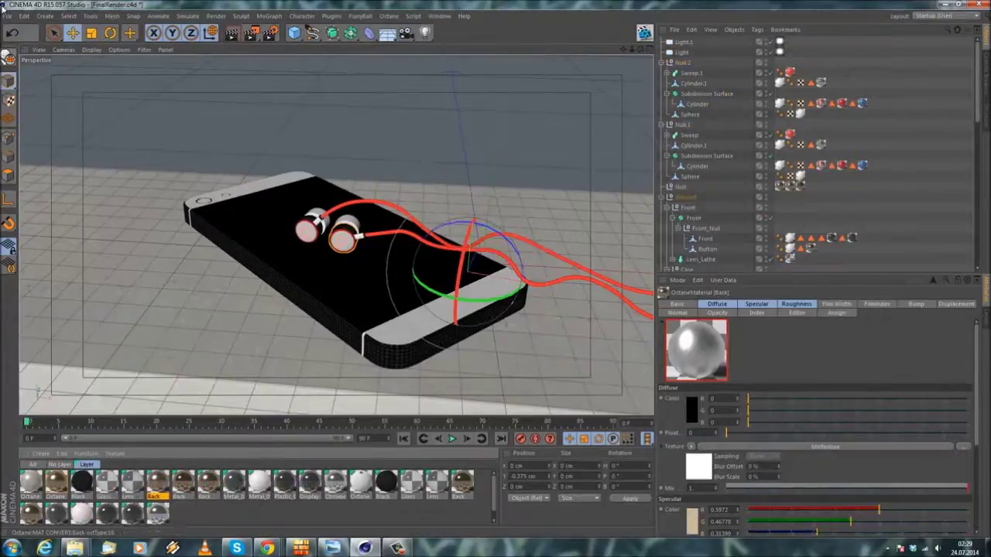
pyautogui.click(7, 15)
pyautogui.click(31, 77)
pyautogui.click(508, 315)
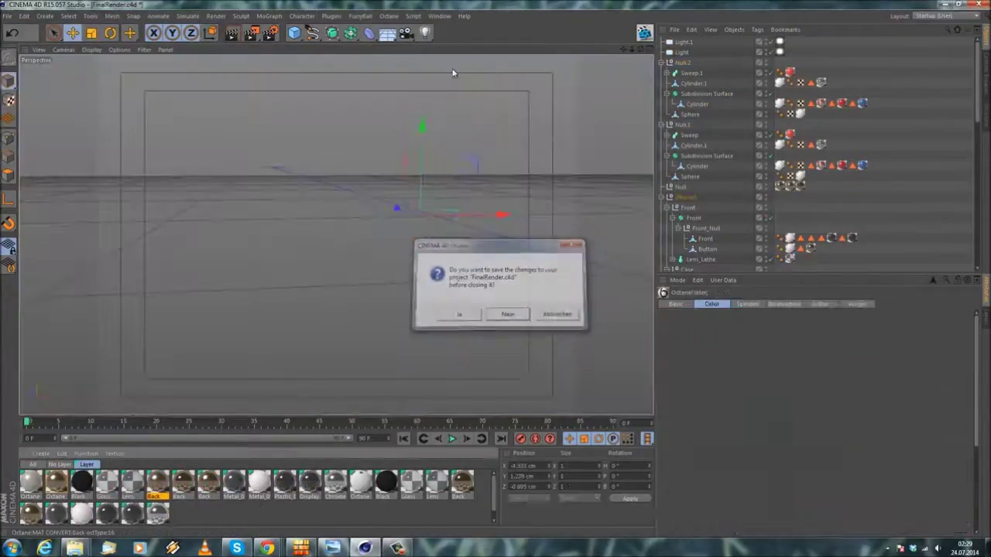
# Switch to the Untitled 3 project containing only the earphones and close it without saving.
pyautogui.click(439, 16)
pyautogui.click(452, 241)
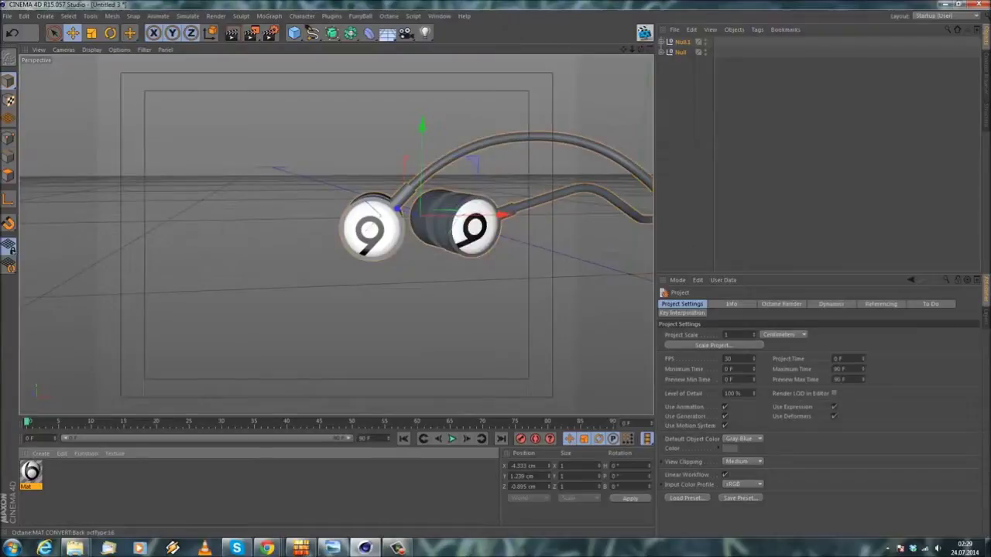
pyautogui.click(7, 15)
pyautogui.click(28, 79)
pyautogui.click(507, 314)
# Close the empty Untitled 2 project without saving, leaving the iPhone scene as the active project.
pyautogui.click(446, 17)
pyautogui.click(472, 249)
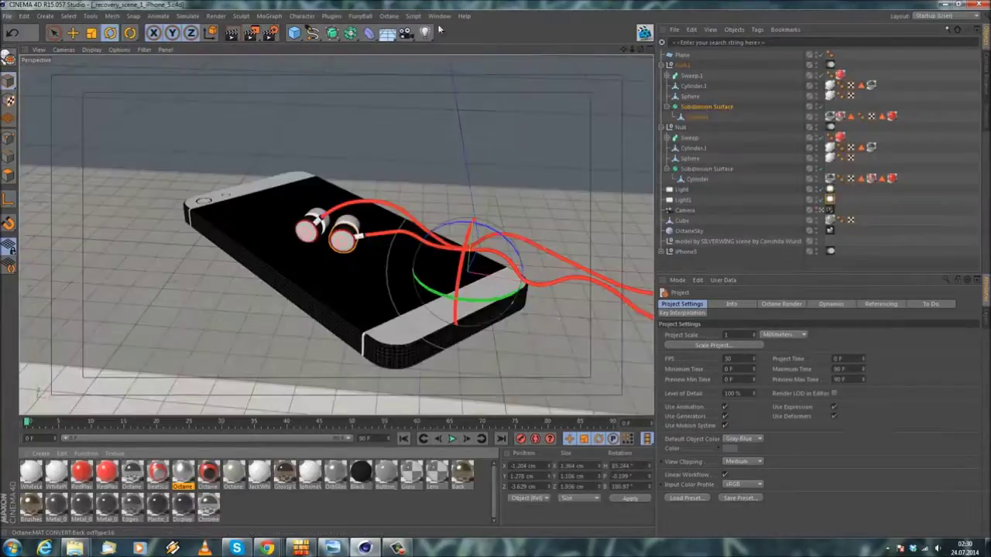
pyautogui.click(439, 16)
pyautogui.moveTo(476, 228)
pyautogui.click(569, 232)
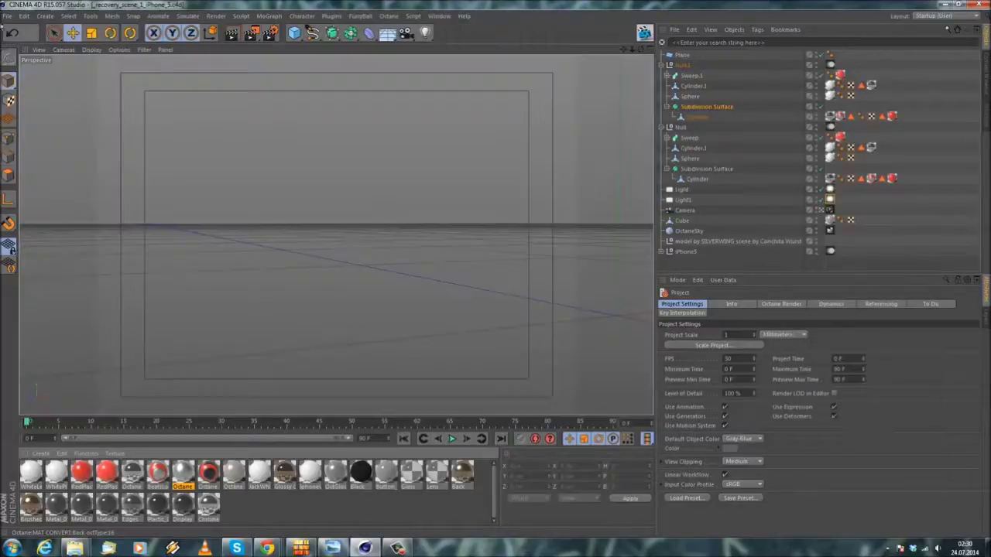
pyautogui.click(8, 15)
pyautogui.click(20, 77)
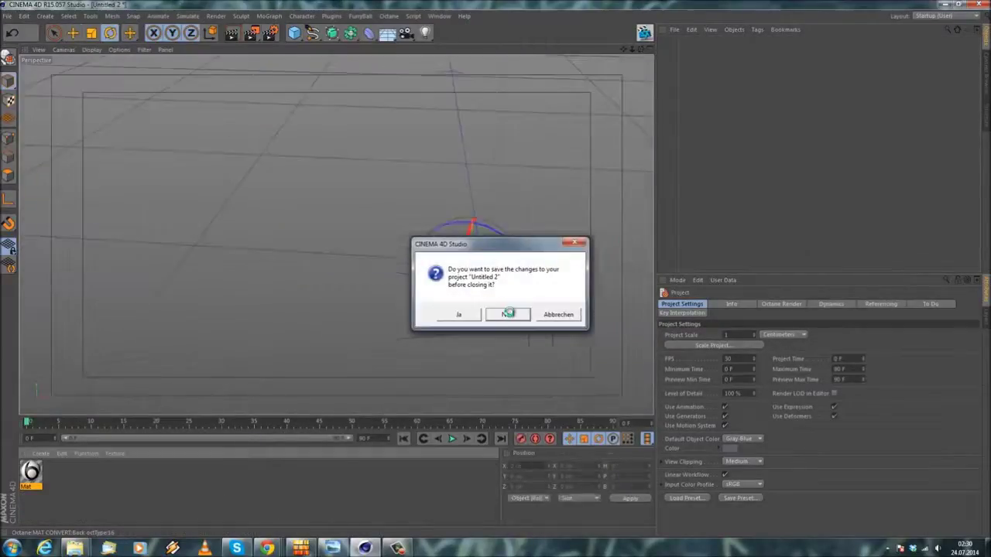
pyautogui.click(508, 314)
# Render the iPhone scene to the Picture Viewer.
pyautogui.click(216, 16)
pyautogui.click(256, 66)
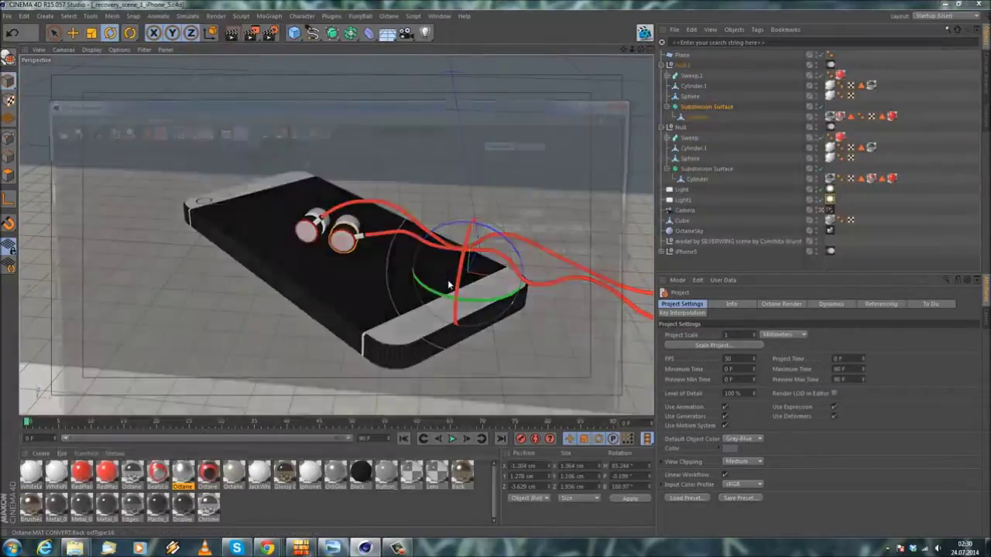
# Enlarge the Picture Viewer window and fit more of the rendering image into its view.
pyautogui.moveTo(313, 104); pyautogui.dragTo(278, 11)
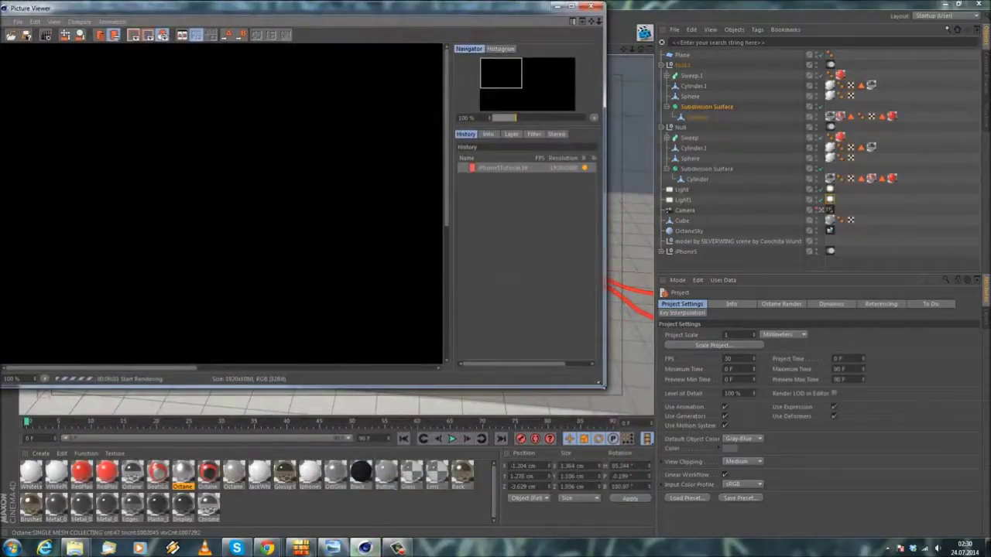
pyautogui.moveTo(607, 389); pyautogui.dragTo(913, 535)
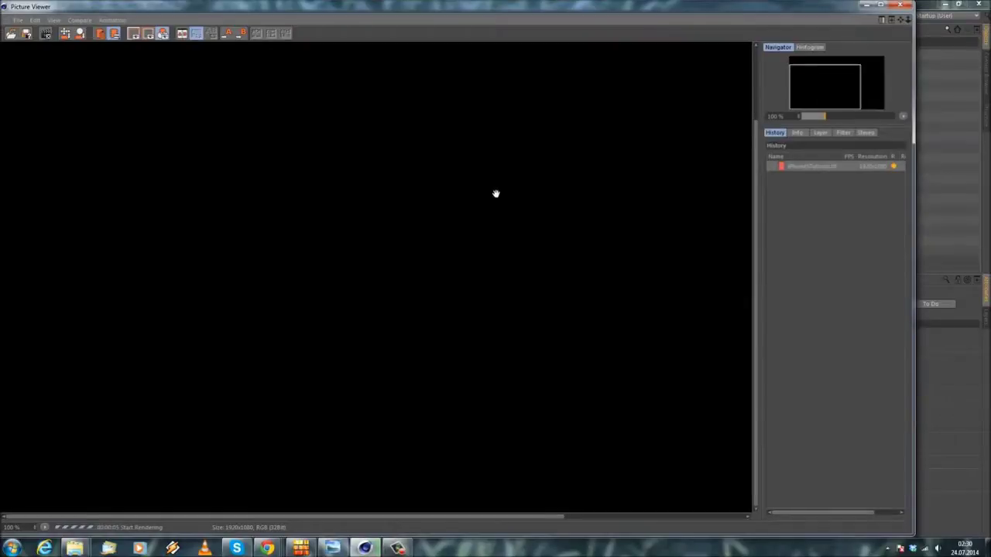
pyautogui.scroll(-2, 470, 258)
pyautogui.scroll(1, 470, 261)
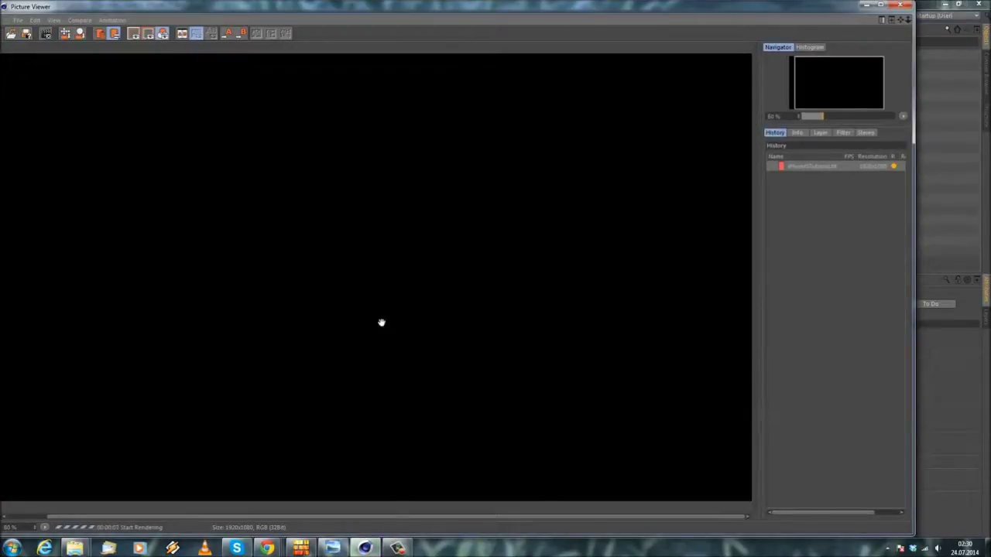
pyautogui.scroll(-1, 495, 204)
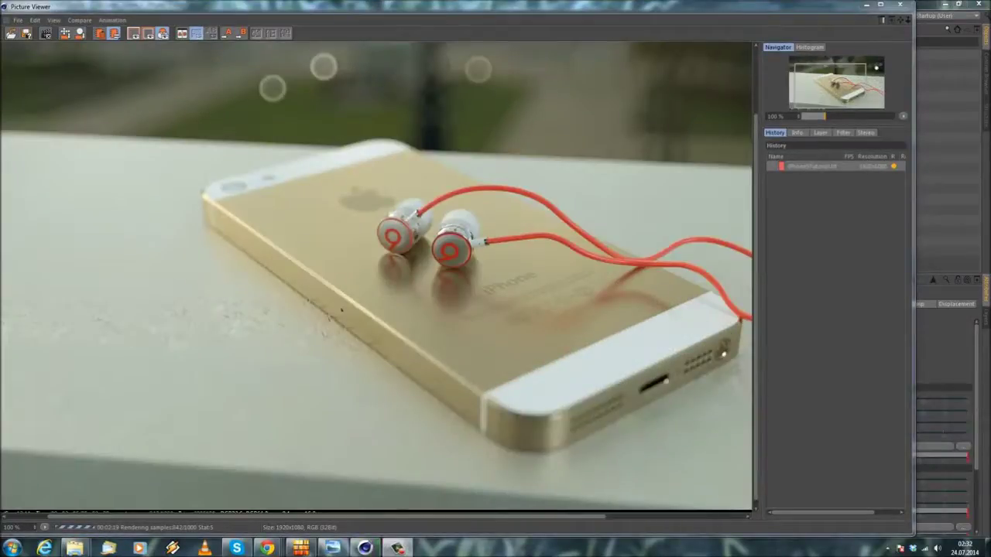
# Inspect the phone, earphones and cables in the rendered image, then close the Picture Viewer.
pyautogui.moveTo(328, 395); pyautogui.dragTo(384, 387)
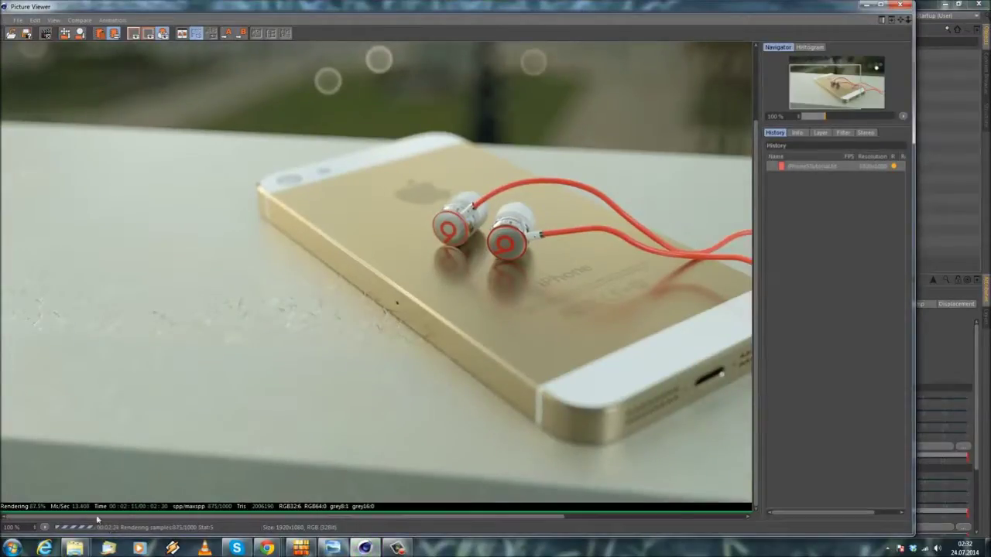
pyautogui.moveTo(587, 324); pyautogui.dragTo(409, 363)
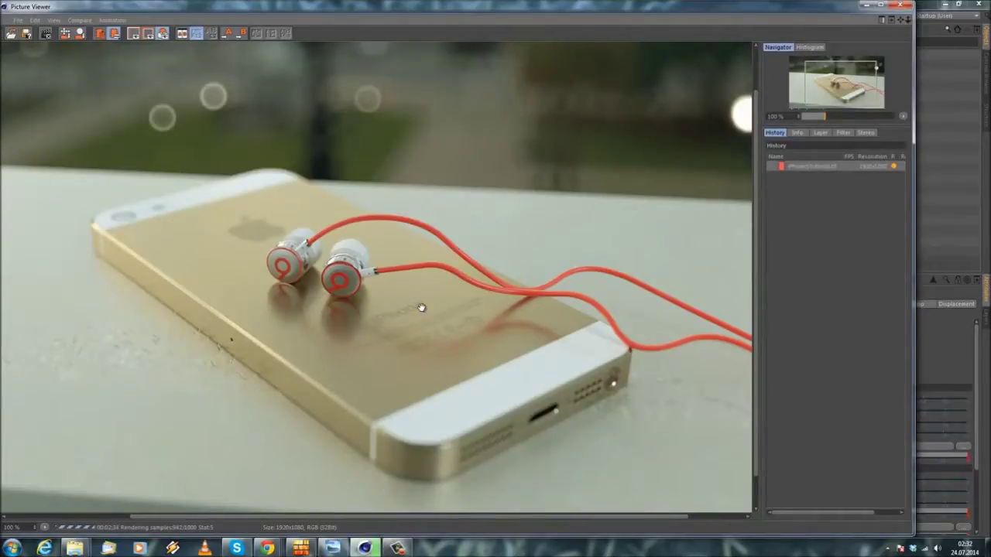
pyautogui.moveTo(475, 367); pyautogui.dragTo(366, 352)
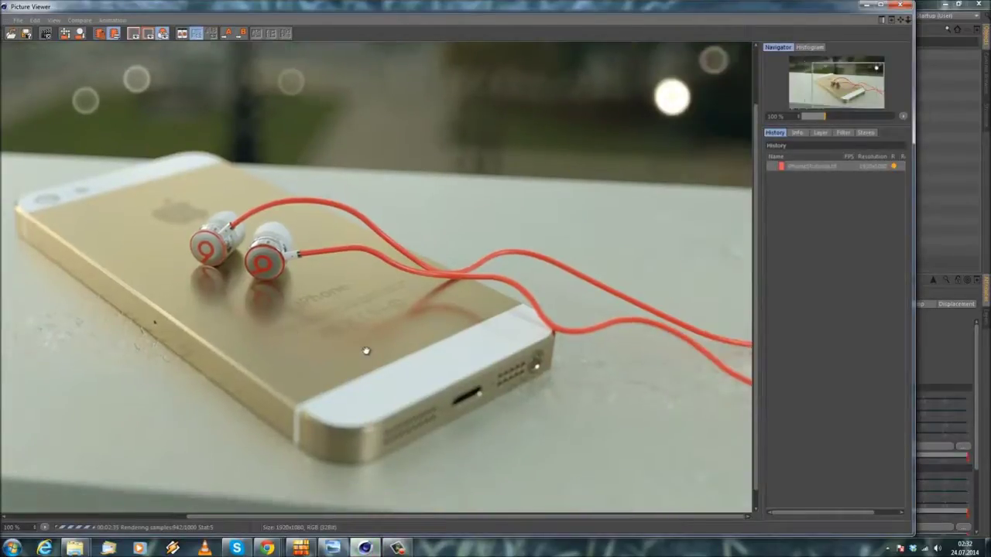
pyautogui.moveTo(206, 250); pyautogui.dragTo(260, 277)
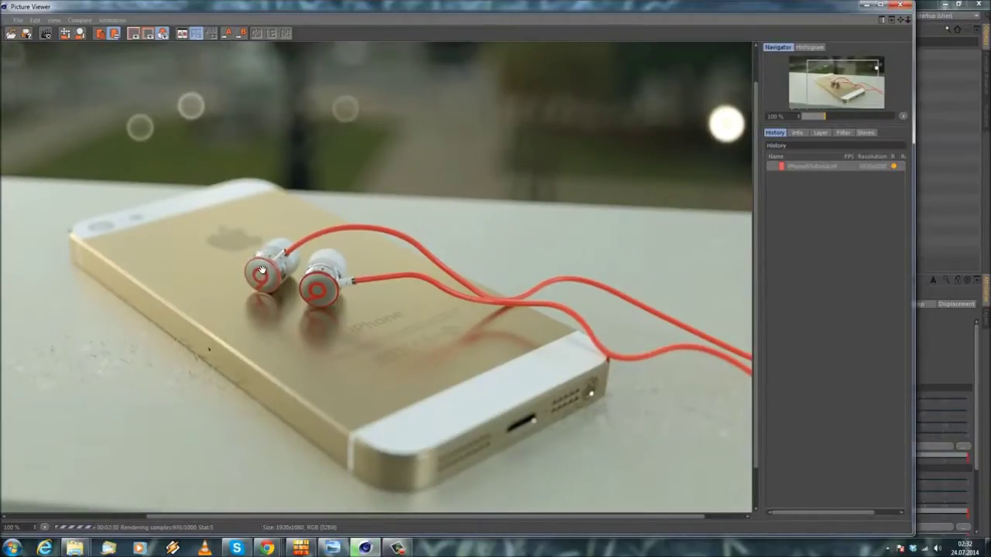
pyautogui.click(902, 6)
pyautogui.click(509, 311)
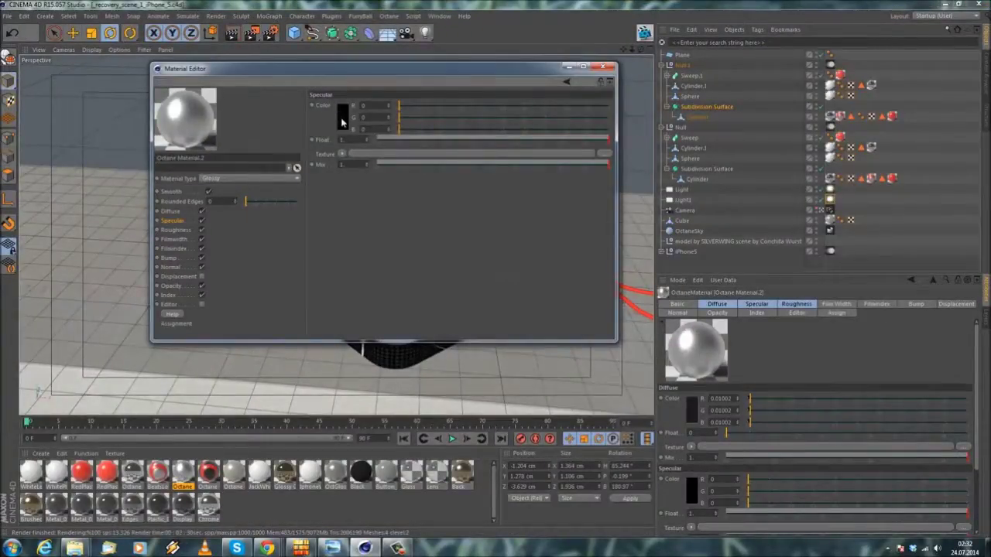
# Change the specular colour of Octane Material.2 from black to a light grey of 0.89 in R, G and B.
pyautogui.click(341, 122)
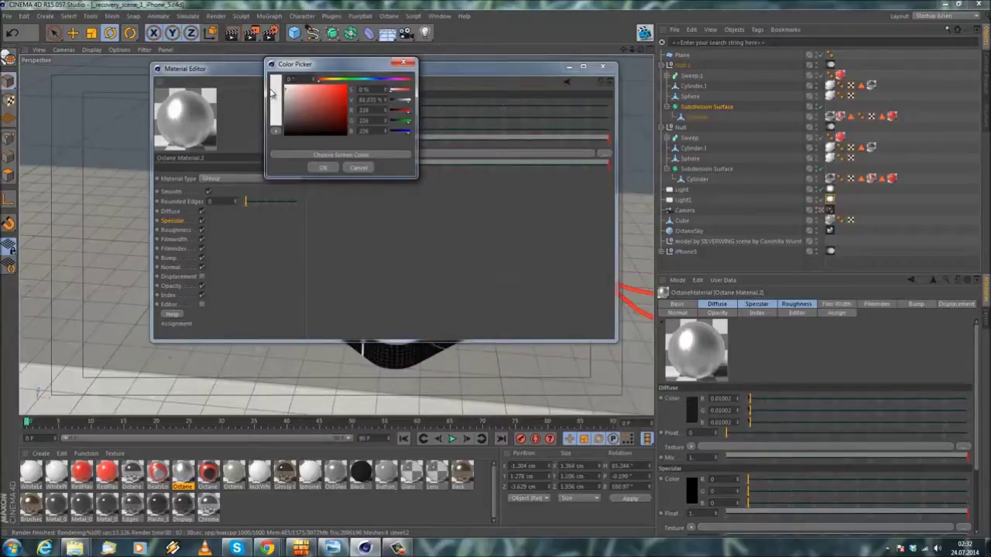
pyautogui.moveTo(266, 92); pyautogui.dragTo(266, 90)
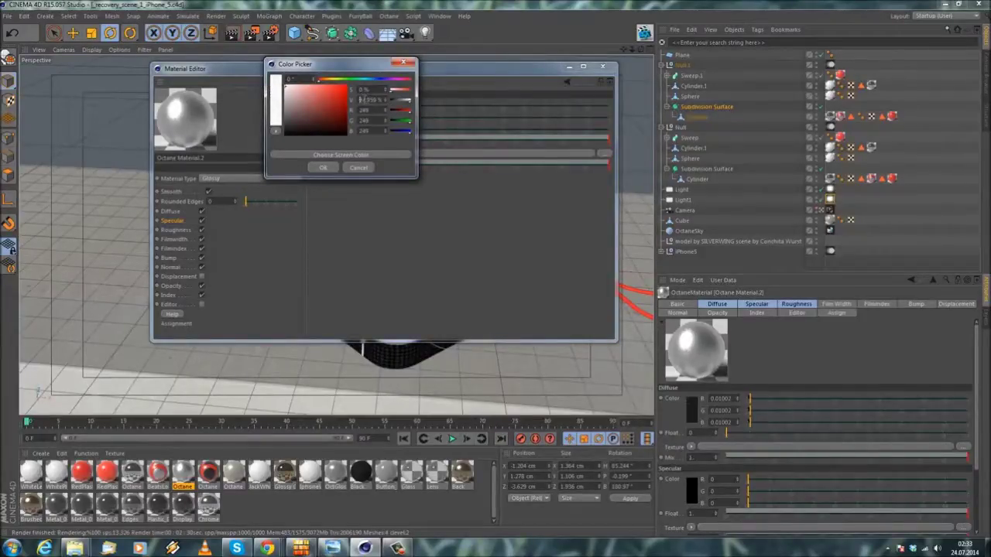
pyautogui.press('Return')
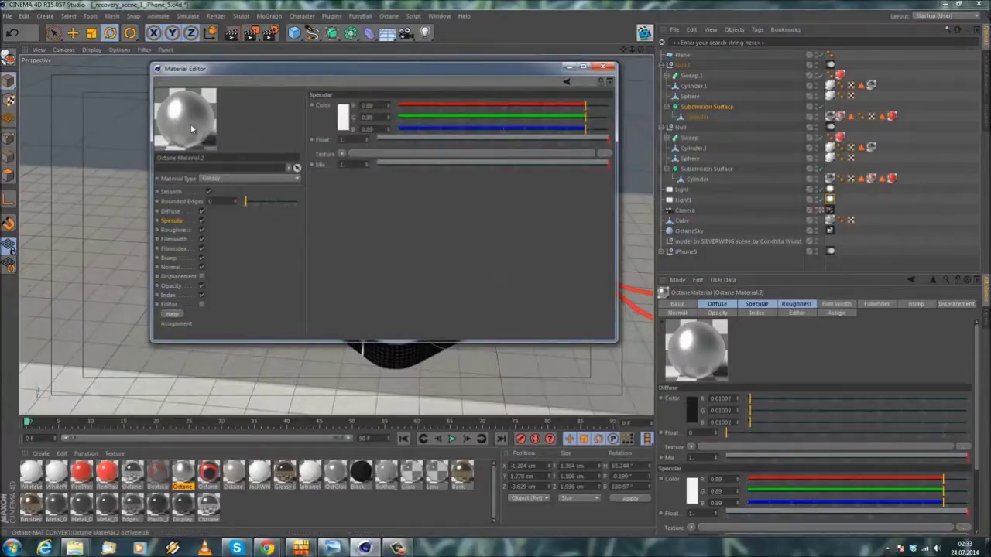
pyautogui.click(347, 122)
pyautogui.moveTo(293, 93); pyautogui.dragTo(237, 62)
pyautogui.click(323, 169)
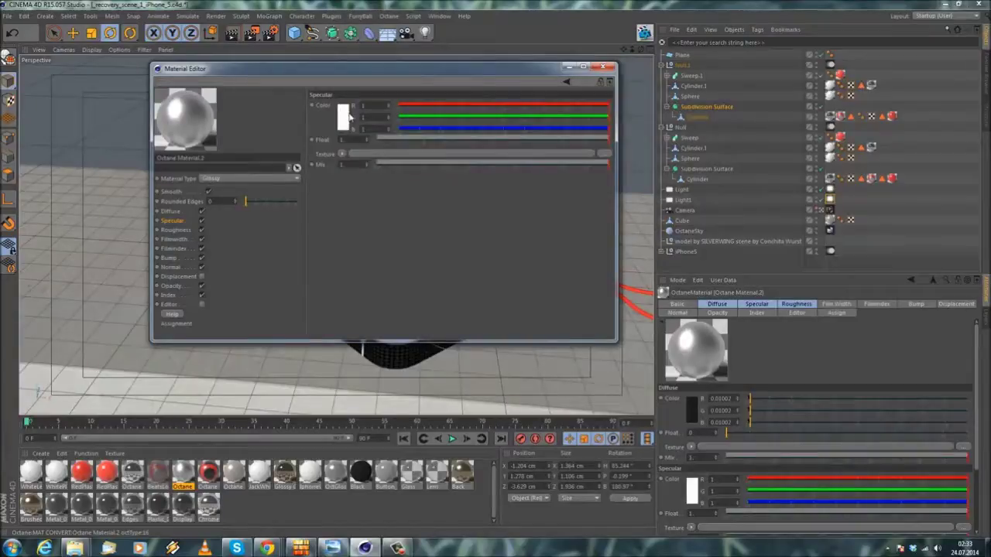
pyautogui.click(349, 117)
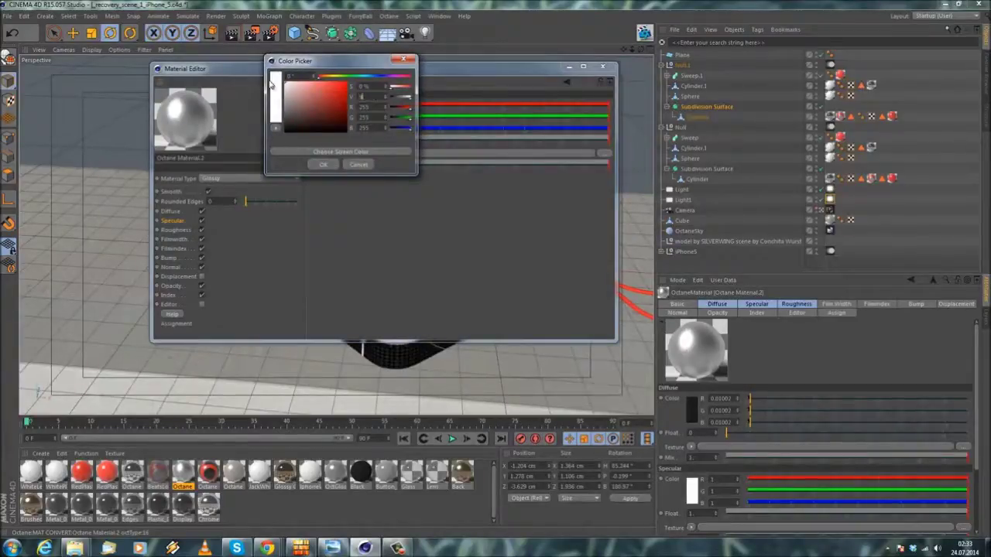
pyautogui.press('Return')
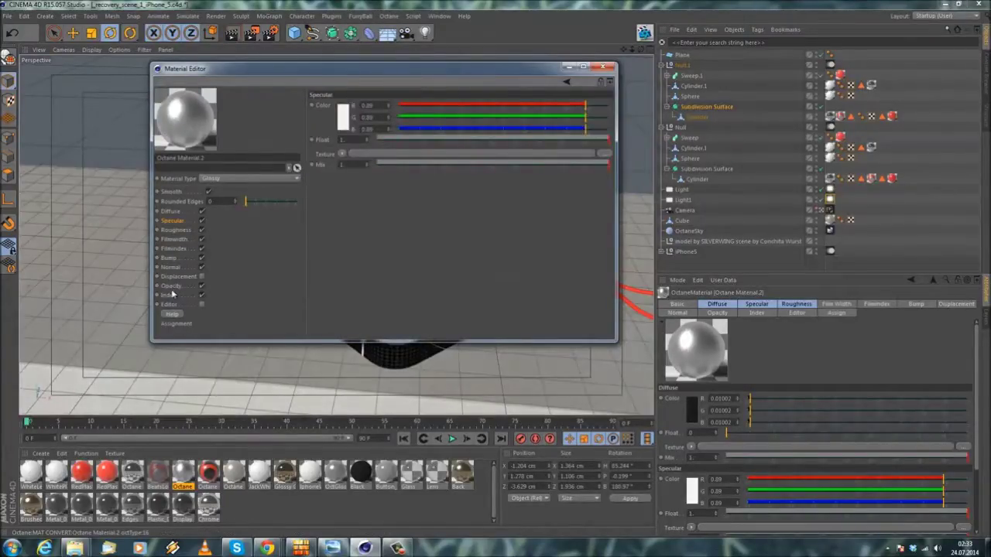
# Set the index of Octane Material.2 to 8, close the Material Editor and save the scene.
pyautogui.click(171, 296)
pyautogui.moveTo(353, 106); pyautogui.dragTo(335, 106)
pyautogui.write('8')
pyautogui.press('Return')
pyautogui.click(604, 67)
pyautogui.click(7, 16)
pyautogui.click(17, 100)
# Leave the scene camera's view and select the red cable sweep of the front earphone up close.
pyautogui.click(821, 211)
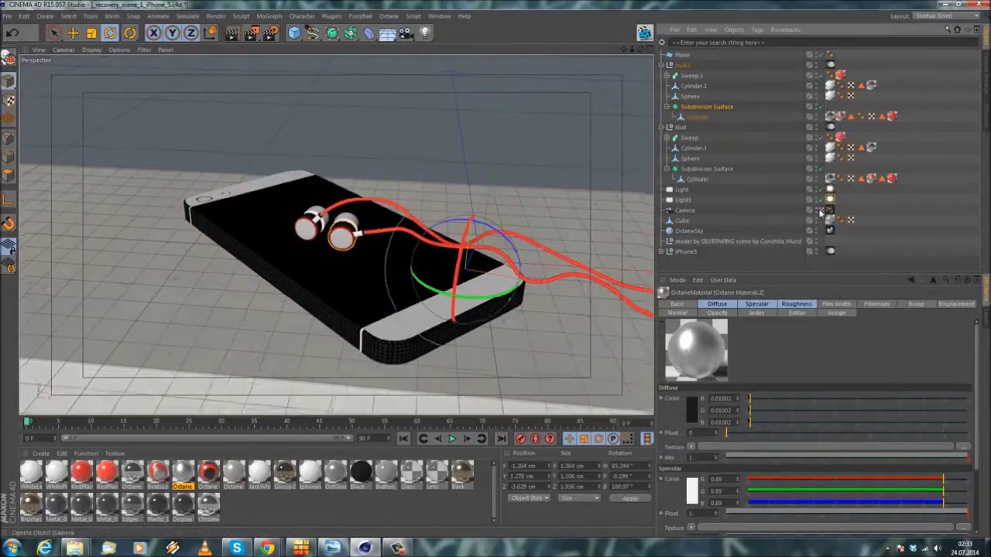
pyautogui.keyDown('alt'); pyautogui.moveTo(421, 121); pyautogui.dragTo(595, 153); pyautogui.keyUp('alt')
pyautogui.keyDown('alt'); pyautogui.moveTo(529, 152); pyautogui.dragTo(511, 214, button='right'); pyautogui.keyUp('alt')
pyautogui.keyDown('alt'); pyautogui.moveTo(510, 182); pyautogui.dragTo(586, 182); pyautogui.keyUp('alt')
pyautogui.keyDown('alt'); pyautogui.moveTo(538, 196); pyautogui.dragTo(546, 199, button='right'); pyautogui.keyUp('alt')
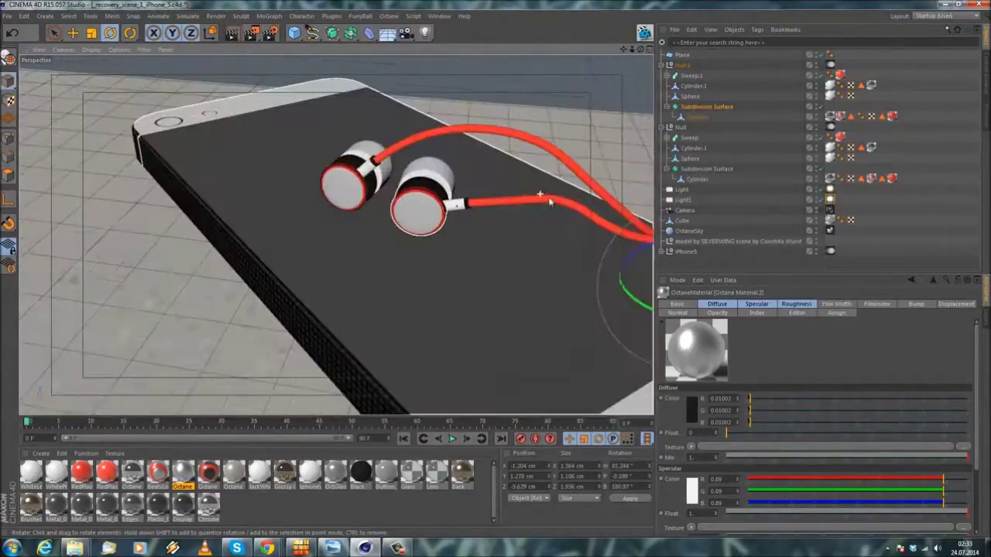
pyautogui.click(550, 202)
pyautogui.keyDown('alt'); pyautogui.moveTo(553, 201); pyautogui.dragTo(624, 130); pyautogui.keyUp('alt')
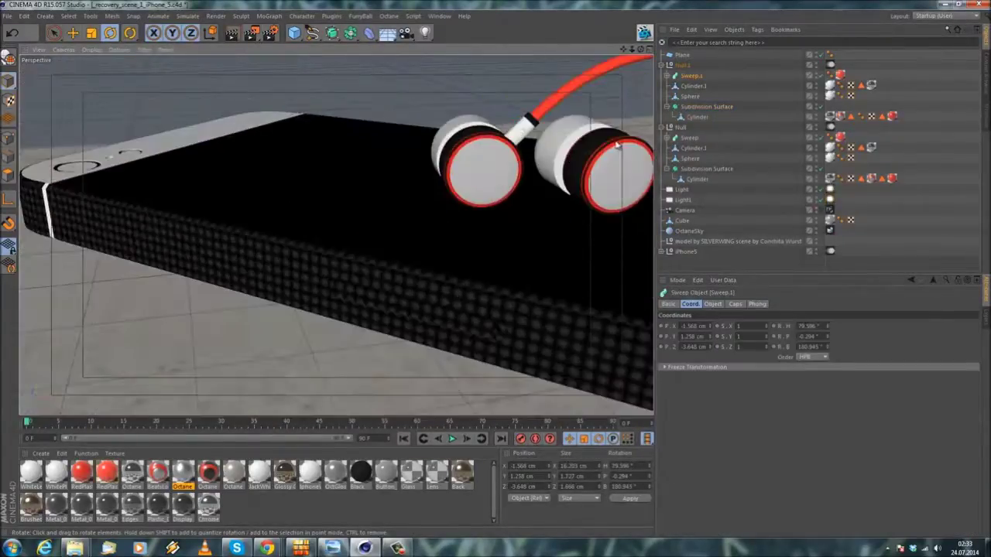
# Select the Spline inside Sweep.1 and switch to point editing mode.
pyautogui.click(667, 76)
pyautogui.keyDown('alt'); pyautogui.moveTo(522, 167); pyautogui.dragTo(295, 197, button='middle'); pyautogui.keyUp('alt')
pyautogui.click(694, 96)
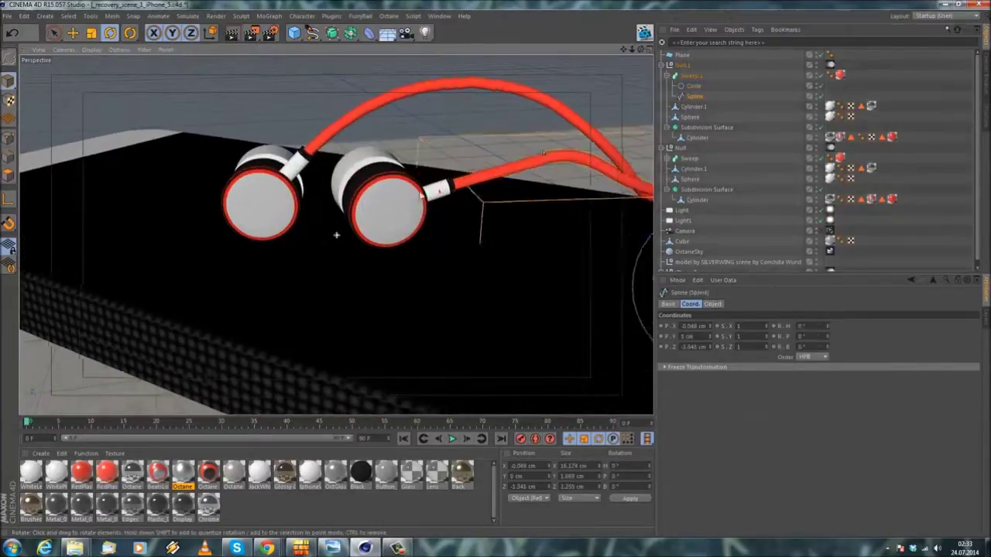
pyautogui.click(717, 305)
pyautogui.keyDown('alt'); pyautogui.moveTo(360, 230); pyautogui.dragTo(323, 249); pyautogui.keyUp('alt')
pyautogui.click(9, 139)
pyautogui.scroll(2, 447, 254)
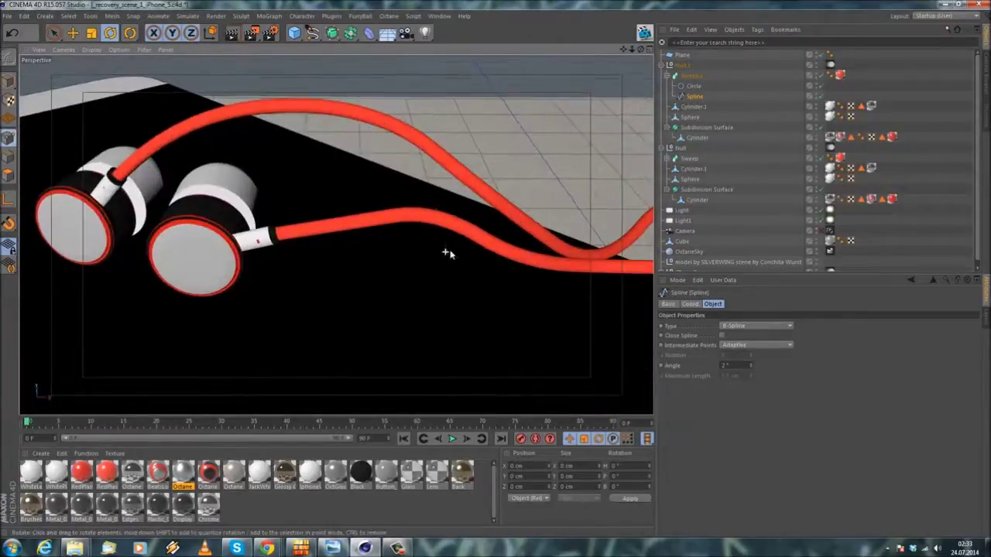
# Reshape the front earphone's cable by moving its spline control point near the first bend with the Move tool.
pyautogui.click(437, 210)
pyautogui.keyDown('alt'); pyautogui.moveTo(435, 253); pyautogui.dragTo(348, 230); pyautogui.keyUp('alt')
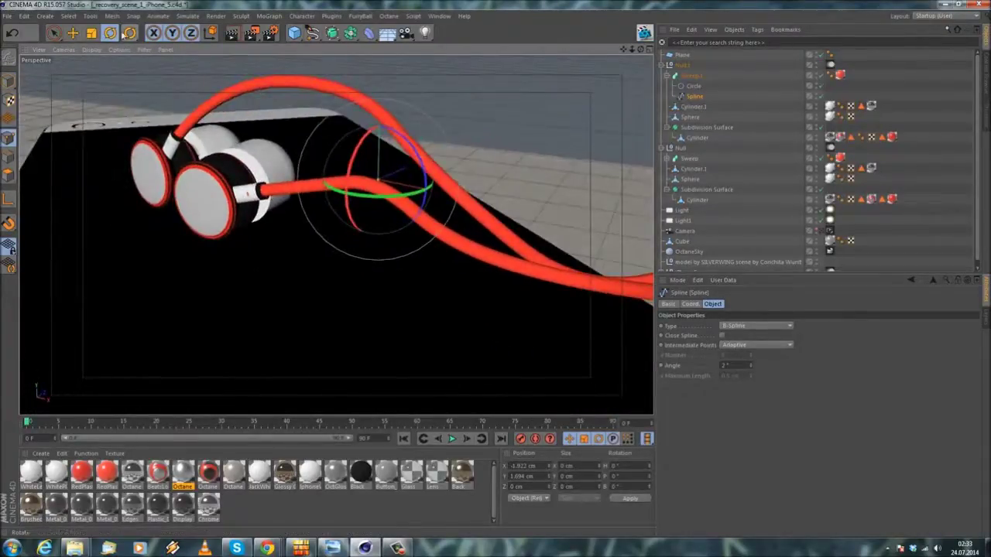
pyautogui.click(72, 33)
pyautogui.moveTo(421, 189); pyautogui.dragTo(377, 297)
pyautogui.click(430, 267)
pyautogui.click(413, 262)
pyautogui.scroll(-3, 344, 274)
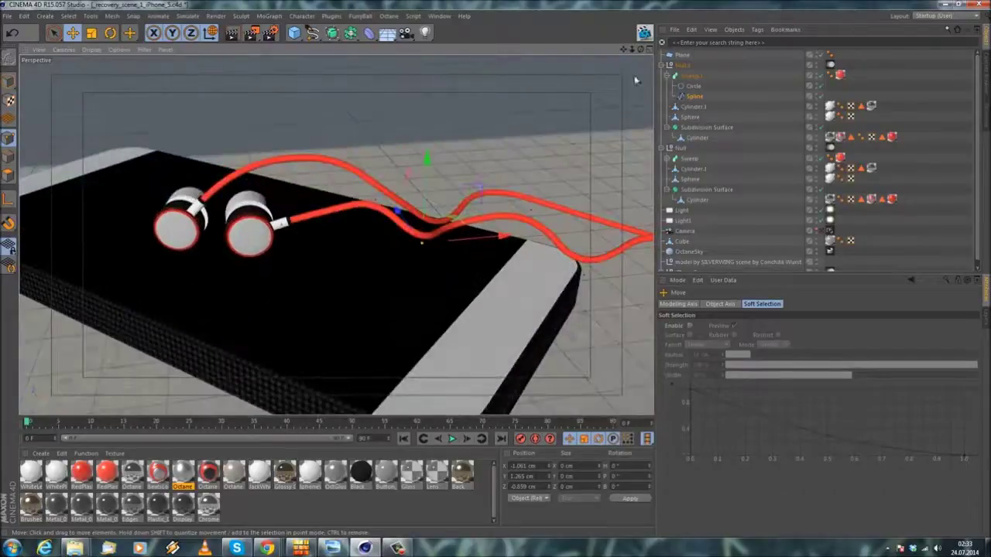
# Return to the scene camera's view and add a Protection tag to the Camera.
pyautogui.click(822, 231)
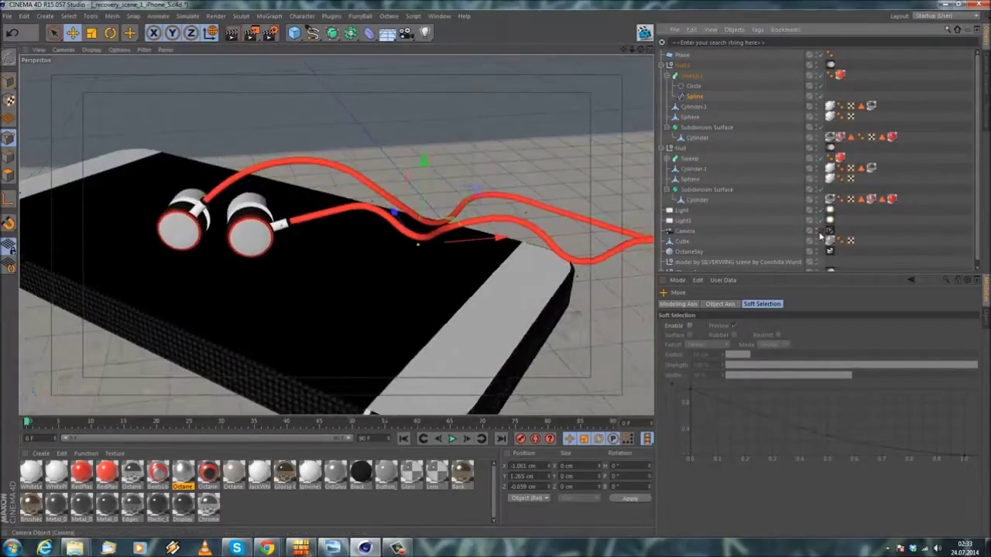
pyautogui.rightClick(678, 232)
pyautogui.moveTo(710, 115)
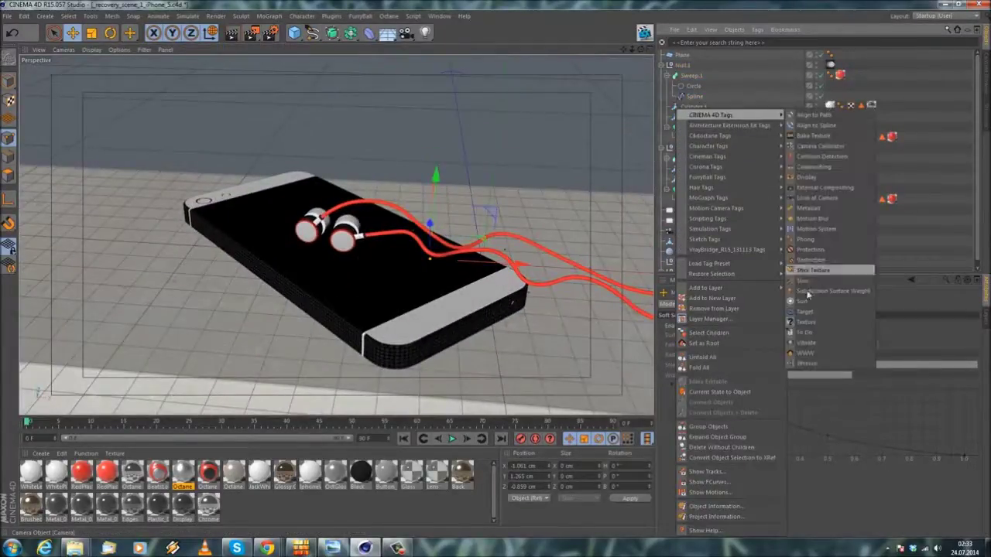
pyautogui.click(821, 254)
# Run an Octane Live Viewer render to check the reshaped cable, then close the Live Viewer and Octane windows.
pyautogui.click(645, 32)
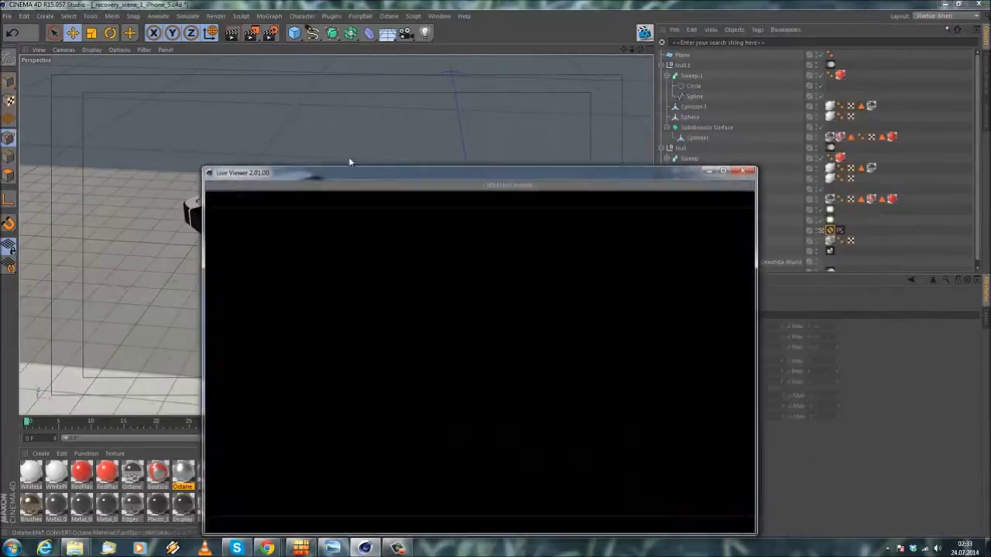
pyautogui.click(211, 226)
pyautogui.moveTo(237, 199); pyautogui.dragTo(731, 137)
pyautogui.moveTo(527, 186); pyautogui.dragTo(555, 187)
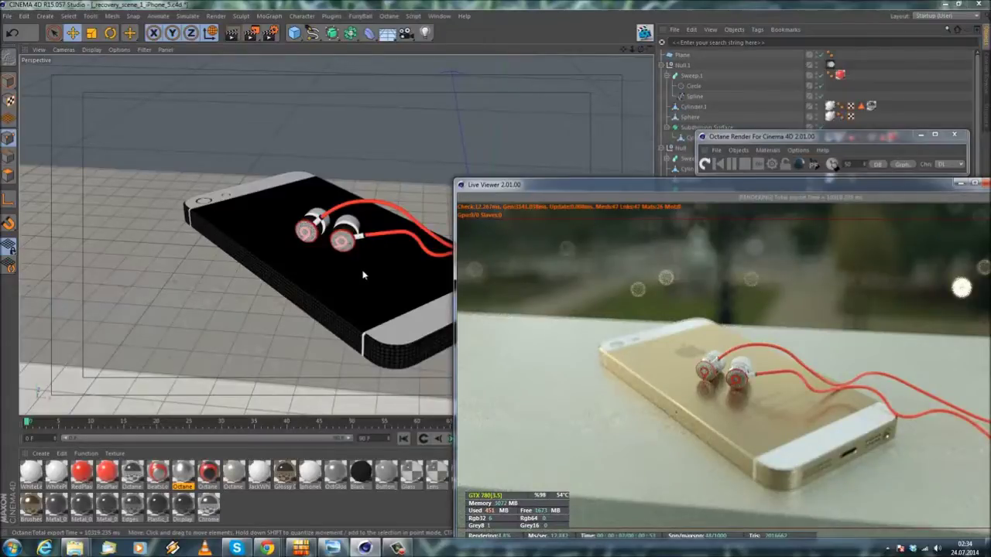
pyautogui.click(974, 184)
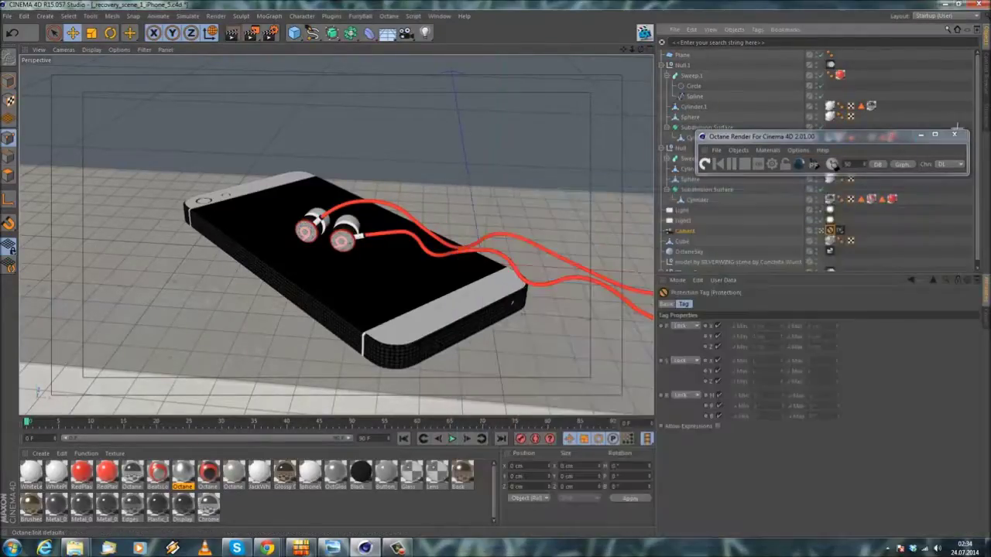
pyautogui.click(955, 136)
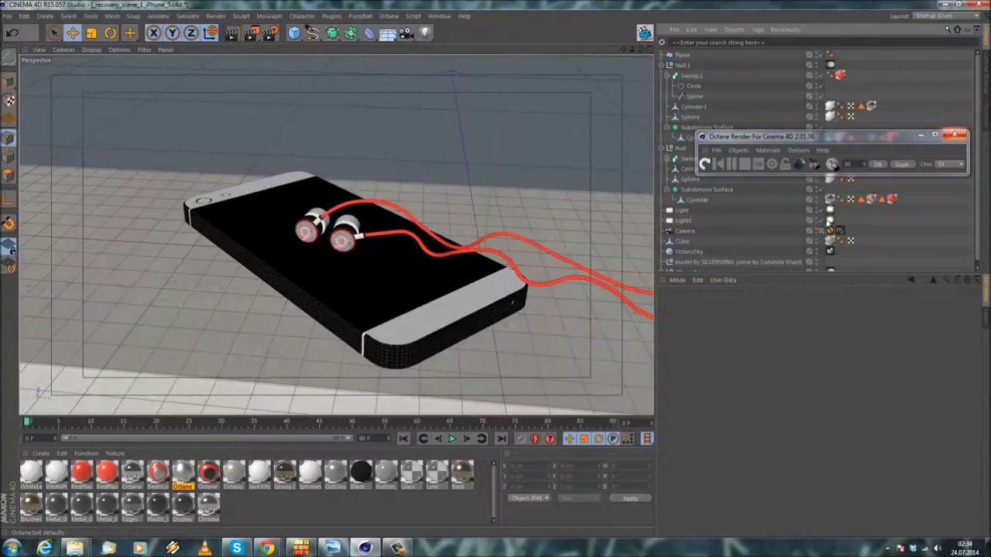
# Leave the camera view and reselect the Spline inside Sweep.1 for another edit of the front cable.
pyautogui.click(822, 232)
pyautogui.scroll(6, 334, 224)
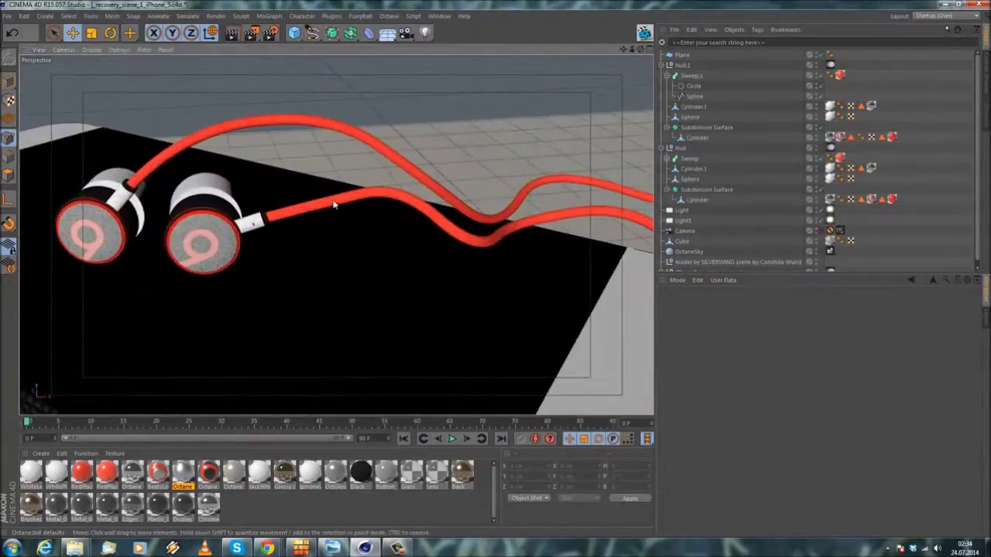
pyautogui.click(336, 204)
pyautogui.scroll(2, 341, 208)
pyautogui.keyDown('alt'); pyautogui.moveTo(345, 207); pyautogui.dragTo(272, 238); pyautogui.keyUp('alt')
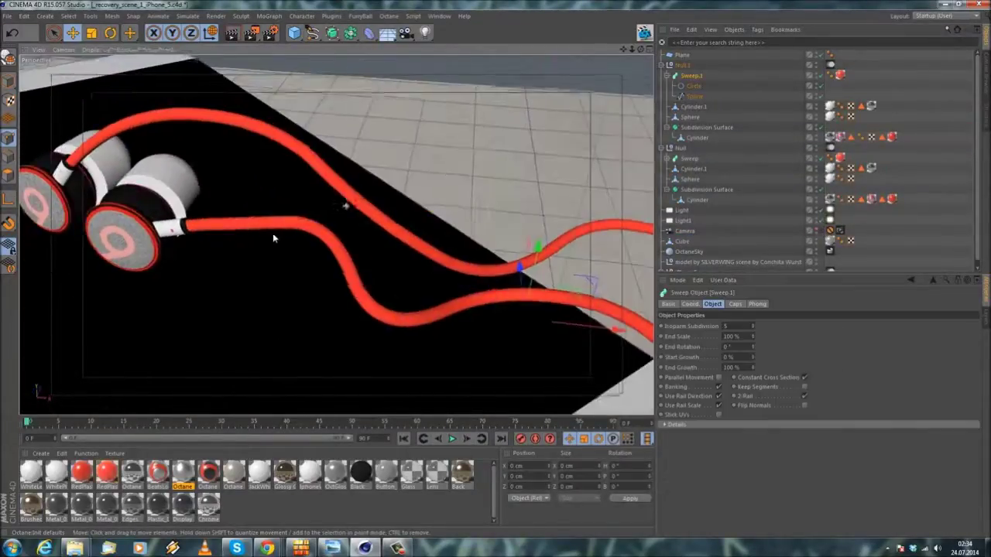
pyautogui.click(694, 96)
# Adjust the front earphone cable's curve over the phone by moving a spline point between the earphone and the dip.
pyautogui.scroll(2, 202, 250)
pyautogui.click(375, 215)
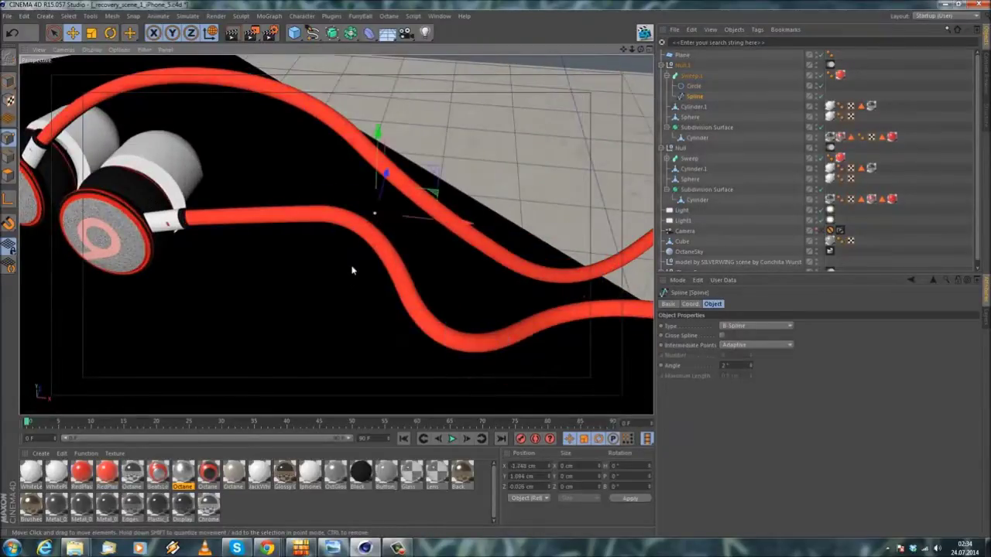
pyautogui.keyDown('alt'); pyautogui.moveTo(350, 276); pyautogui.dragTo(377, 236); pyautogui.keyUp('alt')
pyautogui.moveTo(440, 198); pyautogui.dragTo(397, 196)
pyautogui.moveTo(344, 153); pyautogui.dragTo(480, 268)
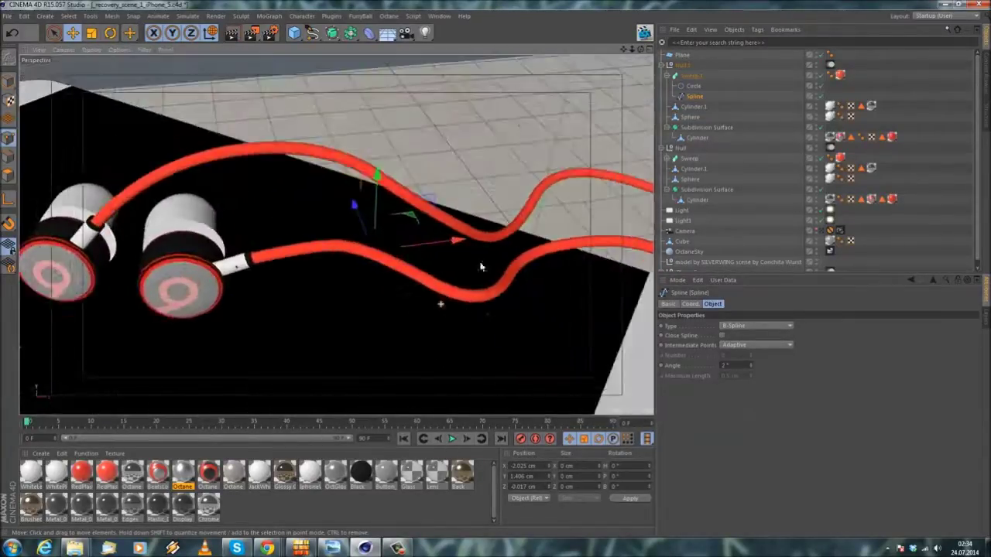
# Return to the scene camera's view and render the adjusted cable in the Octane Live Viewer.
pyautogui.scroll(-1, 866, 104)
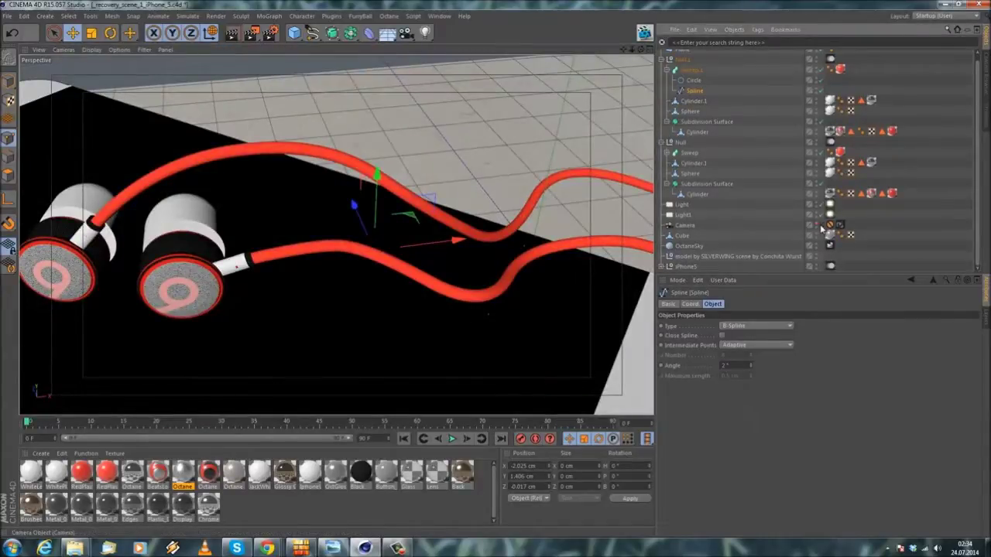
pyautogui.click(822, 226)
pyautogui.click(645, 33)
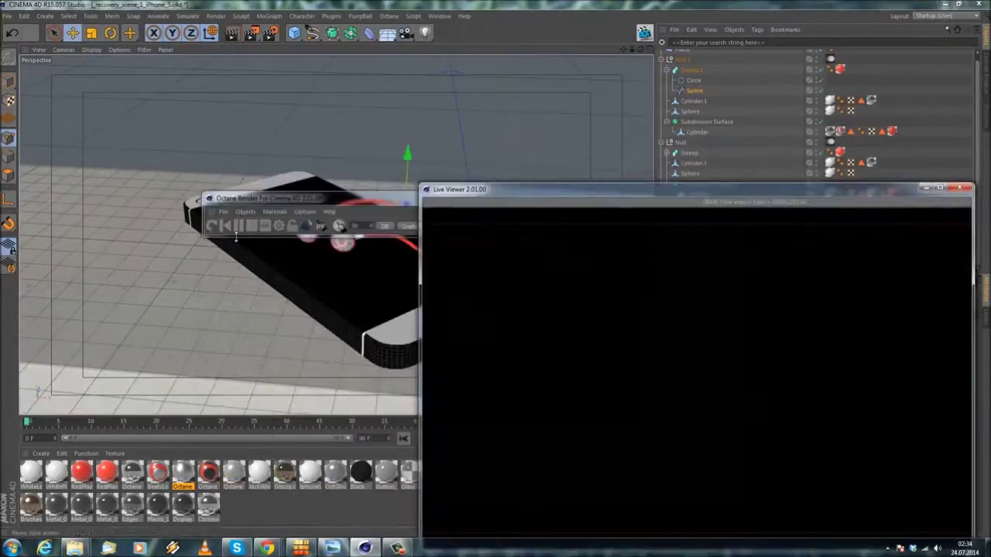
pyautogui.moveTo(244, 198); pyautogui.dragTo(741, 140)
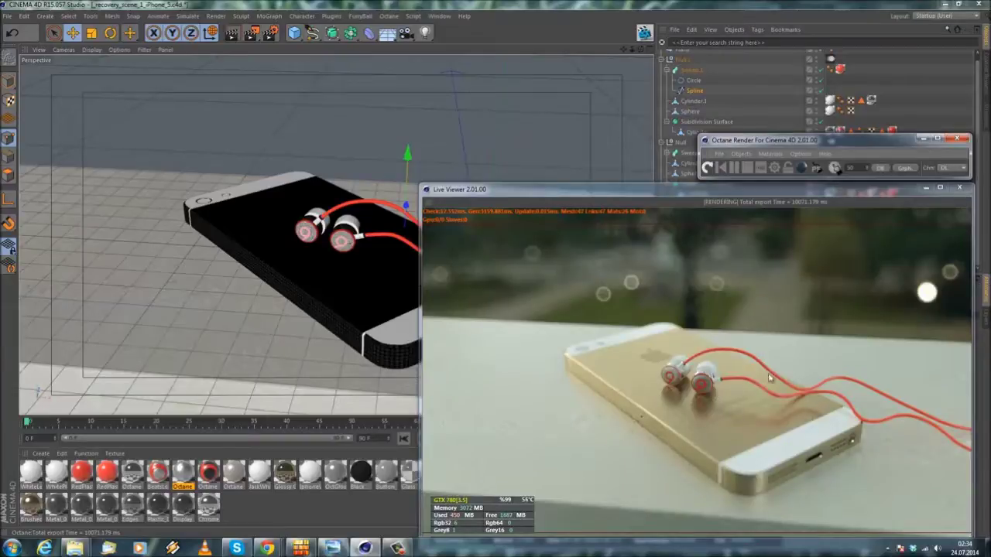
# Select the Null.1 earphone group as a whole and shift it slightly back across the phone, with its cable.
pyautogui.click(926, 188)
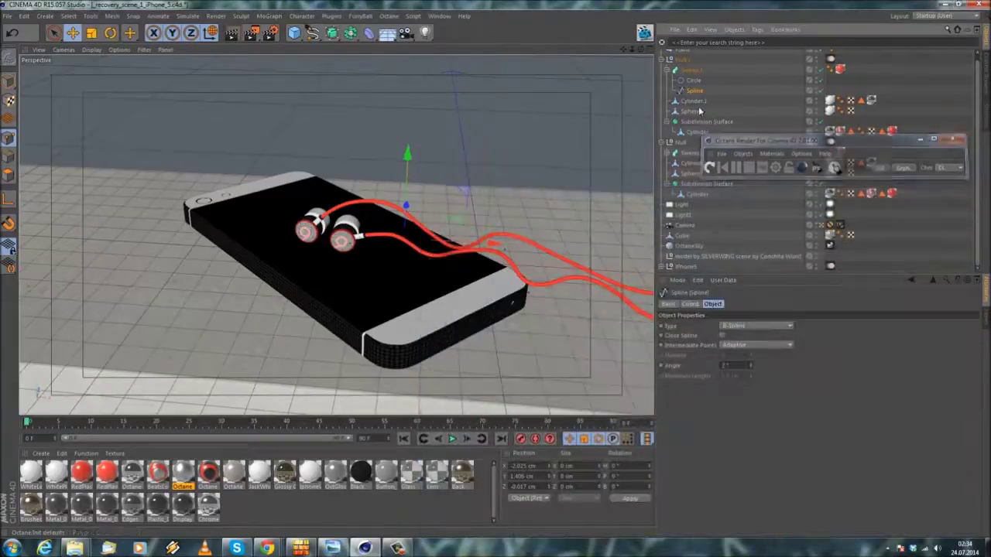
pyautogui.click(669, 59)
pyautogui.click(683, 66)
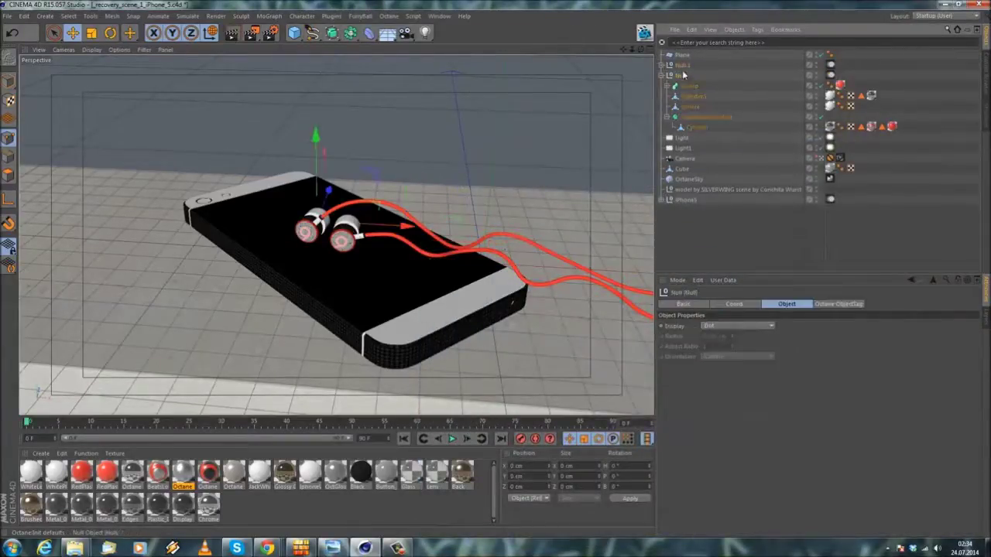
pyautogui.moveTo(356, 217); pyautogui.dragTo(355, 211)
# Render the repositioned earphone in the Octane Live Viewer, then close the viewer.
pyautogui.click(644, 34)
pyautogui.moveTo(302, 177); pyautogui.dragTo(531, 178)
pyautogui.moveTo(243, 198); pyautogui.dragTo(747, 137)
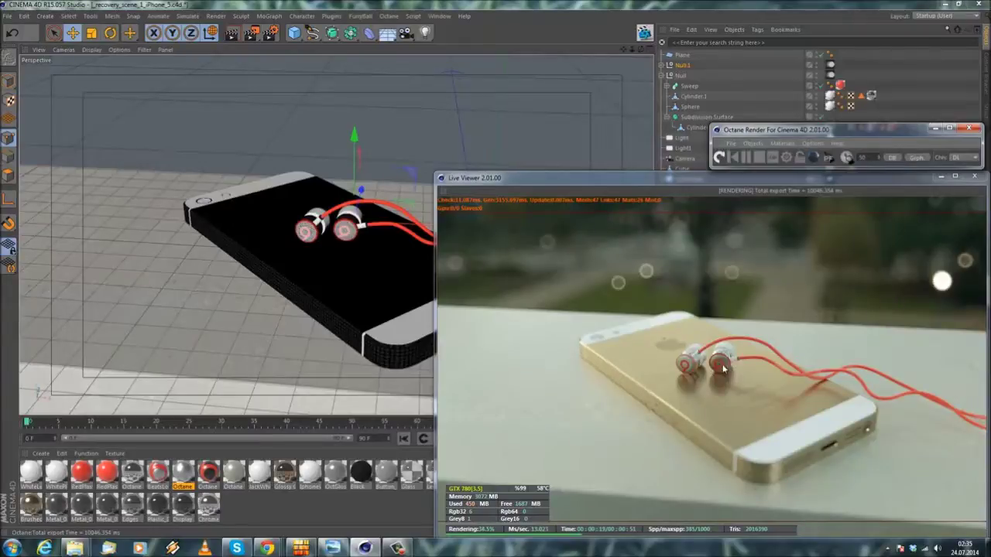
pyautogui.click(977, 177)
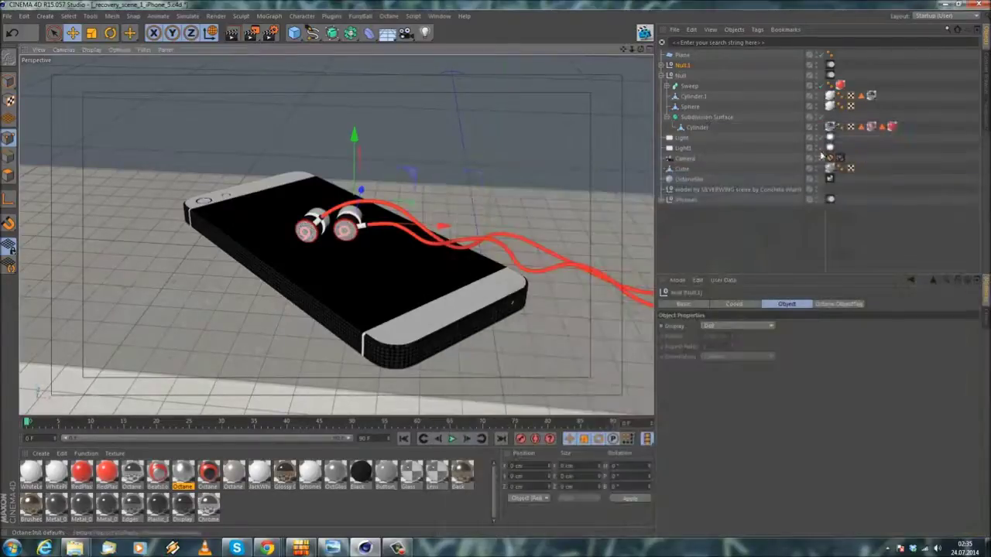
# Leave the camera view, select Light1 together with Plane, and move both horizontally across the area in front of the phone.
pyautogui.click(822, 158)
pyautogui.keyDown('alt'); pyautogui.moveTo(392, 294); pyautogui.dragTo(312, 339); pyautogui.keyUp('alt')
pyautogui.scroll(-5, 353, 301)
pyautogui.keyDown('alt'); pyautogui.moveTo(311, 339); pyautogui.dragTo(334, 206, button='middle'); pyautogui.keyUp('alt')
pyautogui.scroll(-5, 322, 217)
pyautogui.keyDown('alt'); pyautogui.moveTo(235, 329); pyautogui.dragTo(251, 265); pyautogui.keyUp('alt')
pyautogui.keyDown('alt'); pyautogui.moveTo(336, 235); pyautogui.dragTo(382, 349); pyautogui.keyUp('alt')
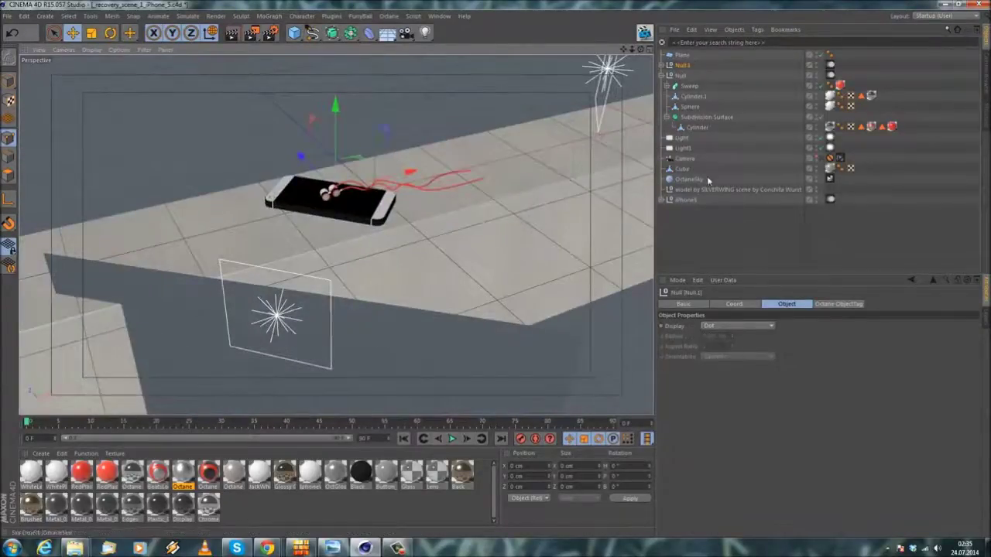
pyautogui.click(683, 148)
pyautogui.keyDown('ctrl'); pyautogui.click(679, 55); pyautogui.keyUp('ctrl')
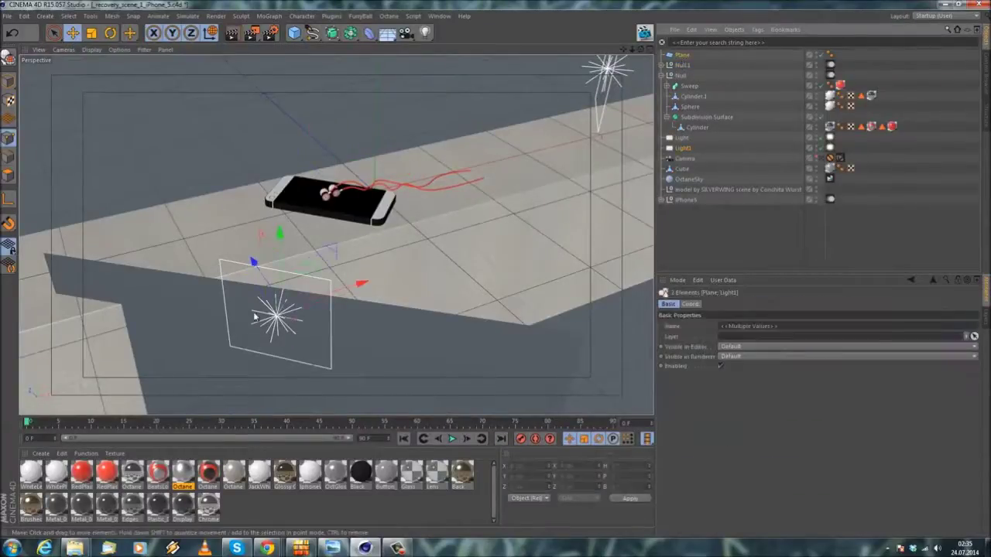
pyautogui.moveTo(317, 304); pyautogui.dragTo(412, 268)
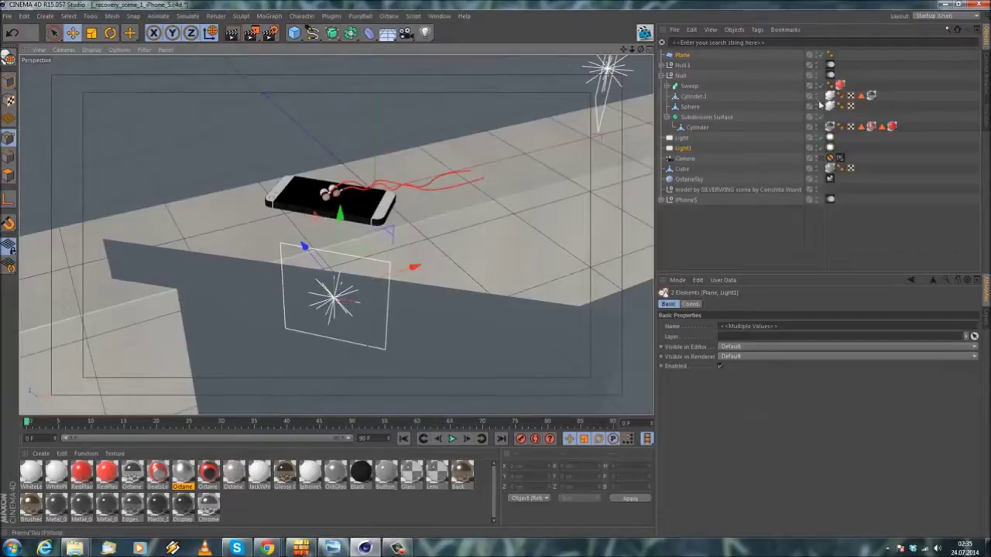
# Restore the scene camera's view and run a Live Viewer render to check the moved light and plane.
pyautogui.click(829, 158)
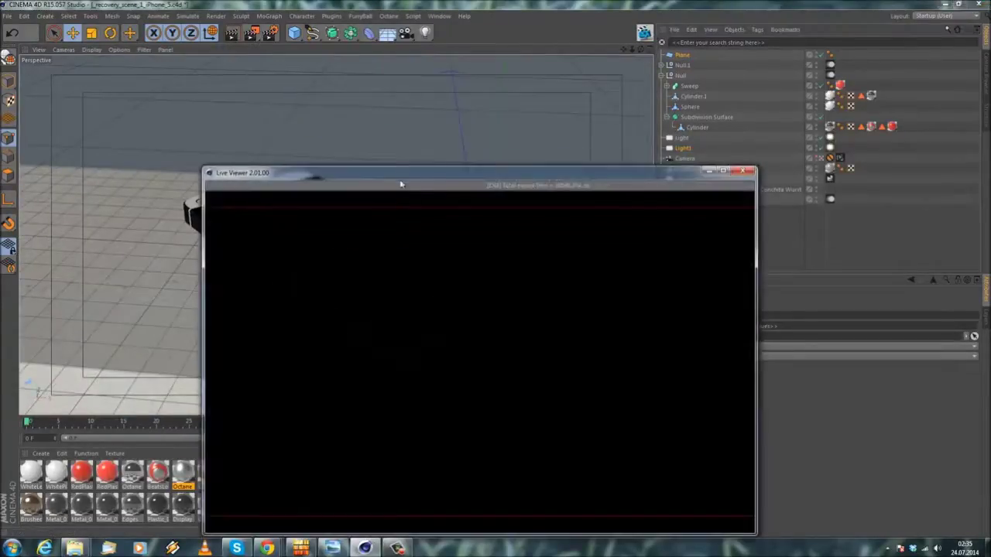
pyautogui.moveTo(401, 180); pyautogui.dragTo(607, 180)
pyautogui.click(213, 224)
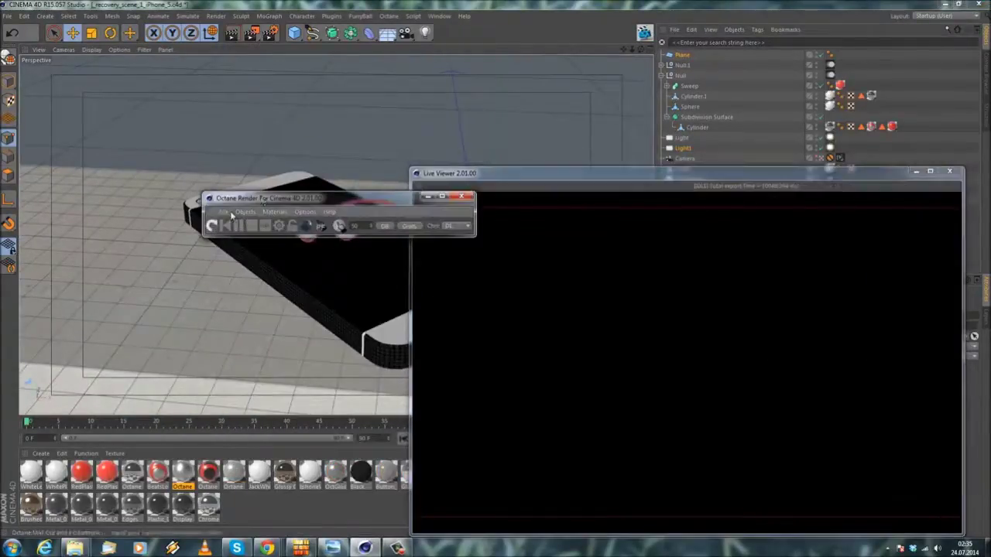
pyautogui.moveTo(453, 161); pyautogui.dragTo(862, 114)
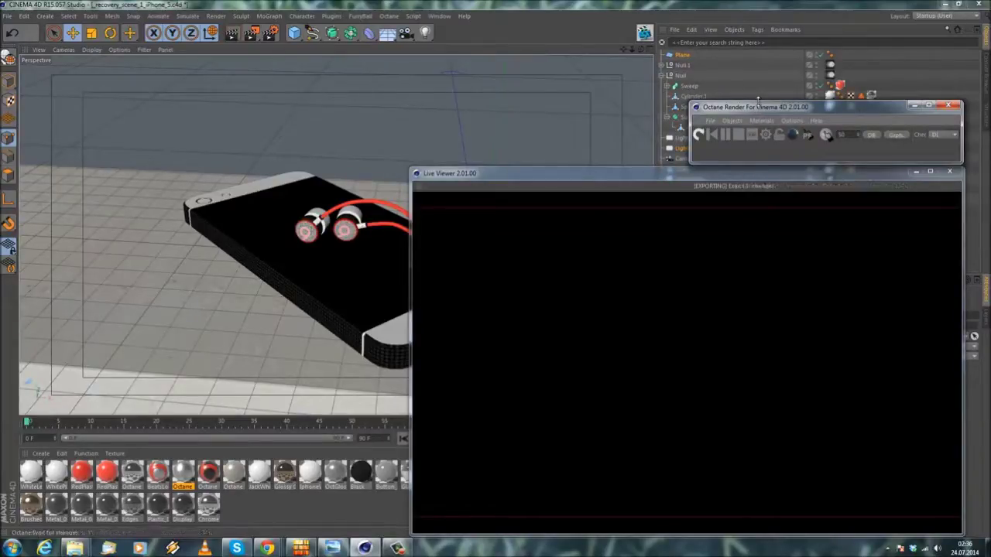
pyautogui.moveTo(757, 110); pyautogui.dragTo(756, 128)
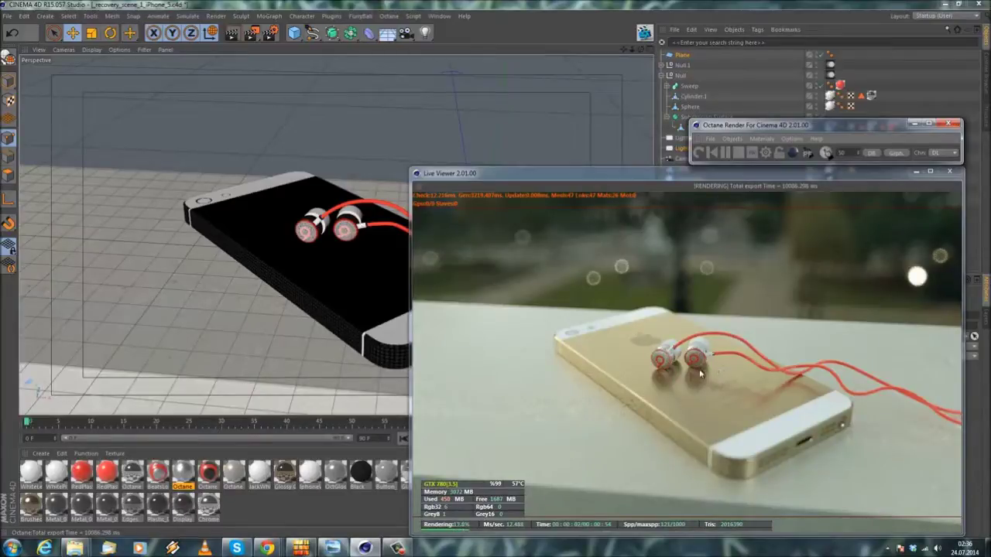
# Rearrange the render windows to uncover the object settings and set the Power of Light1's Octane light tag to 1.
pyautogui.moveTo(763, 175); pyautogui.dragTo(576, 217)
pyautogui.moveTo(805, 128); pyautogui.dragTo(579, 140)
pyautogui.moveTo(589, 223); pyautogui.dragTo(528, 208)
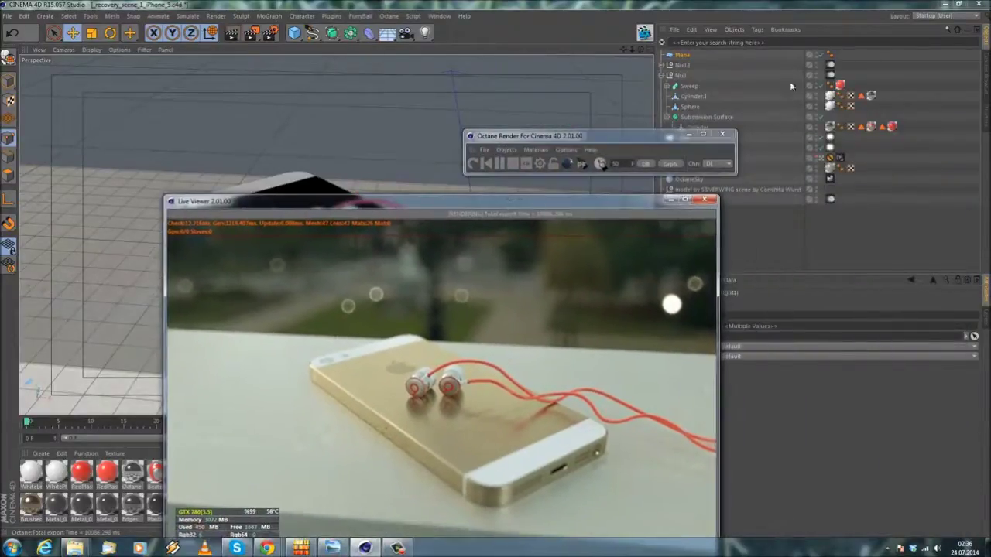
pyautogui.moveTo(662, 138); pyautogui.dragTo(549, 140)
pyautogui.moveTo(638, 202); pyautogui.dragTo(565, 186)
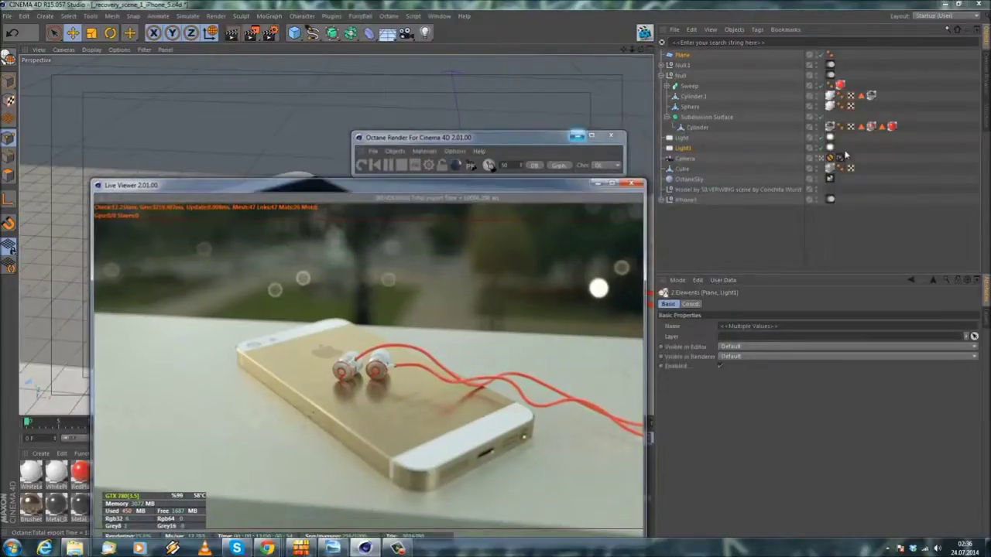
pyautogui.click(830, 149)
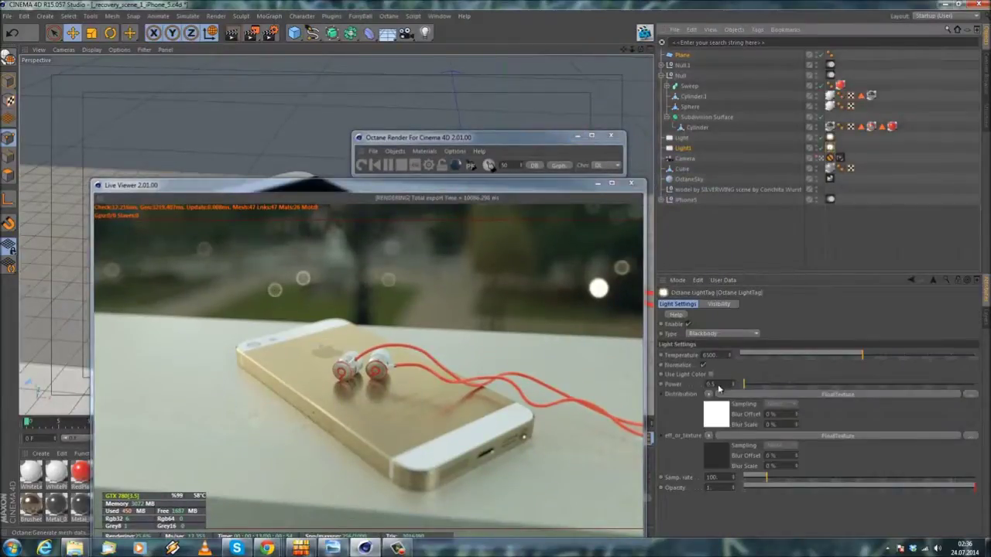
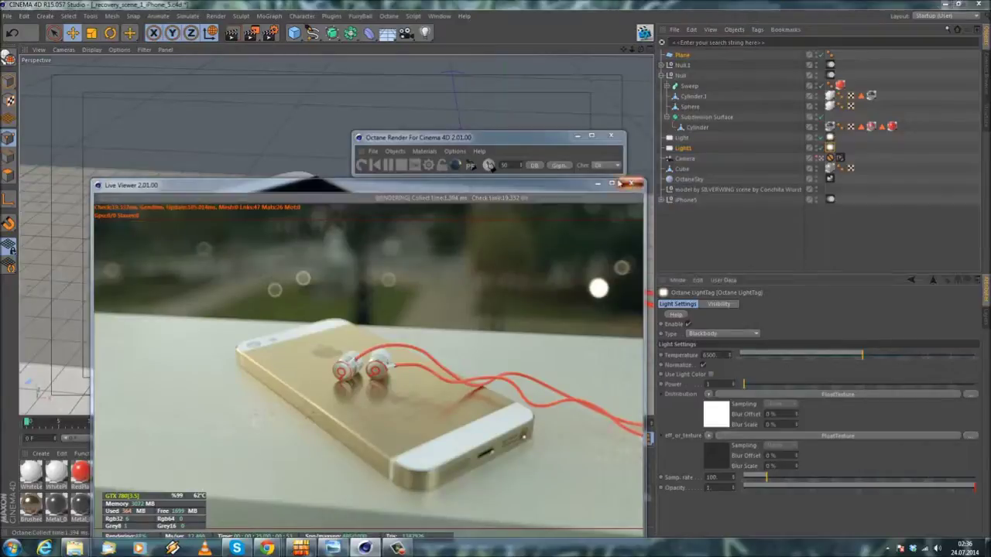
# Close the Octane windows and try to edit the bump image texture of Octane Material.2, acknowledging the application error.
pyautogui.click(631, 184)
pyautogui.click(611, 136)
pyautogui.doubleClick(183, 471)
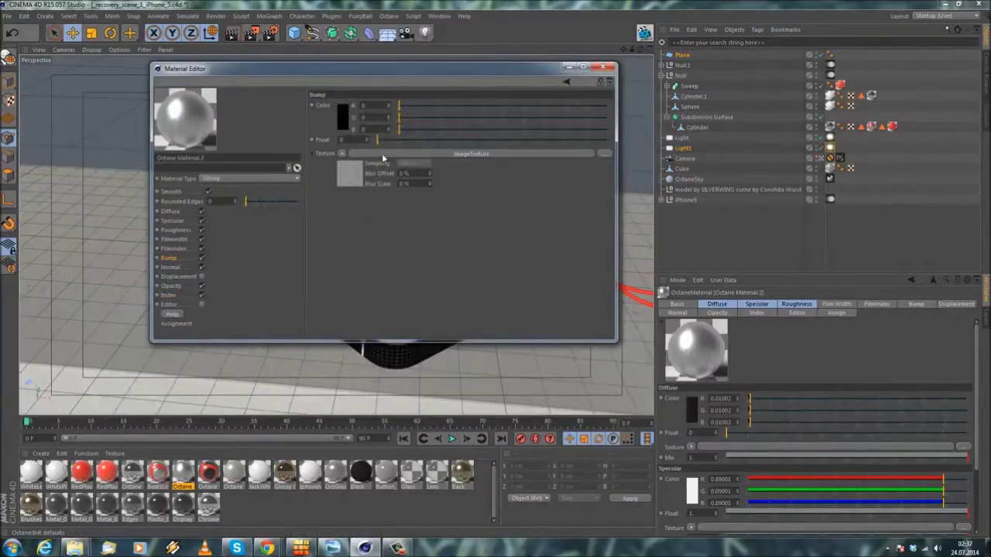
pyautogui.click(379, 155)
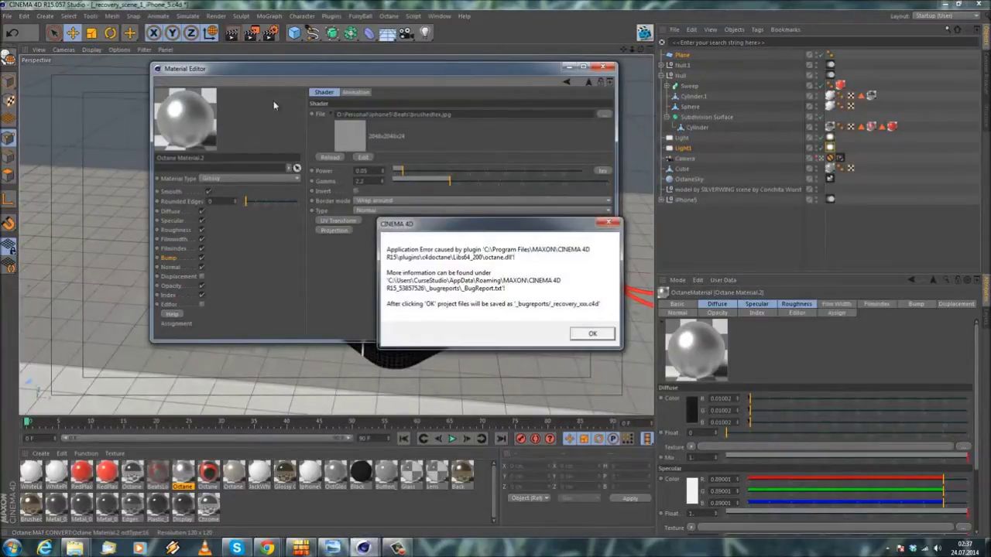
pyautogui.click(592, 334)
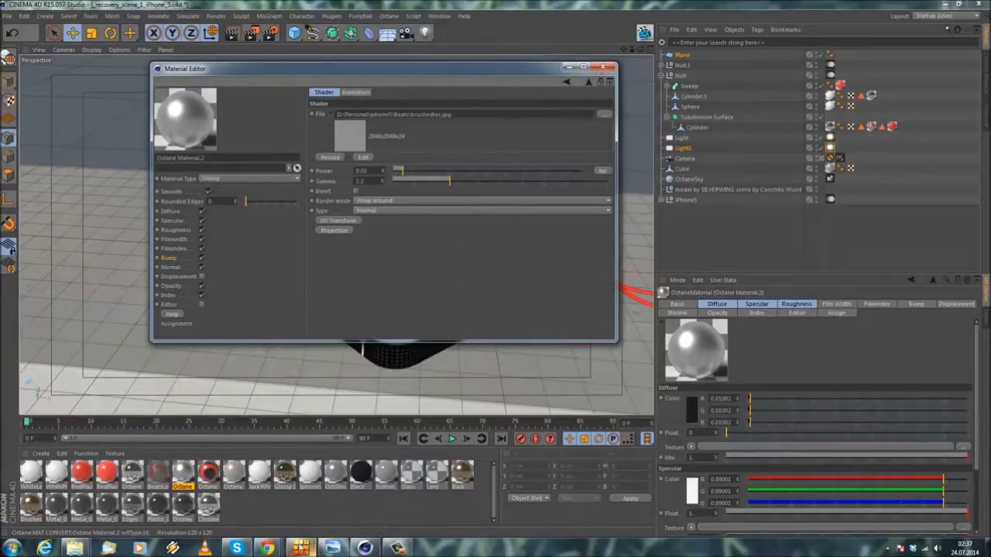
# Bring up the _bugreports folder and end the CINEMA 4D process in Windows Task Manager, then close Task Manager.
pyautogui.moveTo(72, 550)
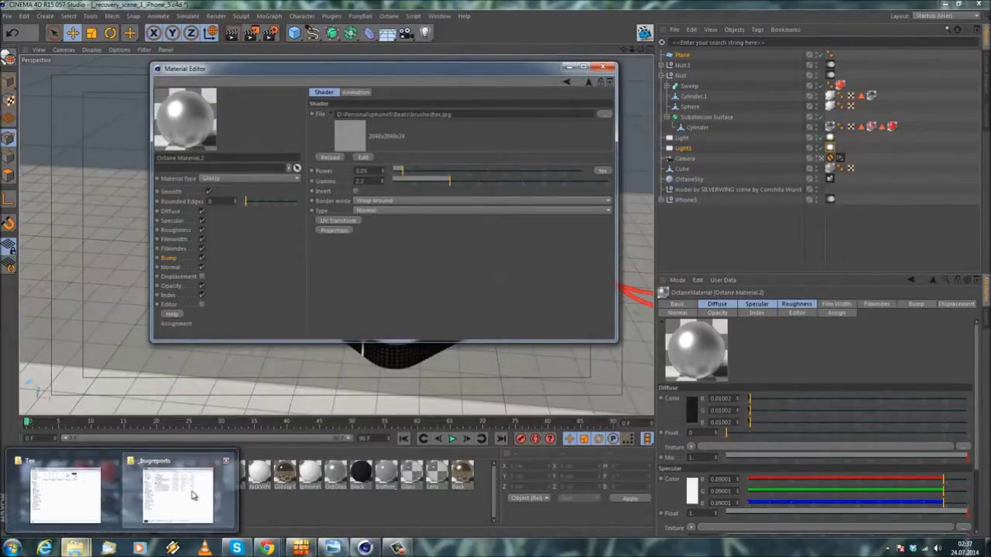
pyautogui.click(191, 496)
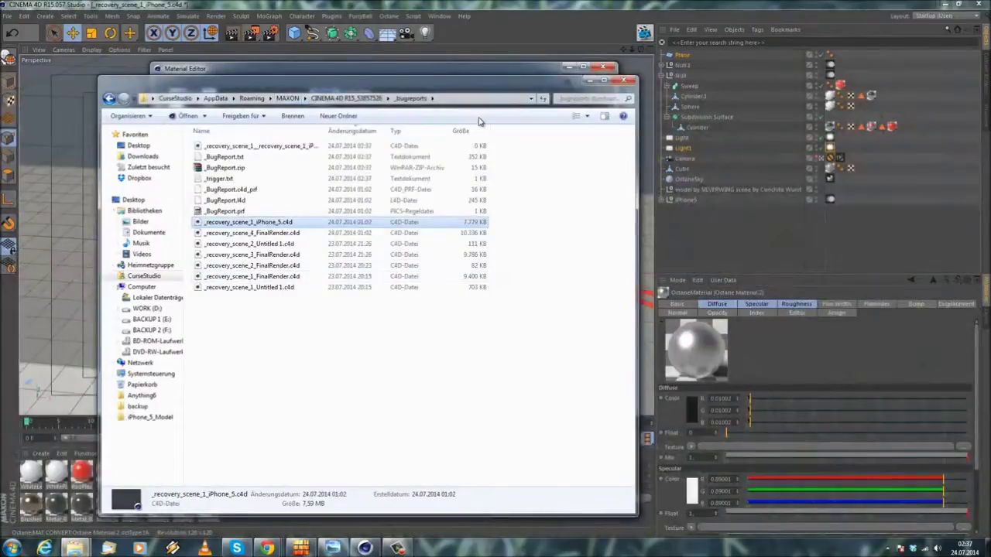
pyautogui.hotkey('ctrl', 'shift', 'Escape')
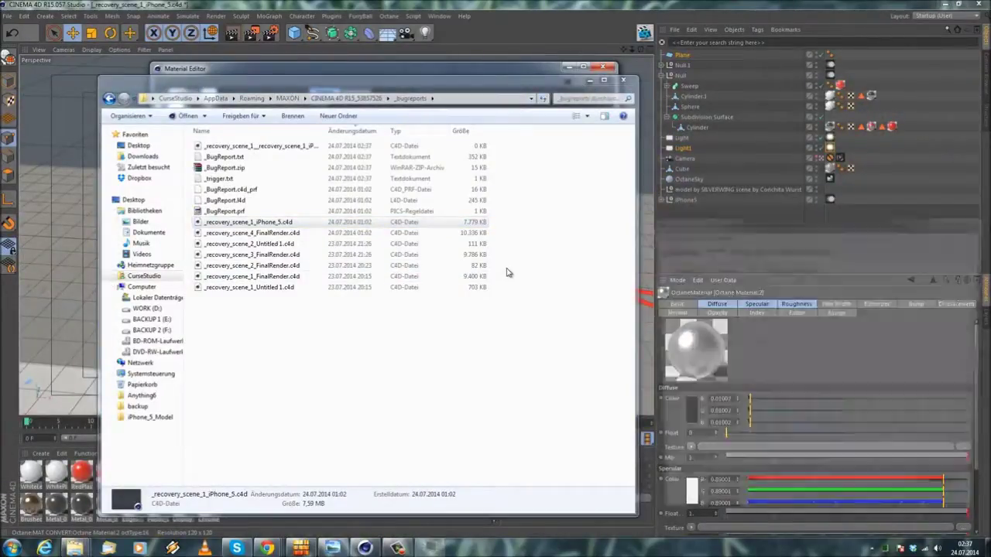
pyautogui.click(697, 394)
pyautogui.rightClick(700, 391)
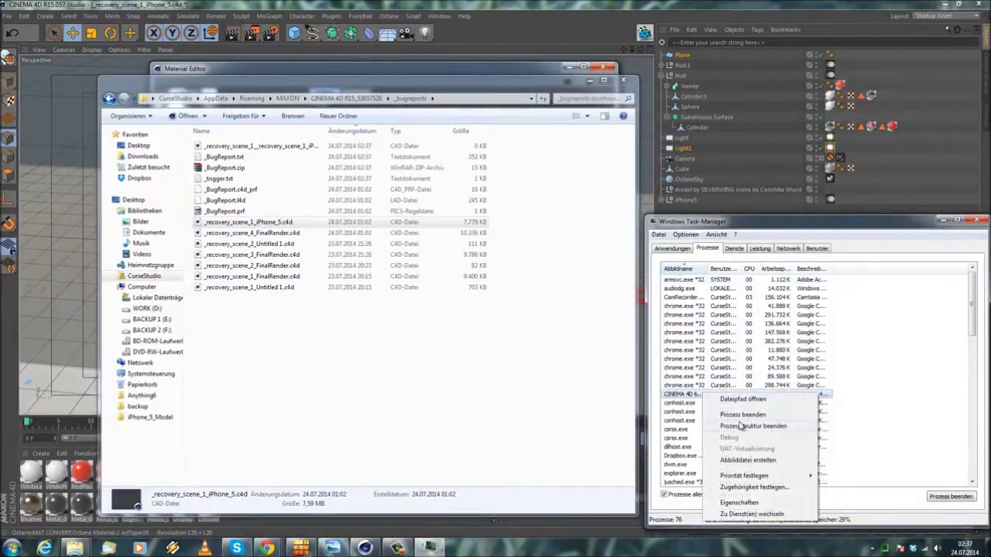
pyautogui.click(741, 415)
pyautogui.press('Return')
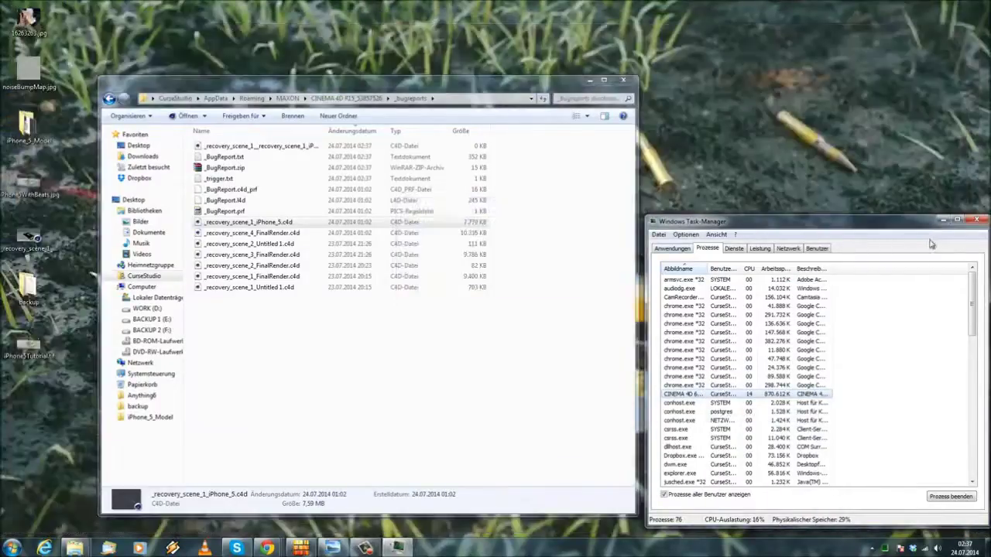
pyautogui.click(978, 220)
# Examine the recovery scene files in the _bugreports folder by date and size, then minimize the folder window.
pyautogui.click(353, 132)
pyautogui.click(353, 132)
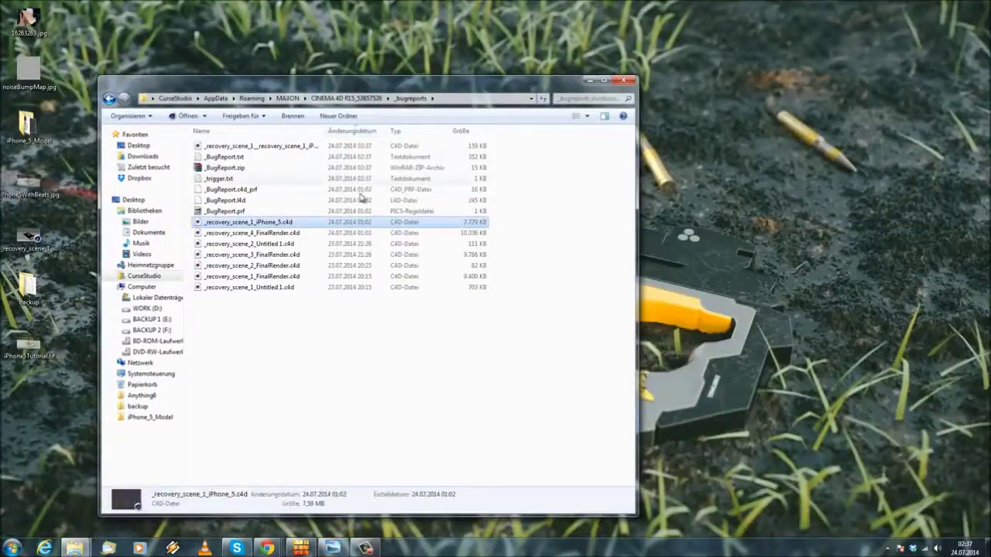
pyautogui.click(273, 232)
pyautogui.click(274, 224)
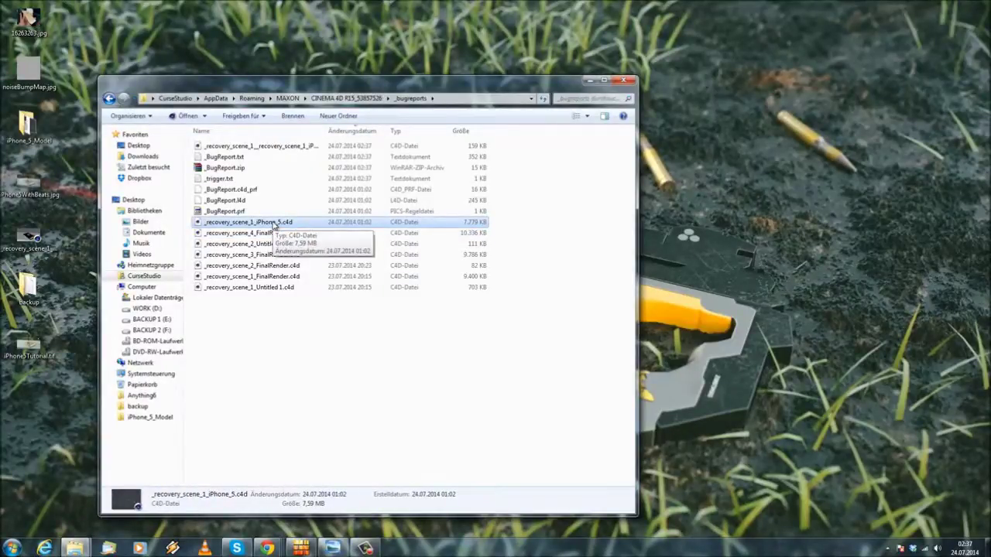
pyautogui.click(283, 148)
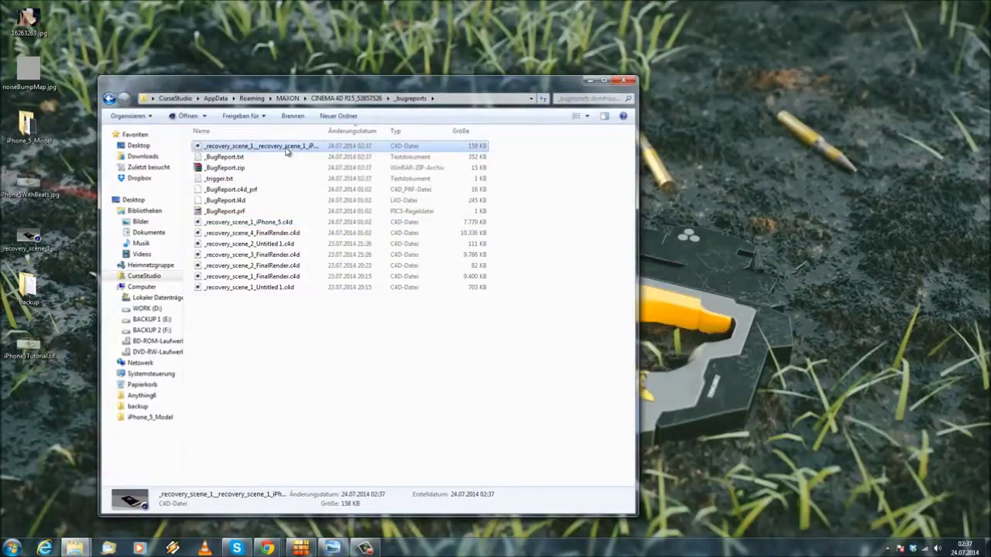
pyautogui.click(589, 81)
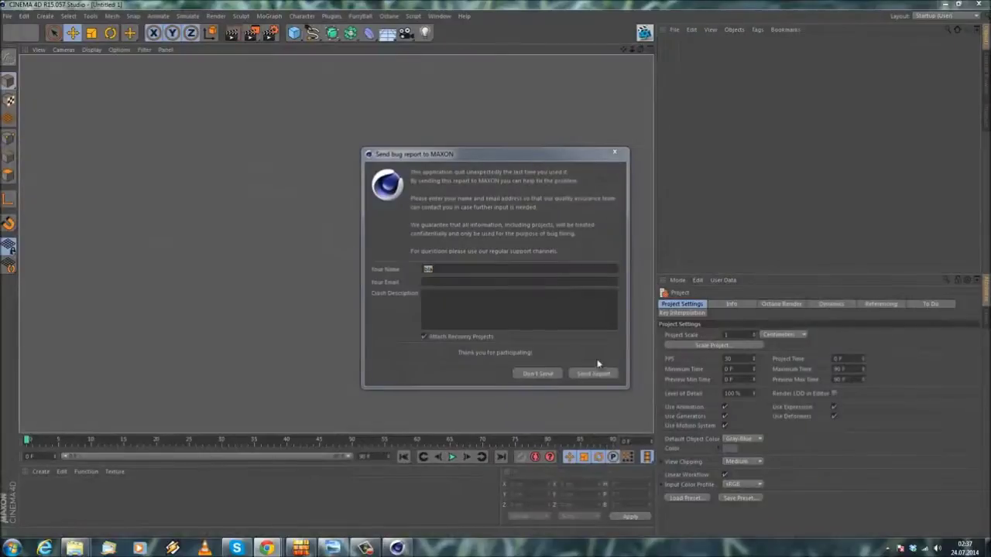
# Decline the bug report and dismiss the memory warning in the relaunched Cinema 4D, then close the empty session.
pyautogui.click(538, 374)
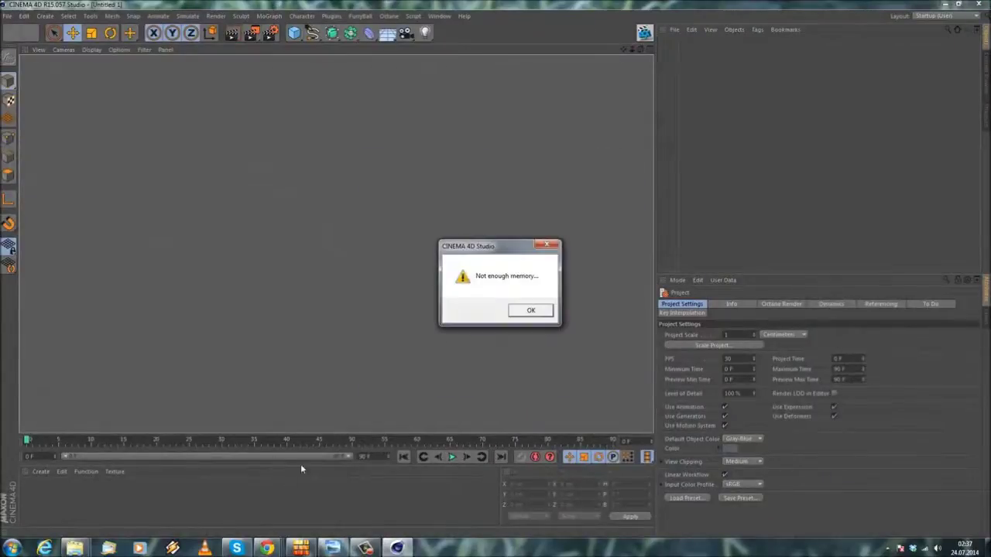
pyautogui.click(531, 311)
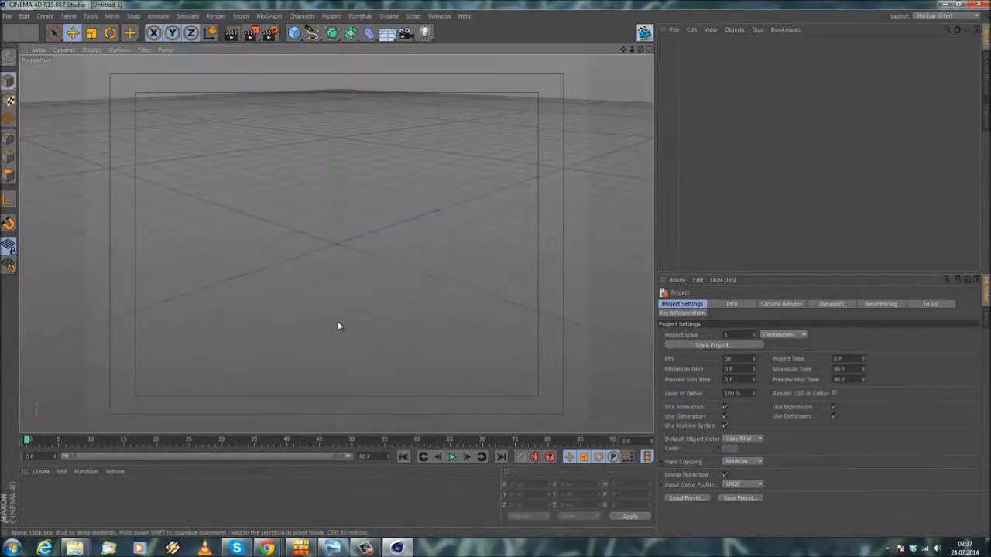
pyautogui.click(5, 16)
pyautogui.moveTo(44, 192)
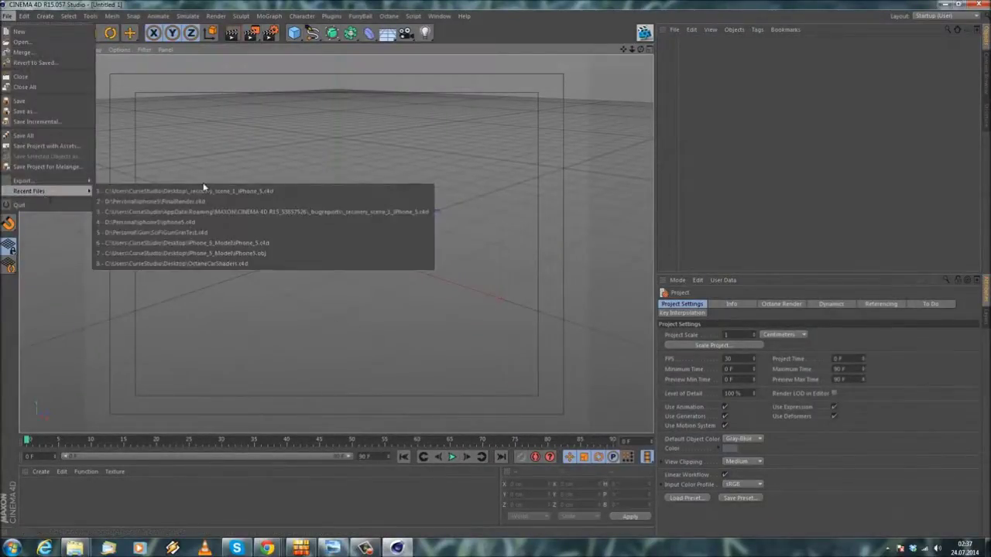
pyautogui.click(430, 3)
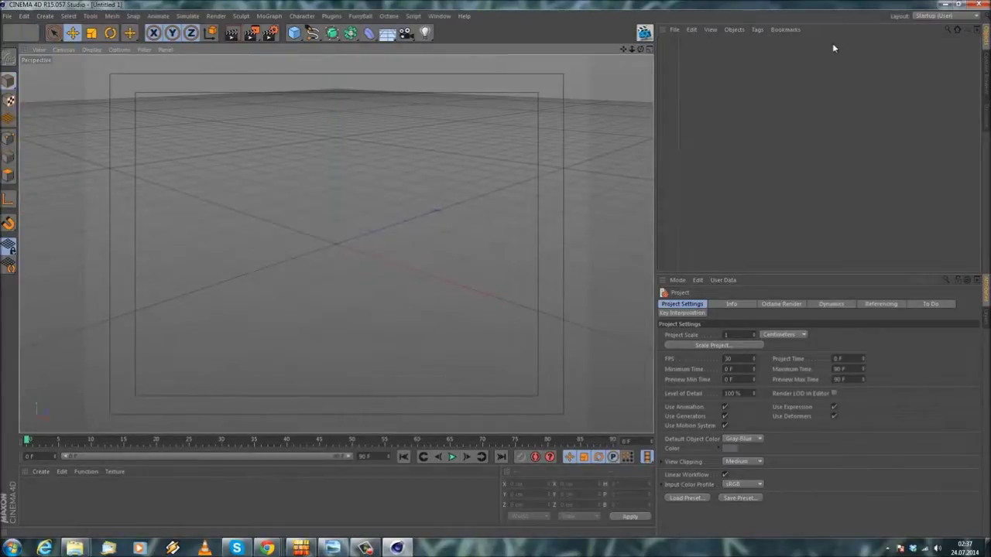
pyautogui.click(980, 4)
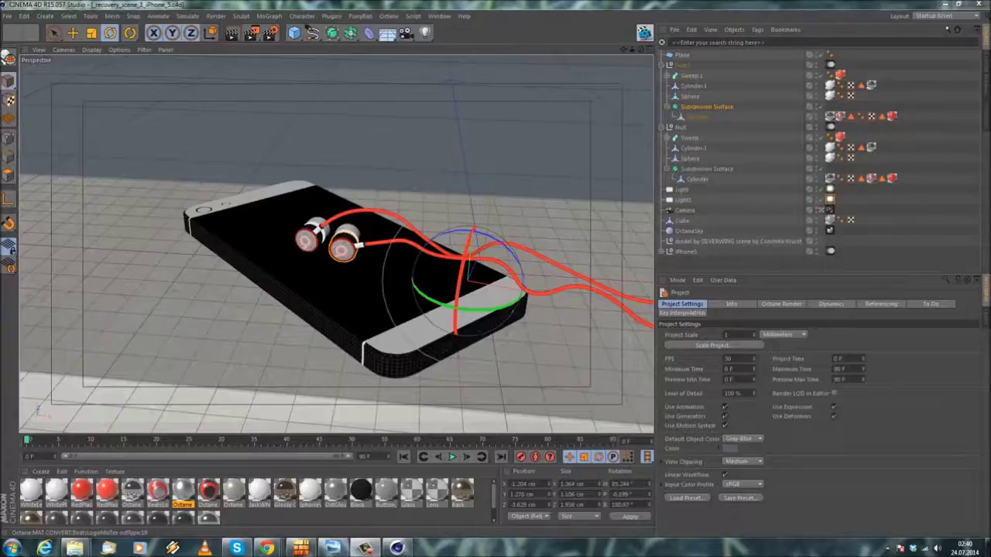
# Set the power of Octane Material.2's bump image texture to 0.05, check its specular color, and save the scene.
pyautogui.doubleClick(183, 489)
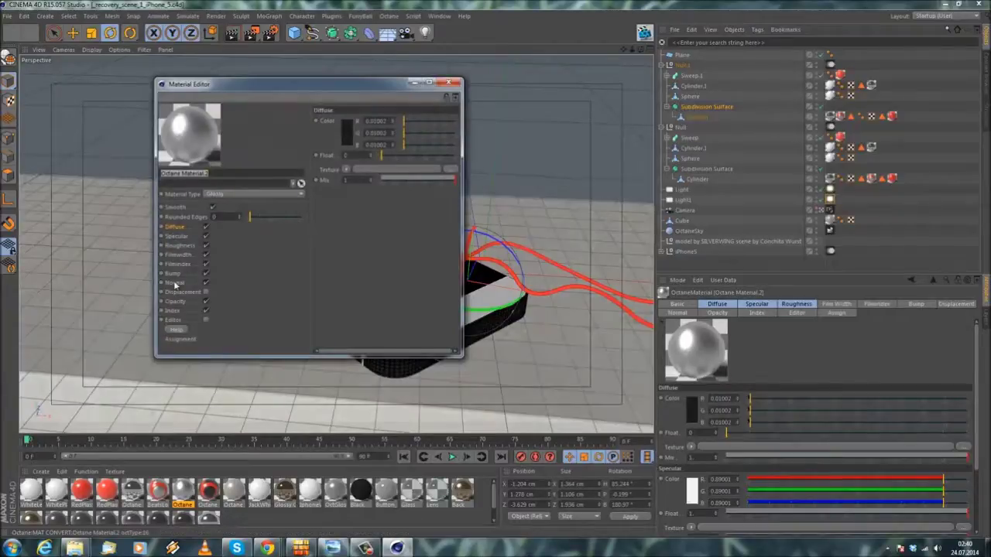
pyautogui.click(174, 275)
pyautogui.click(379, 170)
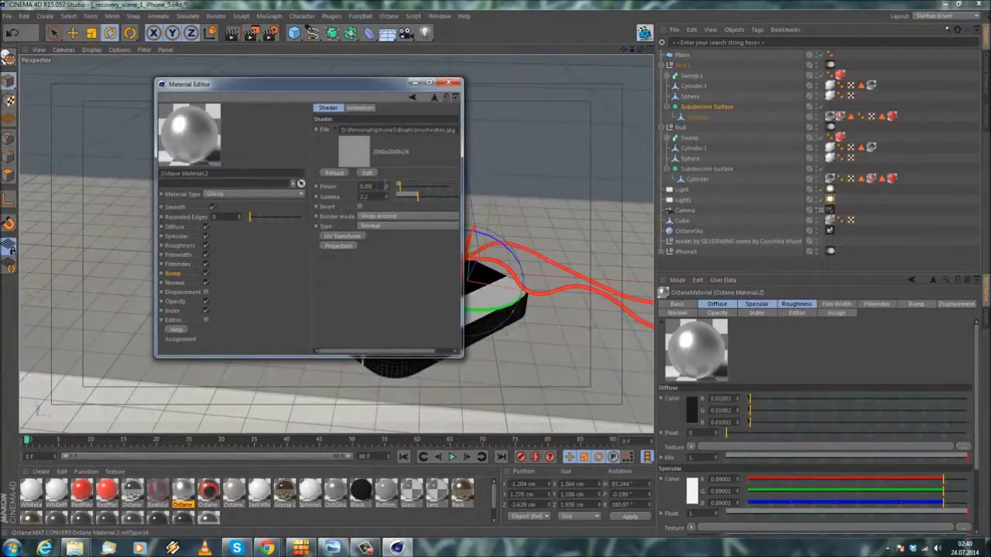
pyautogui.click(176, 236)
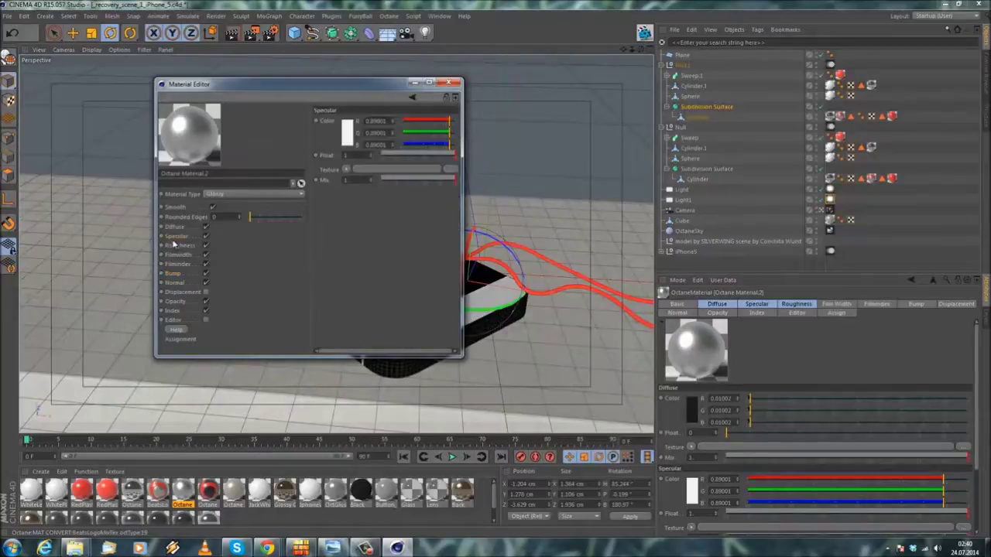
pyautogui.click(348, 133)
pyautogui.click(366, 184)
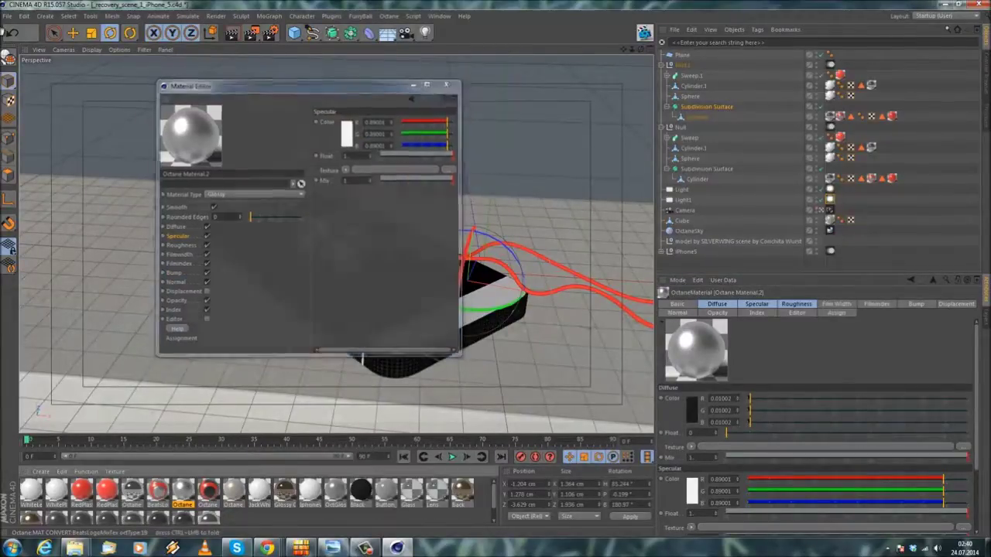
pyautogui.click(447, 84)
pyautogui.click(7, 17)
pyautogui.click(31, 103)
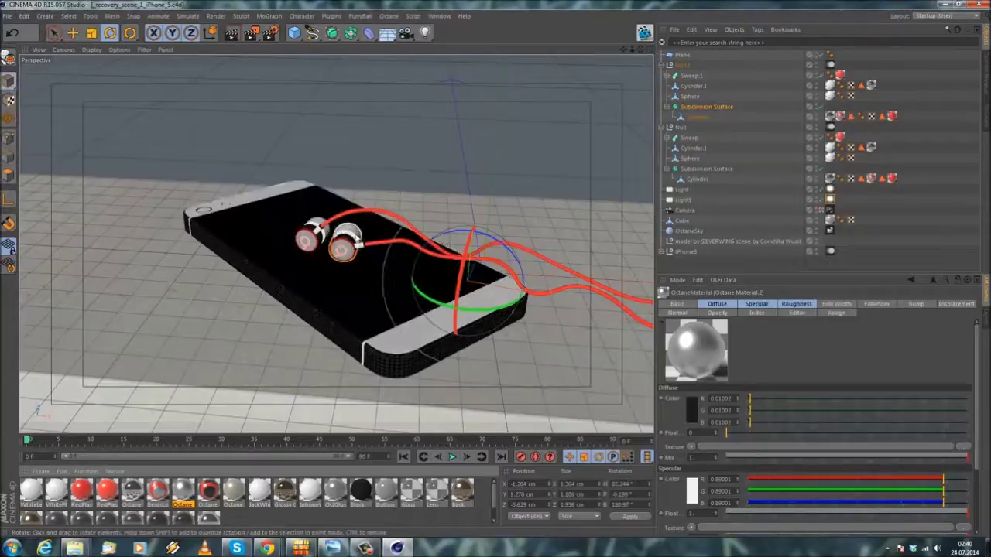
# Collapse both earphone nulls and move Null.1 to about Y 1.22 cm and Z 0.16 cm.
pyautogui.click(664, 65)
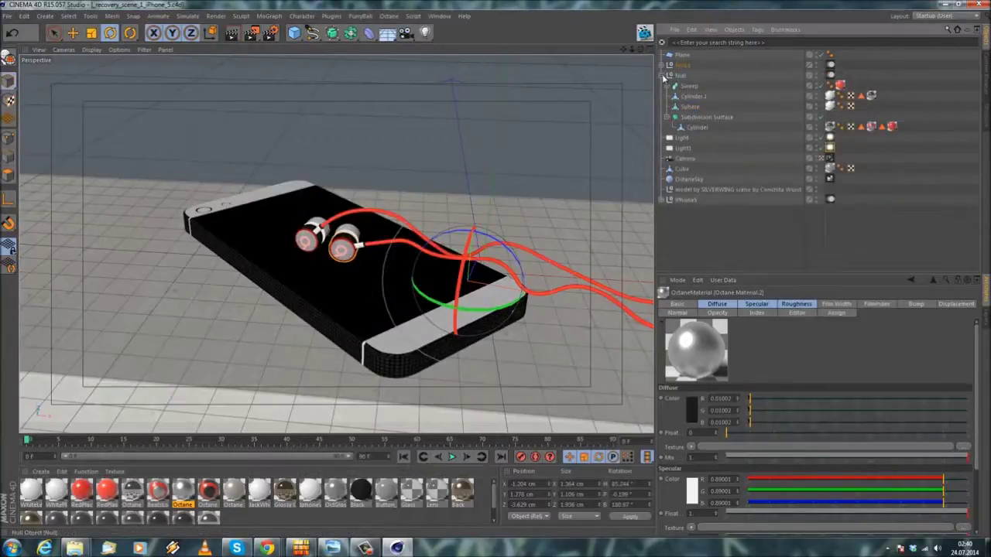
pyautogui.click(663, 75)
pyautogui.click(678, 75)
pyautogui.click(681, 66)
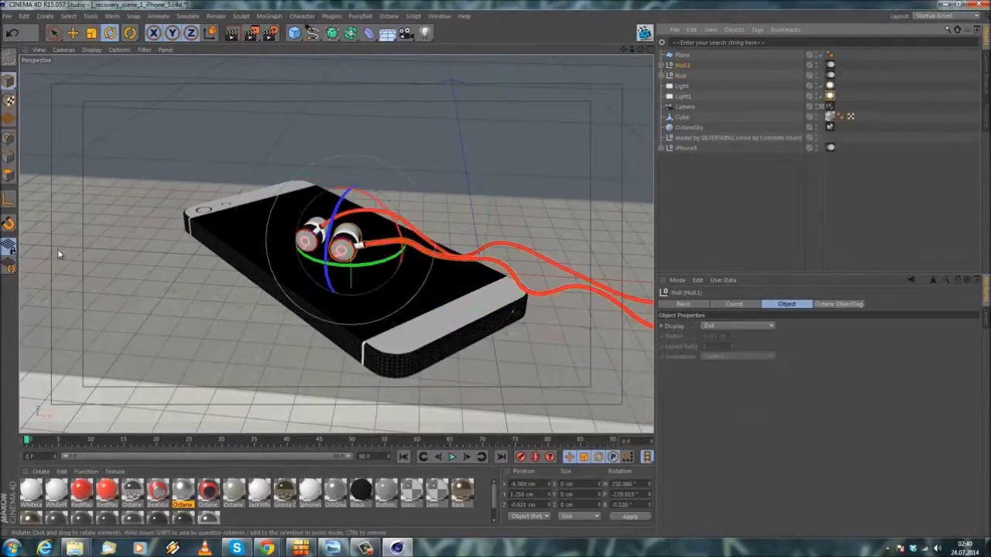
pyautogui.click(72, 32)
pyautogui.moveTo(357, 220); pyautogui.dragTo(362, 216)
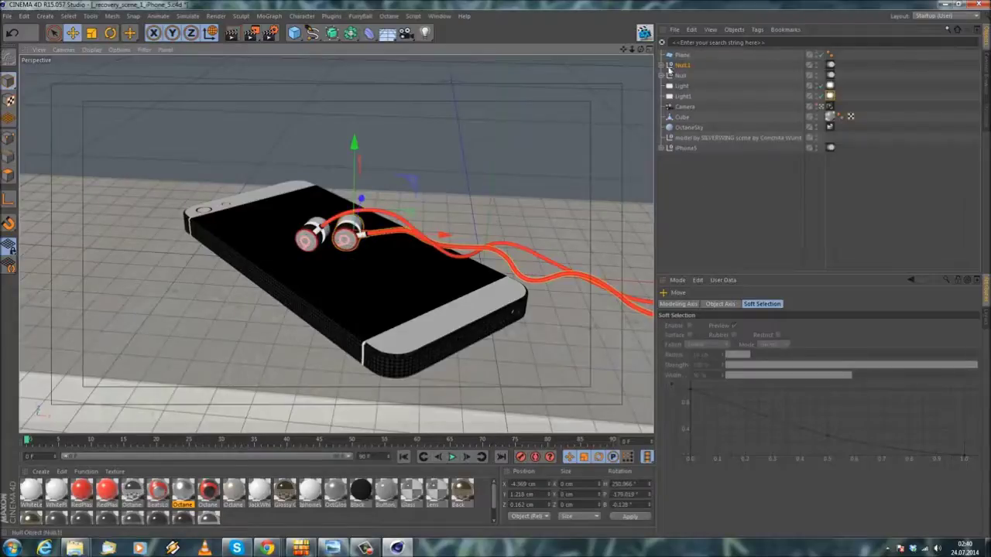
# Leave the scene camera's view and select the spline of Sweep.1 inside Null.1 for point editing.
pyautogui.click(662, 66)
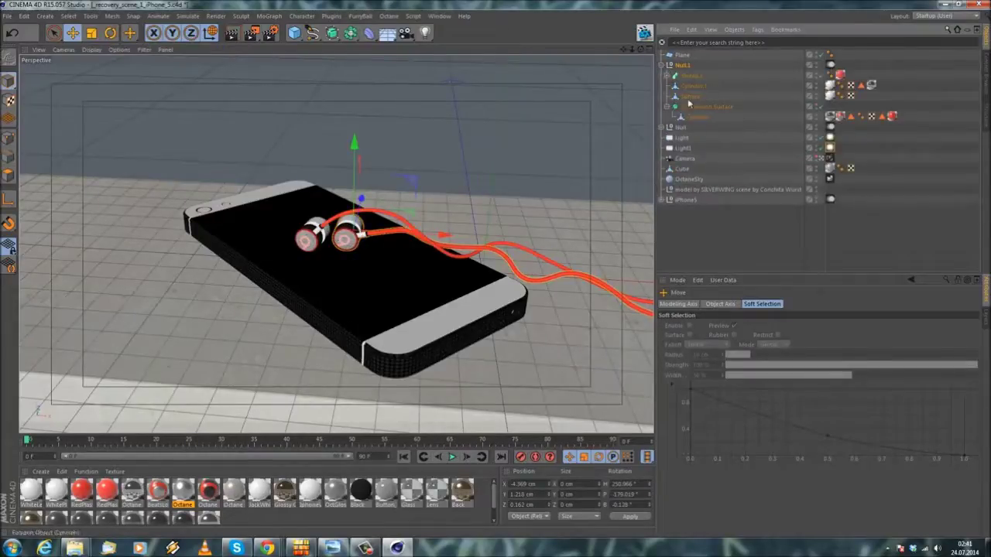
pyautogui.click(821, 158)
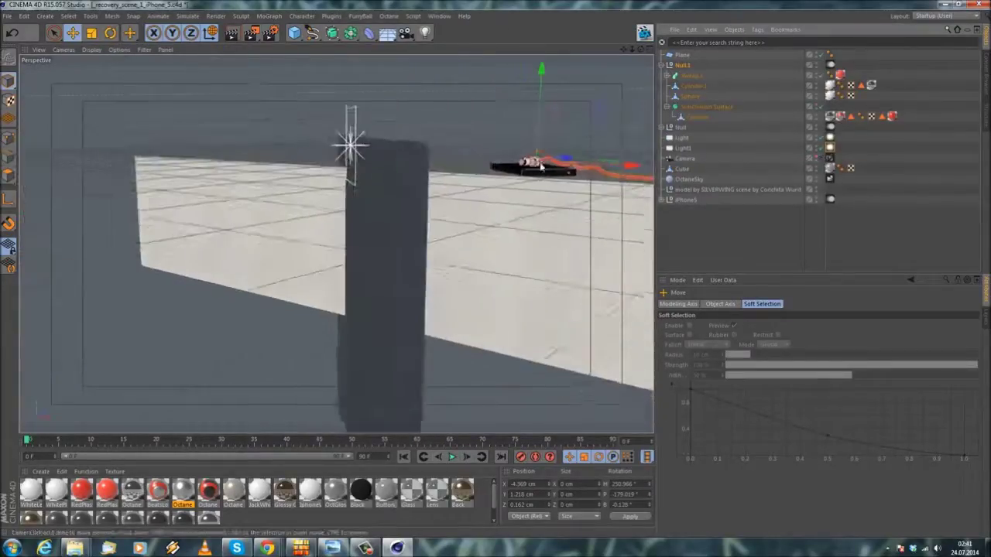
pyautogui.scroll(15, 537, 162)
pyautogui.keyDown('alt'); pyautogui.moveTo(537, 162); pyautogui.dragTo(484, 169); pyautogui.keyUp('alt')
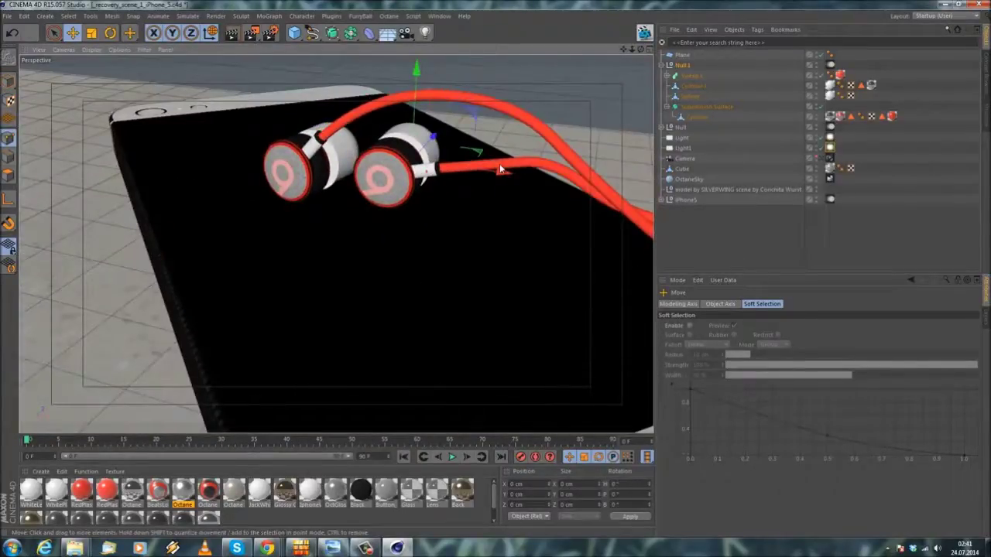
pyautogui.scroll(2, 499, 169)
pyautogui.click(697, 116)
pyautogui.scroll(4, 459, 177)
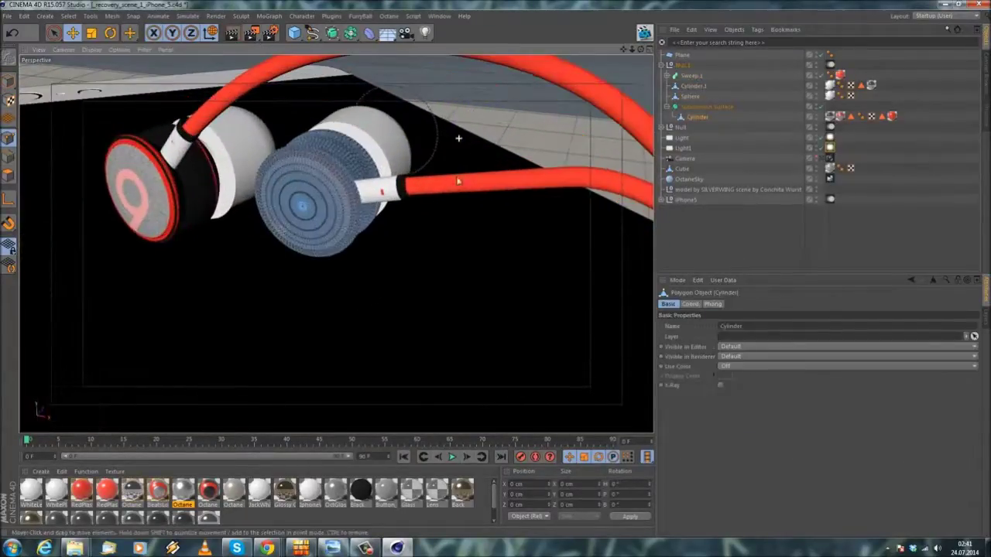
pyautogui.click(692, 76)
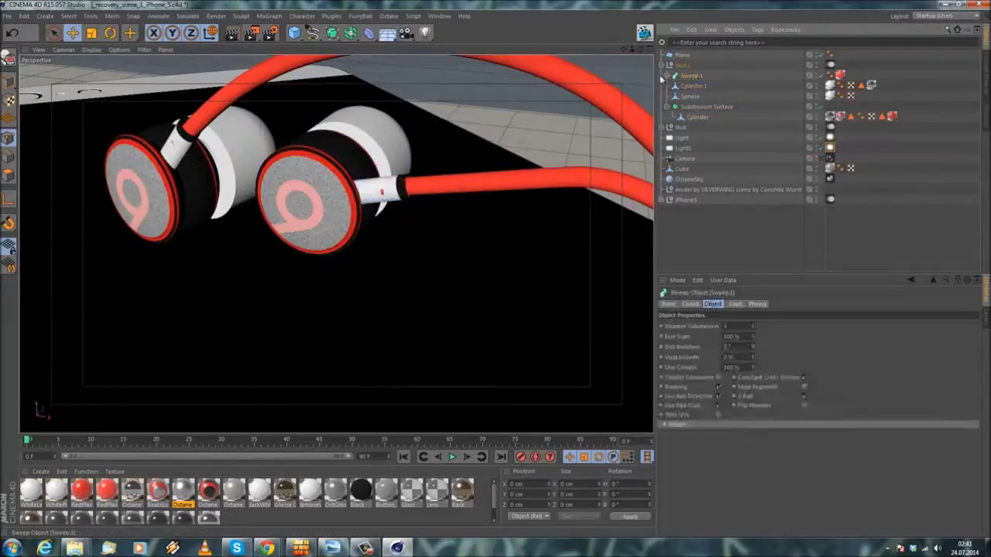
pyautogui.click(666, 75)
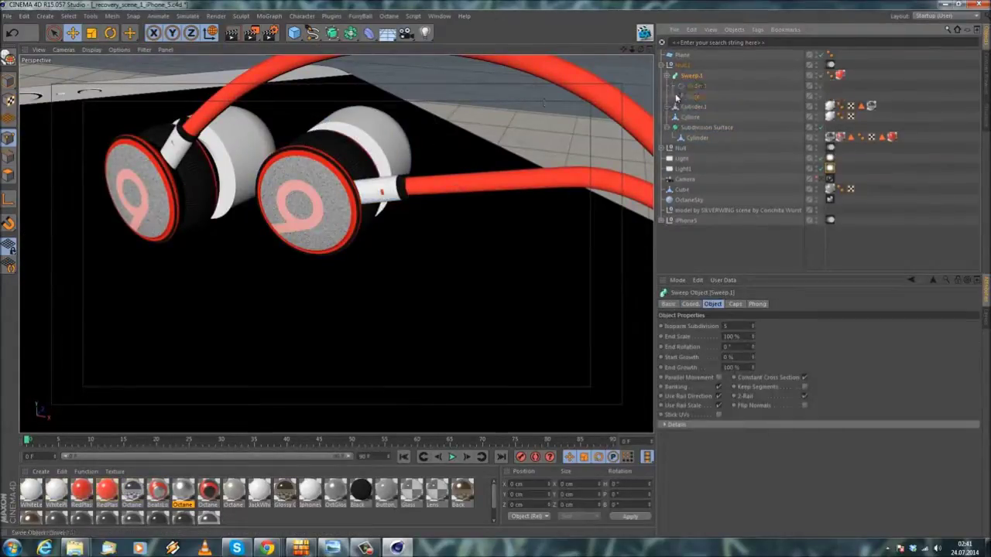
pyautogui.click(695, 97)
# Shift the cable's bend point about 0.12 cm along Z and the point inside the earphone connector about 0.01 cm.
pyautogui.keyDown('alt'); pyautogui.moveTo(420, 190); pyautogui.dragTo(339, 207, button='middle'); pyautogui.keyUp('alt')
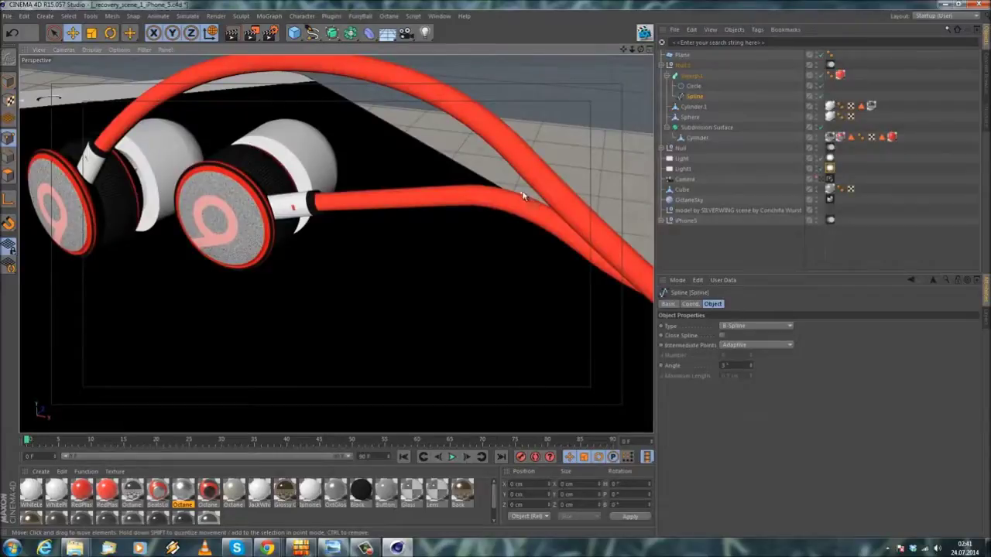
pyautogui.click(529, 170)
pyautogui.moveTo(526, 184)
pyautogui.mouseDown()
pyautogui.moveTo(504, 213)
pyautogui.moveTo(532, 180)
pyautogui.mouseUp()
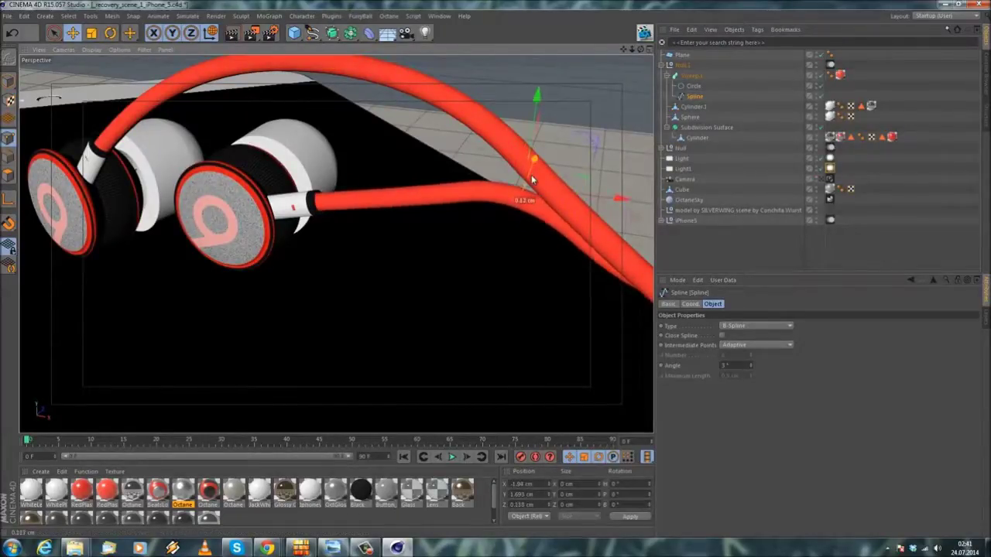
pyautogui.click(398, 208)
pyautogui.keyDown('alt'); pyautogui.moveTo(361, 196); pyautogui.dragTo(593, 248); pyautogui.keyUp('alt')
pyautogui.click(367, 281)
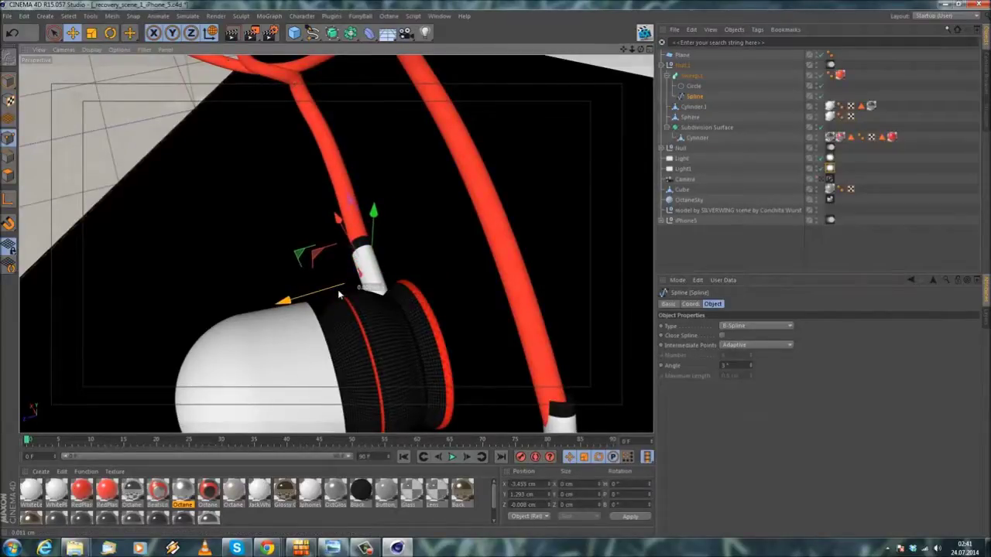
pyautogui.click(334, 175)
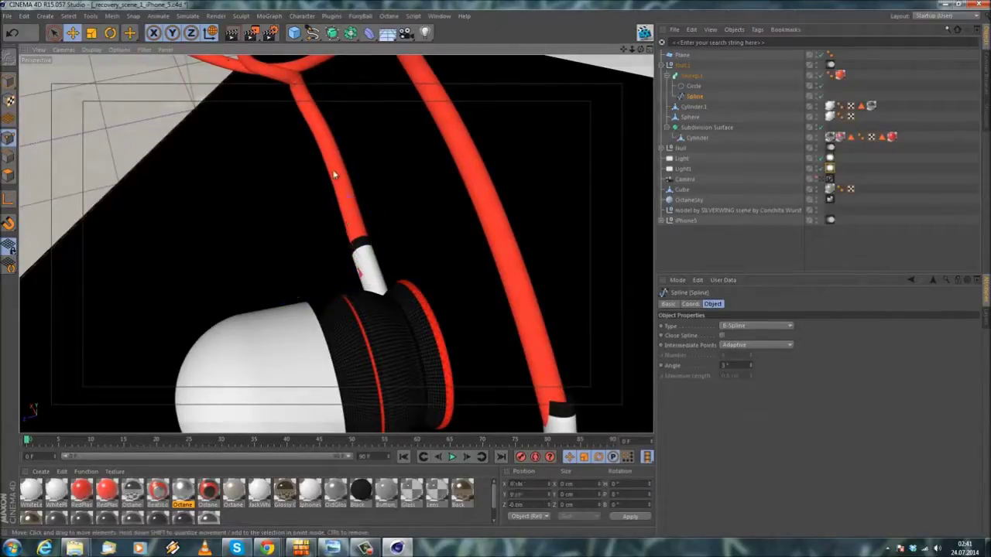
# Lower the spline points of Null.1's cable just beyond the earphone connector toward the phone's surface.
pyautogui.keyDown('alt'); pyautogui.moveTo(347, 201); pyautogui.dragTo(133, 152); pyautogui.keyUp('alt')
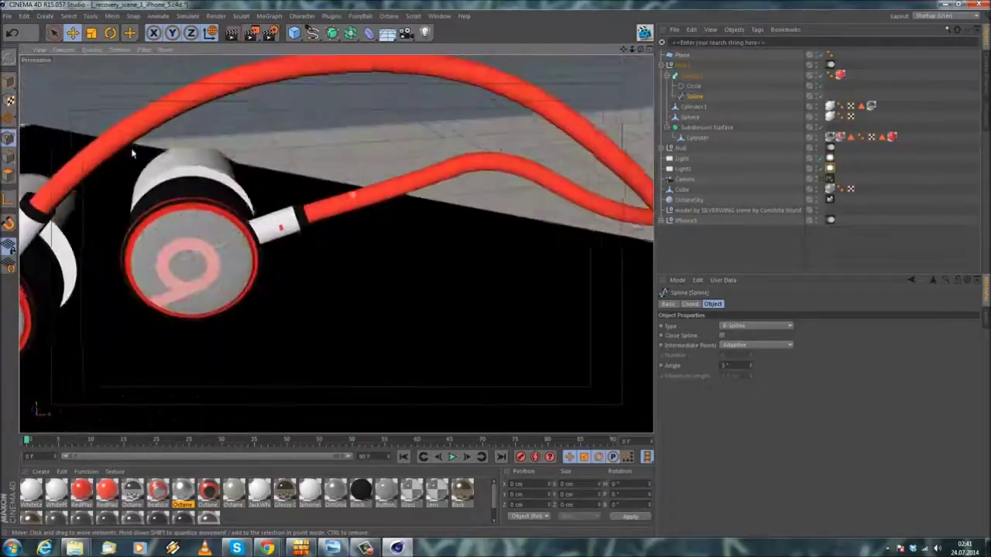
pyautogui.keyDown('alt'); pyautogui.moveTo(400, 155); pyautogui.dragTo(291, 202, button='middle'); pyautogui.keyUp('alt')
pyautogui.moveTo(694, 96)
pyautogui.mouseDown()
pyautogui.moveTo(686, 71)
pyautogui.moveTo(695, 98)
pyautogui.moveTo(695, 89)
pyautogui.moveTo(685, 102)
pyautogui.mouseUp()
pyautogui.click(297, 228)
pyautogui.keyDown('alt'); pyautogui.moveTo(261, 253); pyautogui.dragTo(301, 207); pyautogui.keyUp('alt')
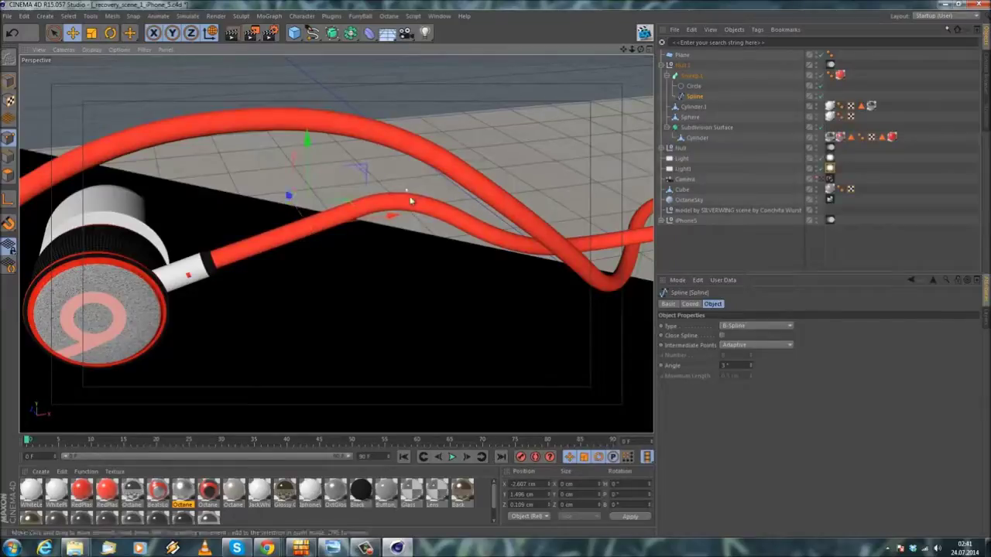
pyautogui.click(406, 194)
pyautogui.moveTo(408, 158); pyautogui.dragTo(413, 209)
# Lower the cable's farther spline points, placing one at about X -1.445, Y 0.888, Z -0.04 cm.
pyautogui.click(516, 253)
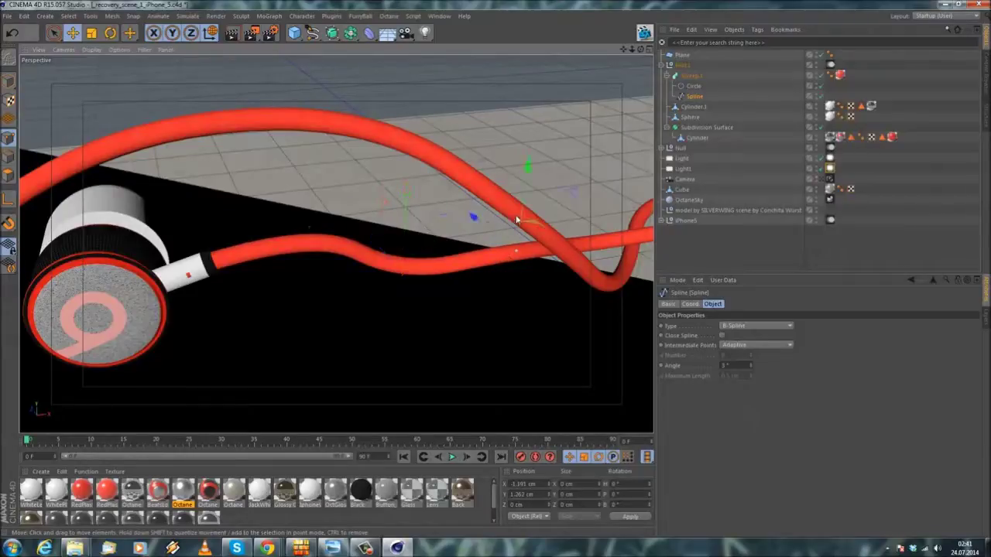
pyautogui.moveTo(522, 216); pyautogui.dragTo(469, 263)
pyautogui.moveTo(628, 269); pyautogui.dragTo(606, 275)
pyautogui.moveTo(573, 214); pyautogui.dragTo(576, 216)
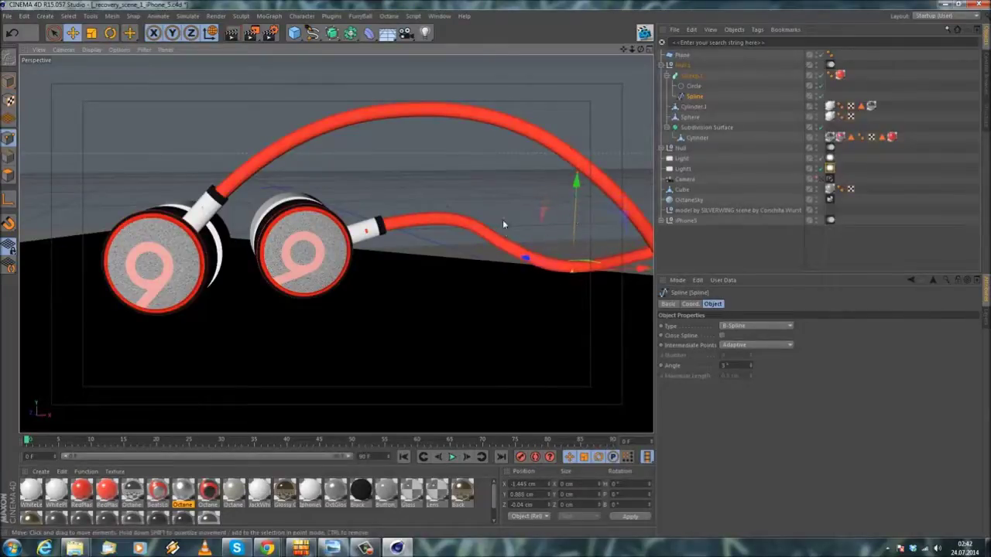
pyautogui.keyDown('alt'); pyautogui.moveTo(503, 219); pyautogui.dragTo(463, 265); pyautogui.keyUp('alt')
pyautogui.keyDown('alt'); pyautogui.moveTo(381, 216); pyautogui.dragTo(381, 211, button='right'); pyautogui.keyUp('alt')
pyautogui.click(387, 183)
pyautogui.scroll(-4, 389, 182)
pyautogui.keyDown('alt'); pyautogui.moveTo(209, 268); pyautogui.dragTo(348, 178); pyautogui.keyUp('alt')
pyautogui.scroll(3, 284, 236)
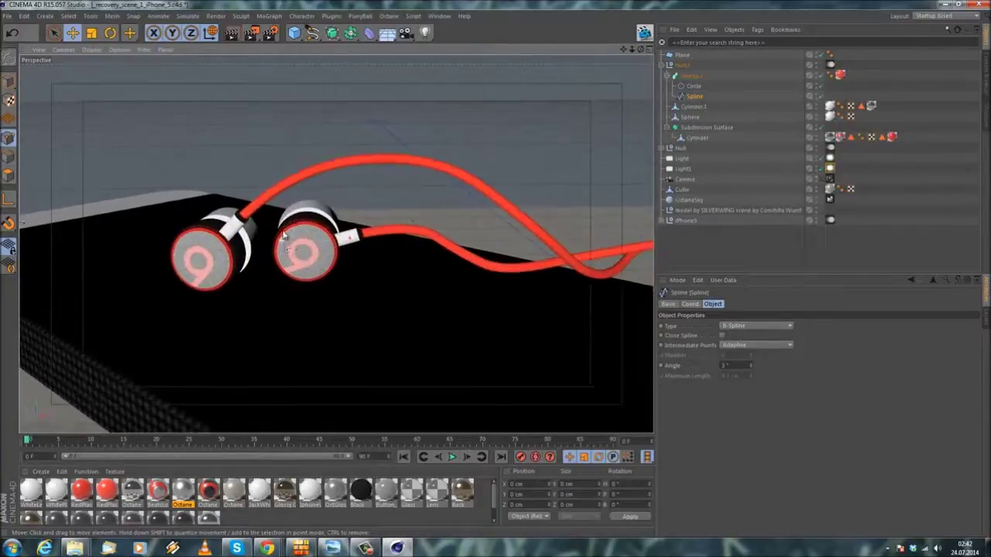
# Save the scene and set the power of Light1's Octane light tag to 1.
pyautogui.click(8, 15)
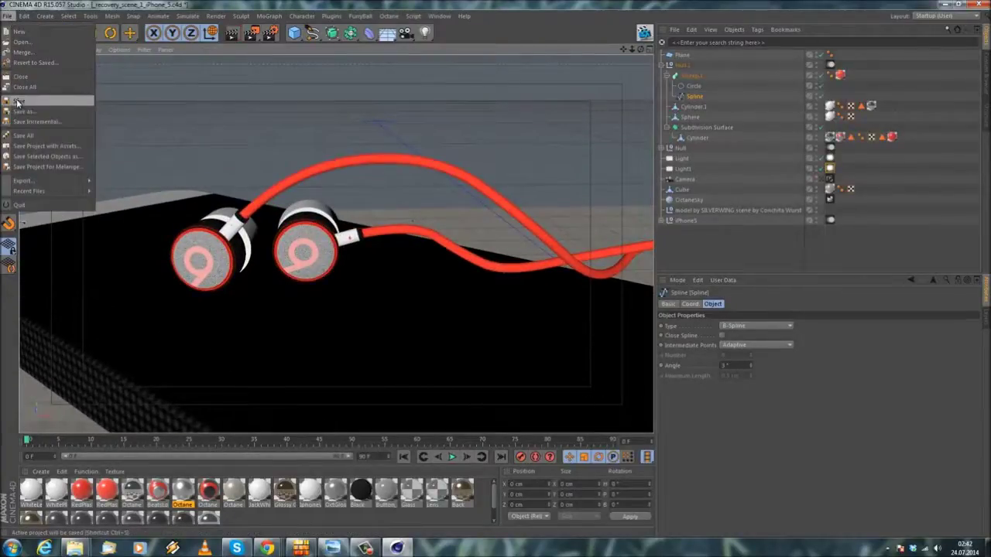
pyautogui.click(24, 105)
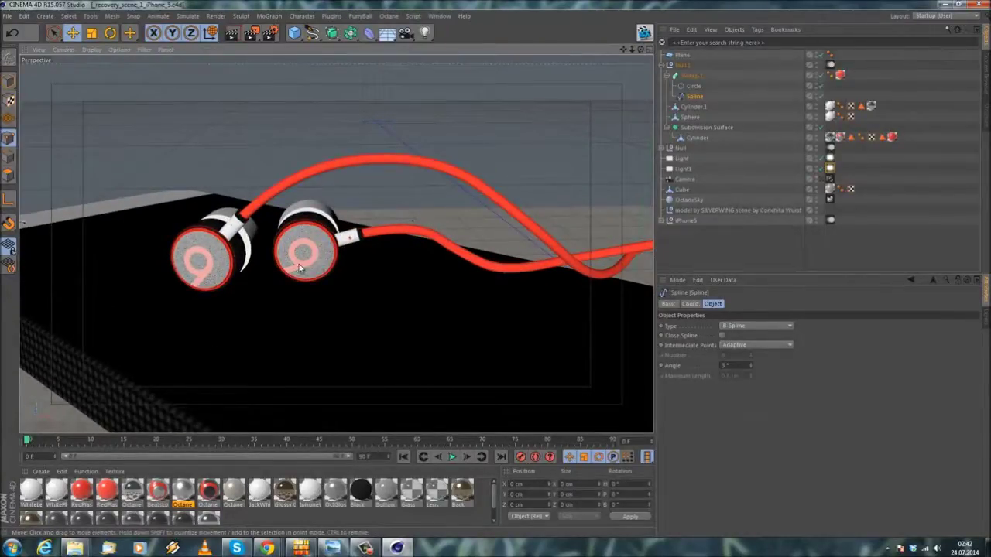
pyautogui.click(830, 168)
pyautogui.doubleClick(711, 384)
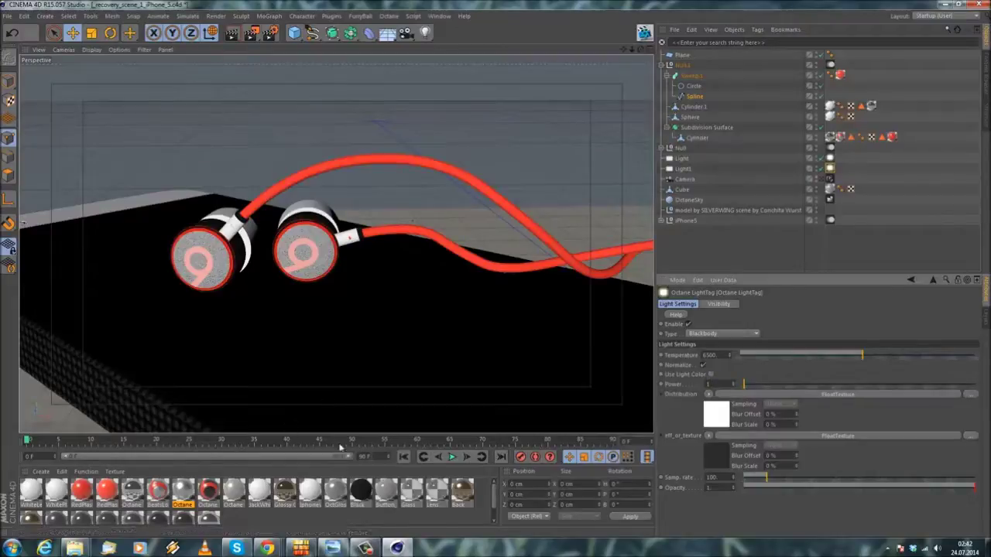
# Check the Back material's bump channel, enlarge the material list, and copy the bump image texture from BrushedGold.
pyautogui.click(462, 494)
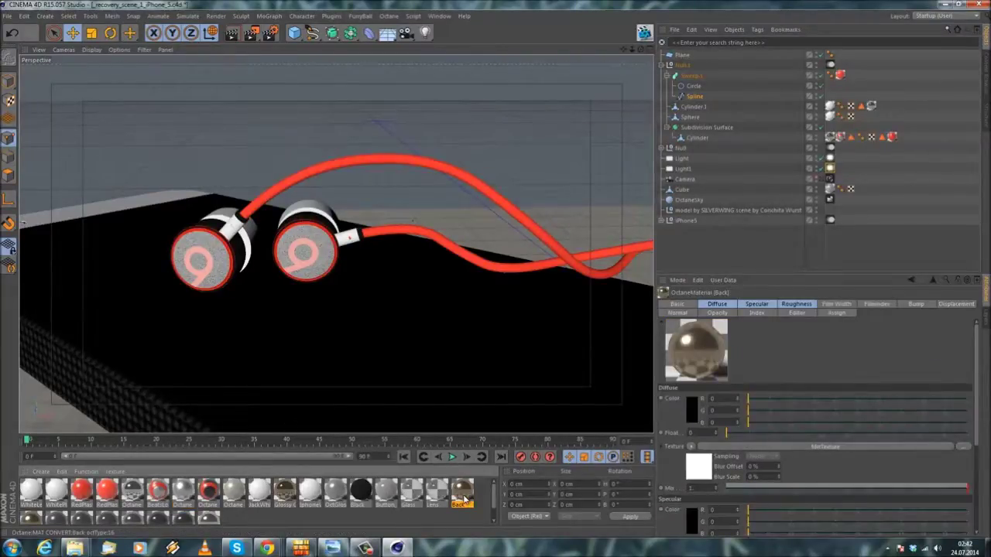
pyautogui.doubleClick(463, 496)
pyautogui.click(164, 259)
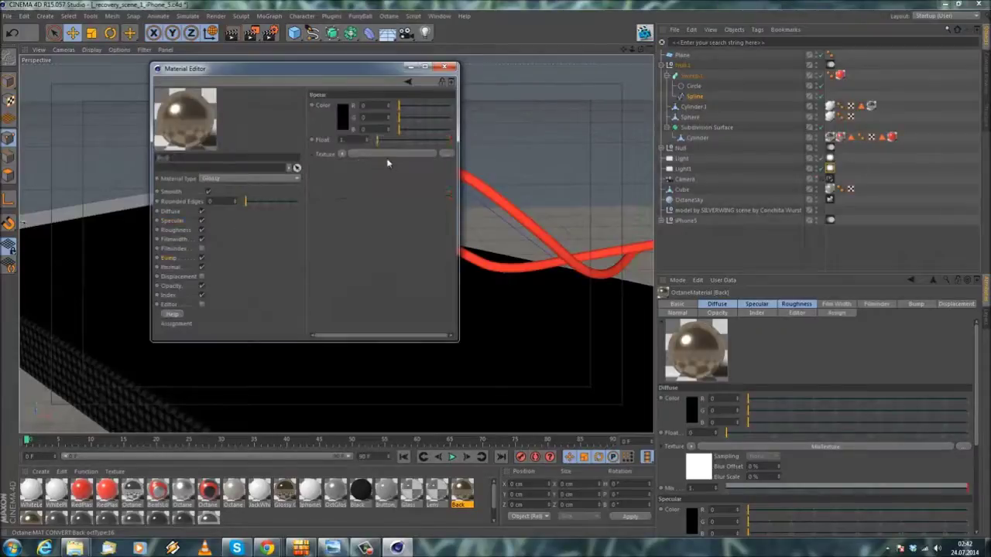
pyautogui.click(170, 439)
pyautogui.moveTo(172, 435); pyautogui.dragTo(170, 414)
pyautogui.click(35, 505)
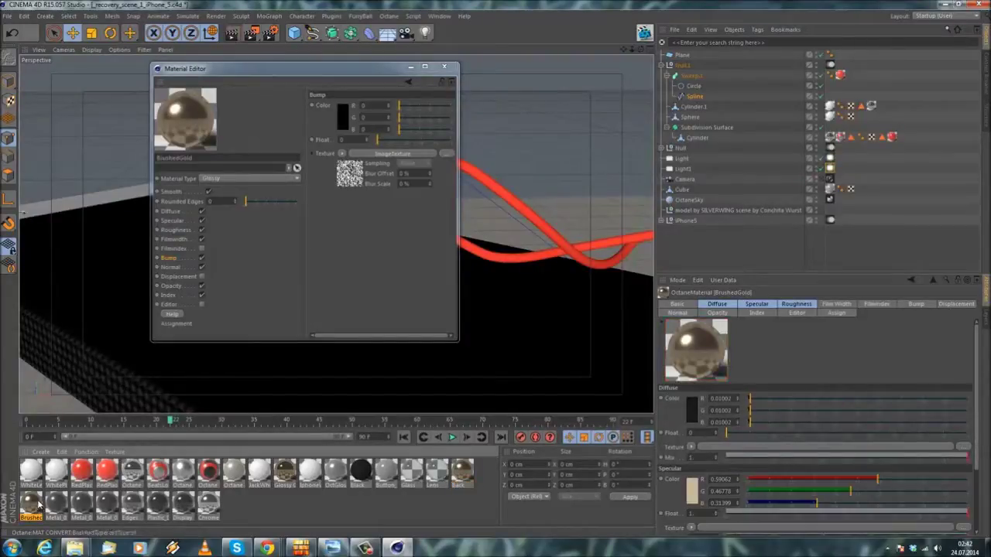
pyautogui.click(171, 261)
pyautogui.click(342, 153)
pyautogui.click(354, 217)
# Paste the copied image texture into the Back material's bump channel and close the Material Editor.
pyautogui.click(463, 470)
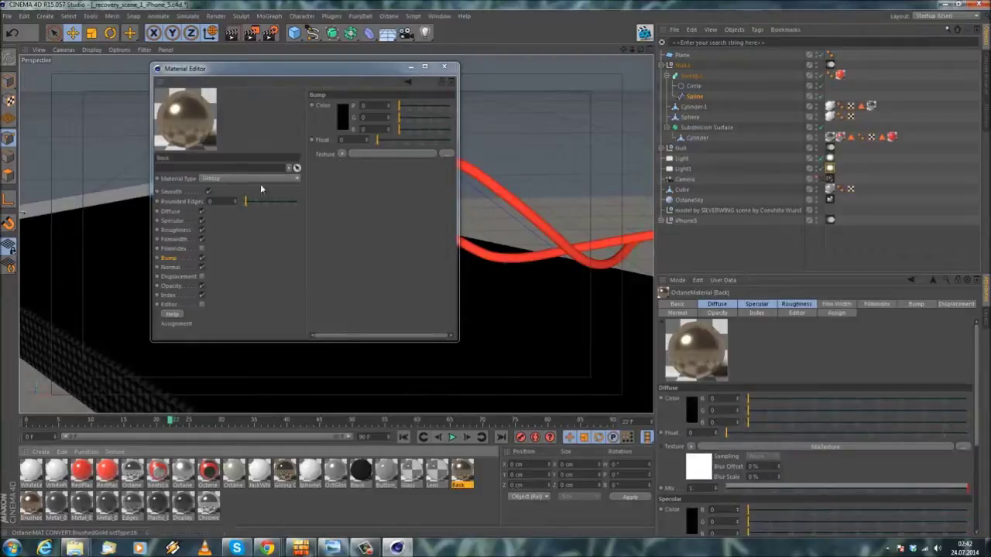
pyautogui.click(342, 153)
pyautogui.click(345, 225)
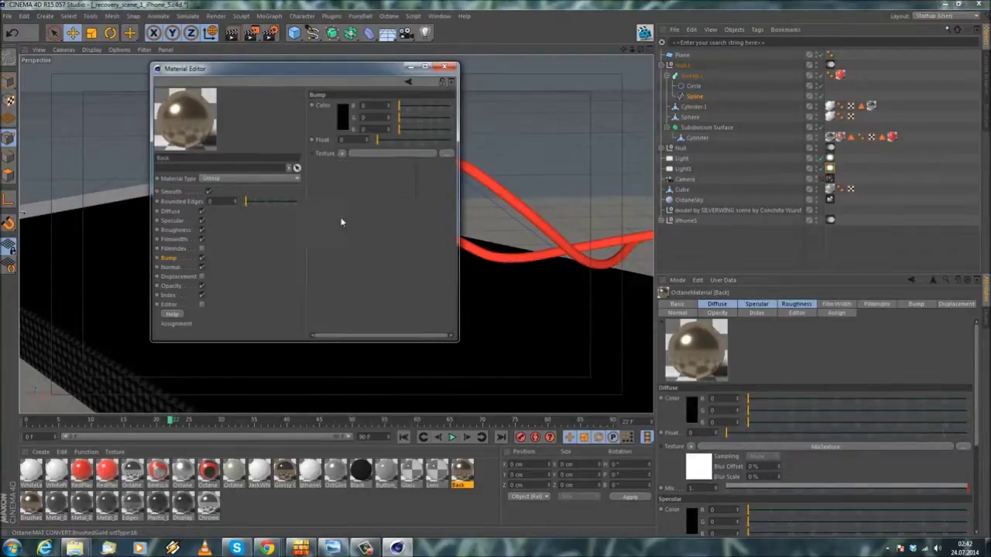
pyautogui.click(445, 70)
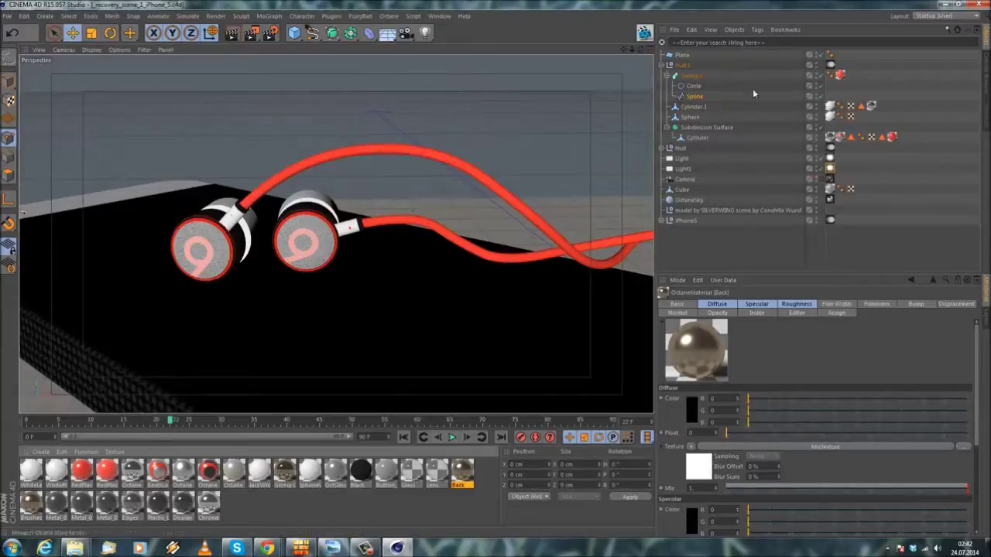
# Return to the scene camera's view and save the scene.
pyautogui.click(827, 179)
pyautogui.click(822, 180)
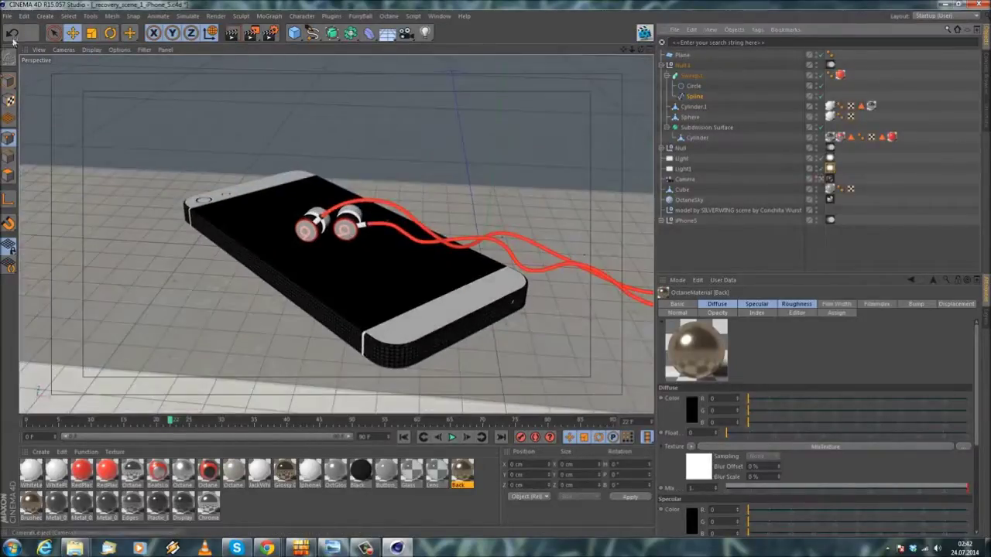
pyautogui.click(8, 16)
pyautogui.click(19, 101)
# Bring up the Octane Render dialog with its Live Viewer and restore the viewer to a smaller window.
pyautogui.click(645, 32)
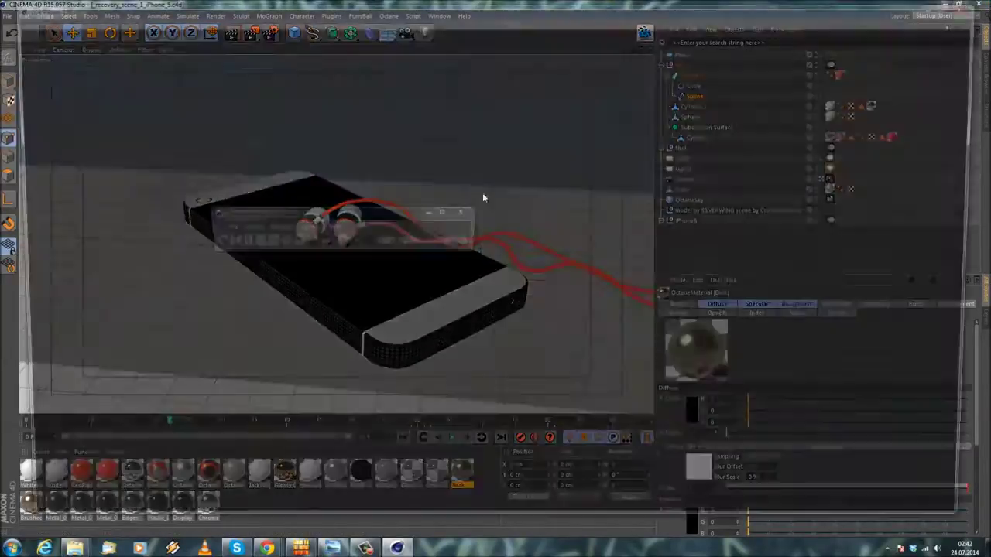
pyautogui.doubleClick(55, 7)
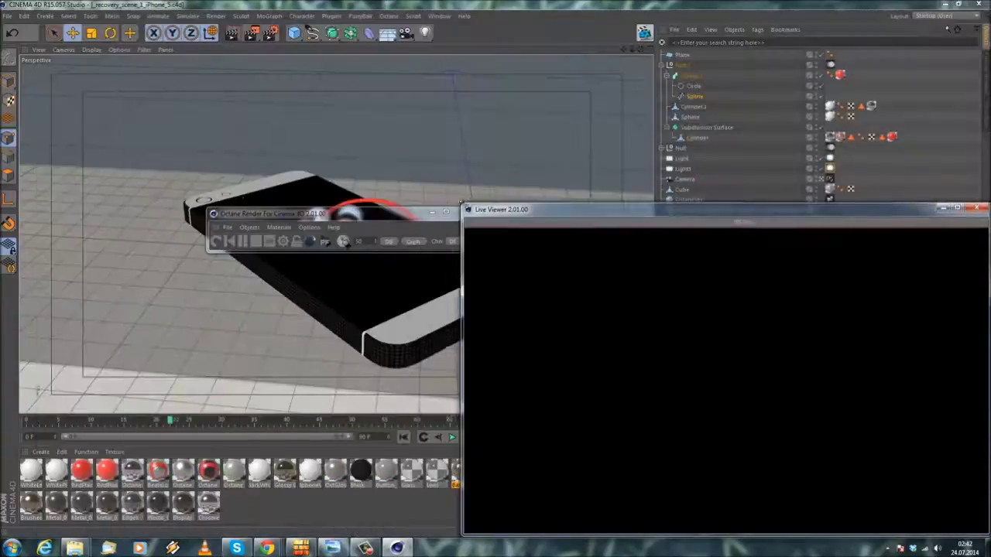
# Run an Octane Live Viewer render of the camera view, examine the phone and earphones, and close the Octane windows.
pyautogui.click(215, 241)
pyautogui.moveTo(232, 218); pyautogui.dragTo(750, 164)
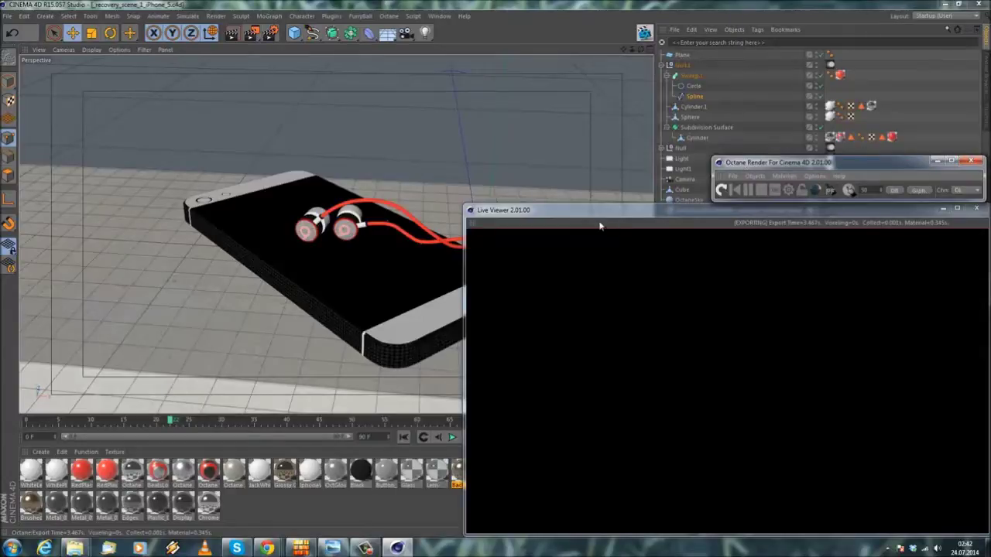
pyautogui.moveTo(620, 216); pyautogui.dragTo(563, 213)
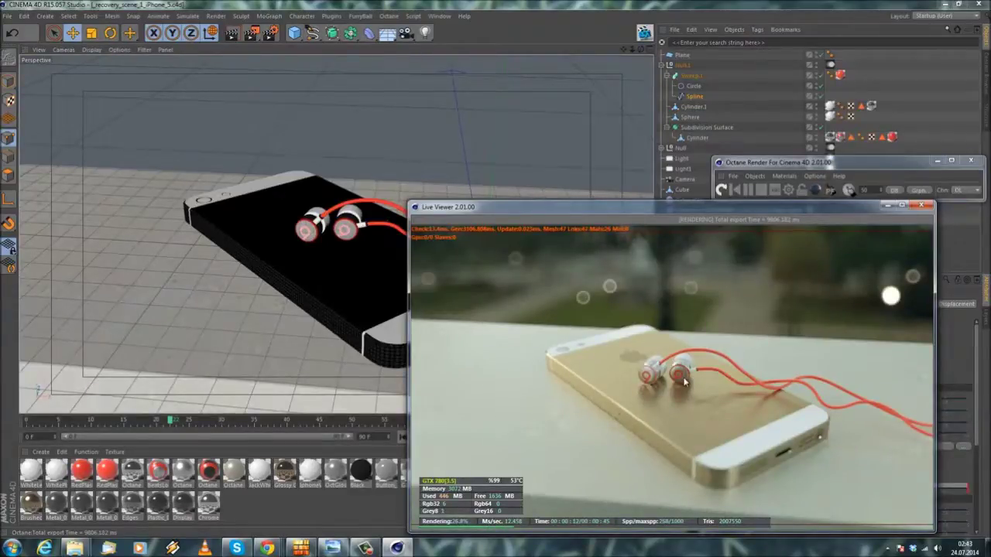
pyautogui.click(922, 205)
pyautogui.click(971, 160)
pyautogui.click(7, 16)
# Leave the camera view, select Plane and Light1, reposition them together, and return to the scene camera's view.
pyautogui.click(822, 180)
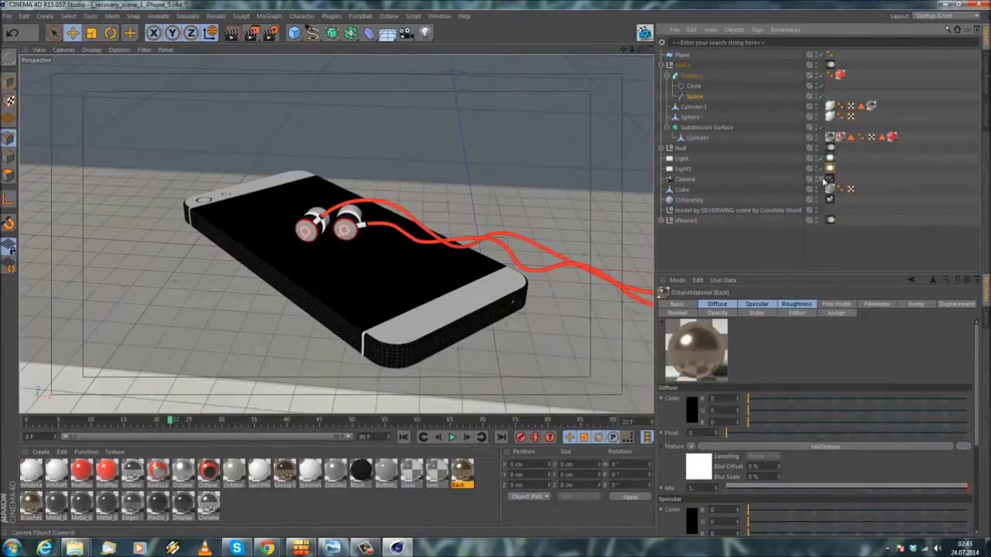
pyautogui.scroll(5, 414, 276)
pyautogui.scroll(-12, 414, 276)
pyautogui.keyDown('alt'); pyautogui.moveTo(414, 276); pyautogui.dragTo(542, 201); pyautogui.keyUp('alt')
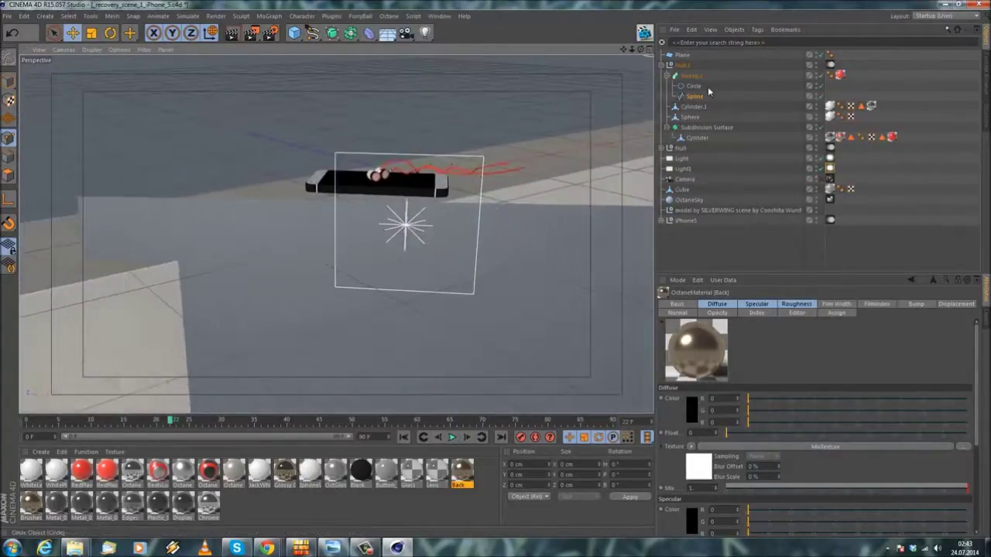
pyautogui.click(682, 55)
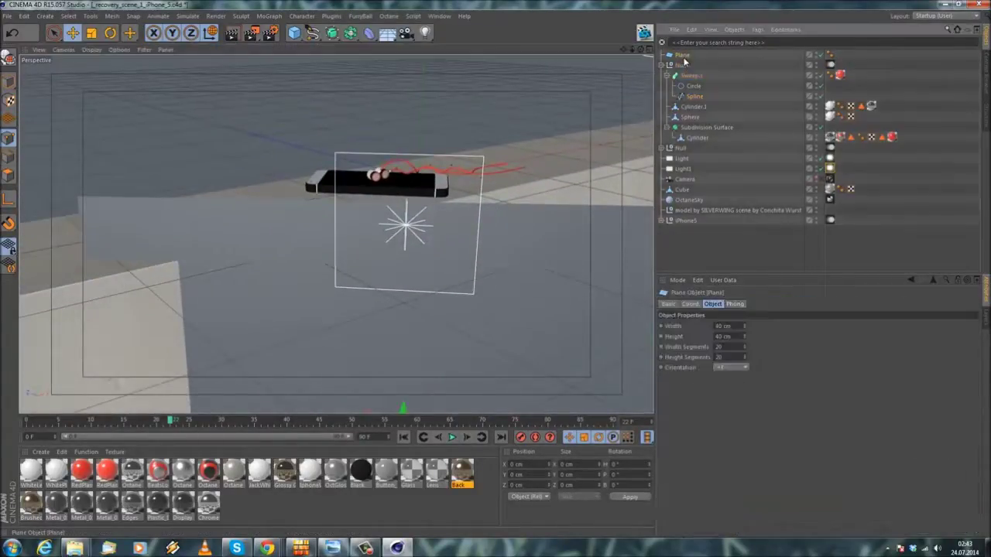
pyautogui.keyDown('ctrl'); pyautogui.click(682, 168); pyautogui.keyUp('ctrl')
pyautogui.keyDown('alt'); pyautogui.moveTo(546, 219); pyautogui.dragTo(423, 217); pyautogui.keyUp('alt')
pyautogui.moveTo(487, 229); pyautogui.dragTo(529, 206)
pyautogui.moveTo(446, 205); pyautogui.dragTo(423, 189)
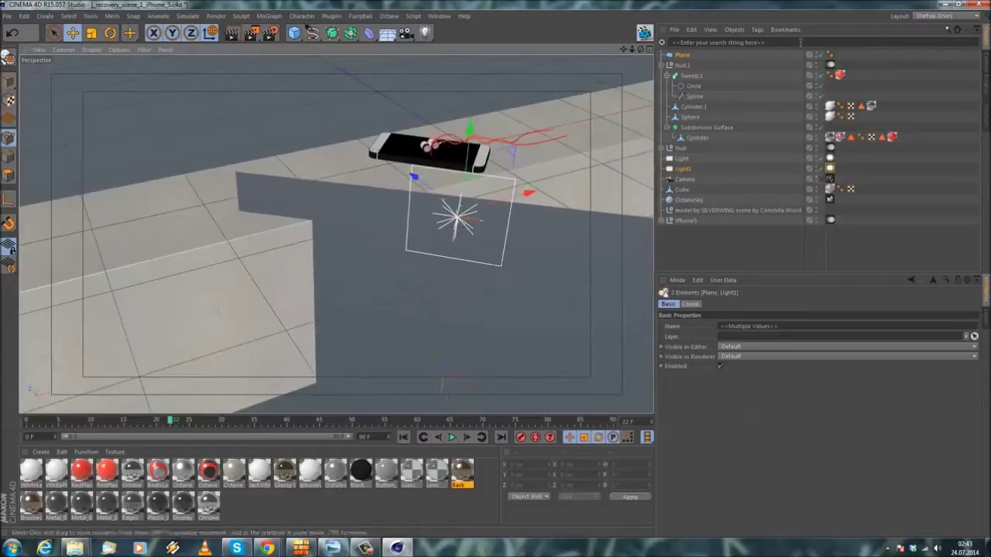
pyautogui.click(829, 179)
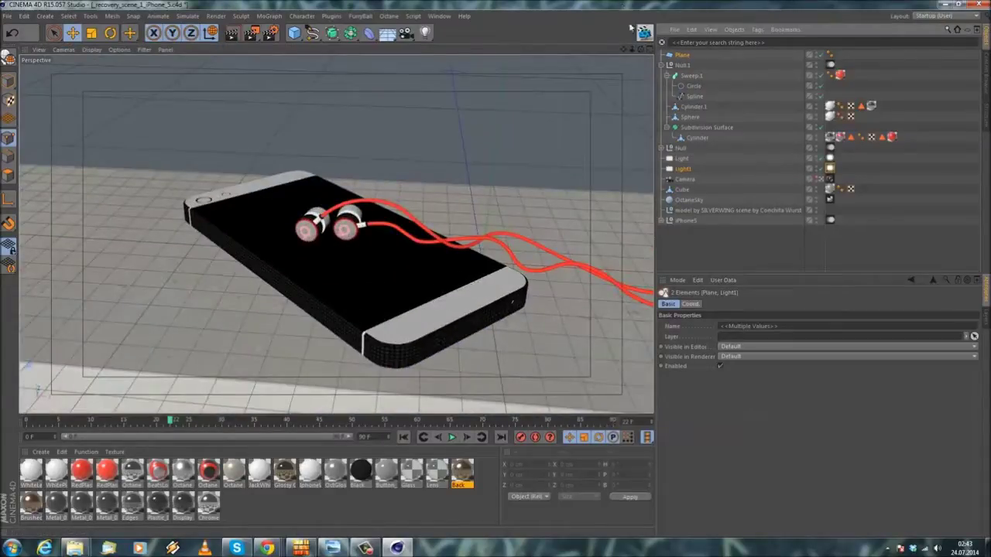
# Start a new Octane Live Viewer render, show Light1's light tag settings, and widen the viewer to examine the lighting.
pyautogui.click(644, 31)
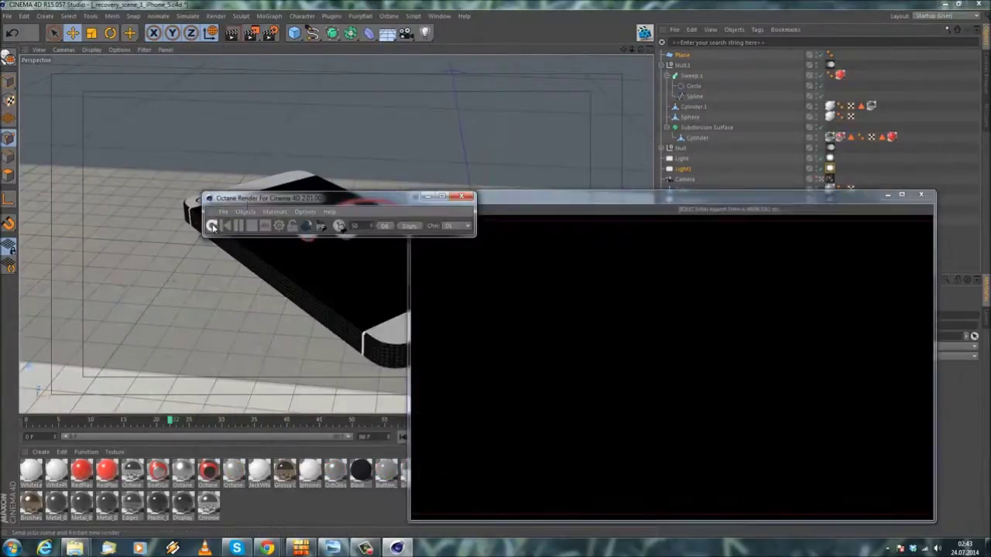
pyautogui.moveTo(255, 198); pyautogui.dragTo(432, 91)
pyautogui.moveTo(584, 199); pyautogui.dragTo(307, 133)
pyautogui.click(831, 168)
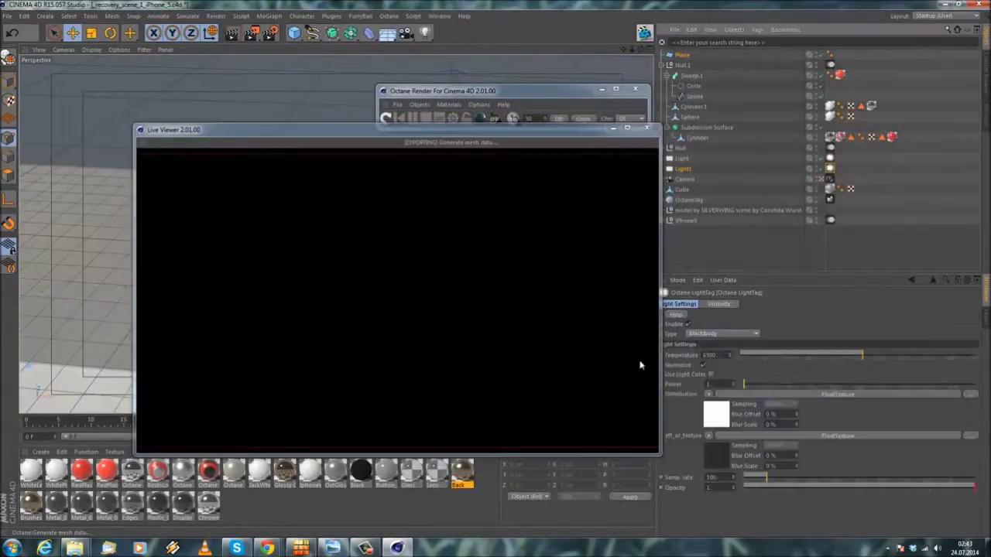
pyautogui.moveTo(429, 139); pyautogui.dragTo(424, 158)
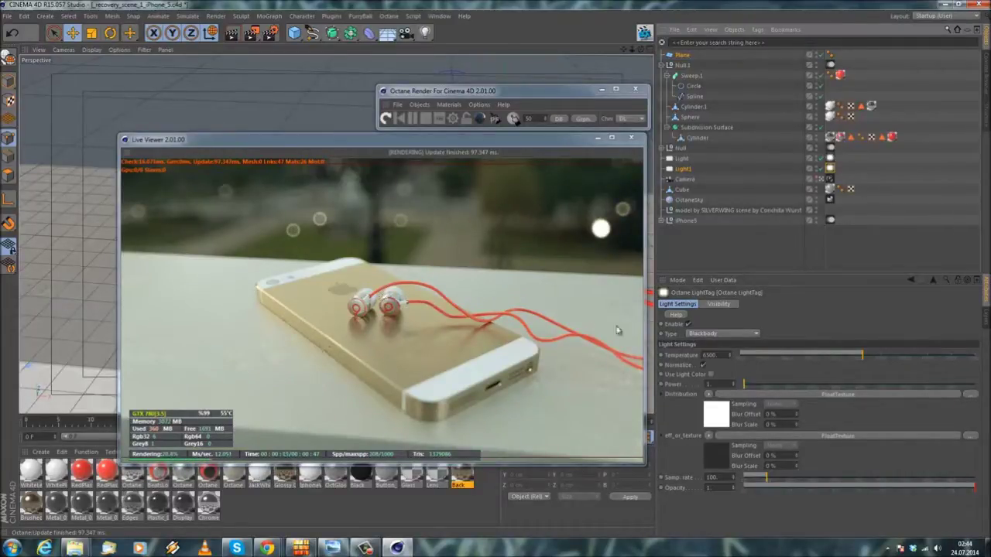
pyautogui.moveTo(643, 387); pyautogui.dragTo(741, 371)
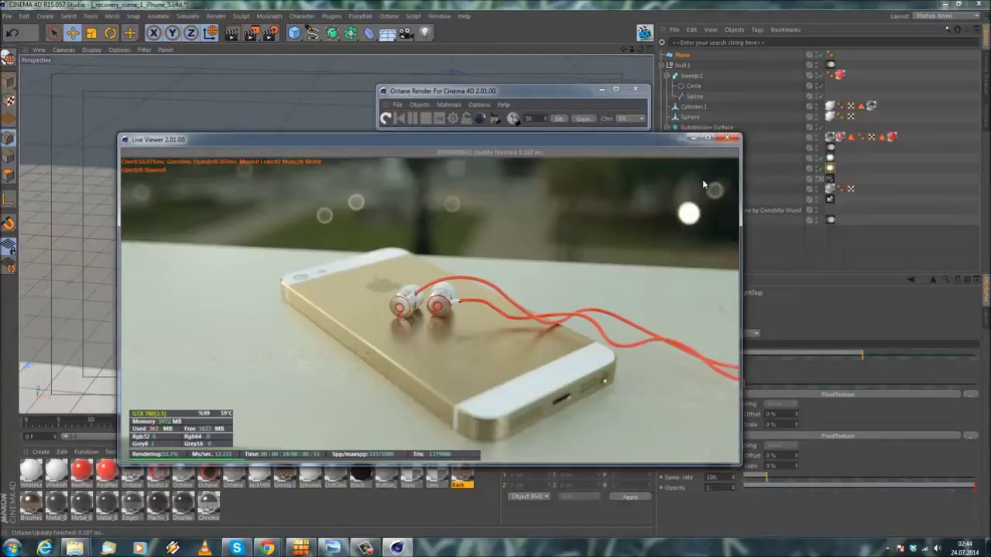
# Close the Live Viewer and the Octane Render dialog, and save the scene.
pyautogui.click(728, 139)
pyautogui.click(635, 89)
pyautogui.click(6, 16)
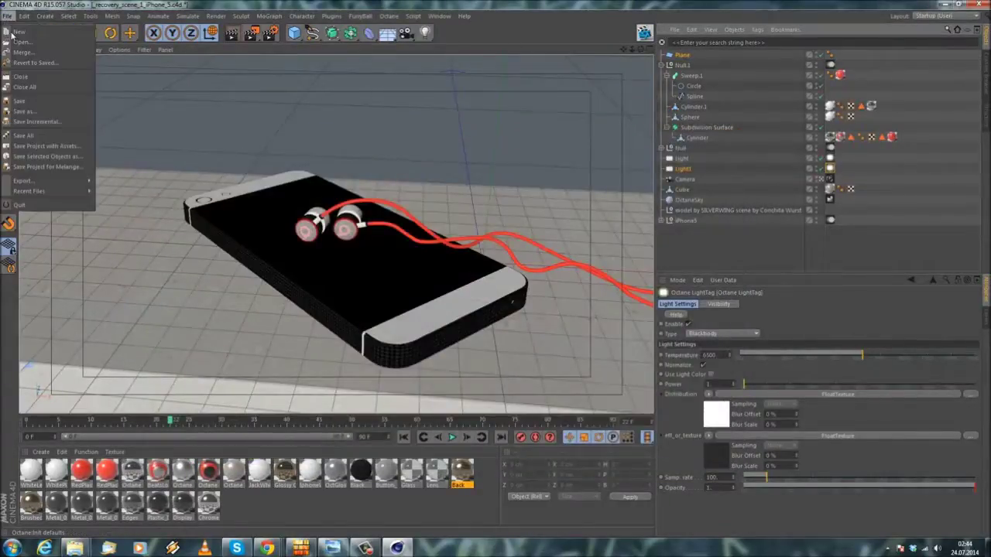
pyautogui.click(22, 102)
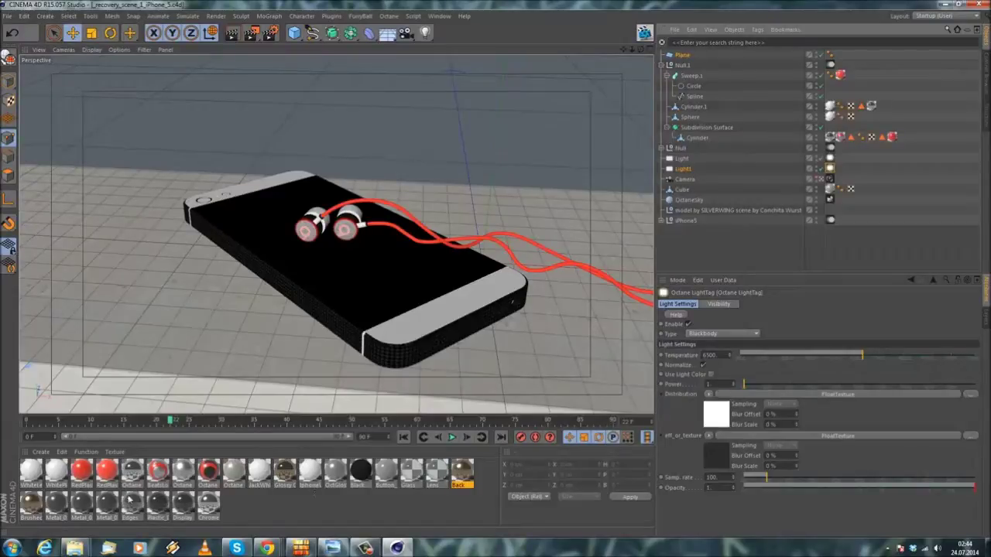
# Adjust the roughness and the bump texture's power in Octane Material.2, close the Material Editor, and save the scene.
pyautogui.doubleClick(184, 470)
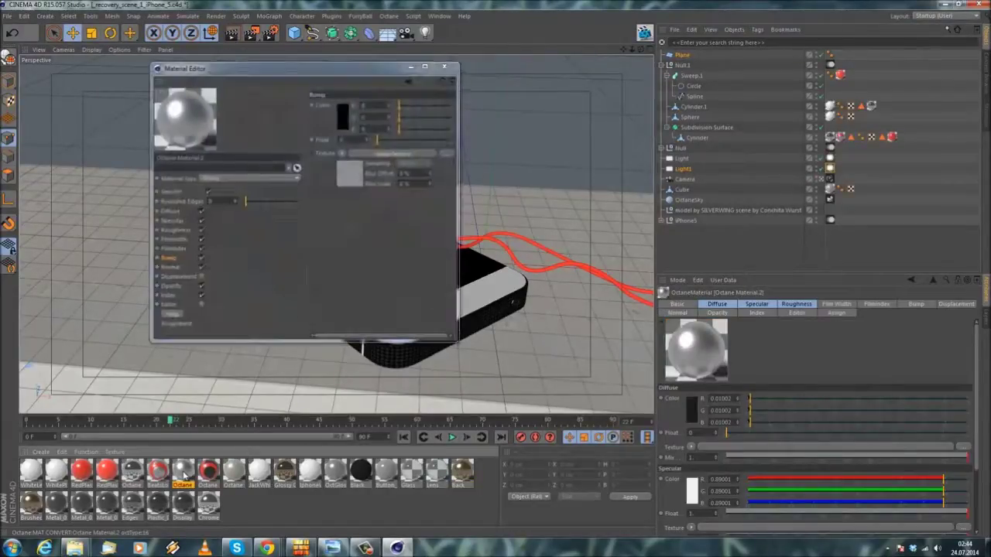
pyautogui.click(175, 230)
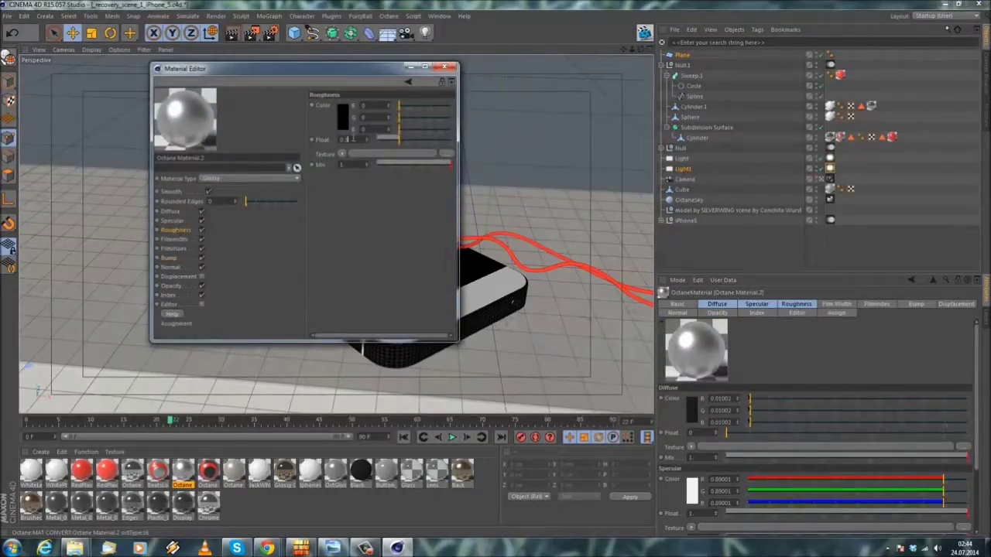
pyautogui.click(170, 259)
pyautogui.click(364, 153)
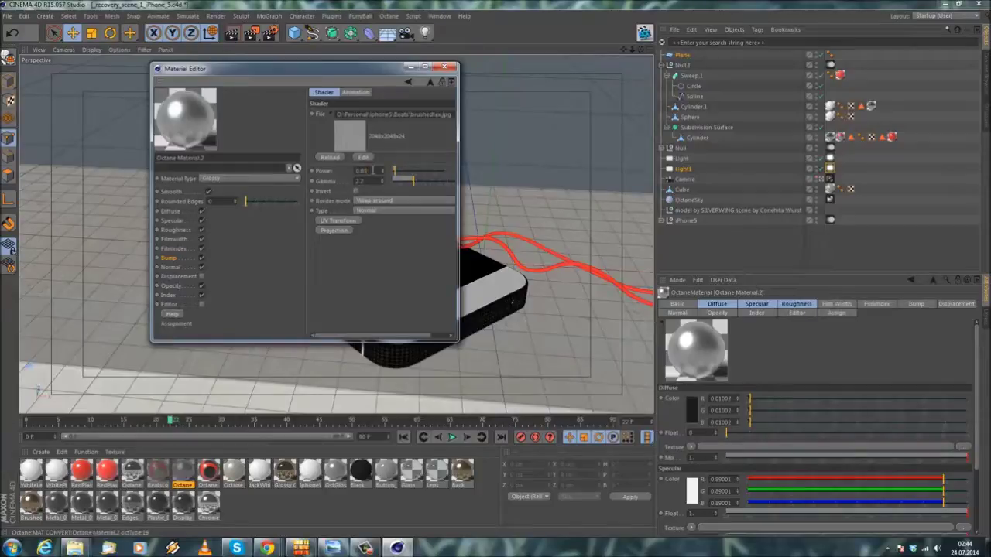
pyautogui.click(444, 67)
pyautogui.click(7, 15)
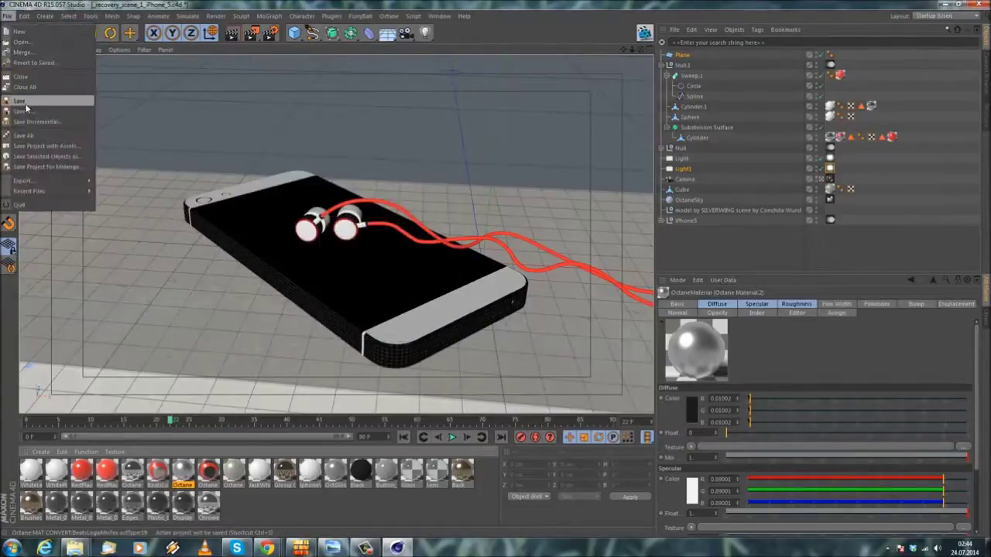
pyautogui.click(7, 16)
# Render the final image to the Picture Viewer and enlarge the viewer window to show more of the image.
pyautogui.click(216, 15)
pyautogui.click(258, 72)
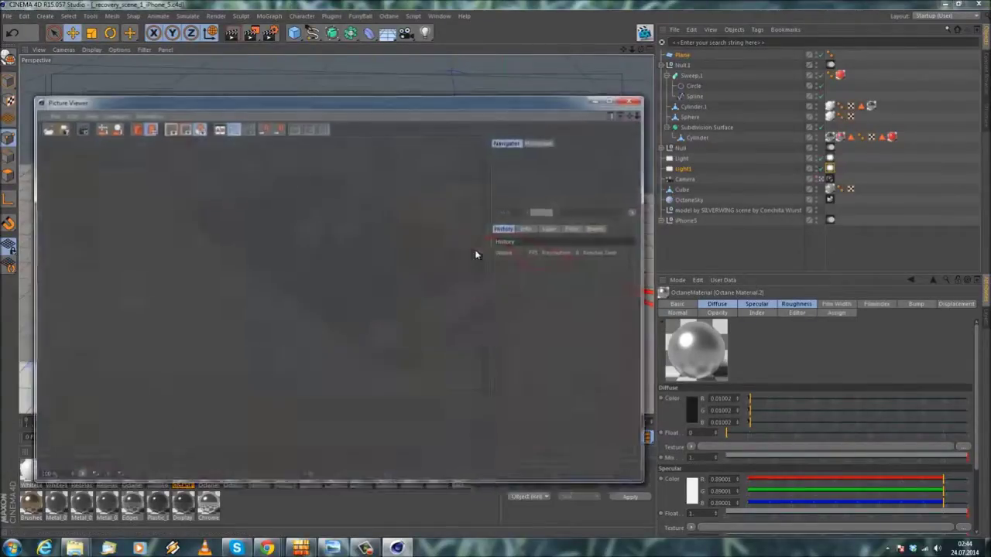
pyautogui.moveTo(392, 106); pyautogui.dragTo(371, 45)
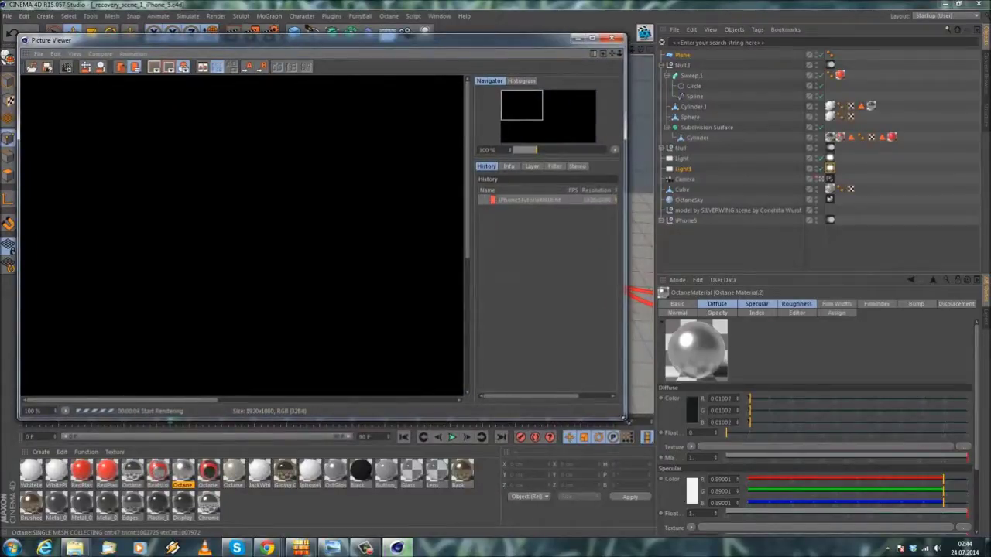
pyautogui.moveTo(627, 421); pyautogui.dragTo(866, 511)
pyautogui.moveTo(230, 48); pyautogui.dragTo(609, 70)
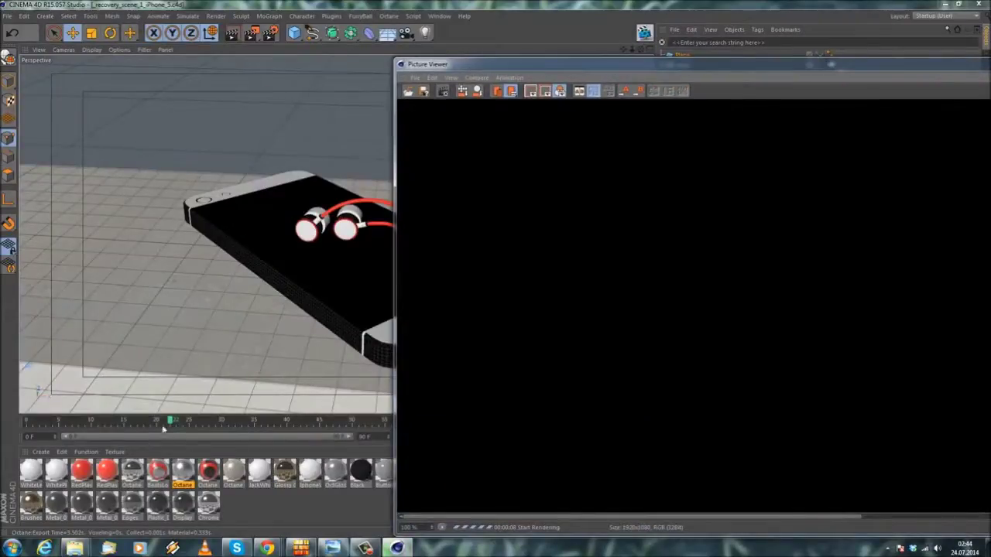
pyautogui.moveTo(641, 71); pyautogui.dragTo(270, 23)
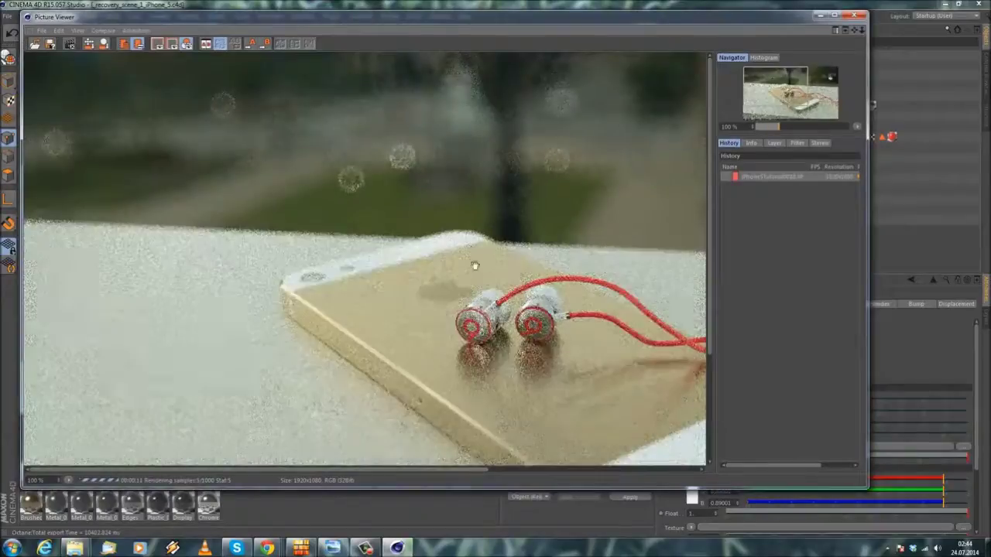
# Examine the phone, earphones, cable and background in the Picture Viewer render at different zoom levels.
pyautogui.scroll(-2, 465, 237)
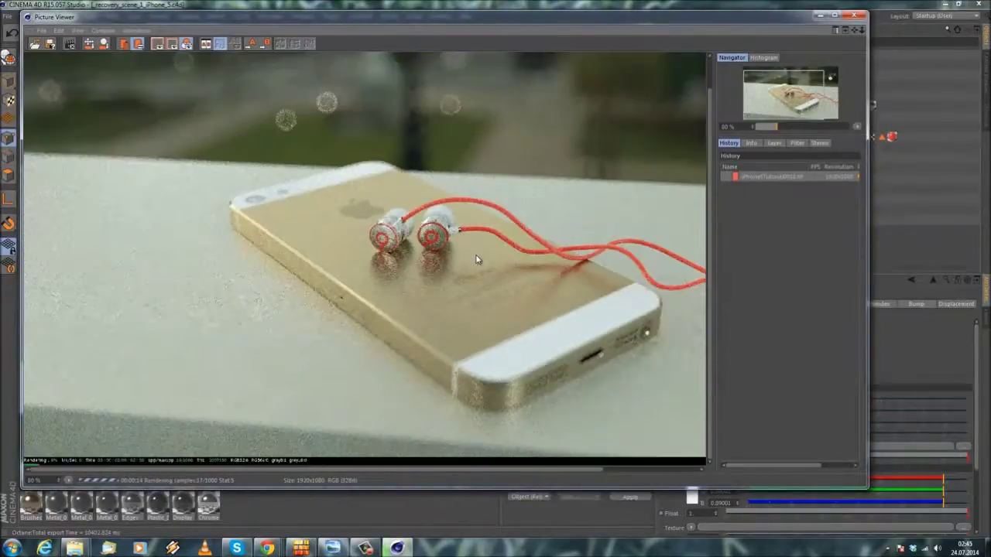
pyautogui.scroll(2, 470, 269)
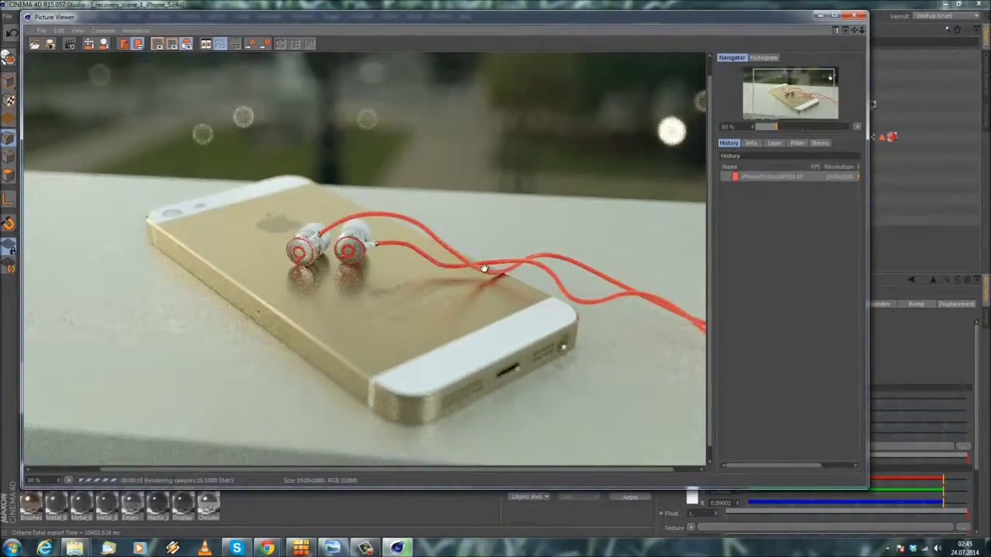
pyautogui.moveTo(471, 309); pyautogui.dragTo(483, 310)
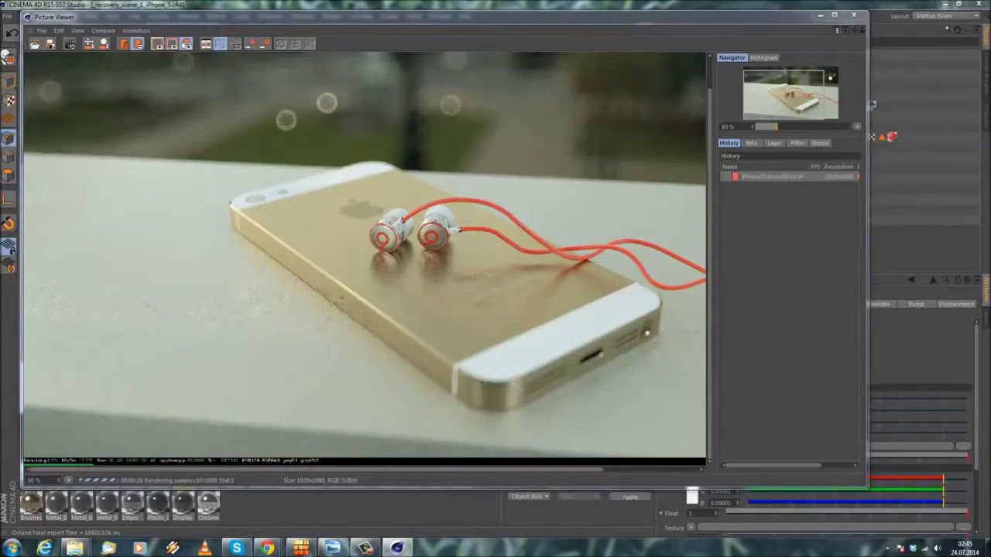
pyautogui.scroll(1, 31, 275)
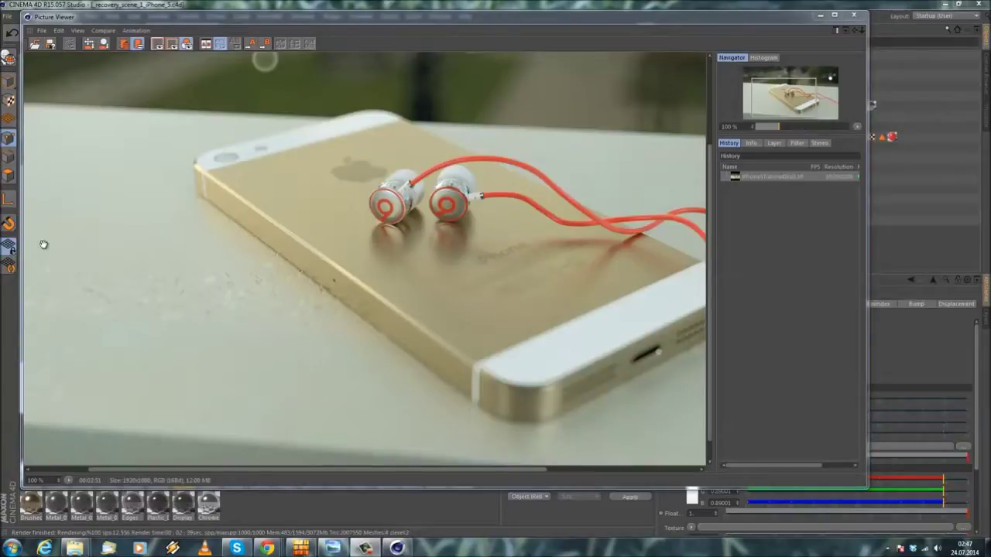
pyautogui.moveTo(264, 262); pyautogui.dragTo(352, 236)
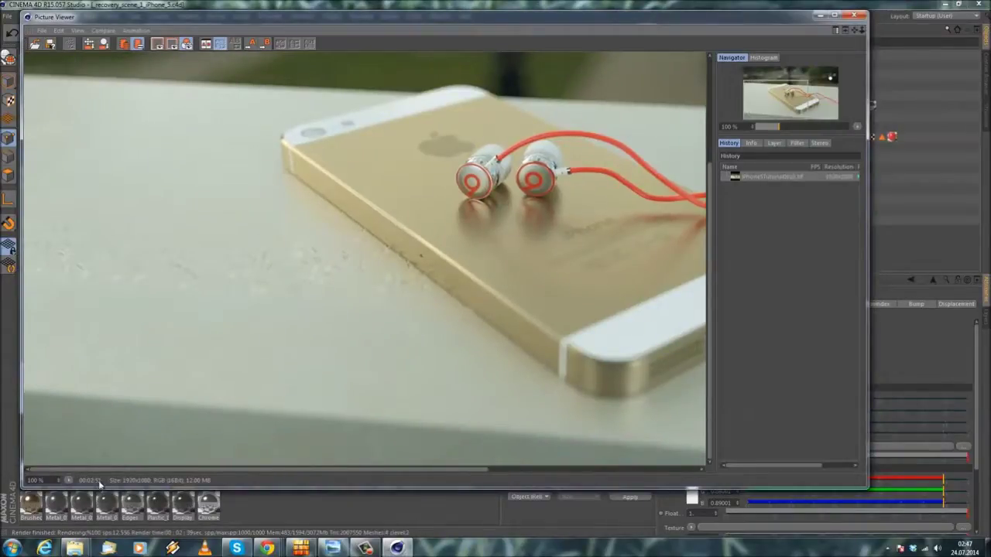
pyautogui.moveTo(209, 374); pyautogui.dragTo(376, 276)
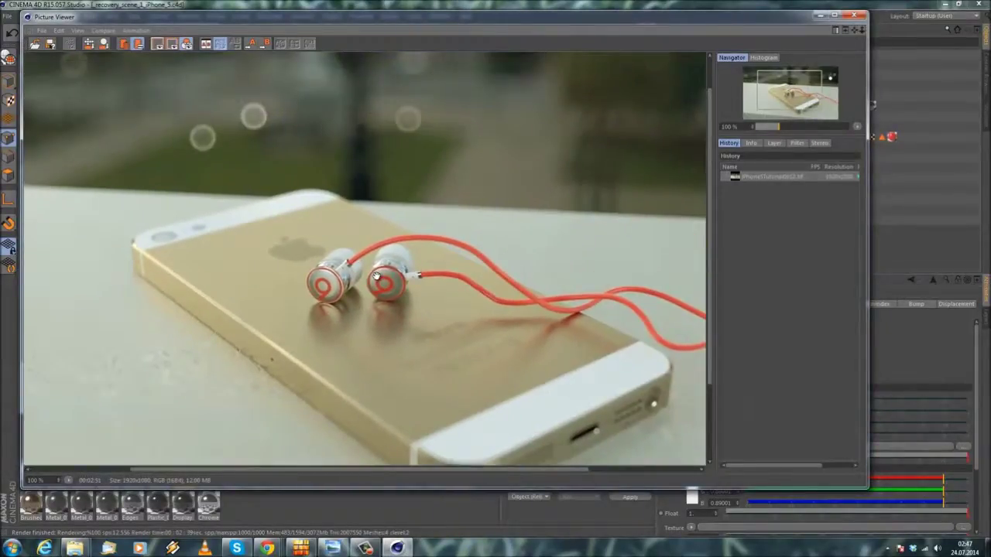
pyautogui.moveTo(362, 333); pyautogui.dragTo(321, 194)
pyautogui.moveTo(195, 202); pyautogui.dragTo(407, 400)
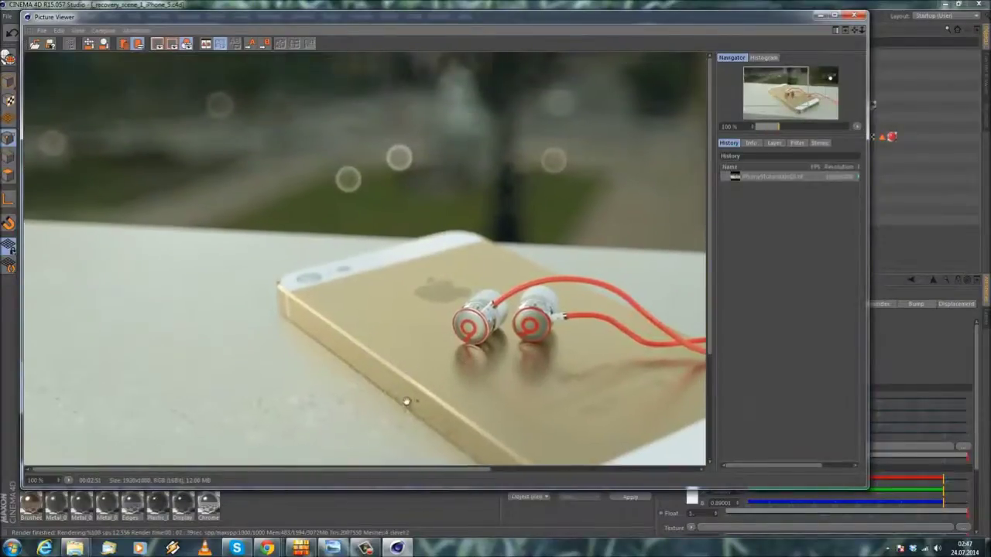
pyautogui.moveTo(401, 303); pyautogui.dragTo(376, 167)
pyautogui.moveTo(341, 296); pyautogui.dragTo(479, 174)
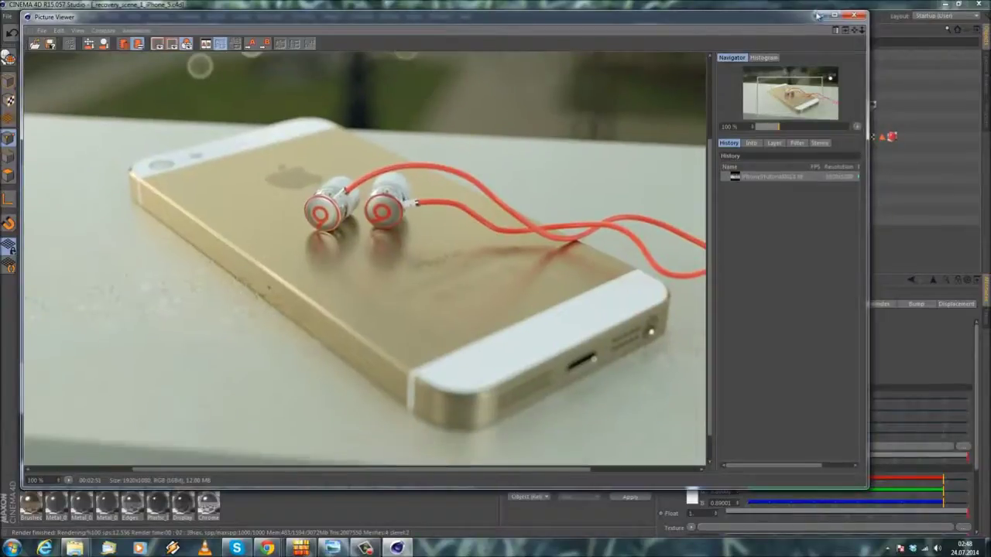
# Minimize the Picture Viewer and launch Adobe Photoshop CC (64 Bit).
pyautogui.click(818, 16)
pyautogui.click(13, 548)
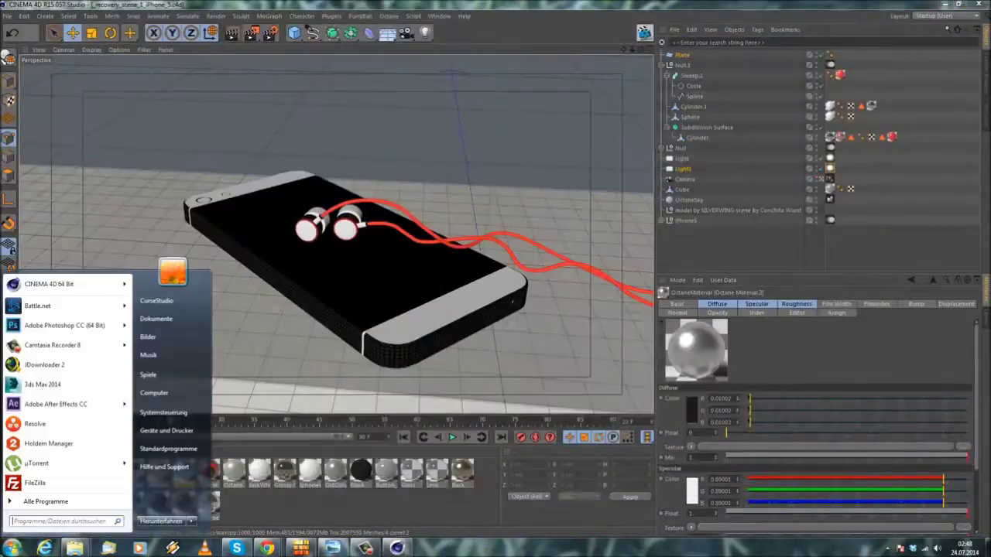
pyautogui.click(61, 331)
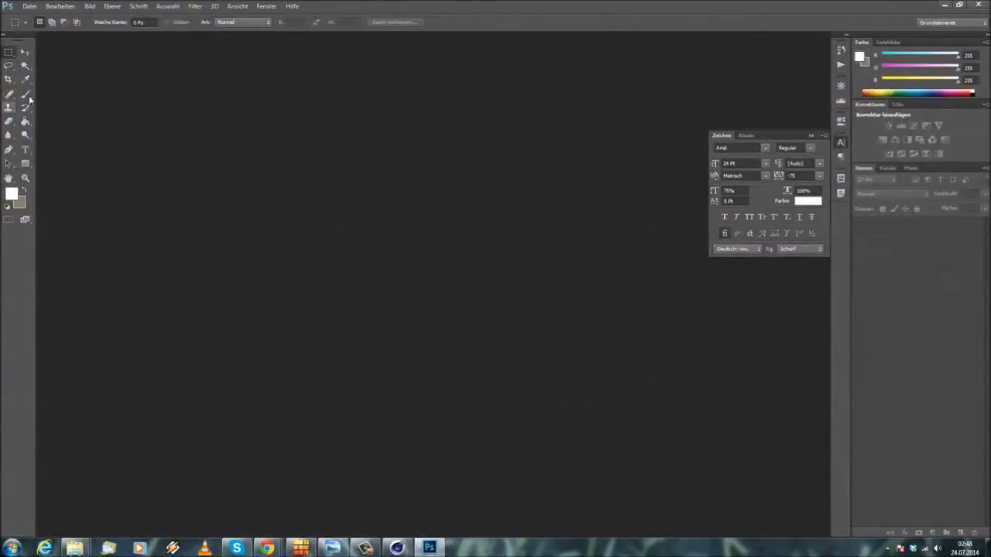
# Open the rendered image iPhone5Tutorial0018.tif from the Desktop in Photoshop.
pyautogui.click(29, 7)
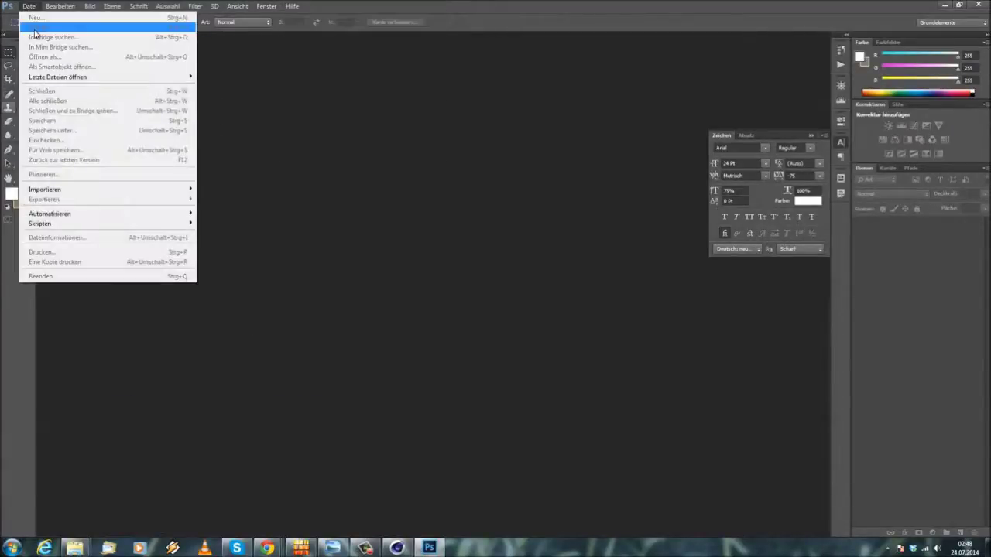
pyautogui.click(471, 3)
pyautogui.click(29, 7)
pyautogui.click(41, 30)
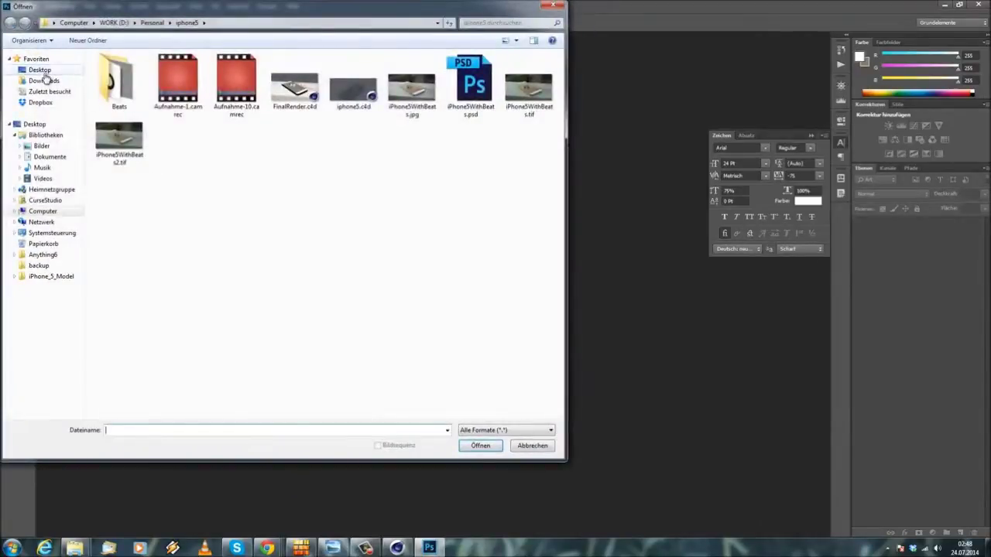
pyautogui.click(40, 71)
pyautogui.click(155, 183)
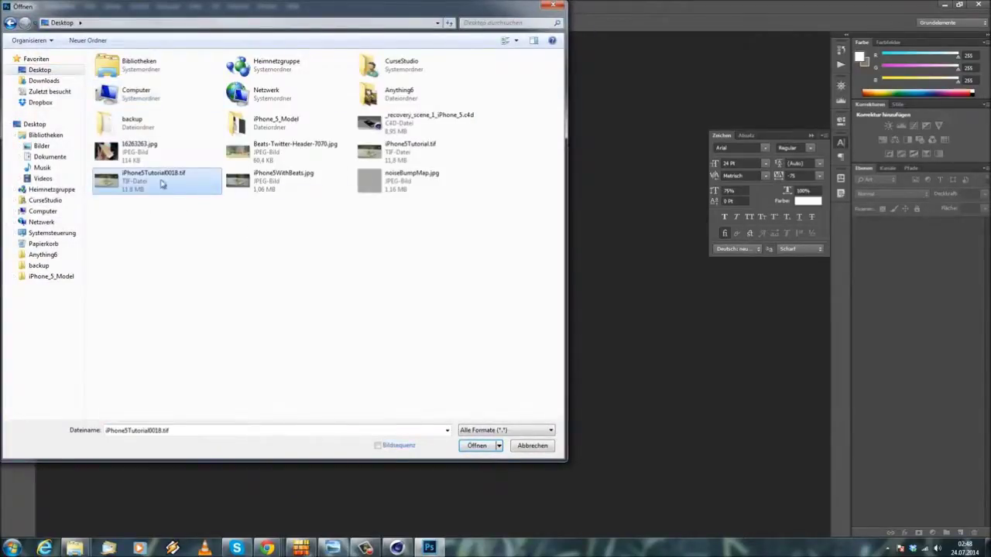
pyautogui.click(477, 446)
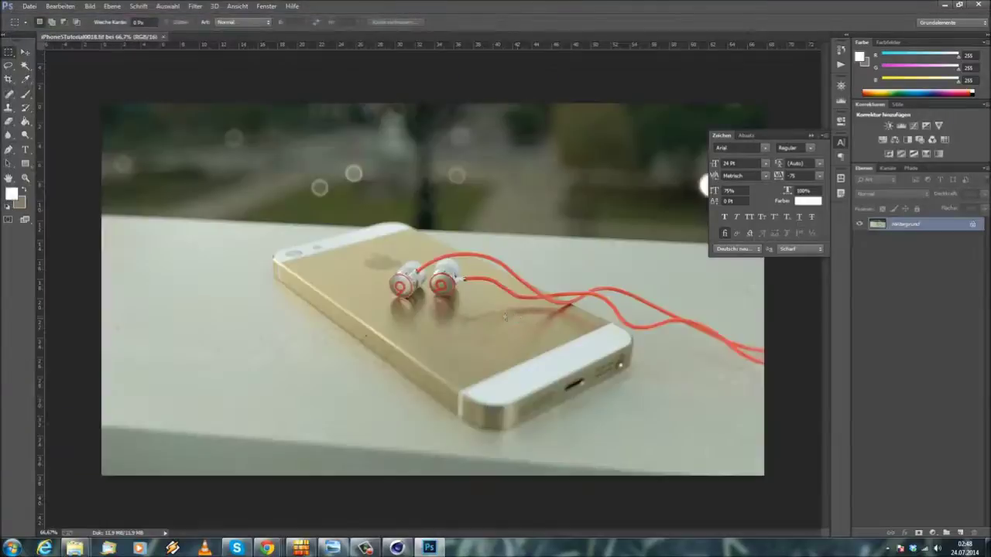
# Convert the locked background into an editable layer and darken the image edges with a custom Lens Correction vignette.
pyautogui.doubleClick(880, 225)
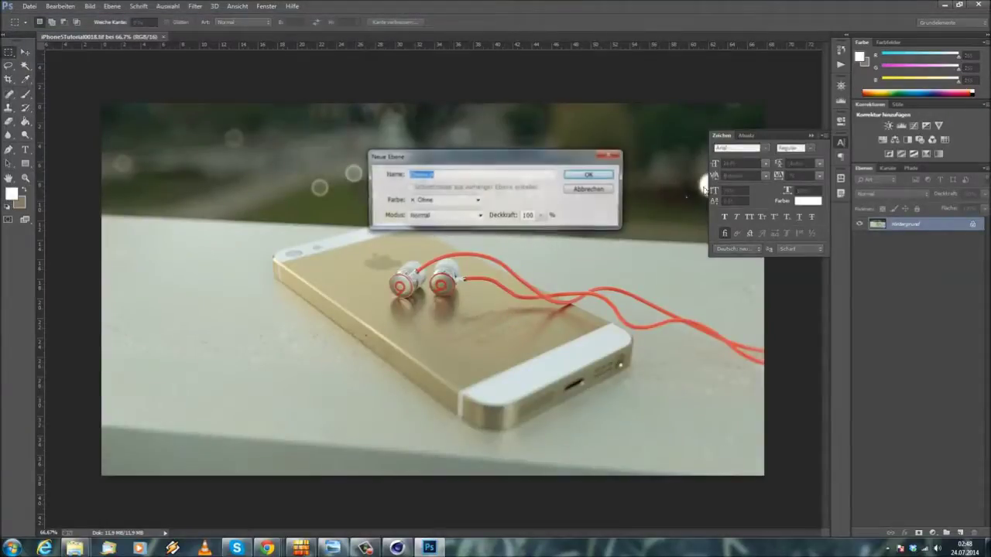
pyautogui.click(592, 174)
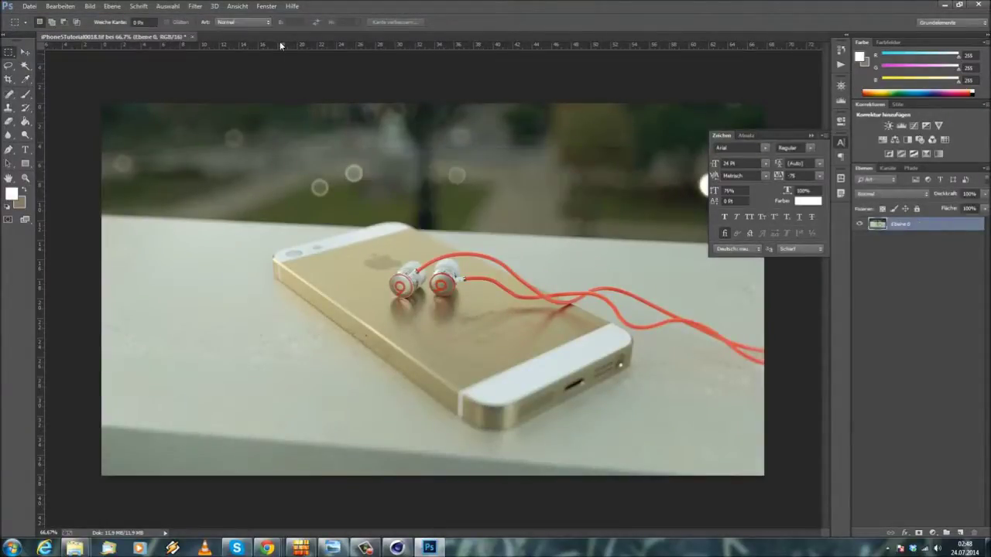
pyautogui.click(195, 7)
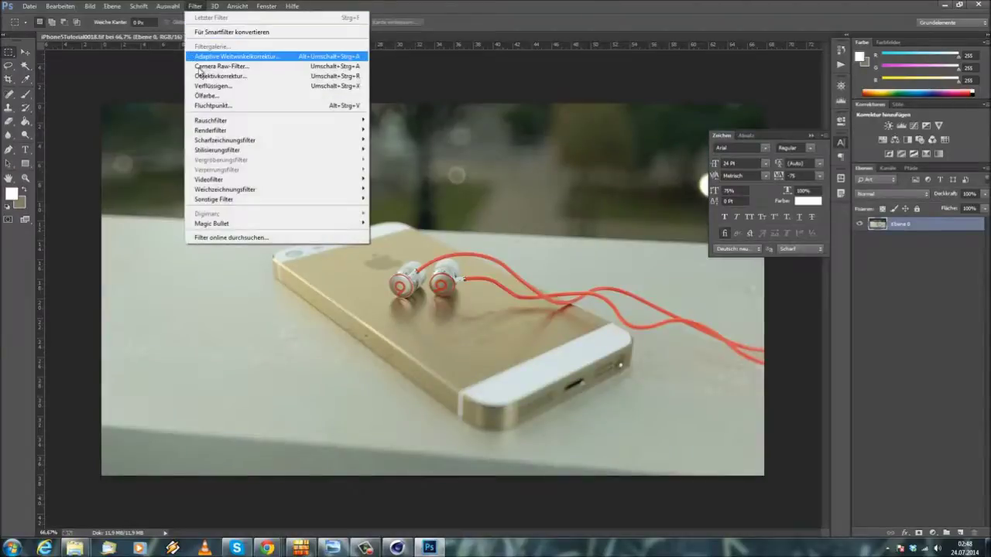
pyautogui.click(258, 77)
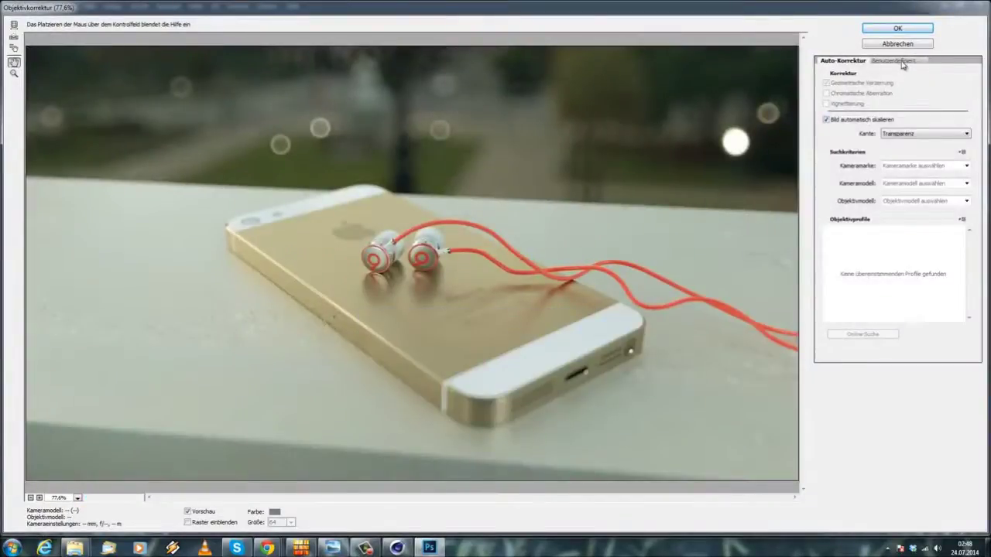
pyautogui.click(898, 62)
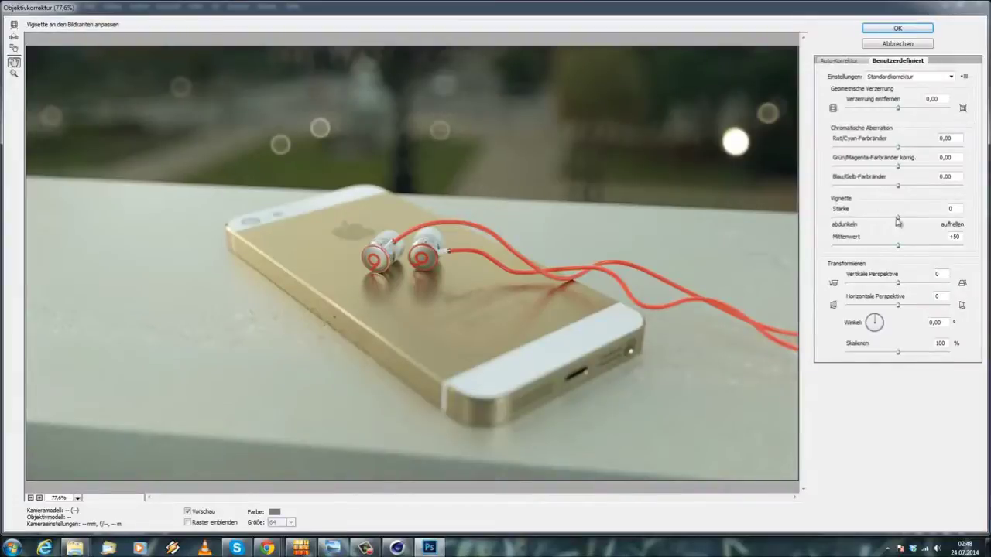
pyautogui.moveTo(900, 223); pyautogui.dragTo(877, 221)
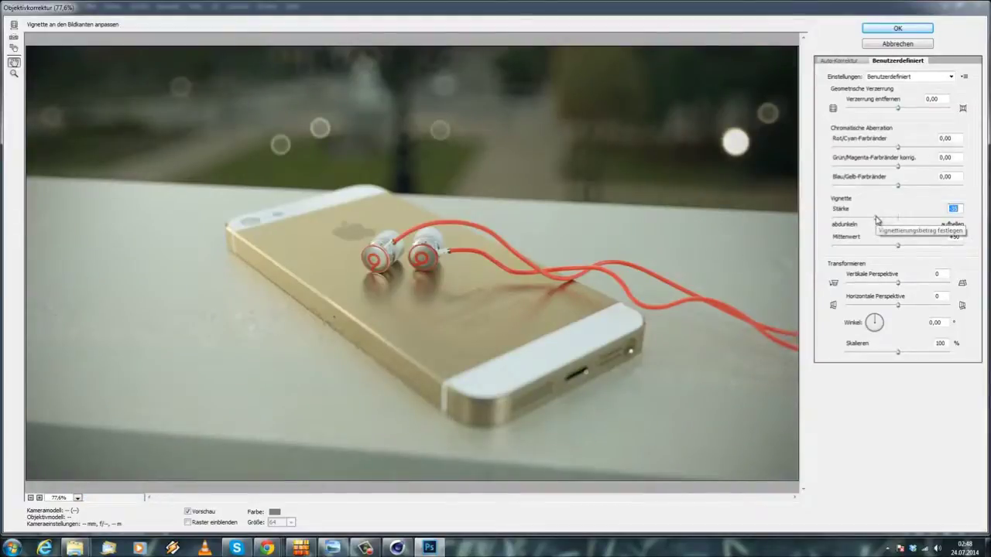
pyautogui.click(896, 29)
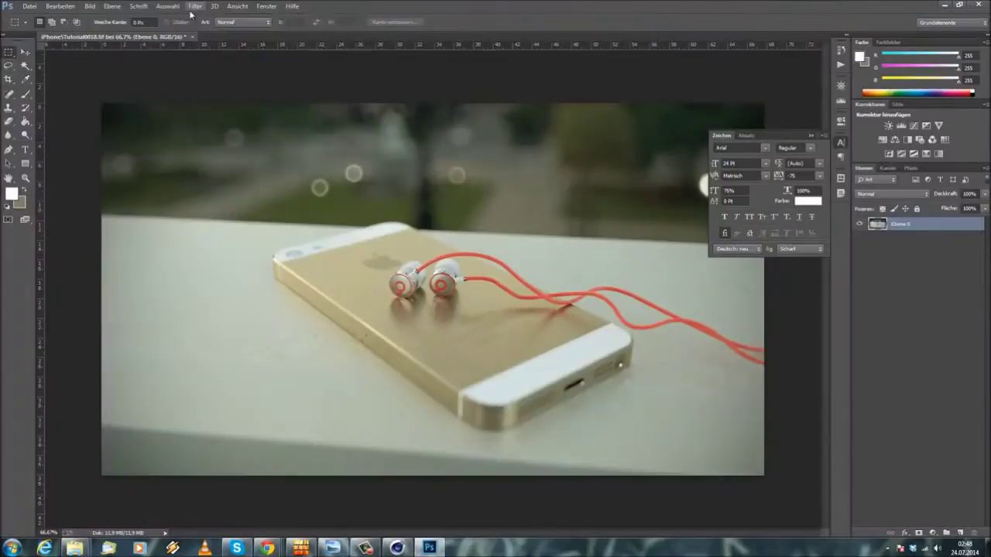
# Open the layer in the Magic Bullet PhotoLooks filter and remove the existing Chromatic Aberration, Ranged HSL and Diffusion effects.
pyautogui.click(167, 5)
pyautogui.moveTo(240, 225)
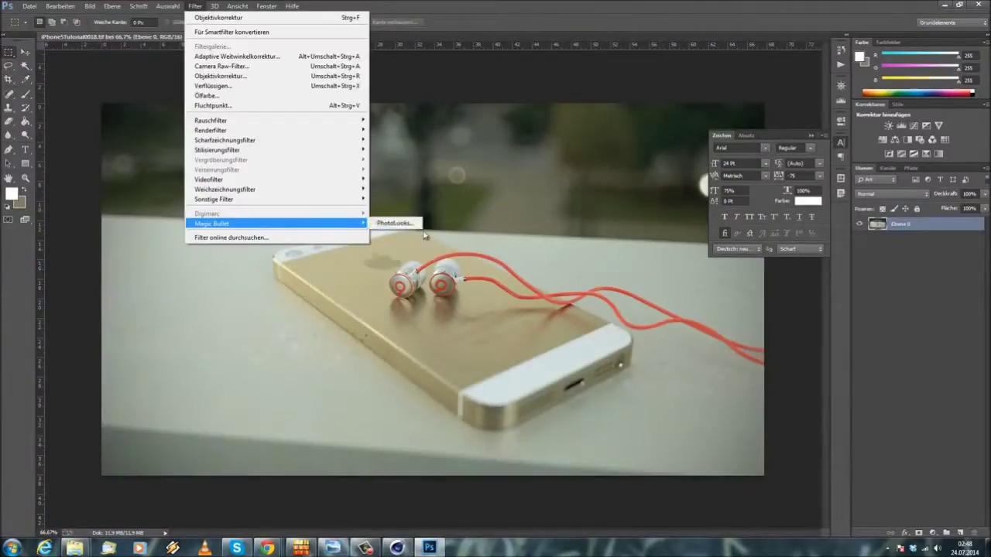
pyautogui.click(397, 225)
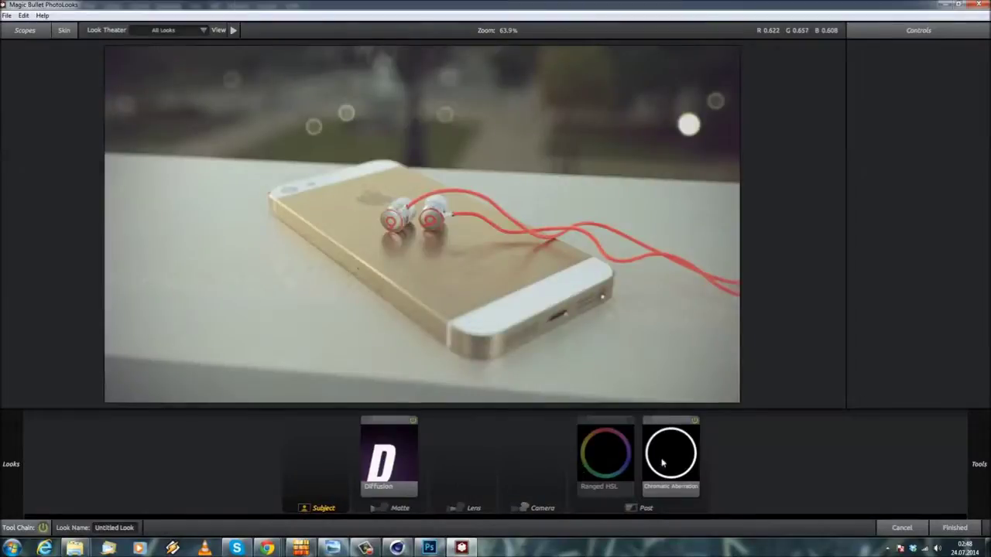
pyautogui.click(663, 463)
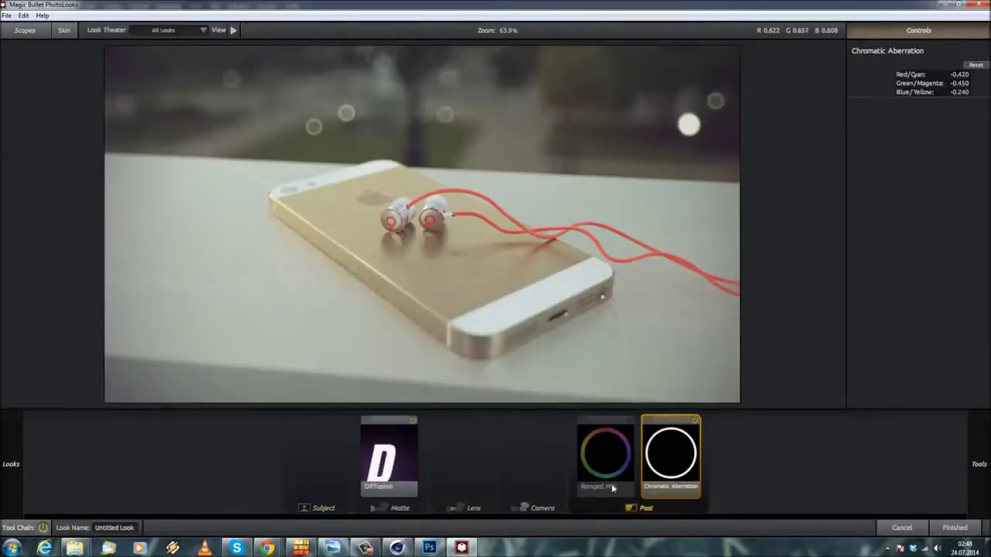
pyautogui.press('Delete')
pyautogui.press('Delete')
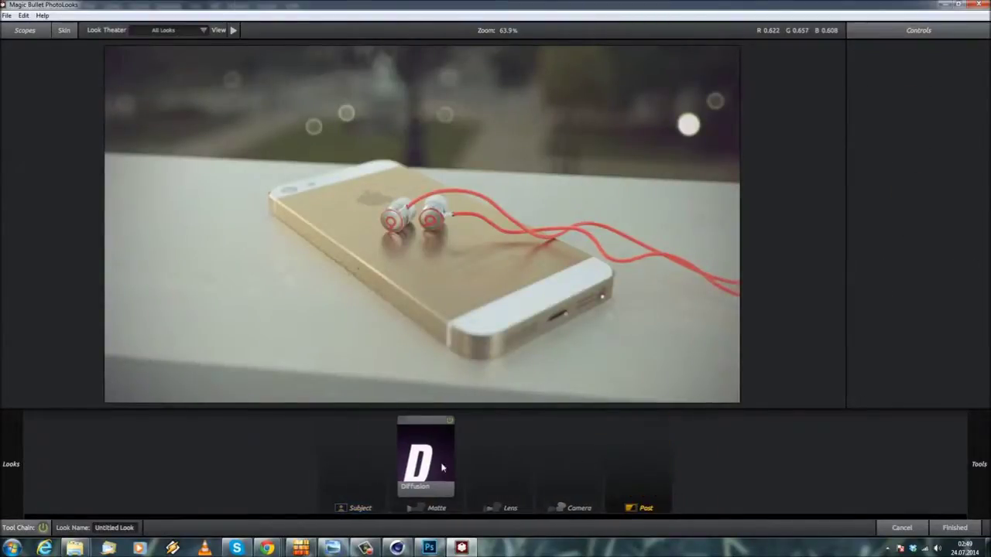
# Add Chromatic Aberration to the lens stage with all three colour shifts at -0.430, and compare the image with the effect off and on.
pyautogui.moveTo(981, 465)
pyautogui.scroll(-5, 895, 312)
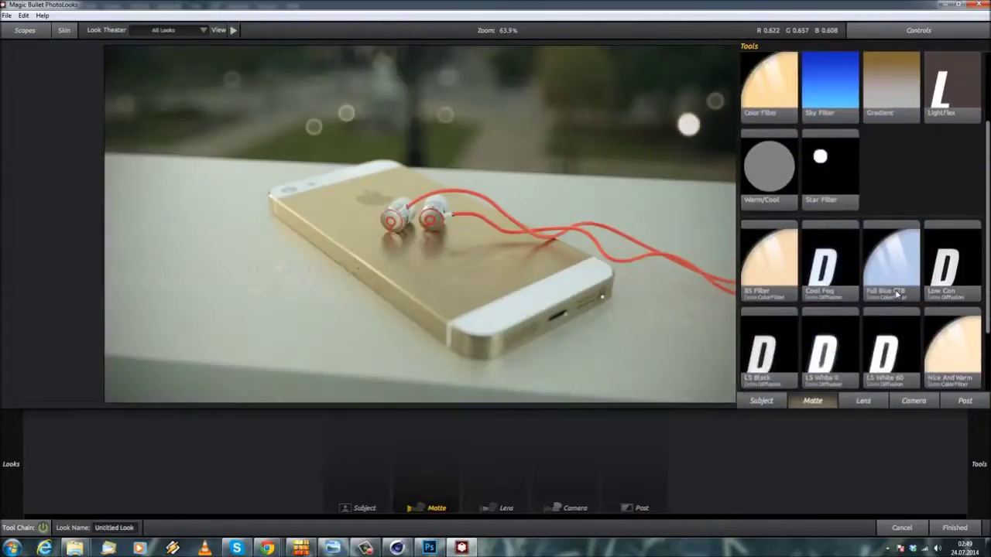
pyautogui.click(864, 401)
pyautogui.moveTo(887, 185)
pyautogui.mouseDown()
pyautogui.moveTo(883, 263)
pyautogui.moveTo(639, 489)
pyautogui.moveTo(675, 478)
pyautogui.moveTo(494, 482)
pyautogui.mouseUp()
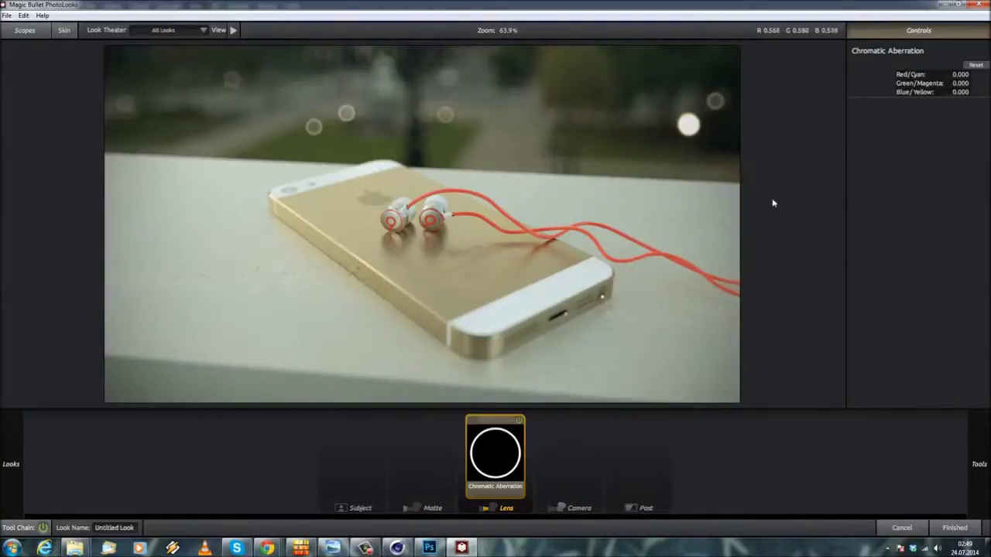
pyautogui.moveTo(957, 74); pyautogui.dragTo(961, 74)
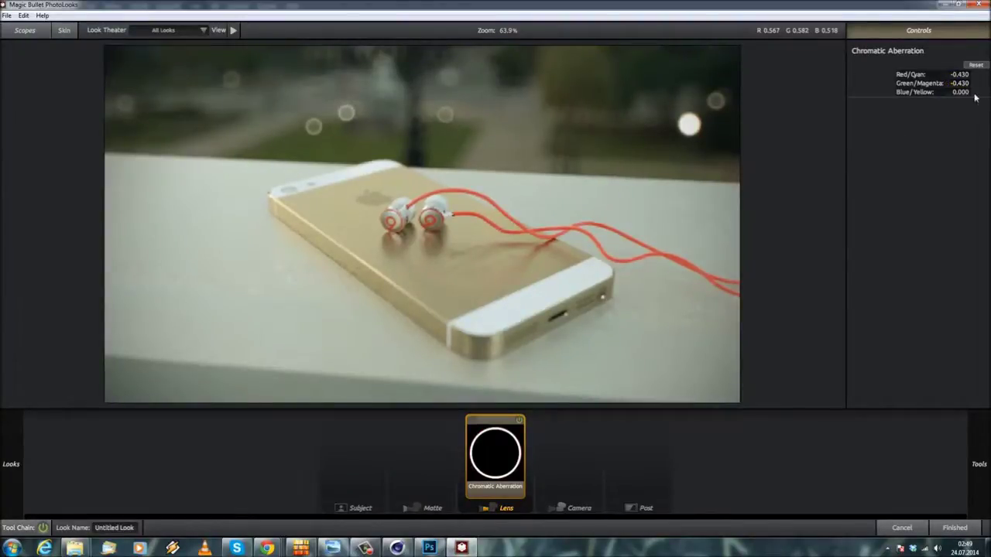
pyautogui.moveTo(960, 93); pyautogui.dragTo(946, 95)
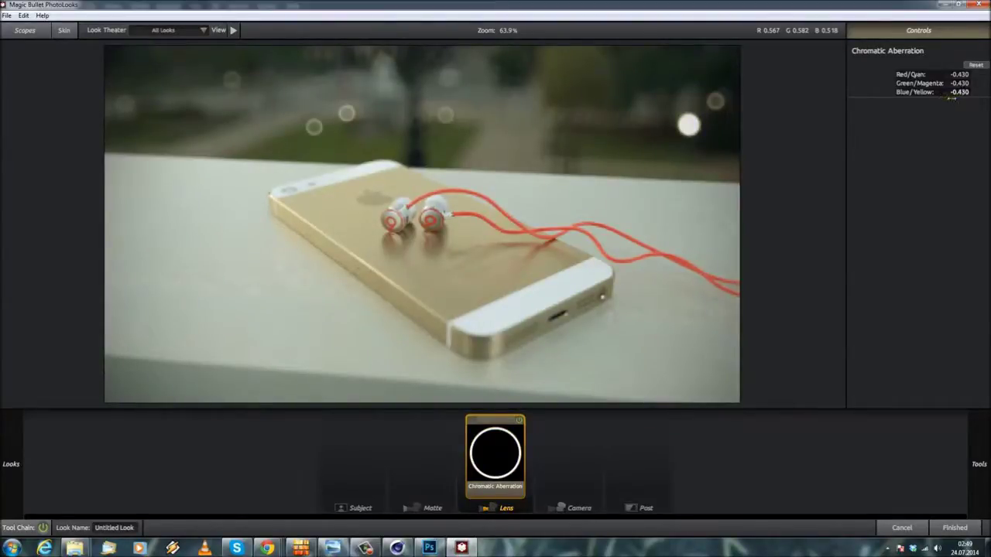
pyautogui.click(518, 420)
pyautogui.click(518, 421)
pyautogui.click(516, 420)
pyautogui.click(517, 421)
# Adjust the chromatic aberration's Blue/Yellow shift to +0.100, comparing the image with the effect off and on.
pyautogui.moveTo(972, 93); pyautogui.dragTo(980, 94)
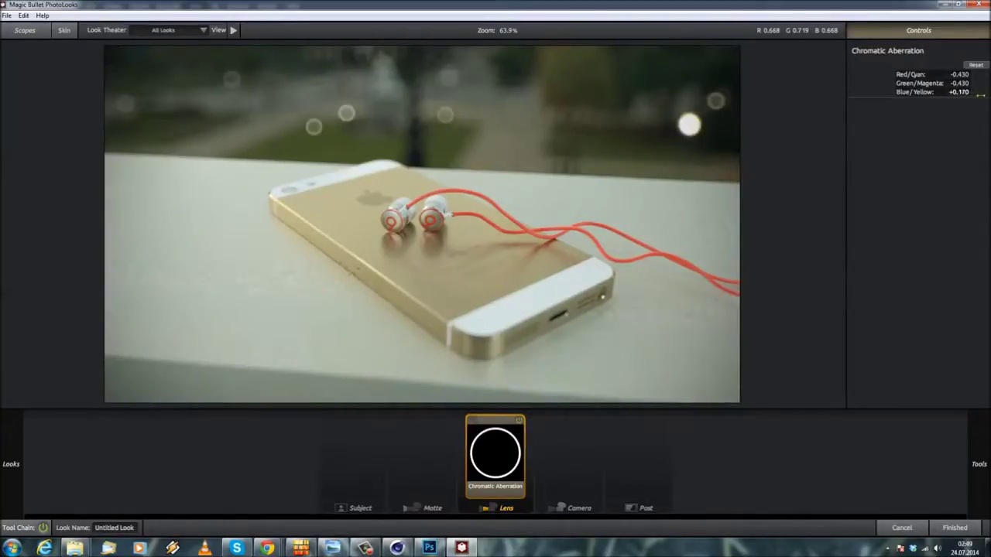
pyautogui.click(518, 421)
pyautogui.click(519, 422)
pyautogui.click(518, 422)
pyautogui.click(516, 422)
pyautogui.click(516, 424)
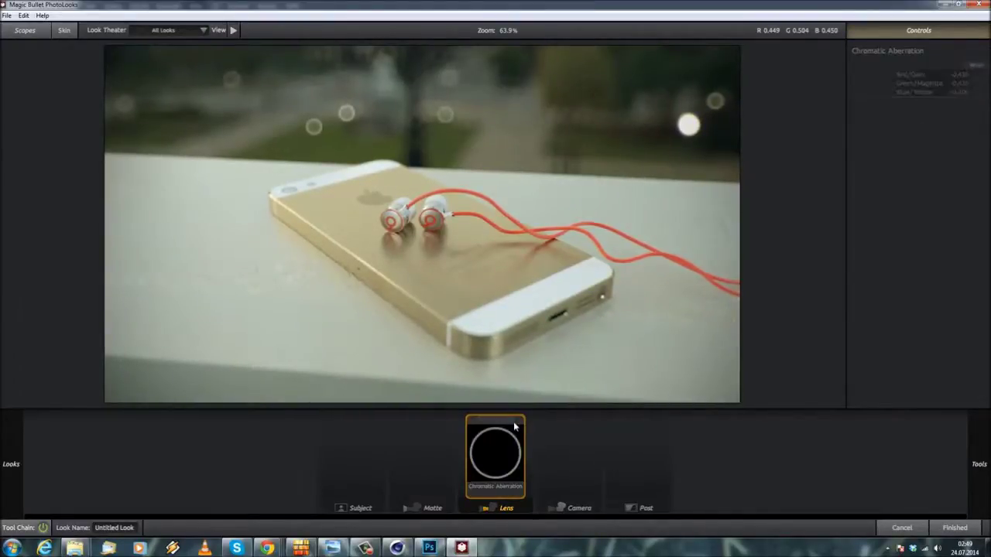
pyautogui.moveTo(520, 422); pyautogui.dragTo(875, 158)
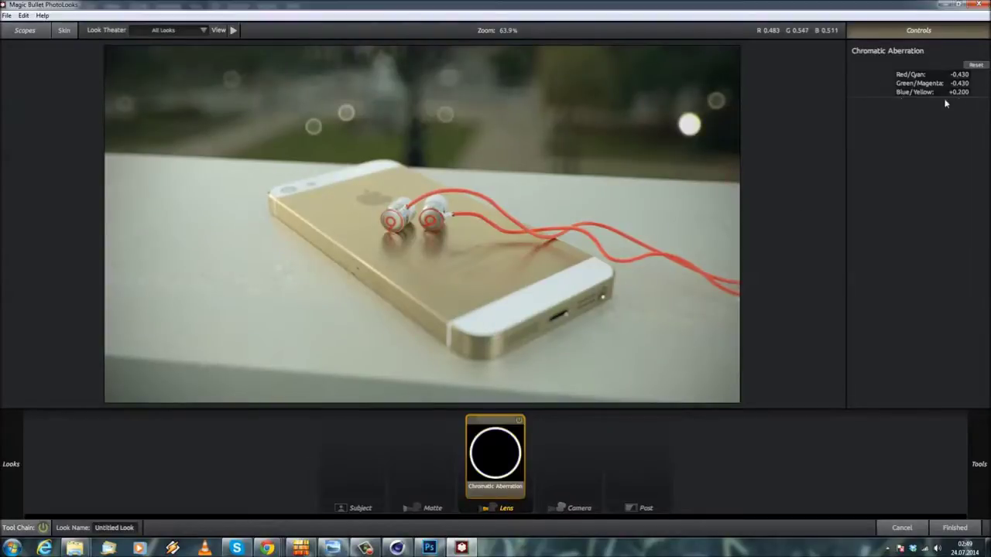
pyautogui.doubleClick(960, 93)
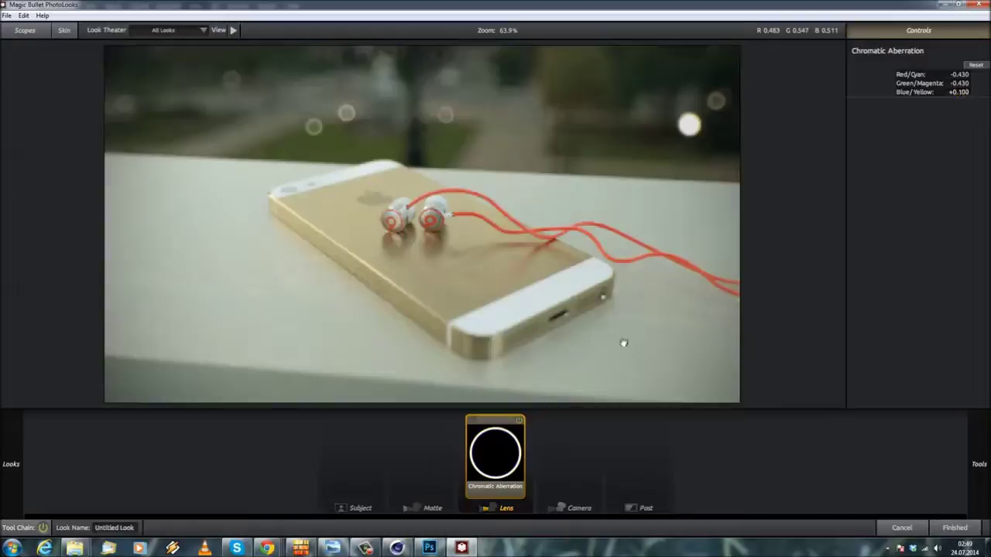
pyautogui.click(519, 422)
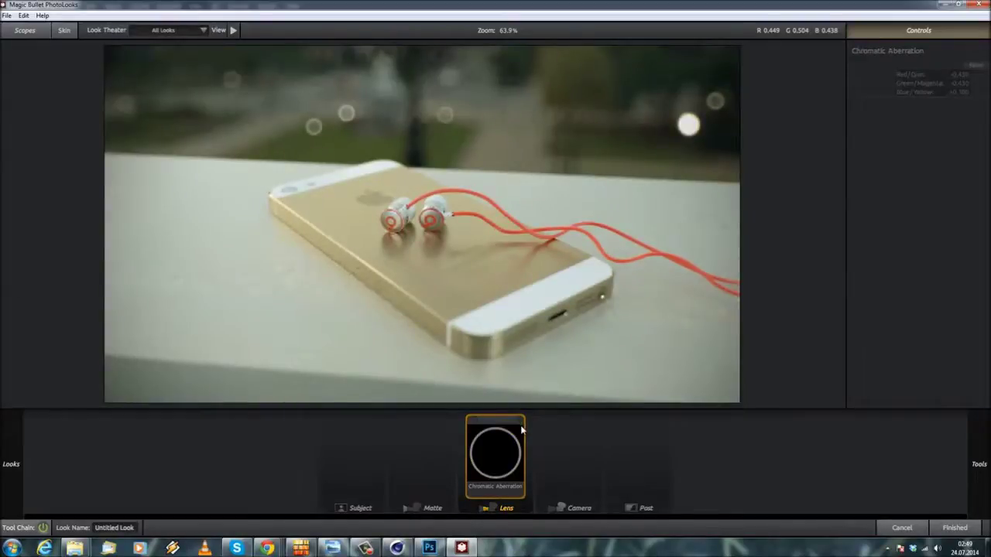
pyautogui.click(522, 424)
# Add a Diffusion effect to the matte stage with a size of 200% and a grade of 1.00.
pyautogui.moveTo(973, 444)
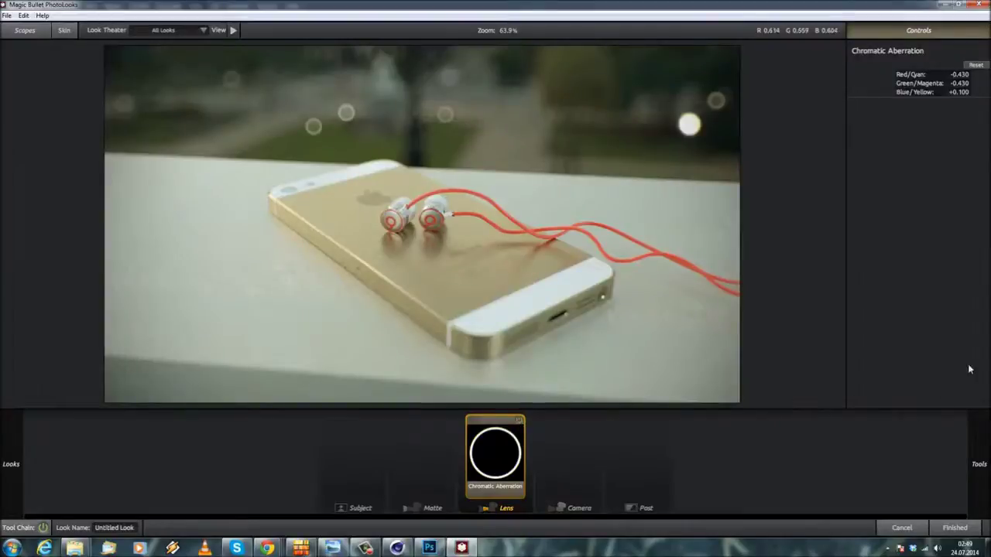
pyautogui.moveTo(973, 463)
pyautogui.click(820, 400)
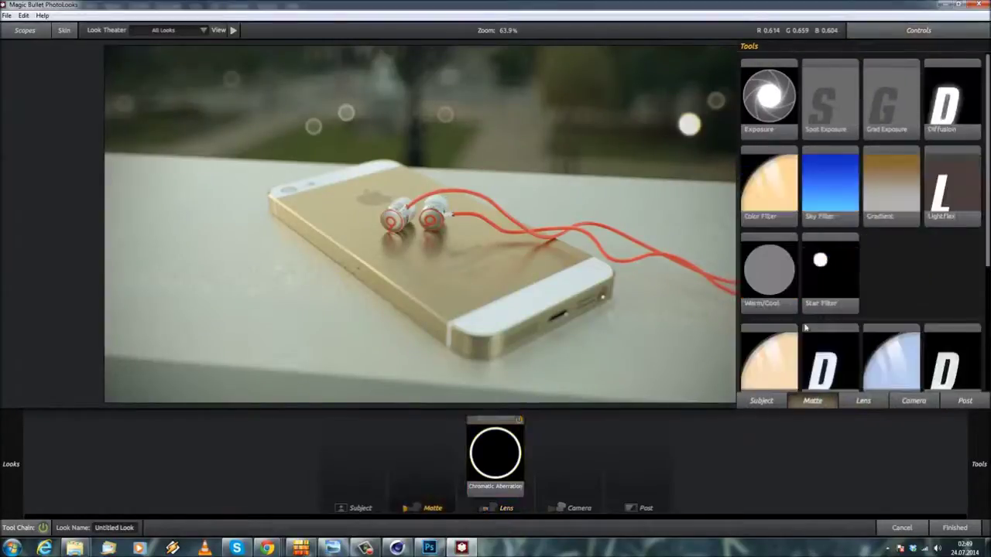
pyautogui.moveTo(947, 109); pyautogui.dragTo(414, 488)
pyautogui.moveTo(955, 75); pyautogui.dragTo(959, 97)
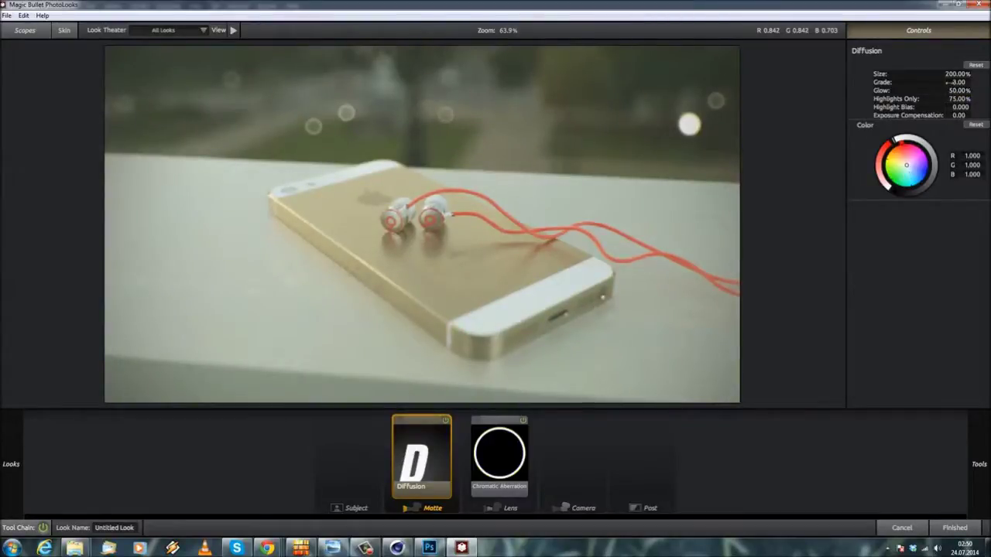
pyautogui.moveTo(959, 84); pyautogui.dragTo(882, 91)
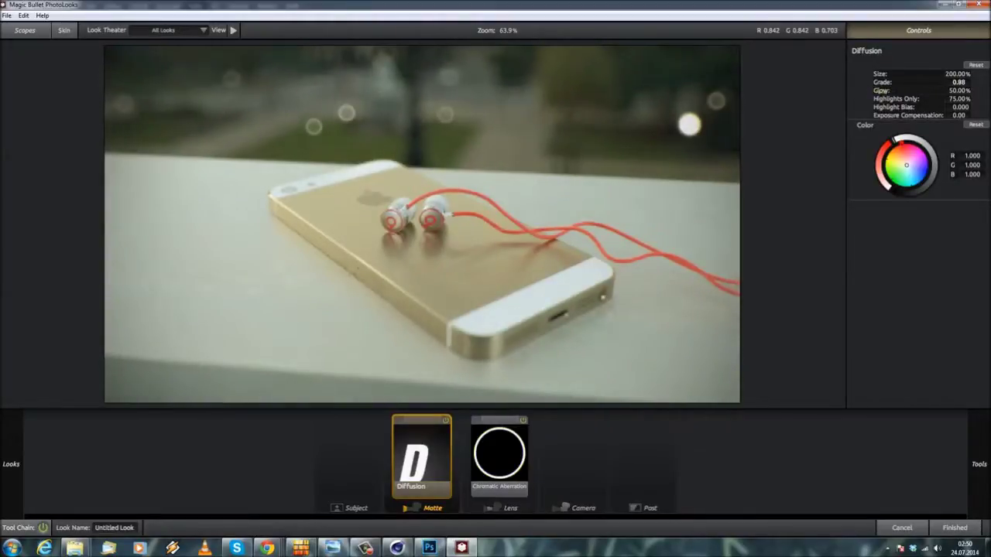
# Tint the diffusion violet at R 0.500, G 0.027, B 0.999, fine-tune its grade and apply the look to the image.
pyautogui.moveTo(907, 165); pyautogui.dragTo(929, 159)
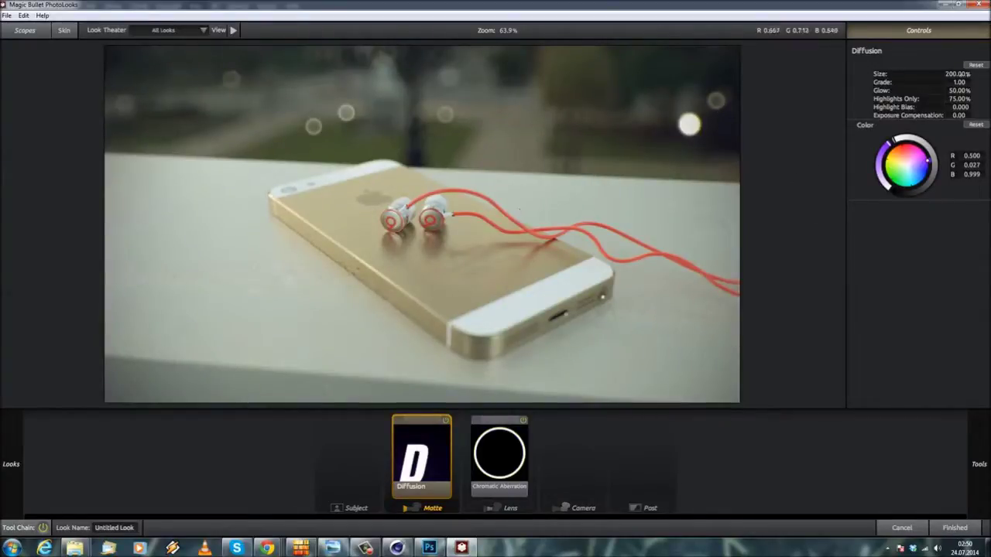
pyautogui.moveTo(960, 82)
pyautogui.mouseDown()
pyautogui.moveTo(985, 83)
pyautogui.moveTo(964, 90)
pyautogui.mouseUp()
pyautogui.click(961, 82)
pyautogui.click(955, 528)
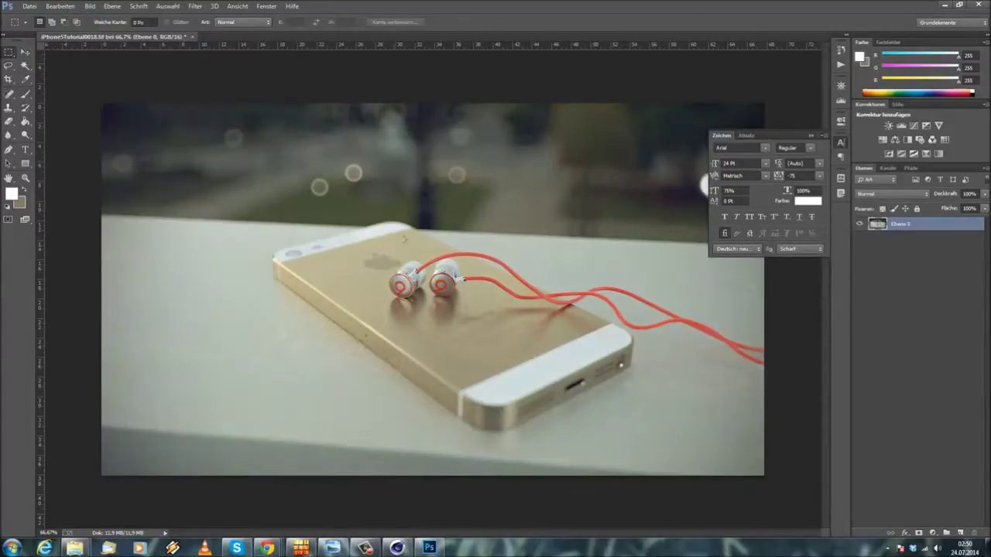
# Shape the RGB channel in Curves with a midtone point, a shadow point mapping input 62 to output 65, and a highlight point.
pyautogui.click(90, 6)
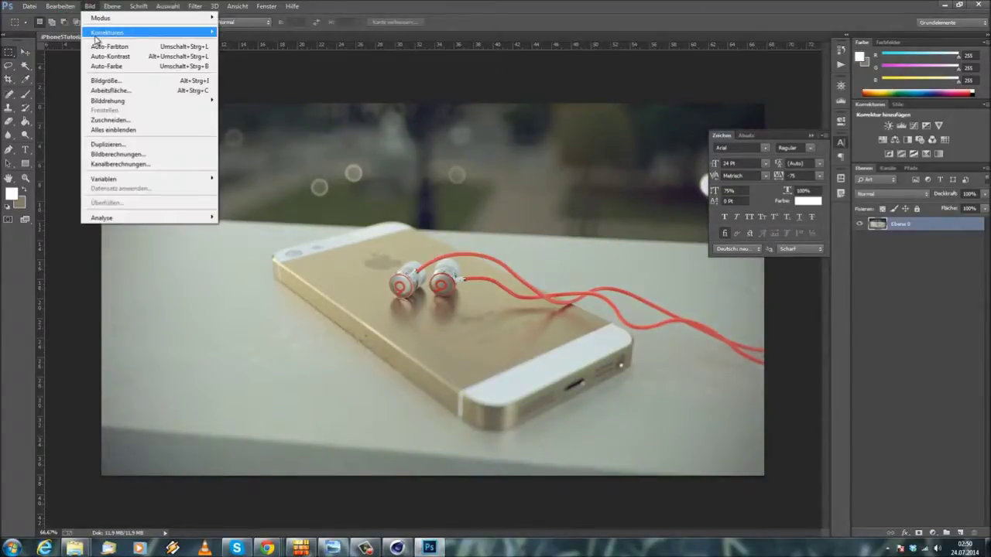
pyautogui.moveTo(109, 32)
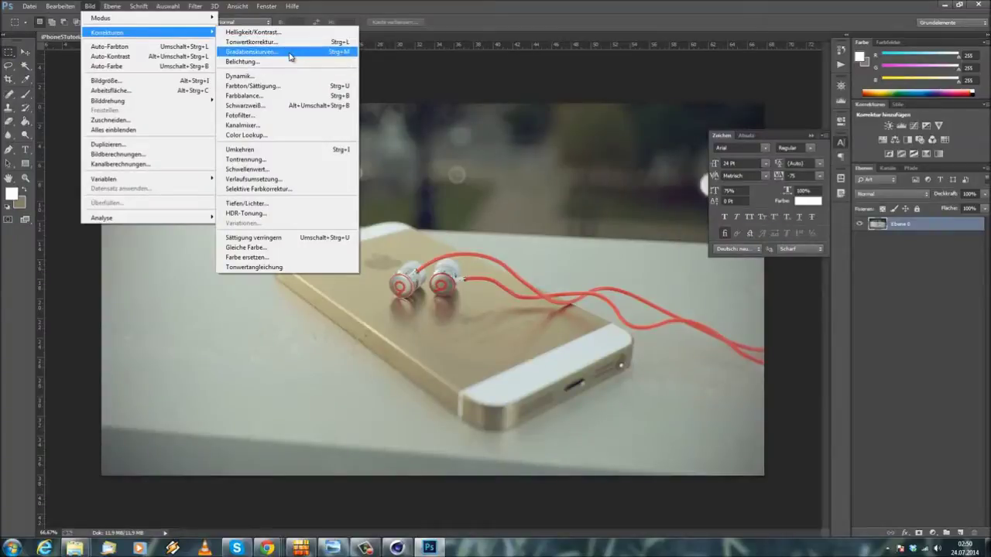
pyautogui.click(292, 56)
pyautogui.moveTo(717, 315)
pyautogui.mouseDown()
pyautogui.moveTo(712, 333)
pyautogui.moveTo(714, 314)
pyautogui.mouseUp()
pyautogui.moveTo(681, 350); pyautogui.dragTo(682, 346)
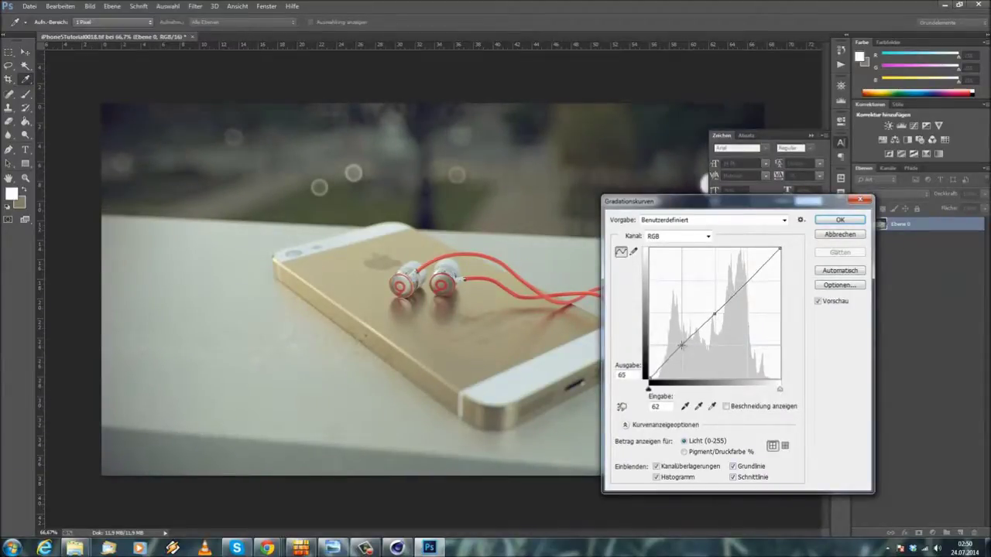
pyautogui.moveTo(759, 270); pyautogui.dragTo(756, 270)
# Lower the green channel's curve midpoint to output 122 at input 127 and apply the curves adjustment.
pyautogui.click(678, 236)
pyautogui.click(674, 266)
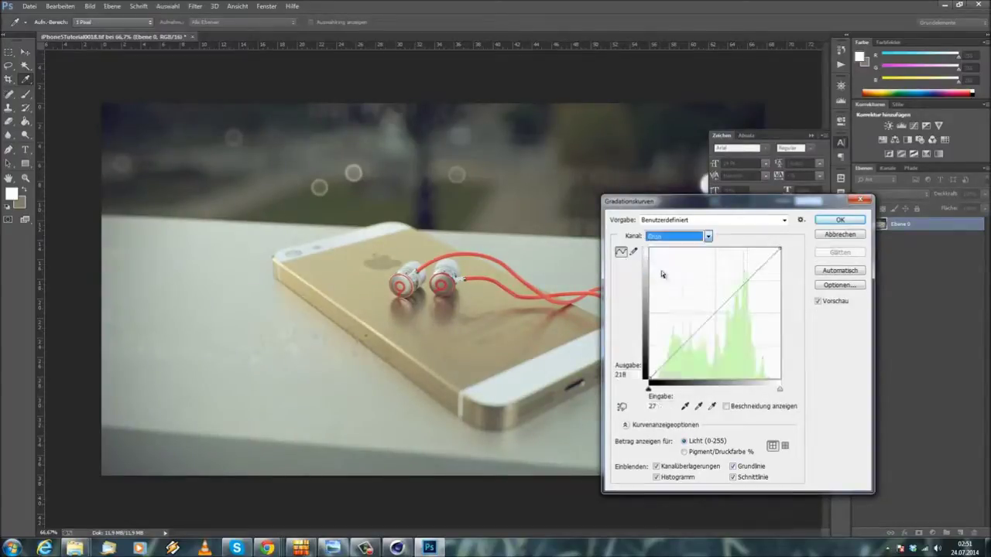
pyautogui.moveTo(715, 315); pyautogui.dragTo(715, 316)
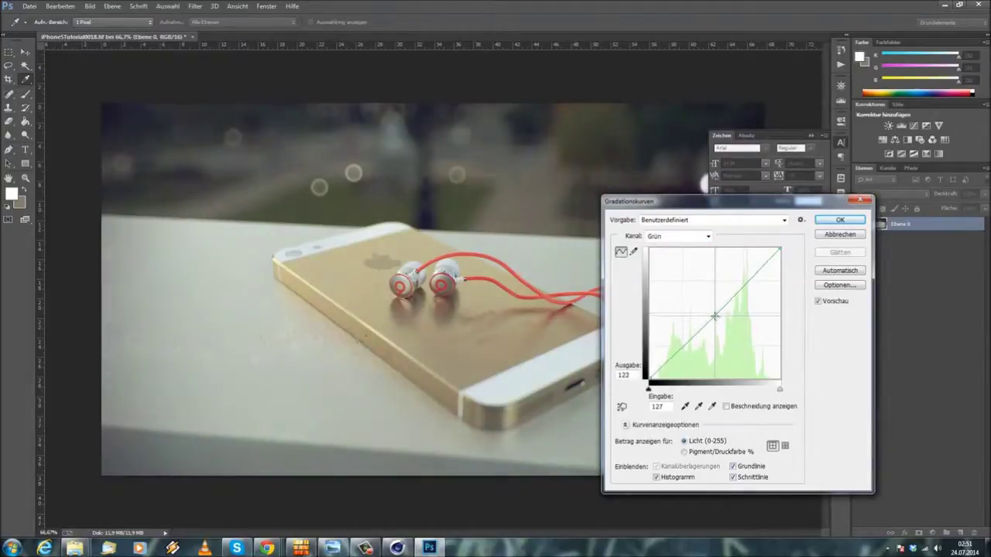
pyautogui.moveTo(714, 315); pyautogui.dragTo(715, 316)
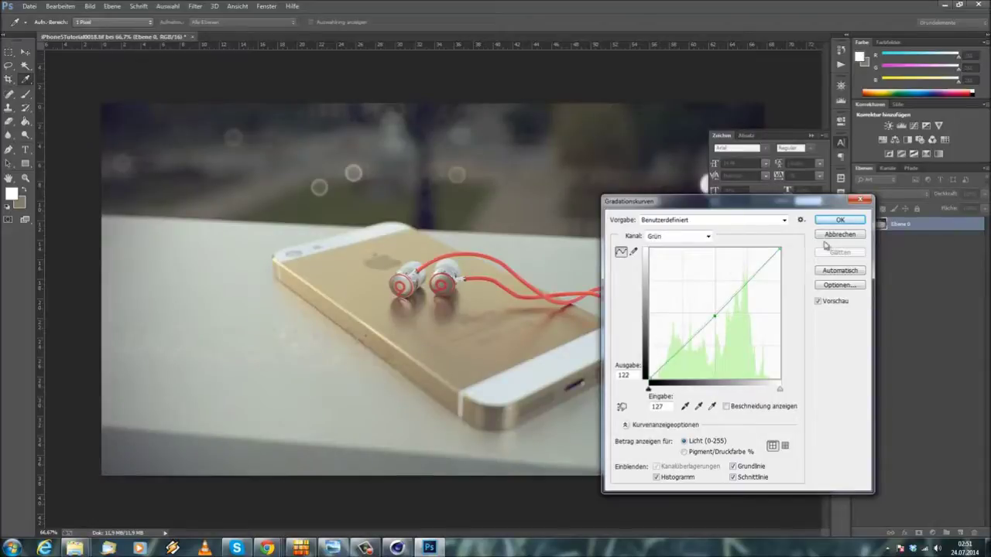
pyautogui.click(841, 221)
# Apply a Levels correction to the image with the RGB channel's white input level lowered to 244.
pyautogui.click(89, 6)
pyautogui.moveTo(100, 35)
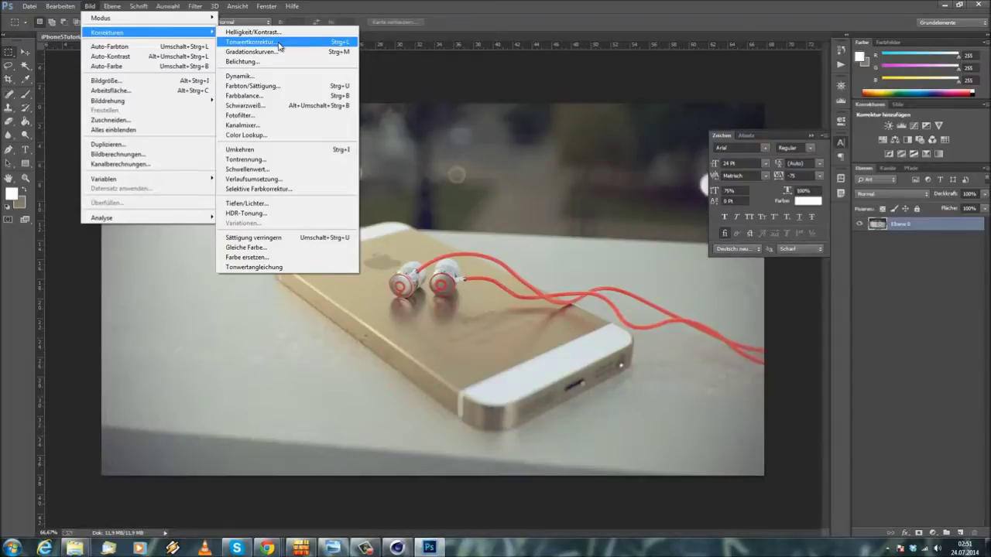
pyautogui.click(279, 46)
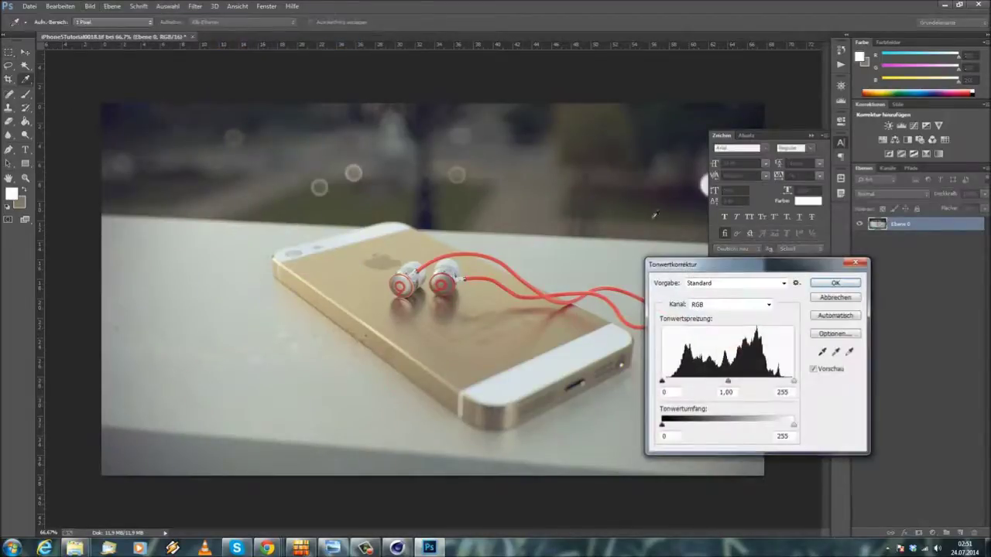
pyautogui.moveTo(691, 271); pyautogui.dragTo(627, 248)
pyautogui.moveTo(727, 356)
pyautogui.mouseDown()
pyautogui.moveTo(714, 356)
pyautogui.moveTo(748, 360)
pyautogui.moveTo(723, 358)
pyautogui.mouseUp()
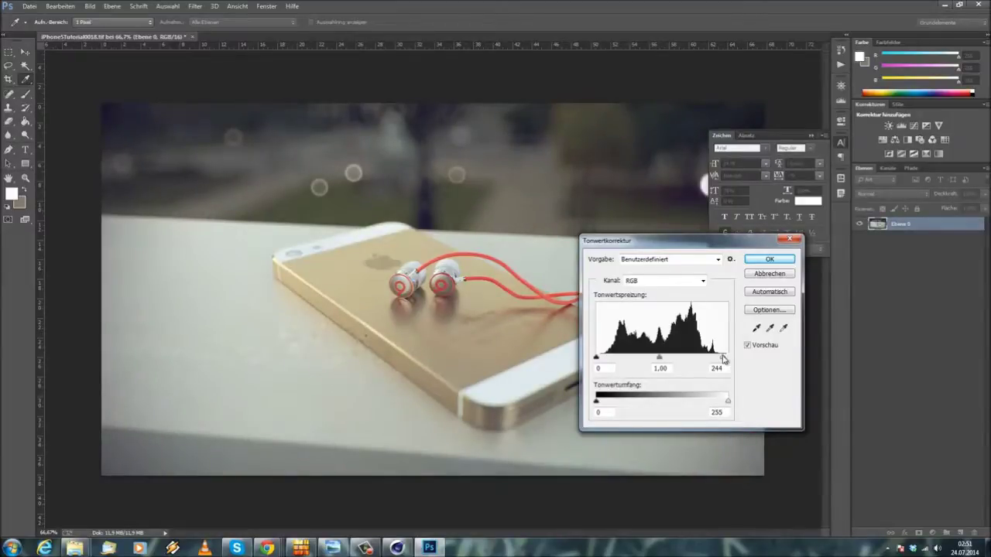
pyautogui.click(766, 260)
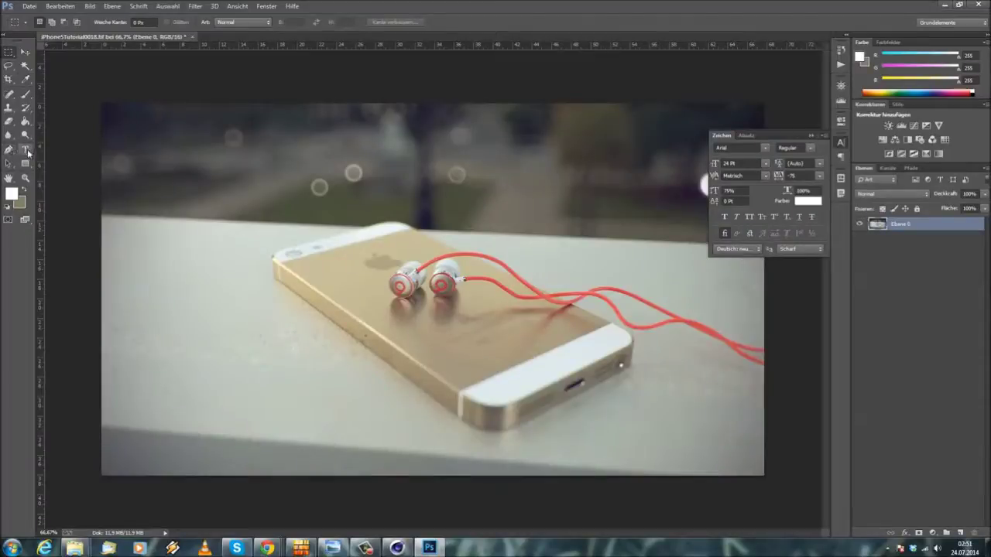
# Add the text CURSESTUDIO on the pale table surface beside the phone.
pyautogui.click(25, 150)
pyautogui.click(146, 291)
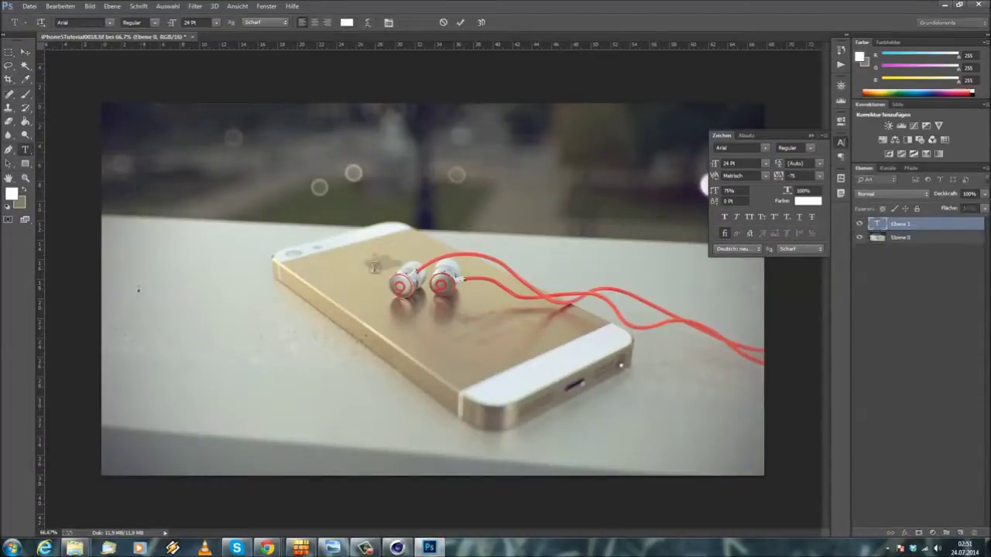
pyautogui.write('CUE')
pyautogui.press('BackSpace')
pyautogui.write('PERTINDIO')
# Set the CURSE part of the text to the Regular font style and the STUDIO part to a bold style.
pyautogui.moveTo(163, 288); pyautogui.dragTo(2, 294)
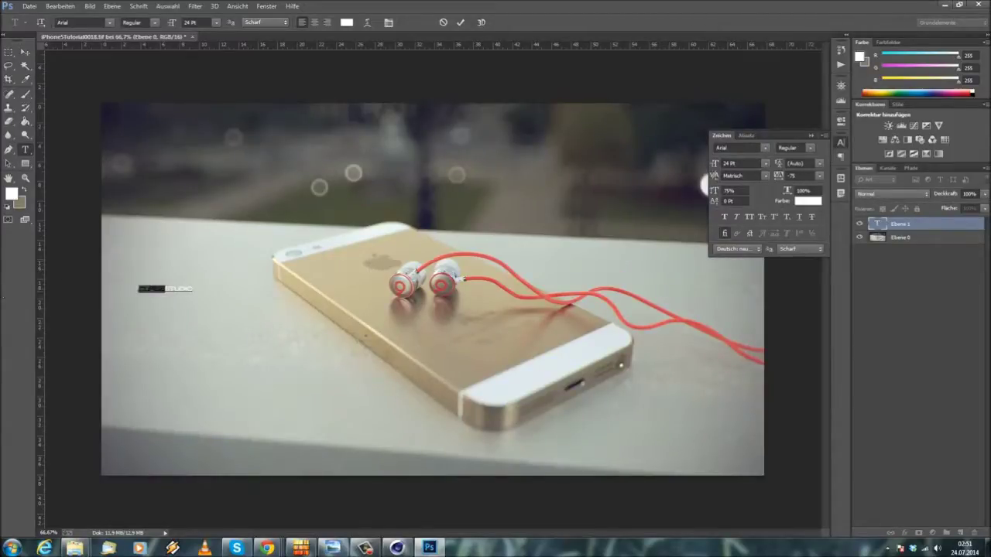
pyautogui.click(809, 148)
pyautogui.click(809, 160)
pyautogui.moveTo(165, 288); pyautogui.dragTo(231, 295)
pyautogui.moveTo(166, 289); pyautogui.dragTo(203, 291)
pyautogui.click(809, 148)
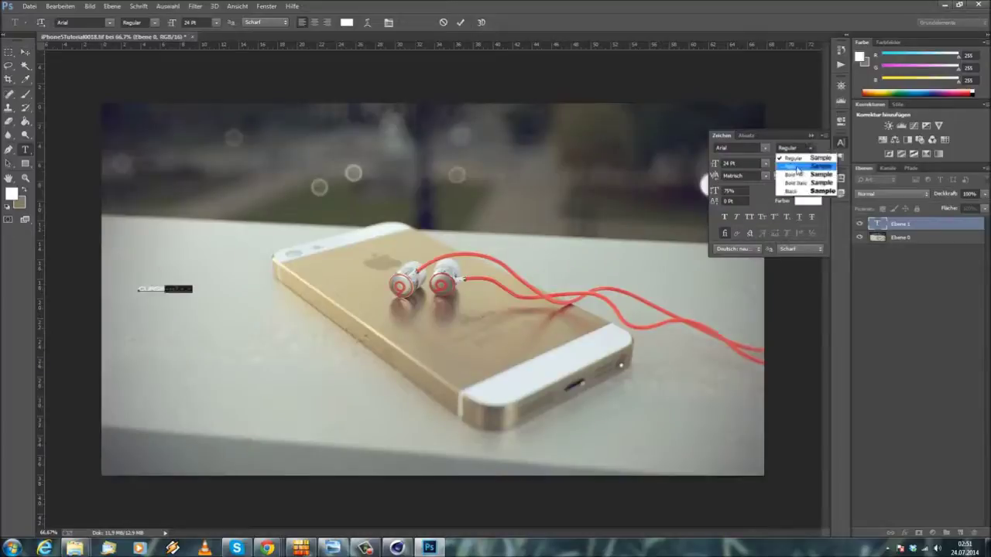
pyautogui.click(794, 180)
# Move the CURSESTUDIO text slightly down on the table surface and collapse the character settings.
pyautogui.click(26, 52)
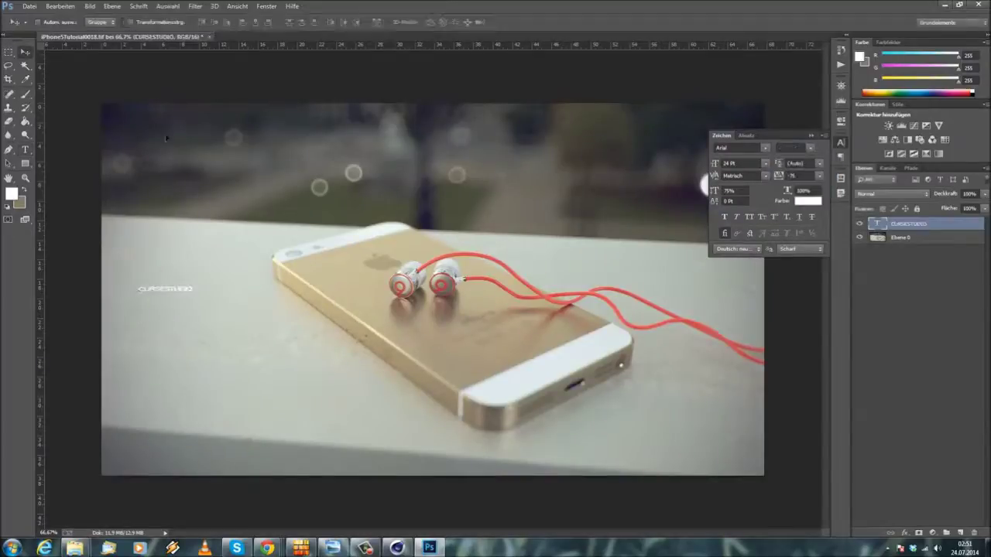
pyautogui.moveTo(161, 296); pyautogui.dragTo(159, 301)
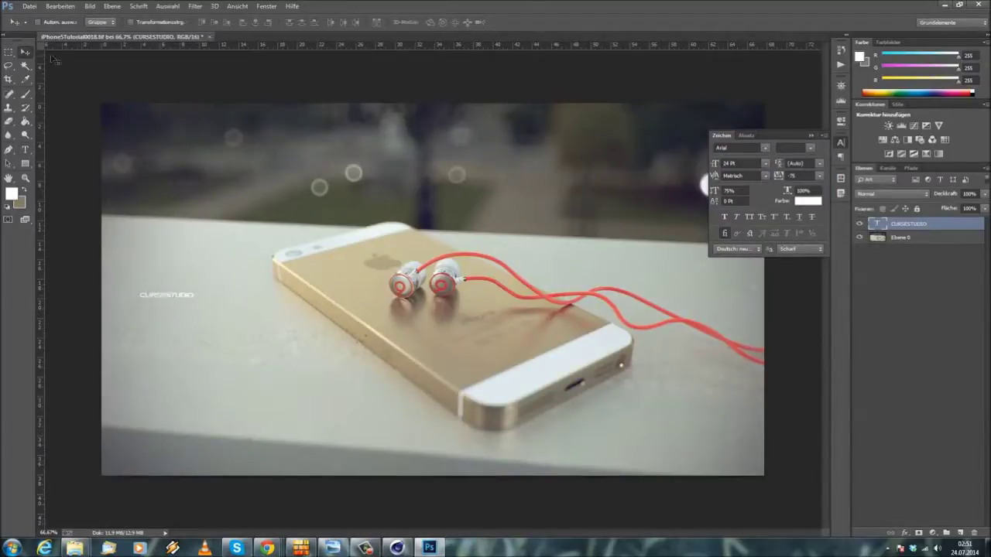
pyautogui.moveTo(181, 297); pyautogui.dragTo(179, 304)
pyautogui.click(810, 136)
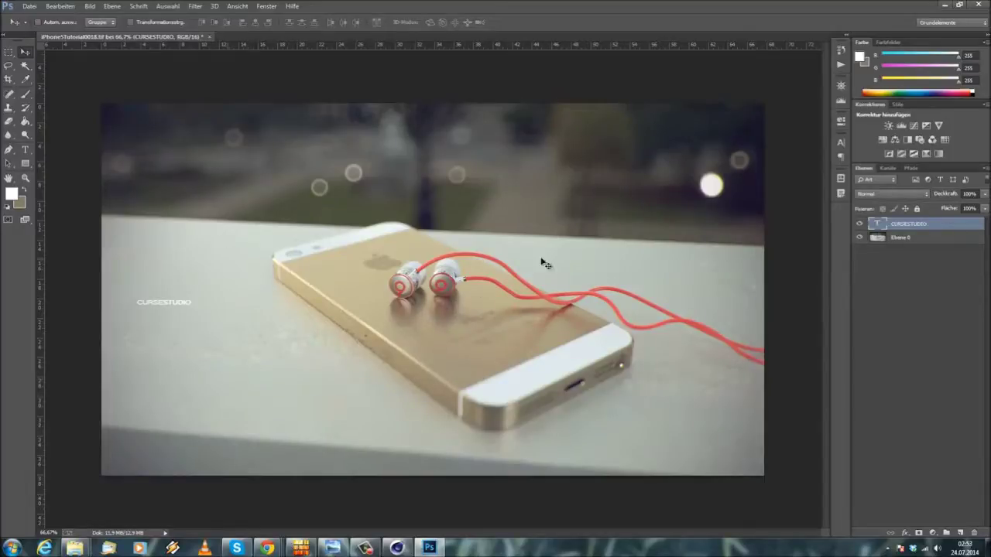
# Examine the earphones, red cable and phone edges up close in the finished image.
pyautogui.hotkey('ctrl', '+')
pyautogui.hotkey('ctrl', '+')
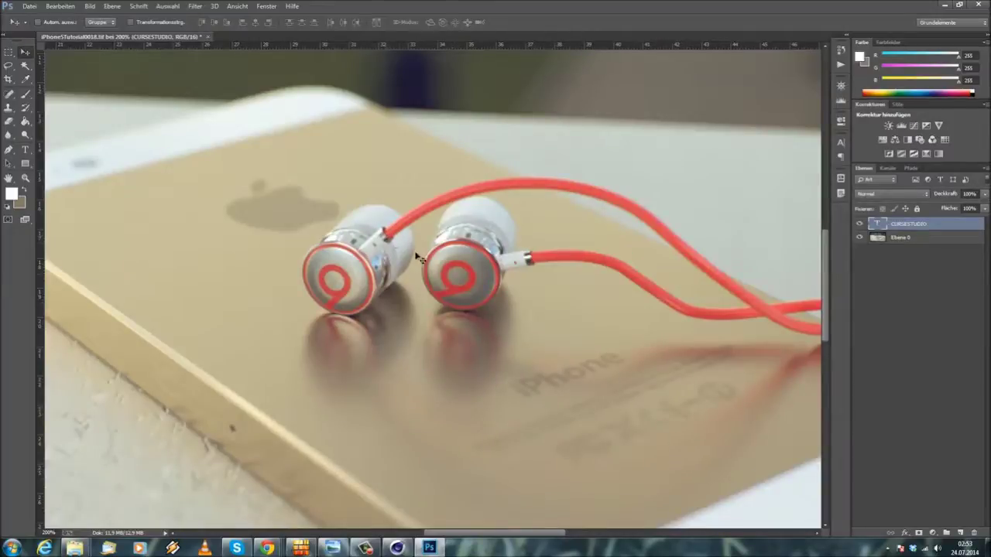
pyautogui.scroll(-1, 554, 244)
pyautogui.moveTo(445, 534); pyautogui.dragTo(524, 534)
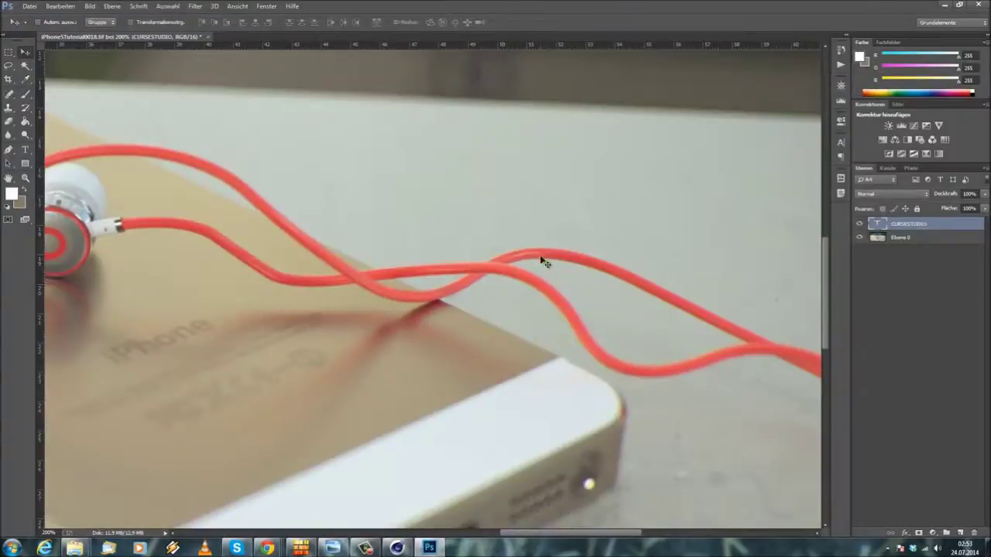
pyautogui.scroll(-1, 531, 263)
pyautogui.hotkey('ctrl', '-')
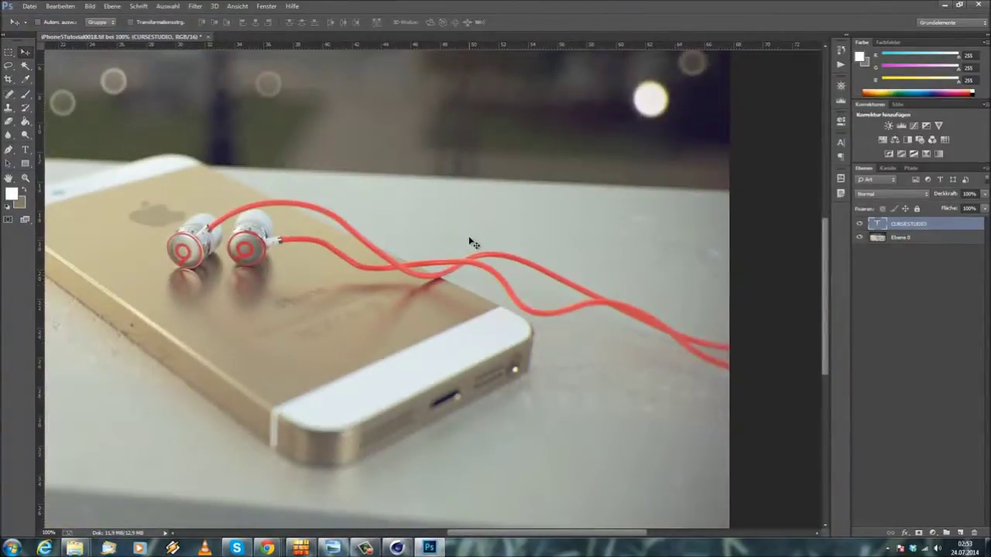
pyautogui.hotkey('ctrl', '+')
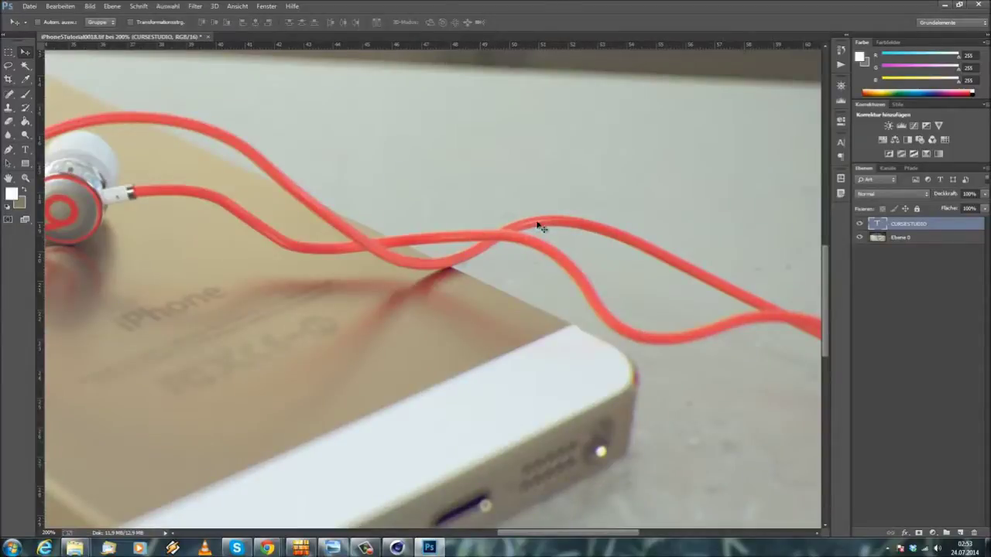
pyautogui.hotkey('ctrl', '-')
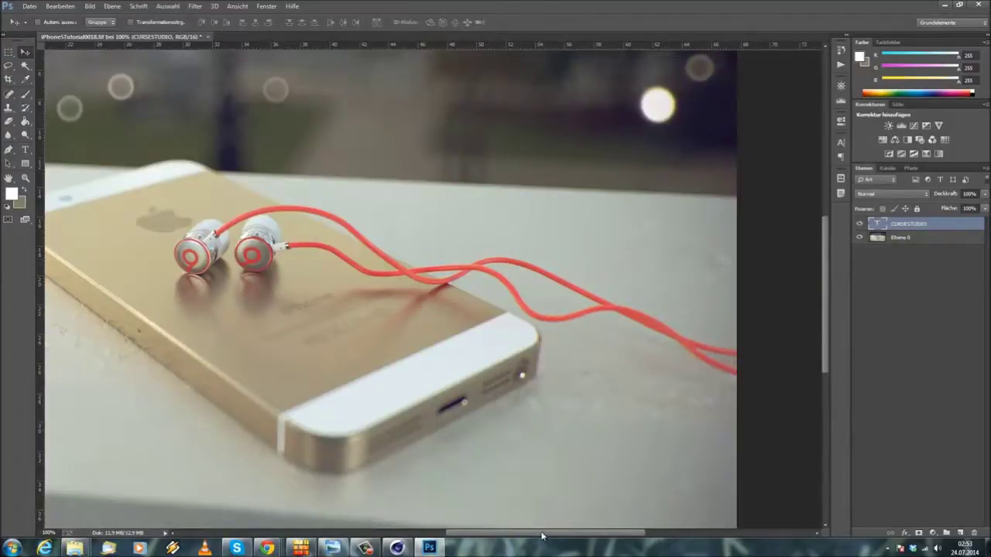
pyautogui.moveTo(545, 536); pyautogui.dragTo(515, 536)
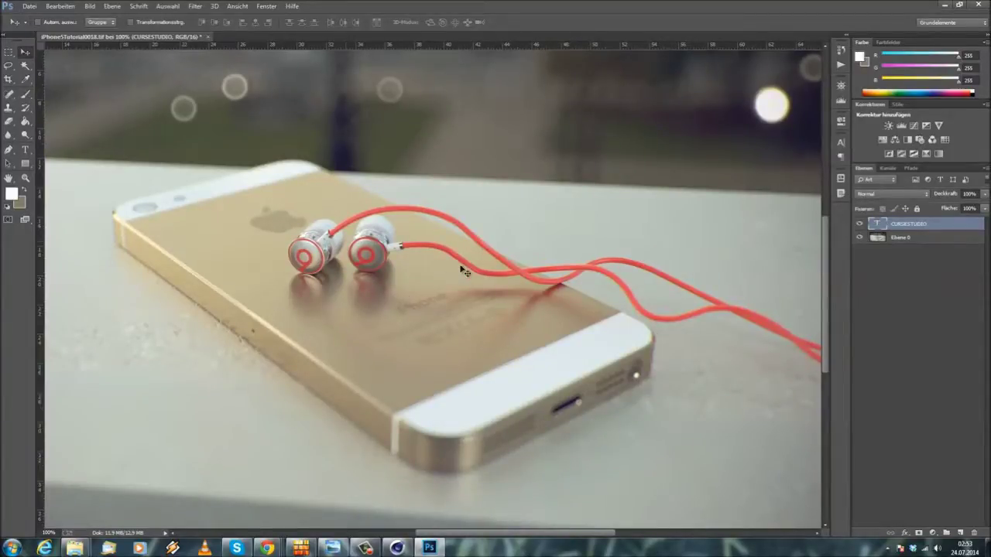
pyautogui.hotkey('ctrl', '+')
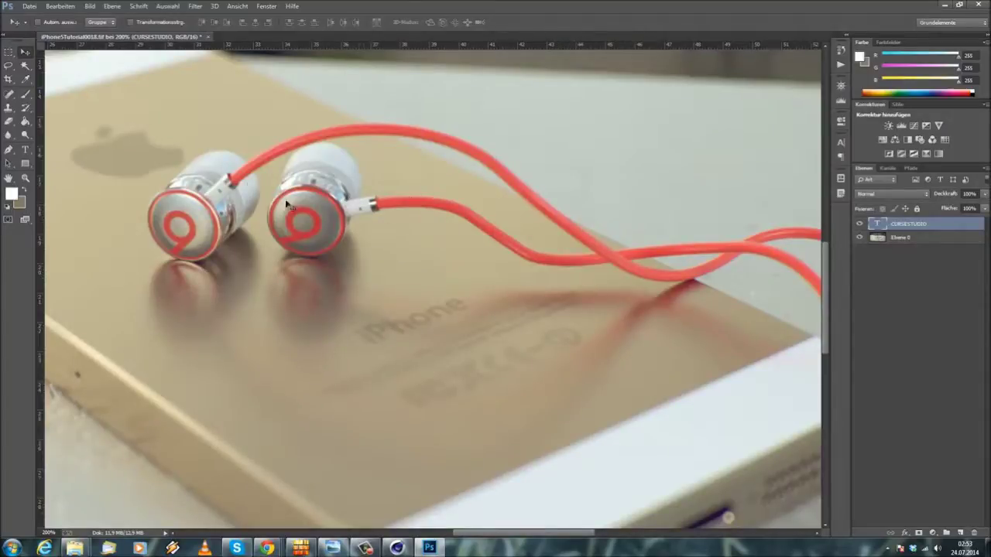
pyautogui.hotkey('ctrl', '-')
pyautogui.hotkey('ctrl', '-')
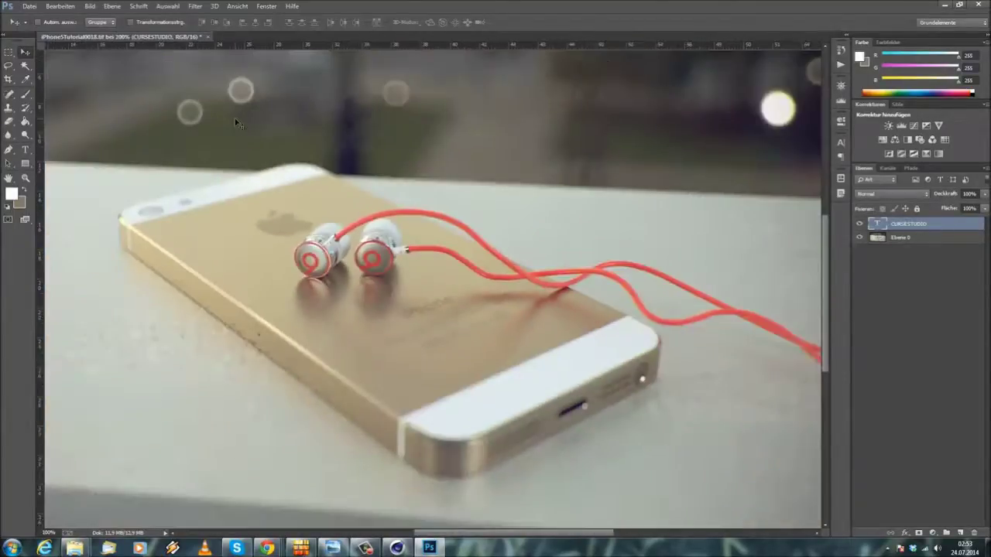